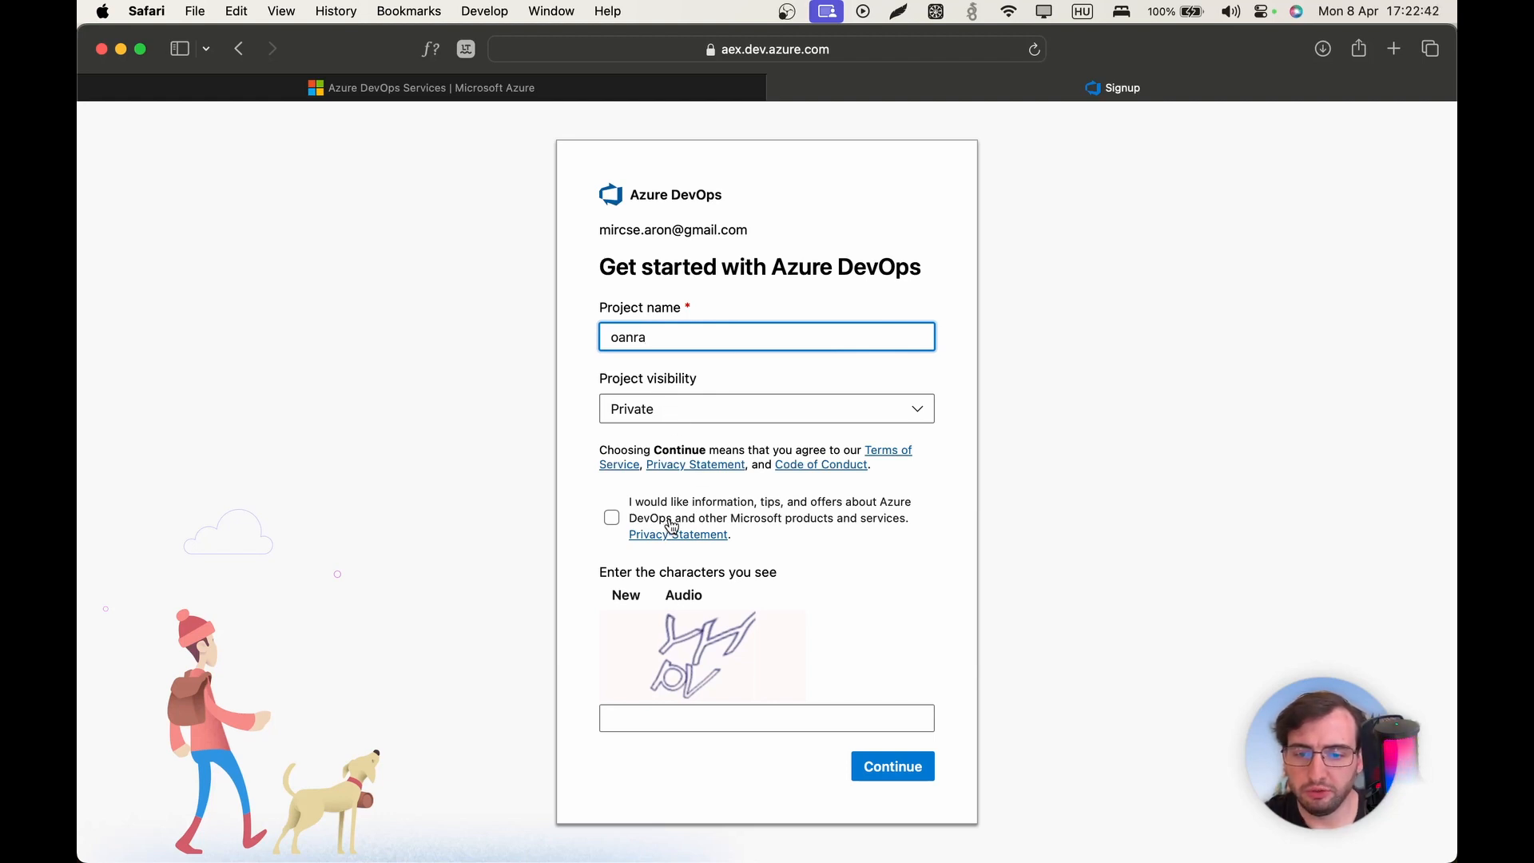
- Enter the verification characters shown in the image and submit the sign-up form to create the private project oanra
left_click(656, 707)
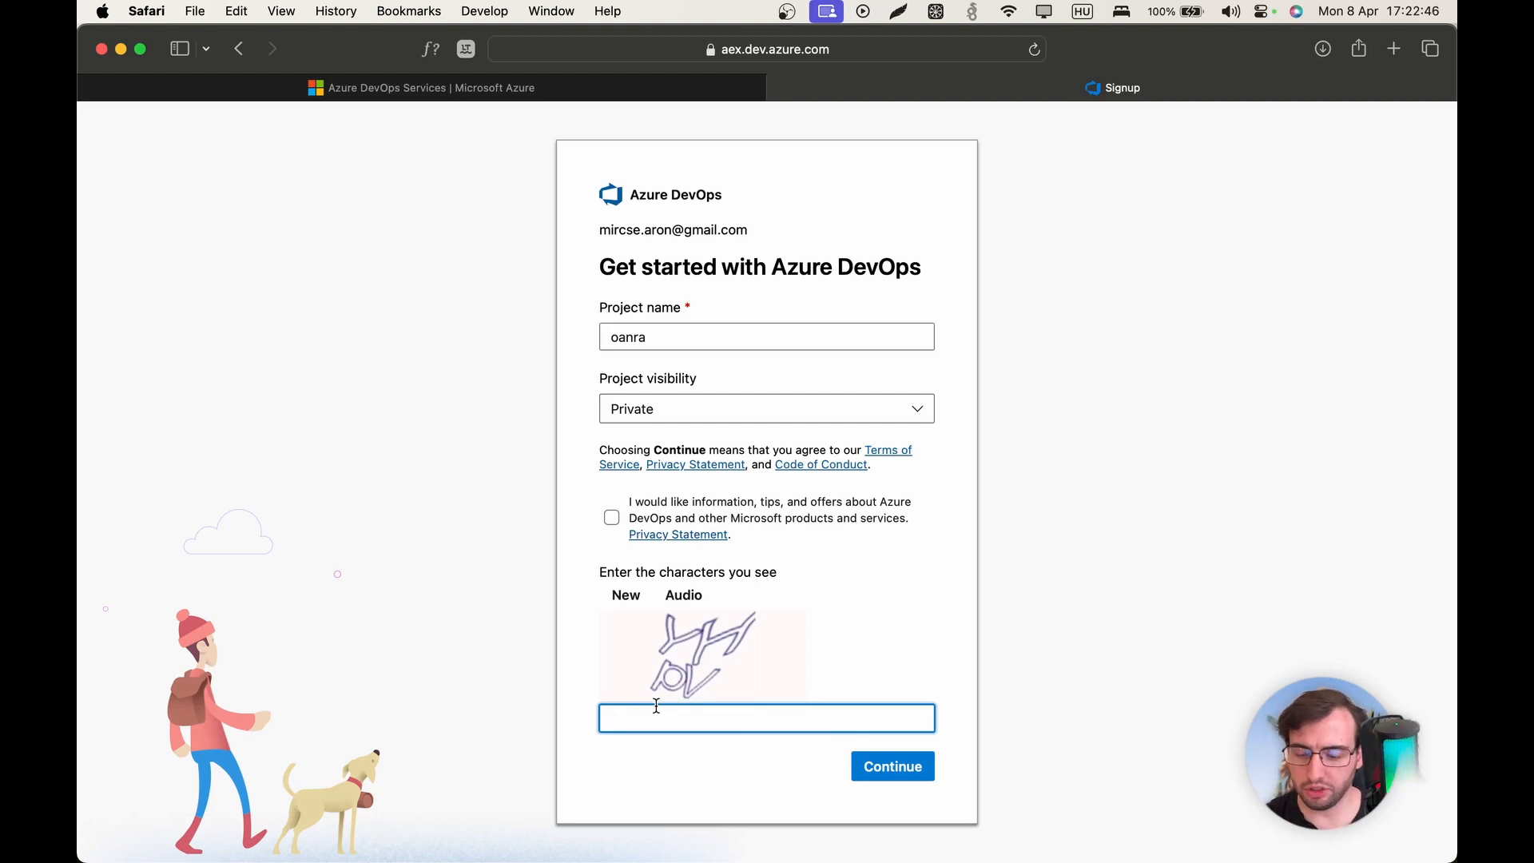
type("YHpV")
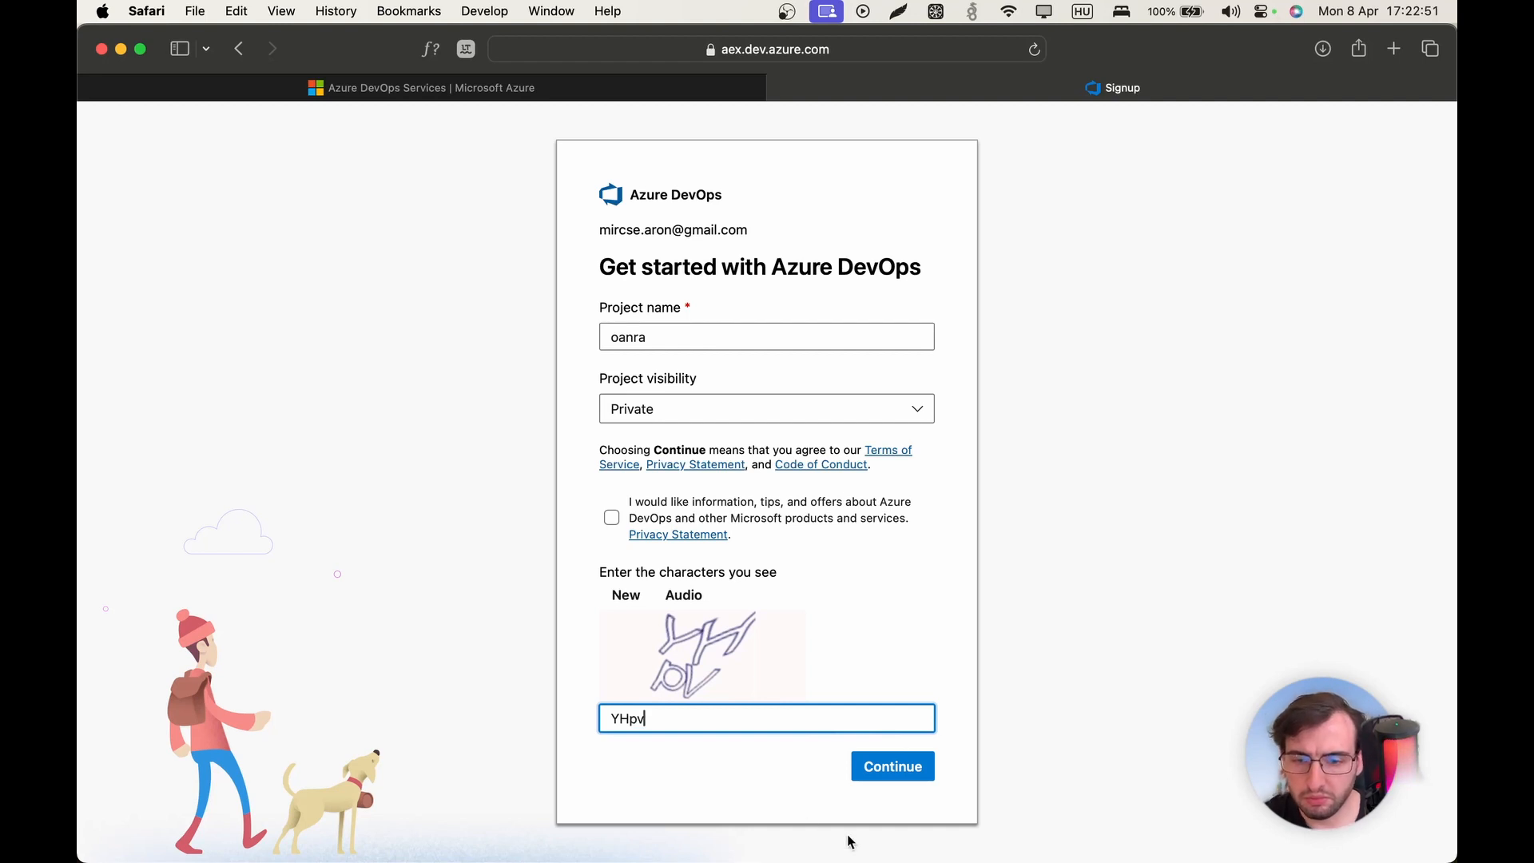
left_click(886, 781)
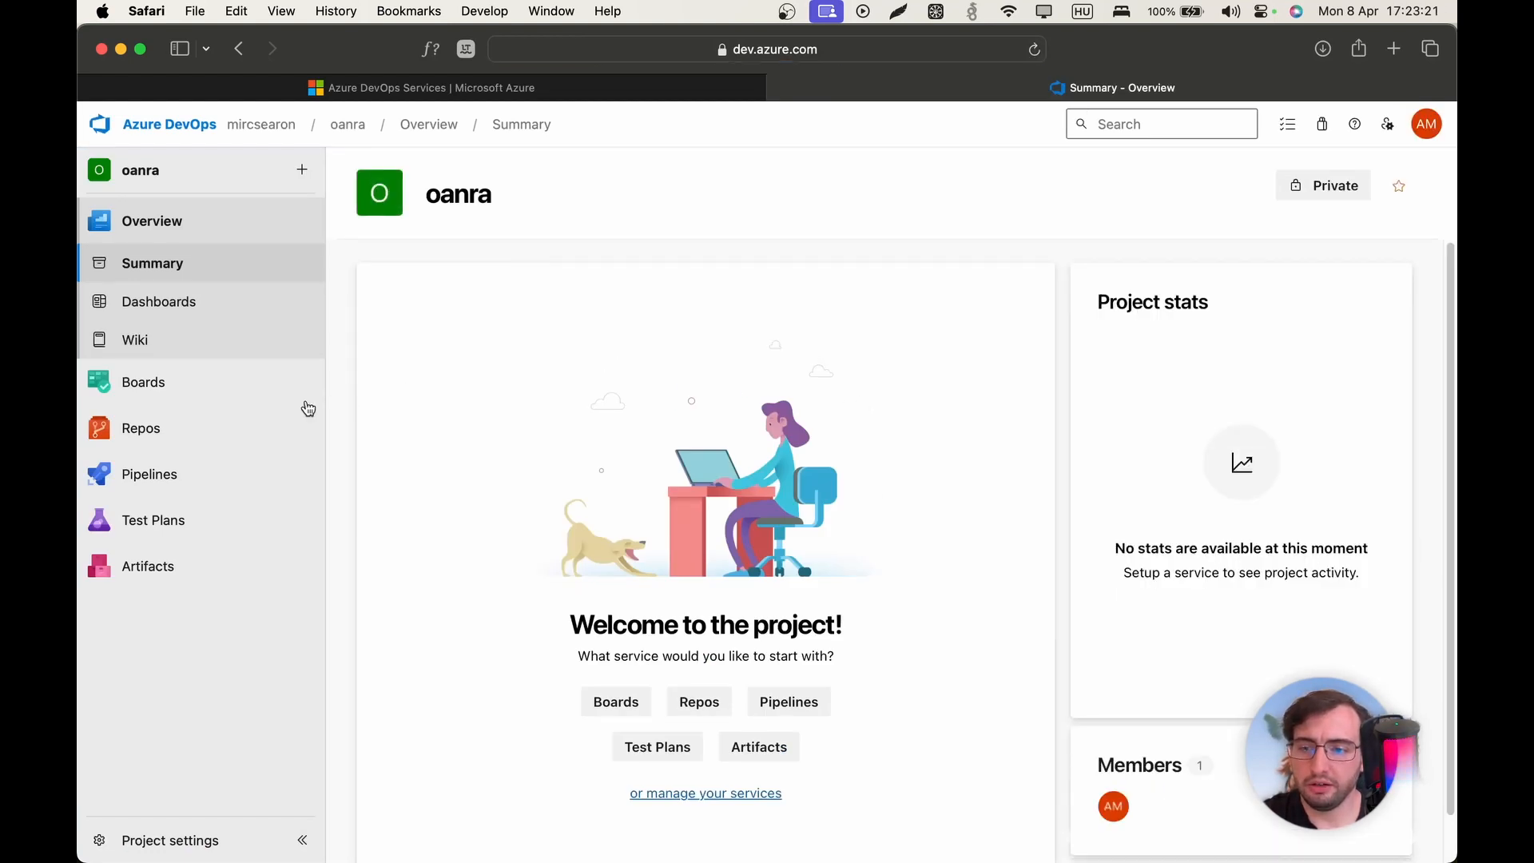
- Open the oanra project's repository files and show its clone address for SSH
left_click(148, 429)
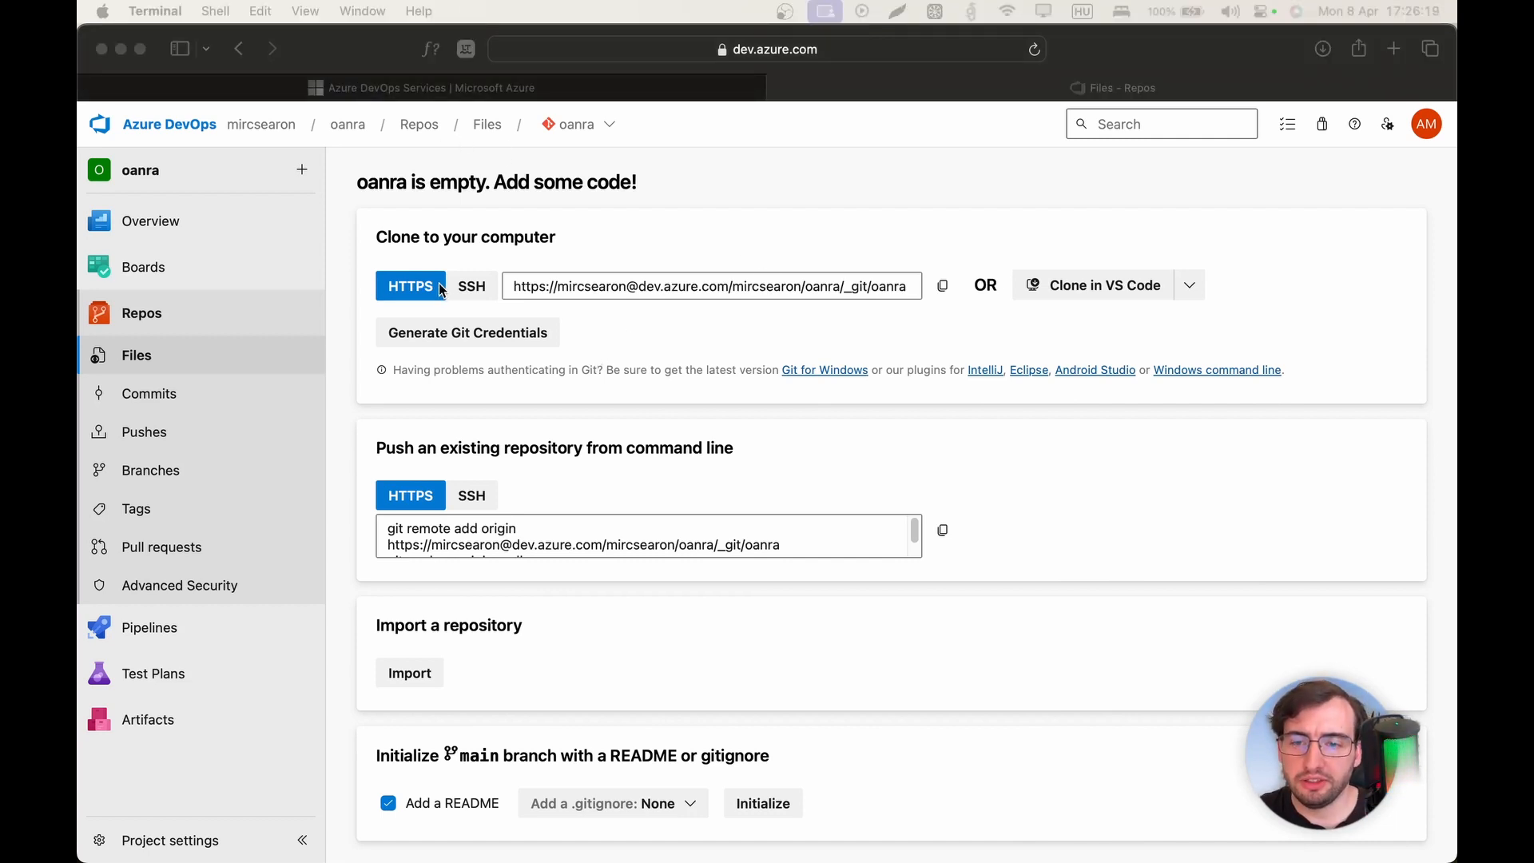
left_click(463, 290)
left_click(472, 292)
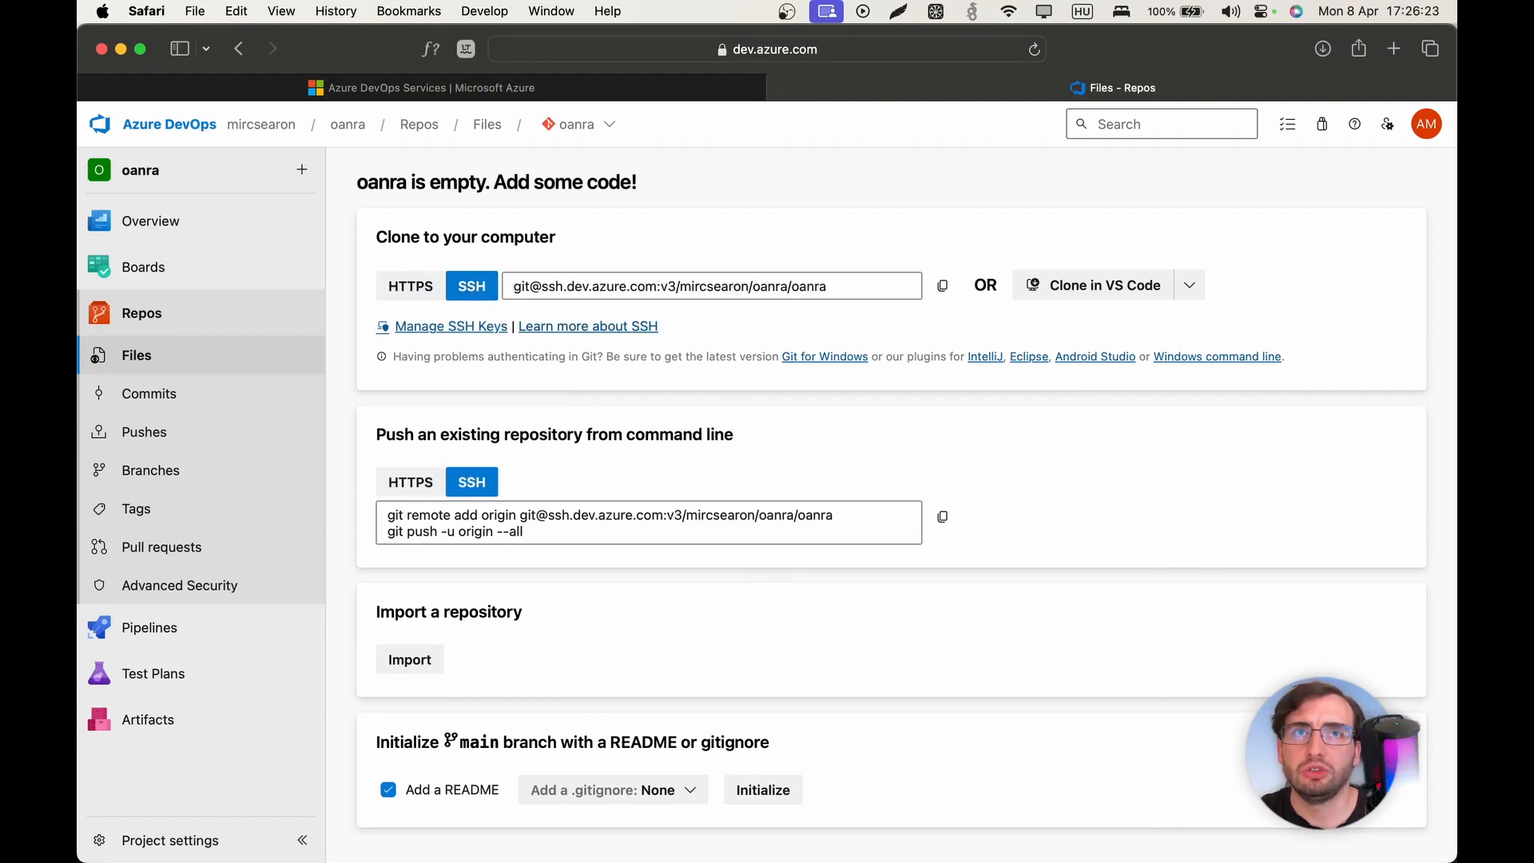
- Switch to Terminal and generate a key pair with ssh-keygen -t rsa, accepting the default file location and an empty passphrase
left_click_drag(1038, 6, 815, 235)
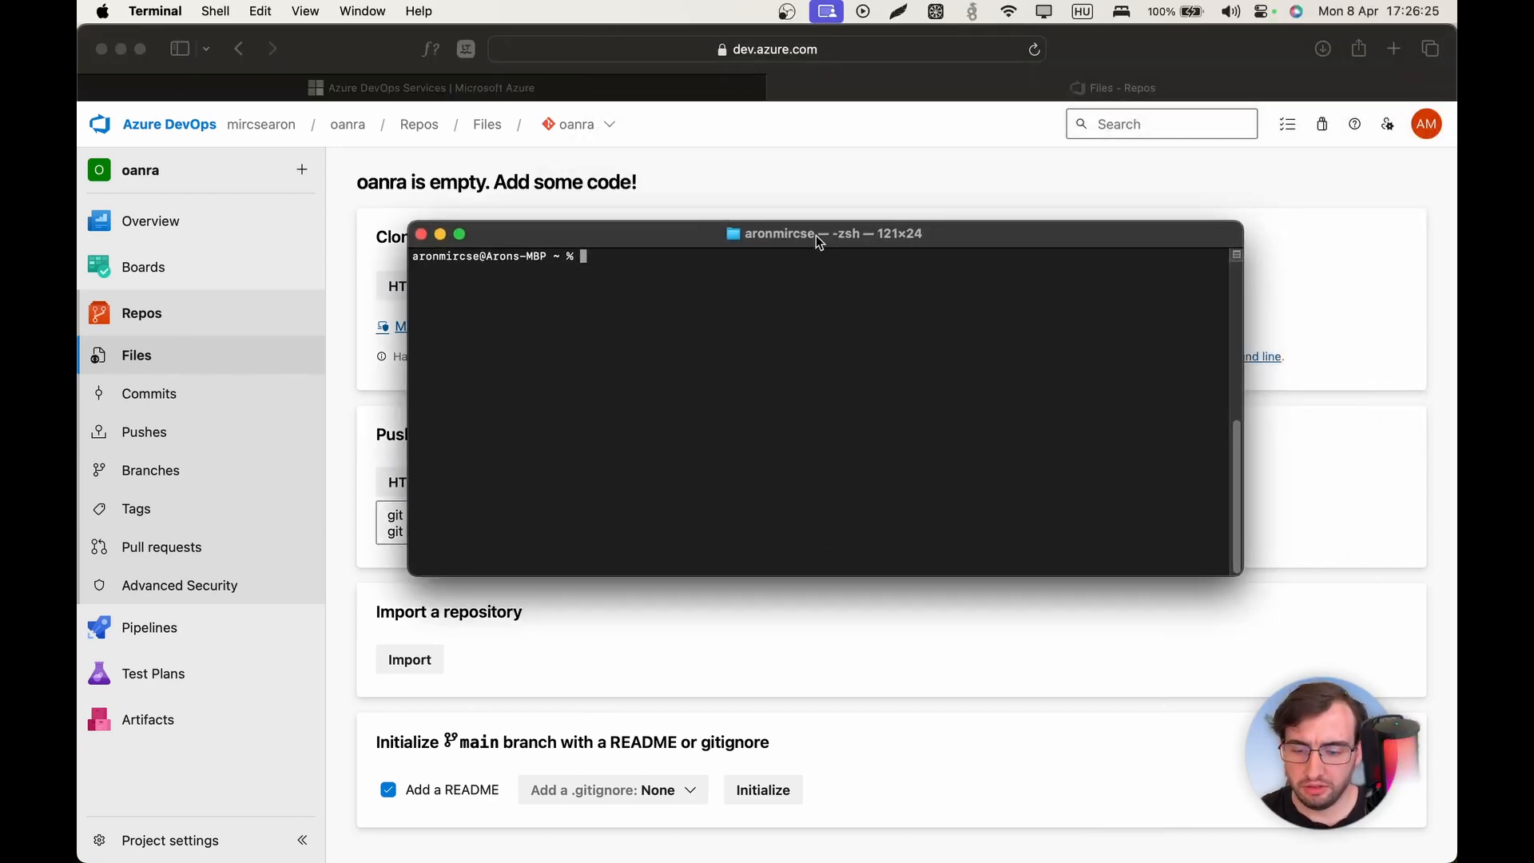
type("ssh-")
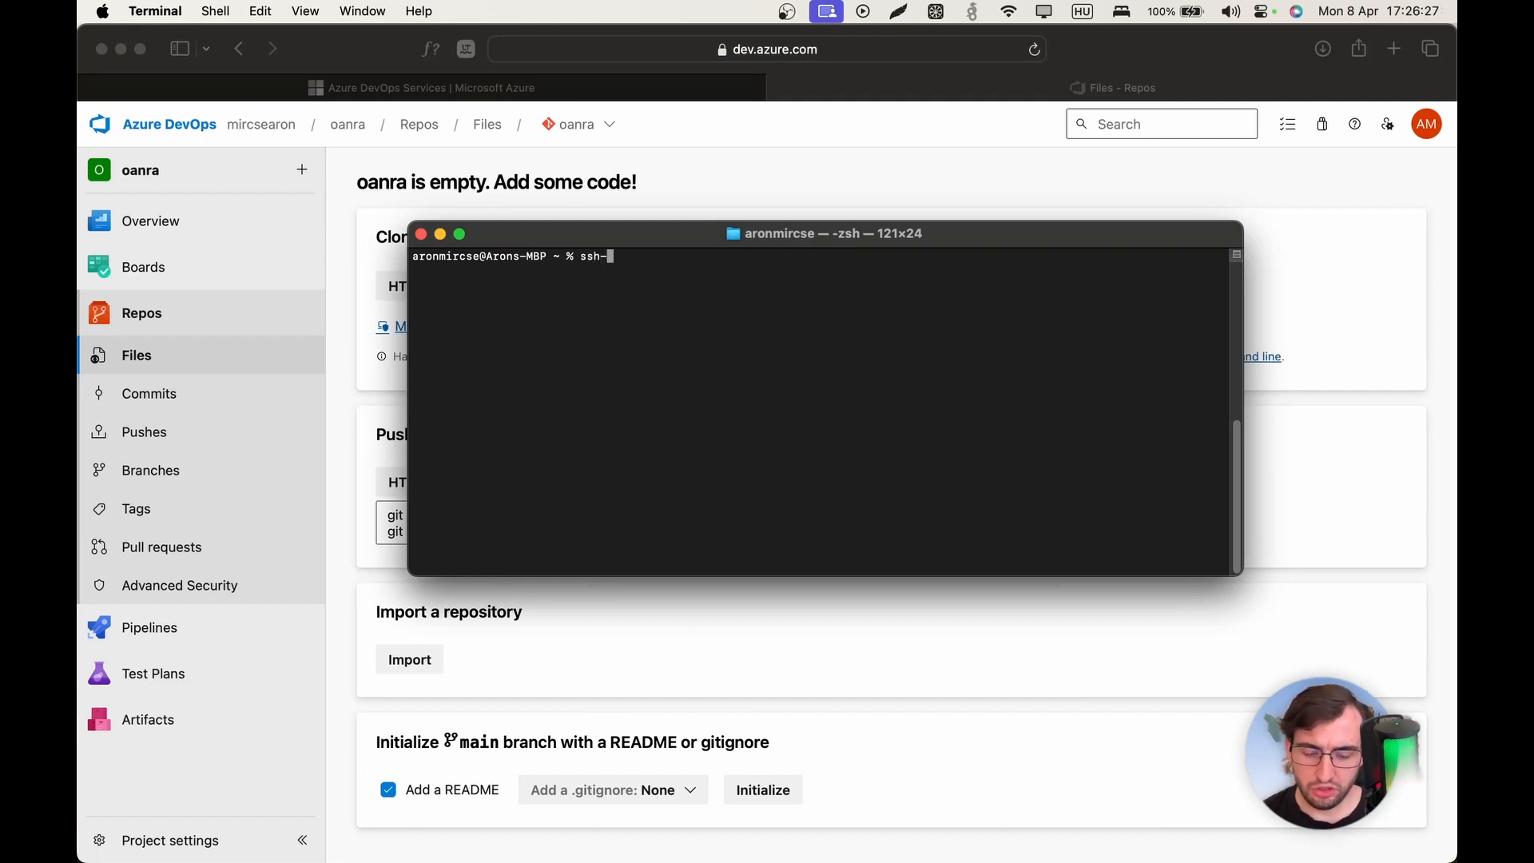
type("keygen")
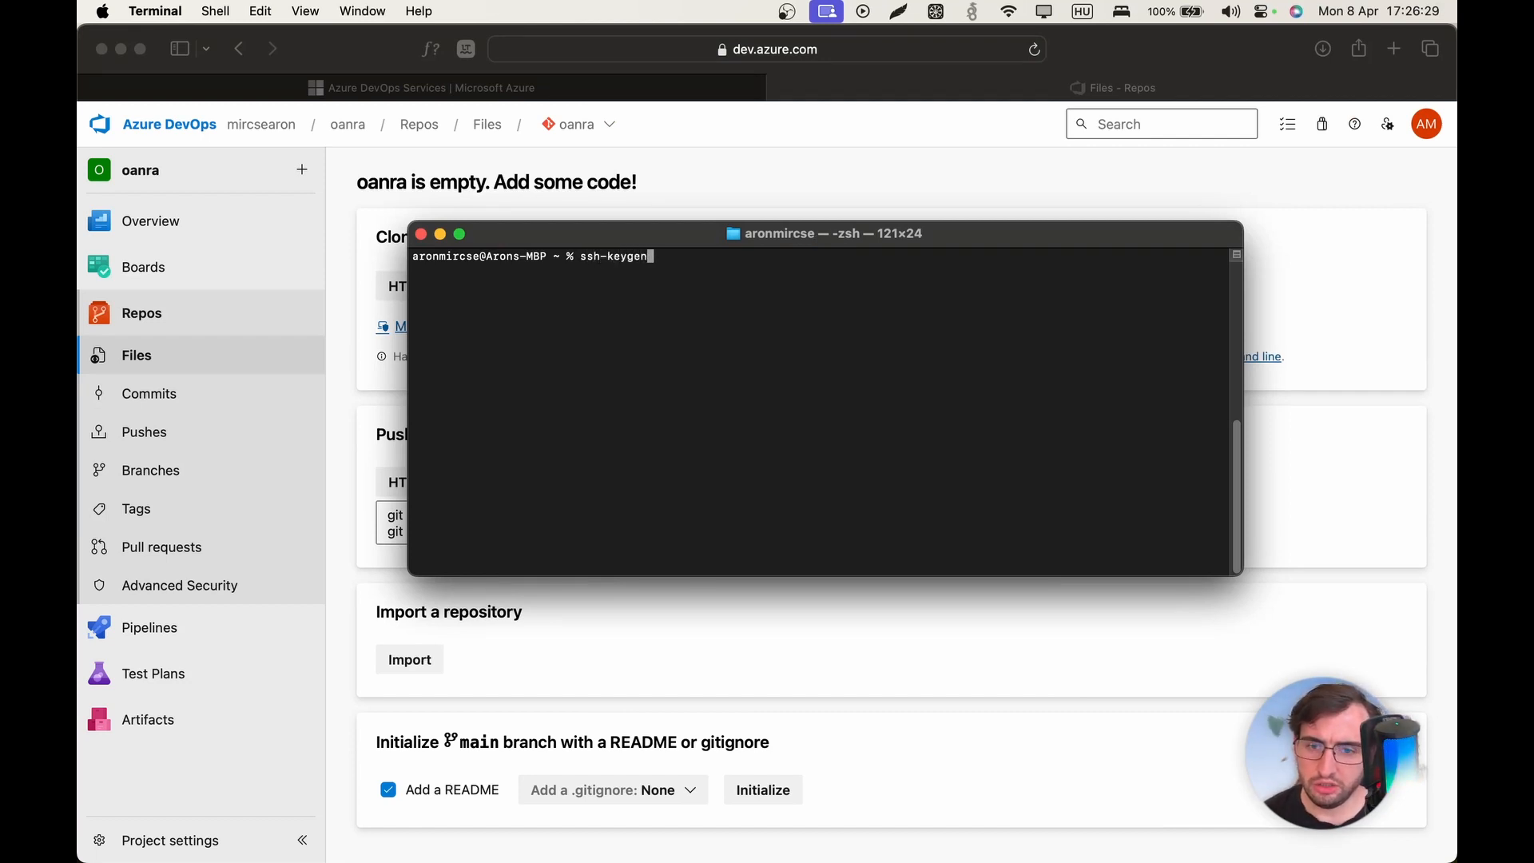
type(" -t")
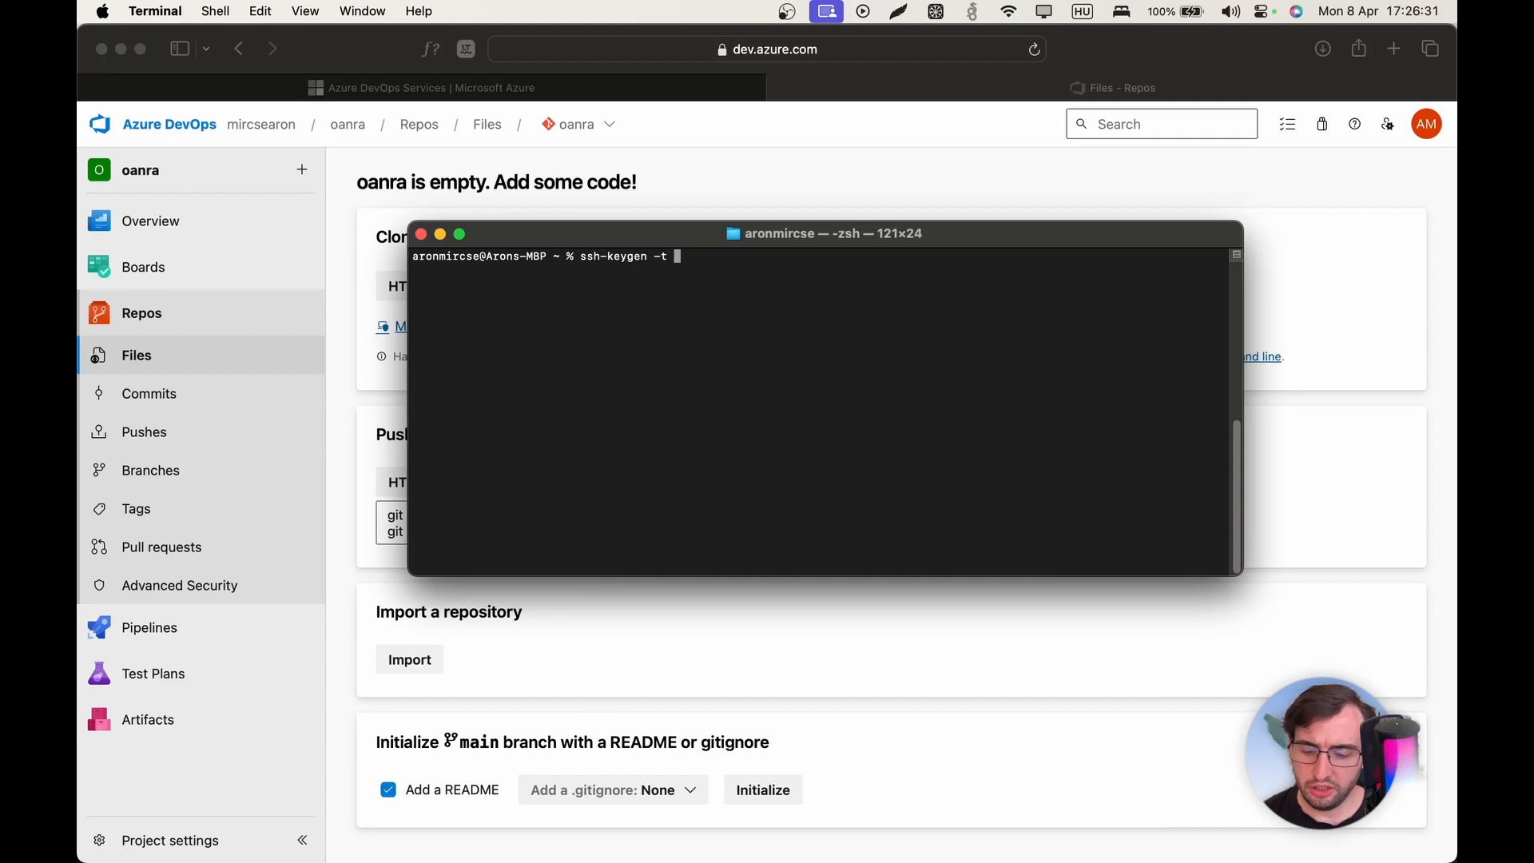
type(" rsa")
key("Return")
key("Return")
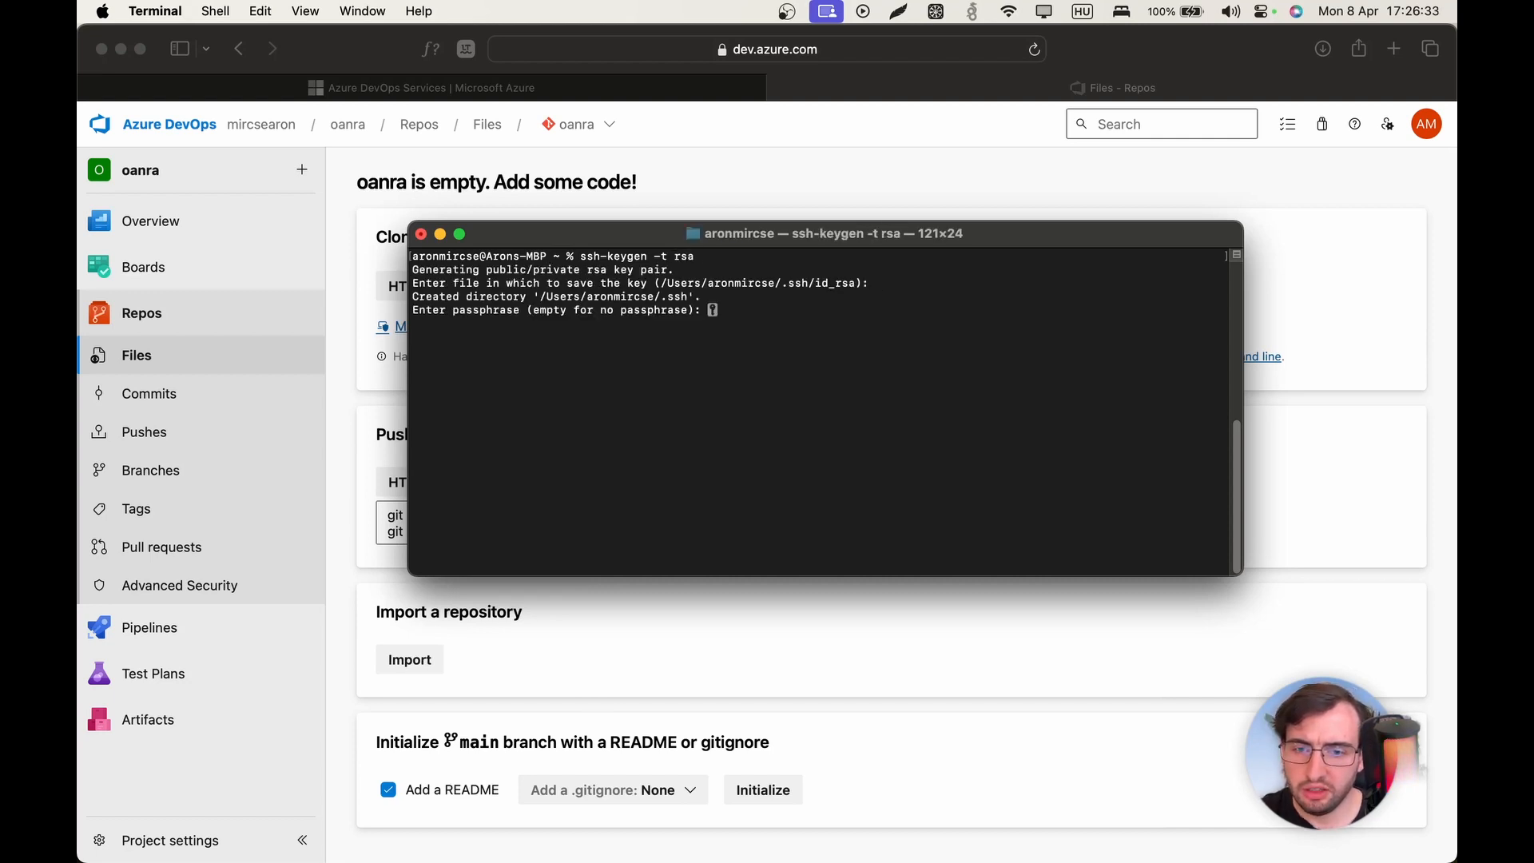
key("Return")
key("Return")
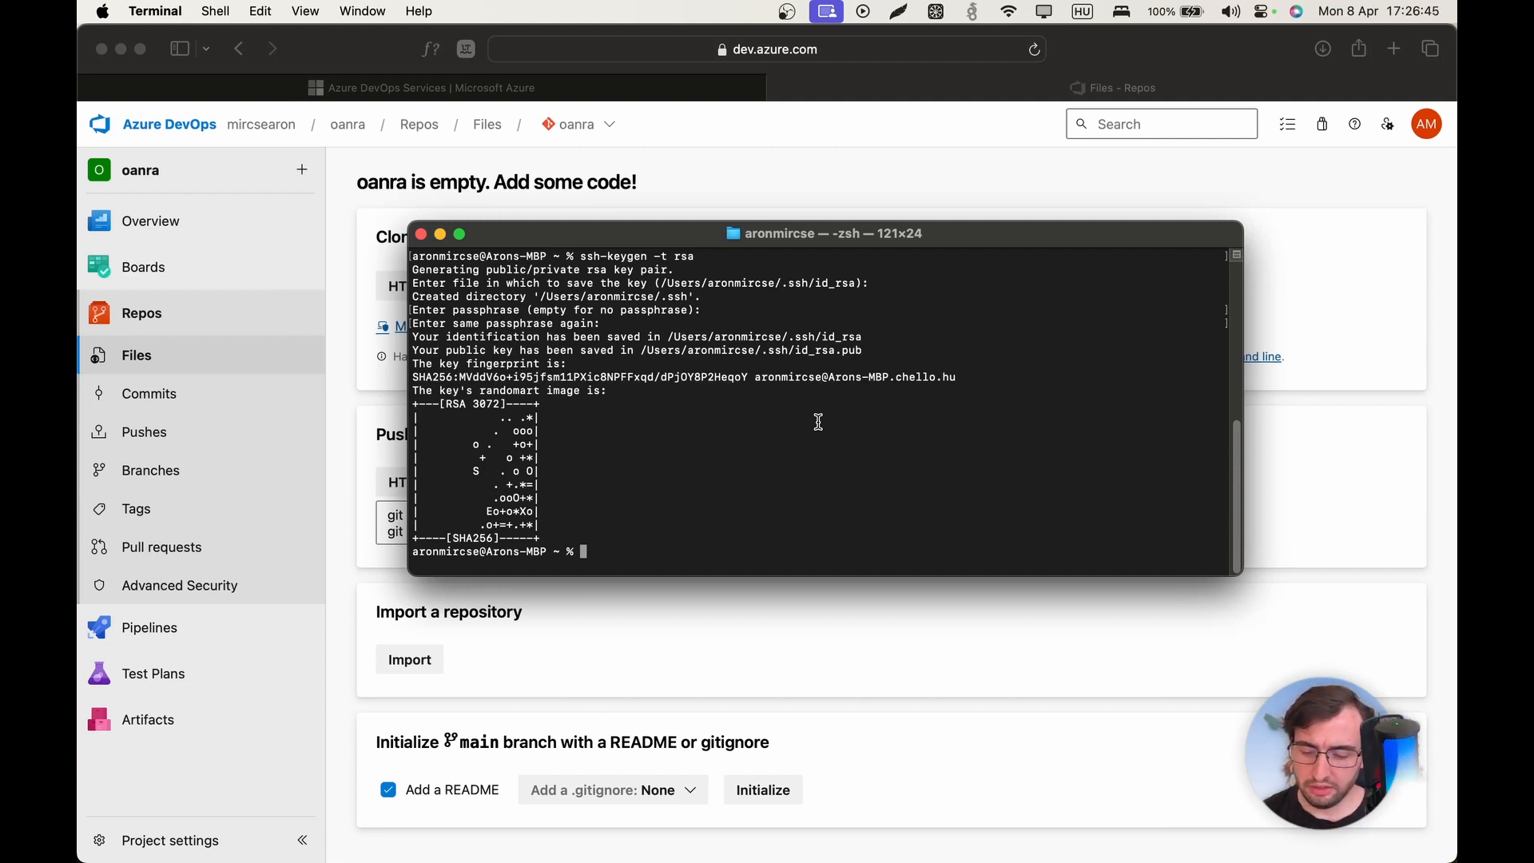
- Print the contents of the public key file id_rsa.pub with cat, reusing the path from the key generation output
type("cat")
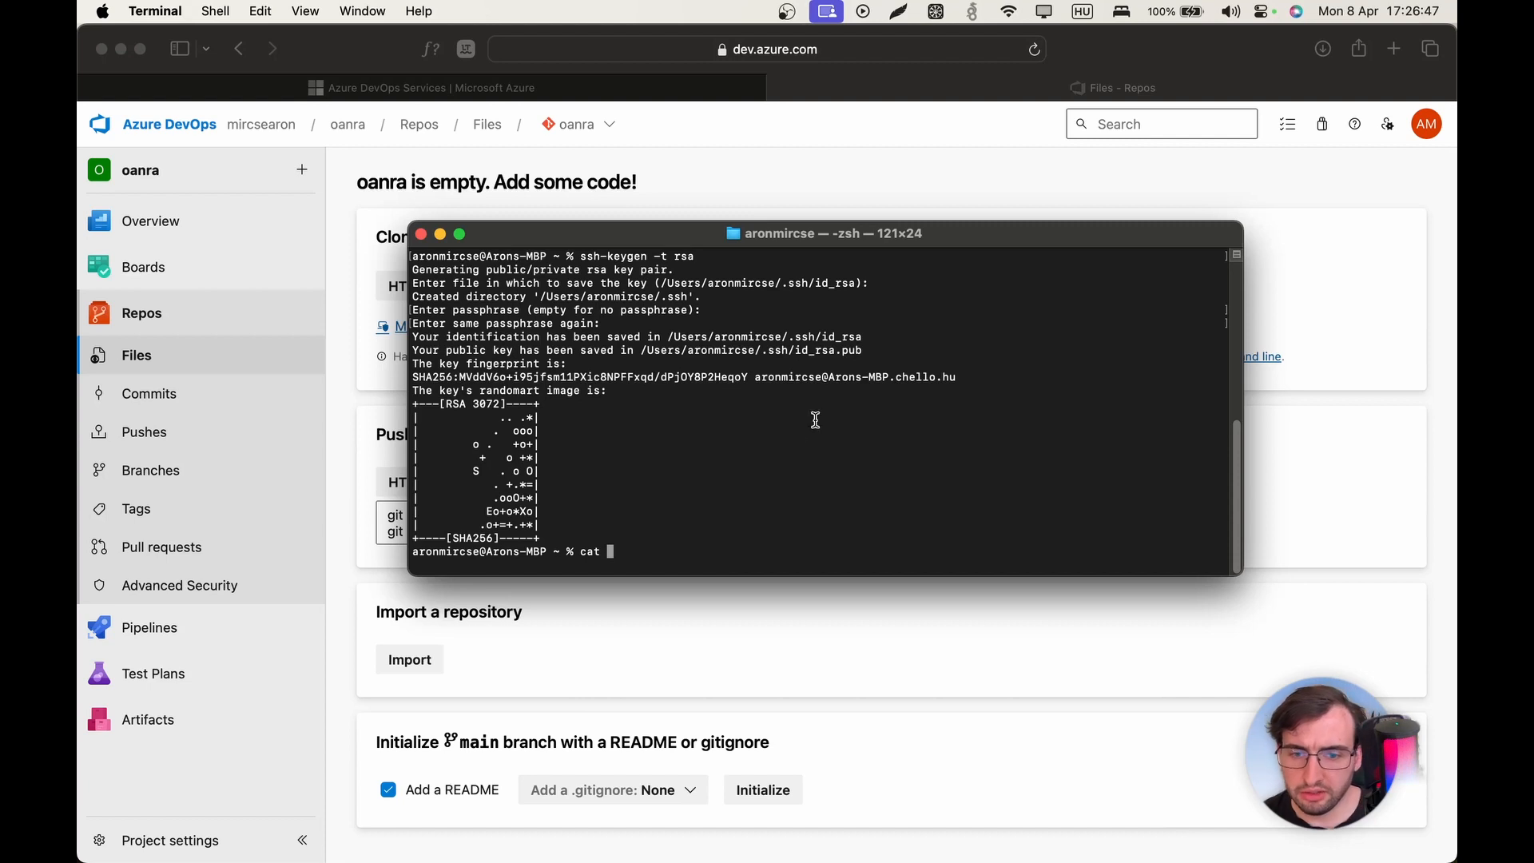
left_click_drag(641, 350, 855, 344)
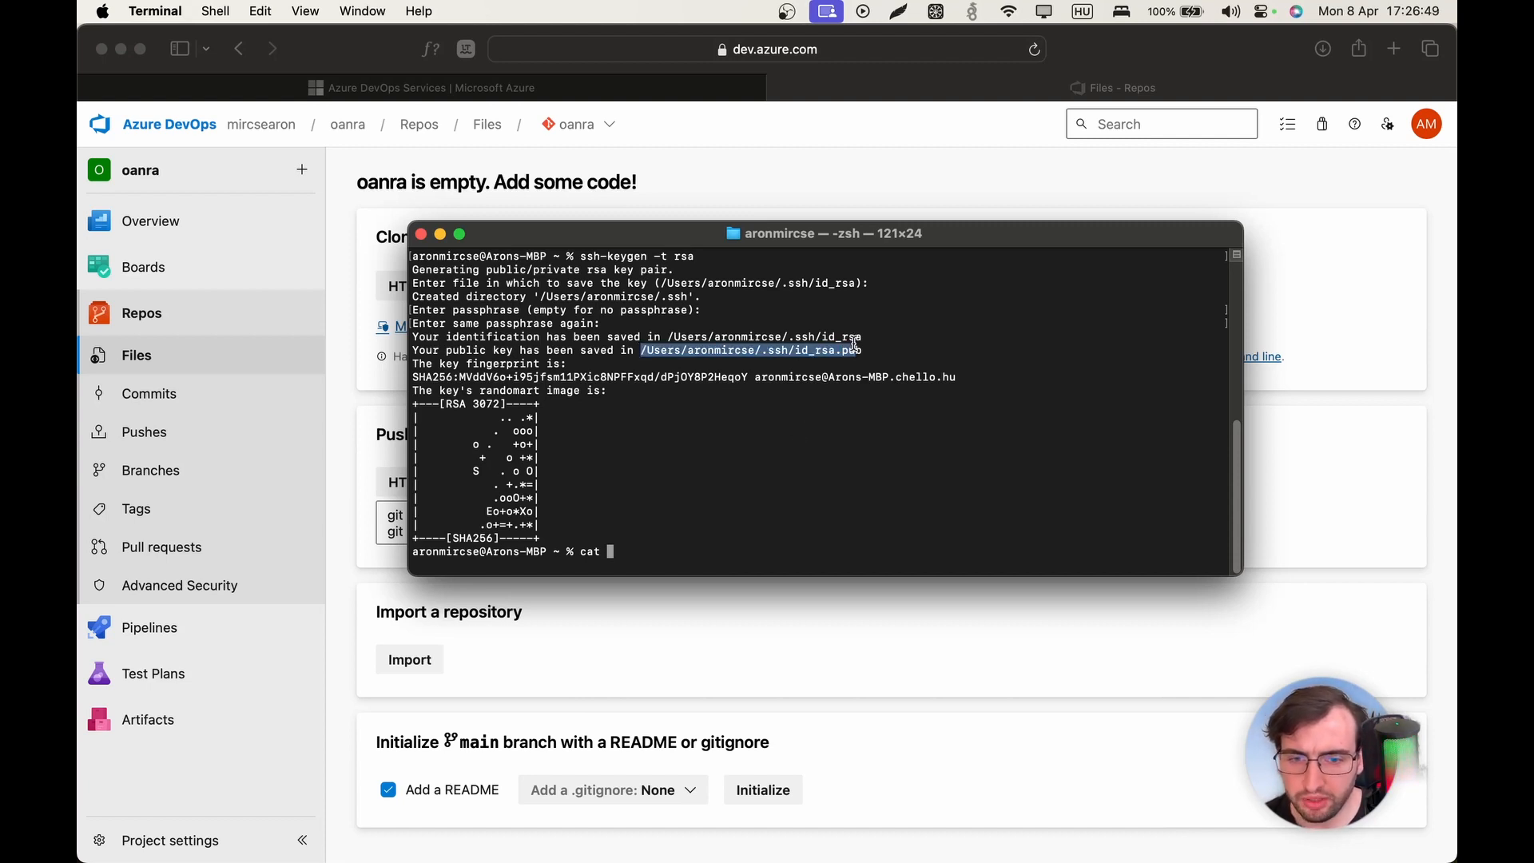
right_click(842, 352)
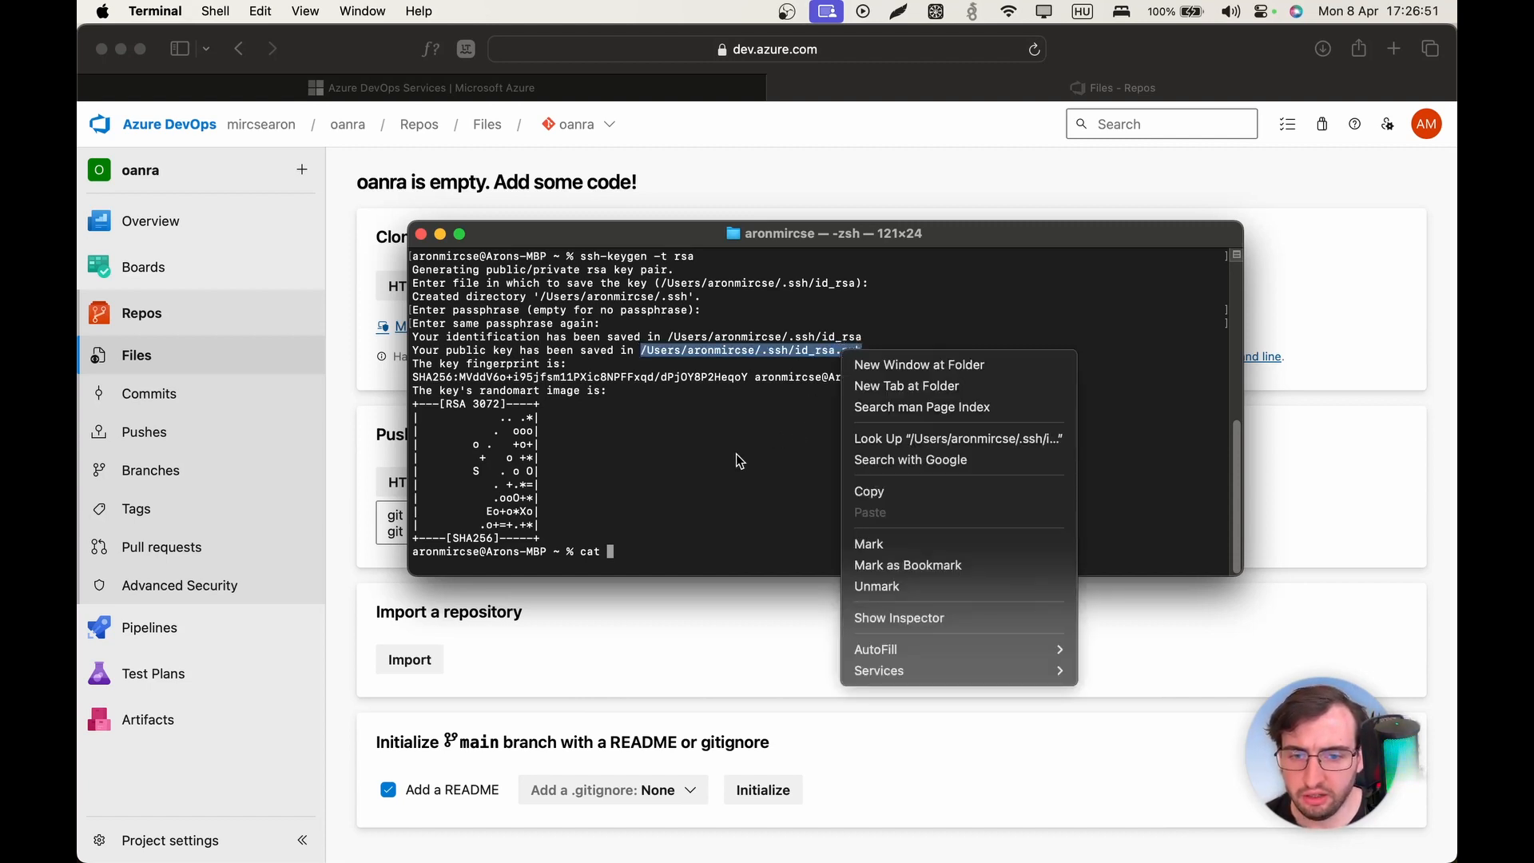
left_click(899, 493)
right_click(647, 551)
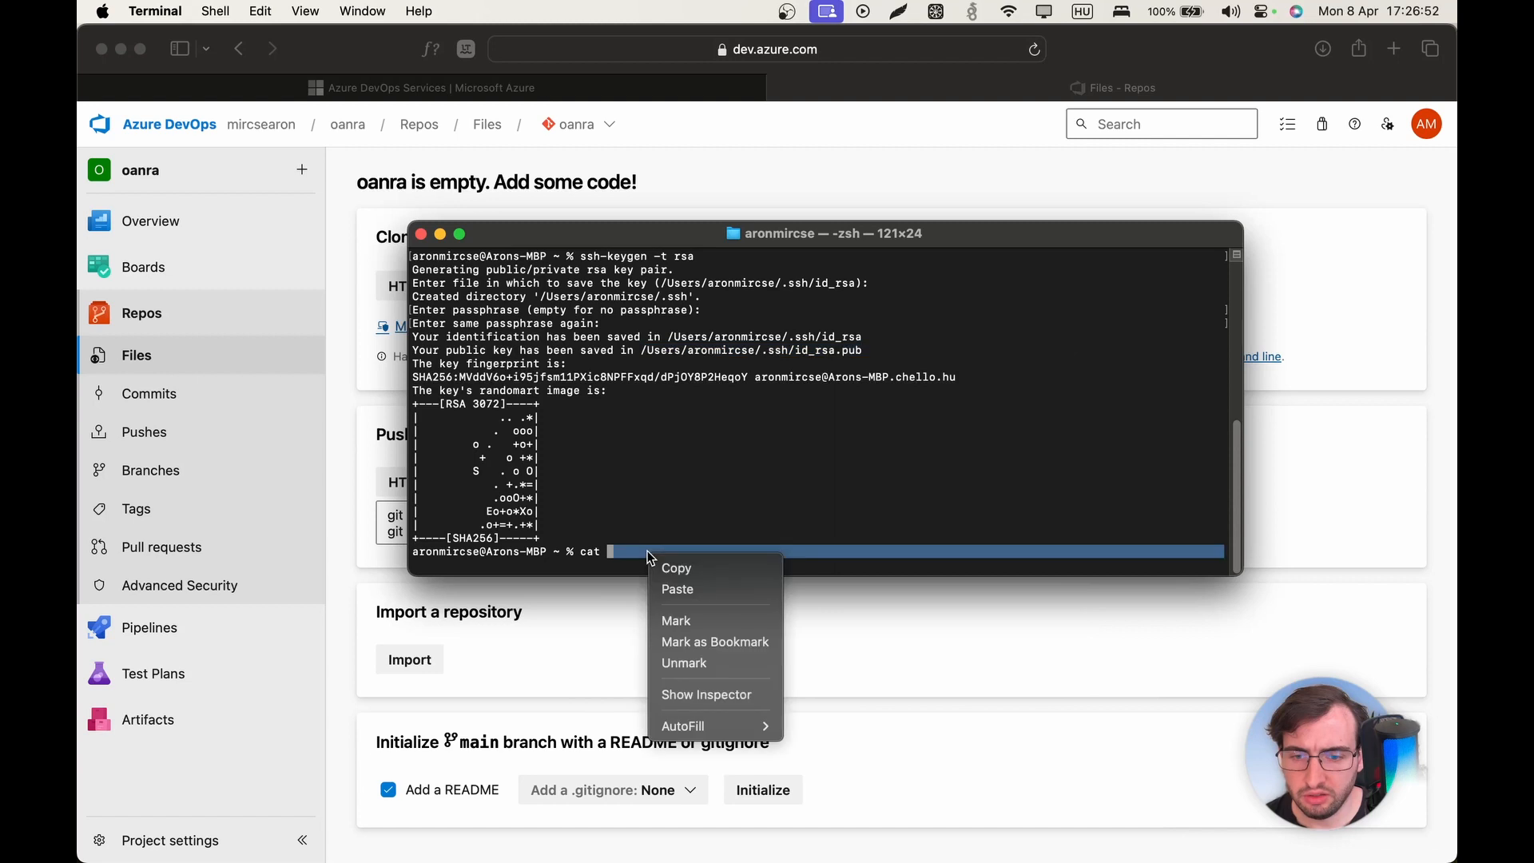
left_click(679, 593)
key("Return")
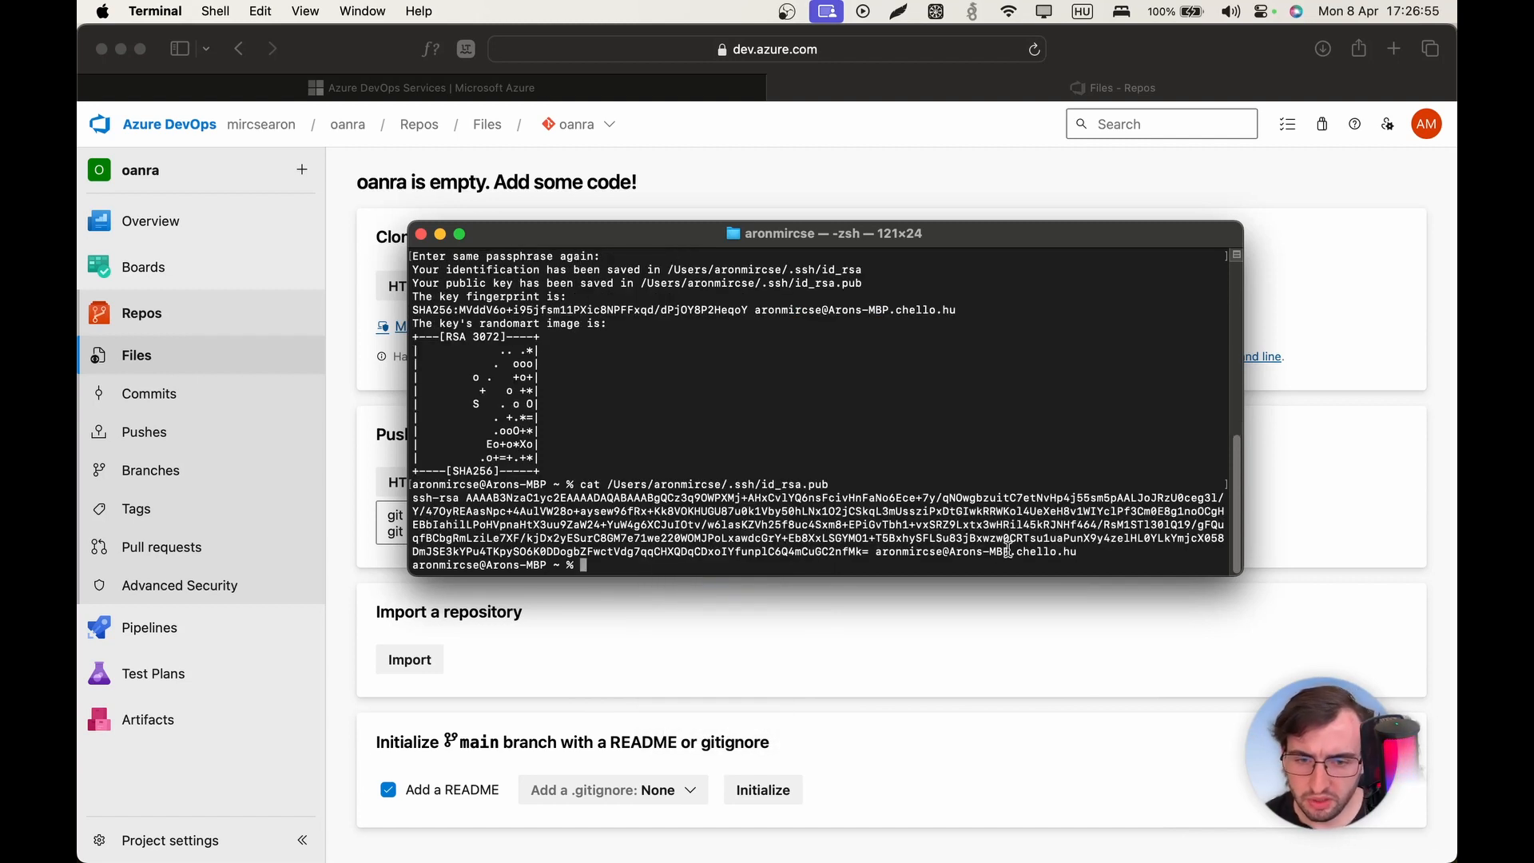
- Copy the whole printed SSH public key, move the Terminal window out of the way and return to Azure DevOps in Safari
left_click_drag(1078, 553, 419, 500)
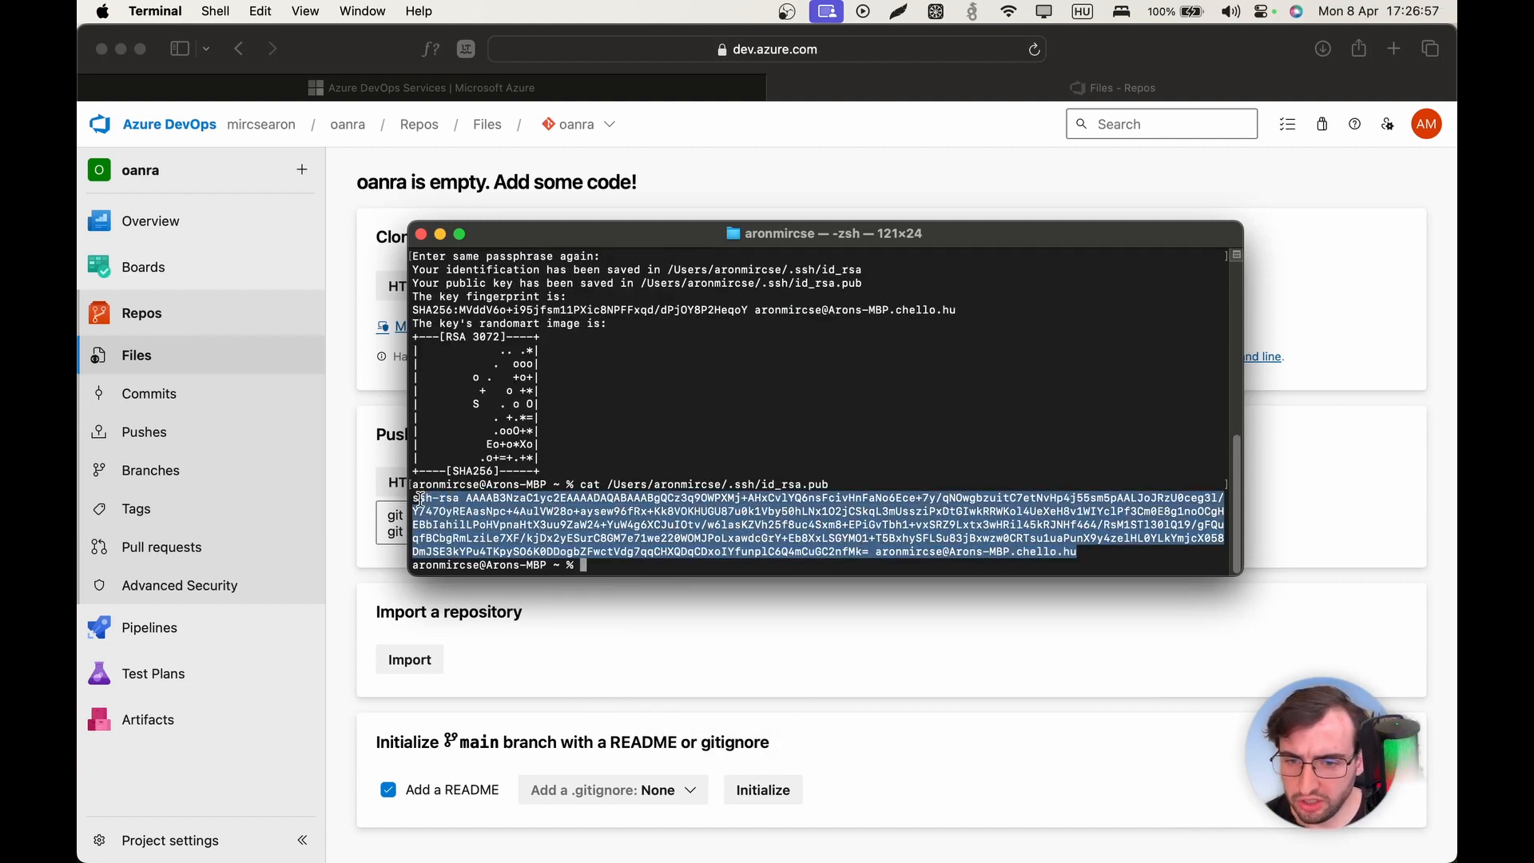
right_click(463, 512)
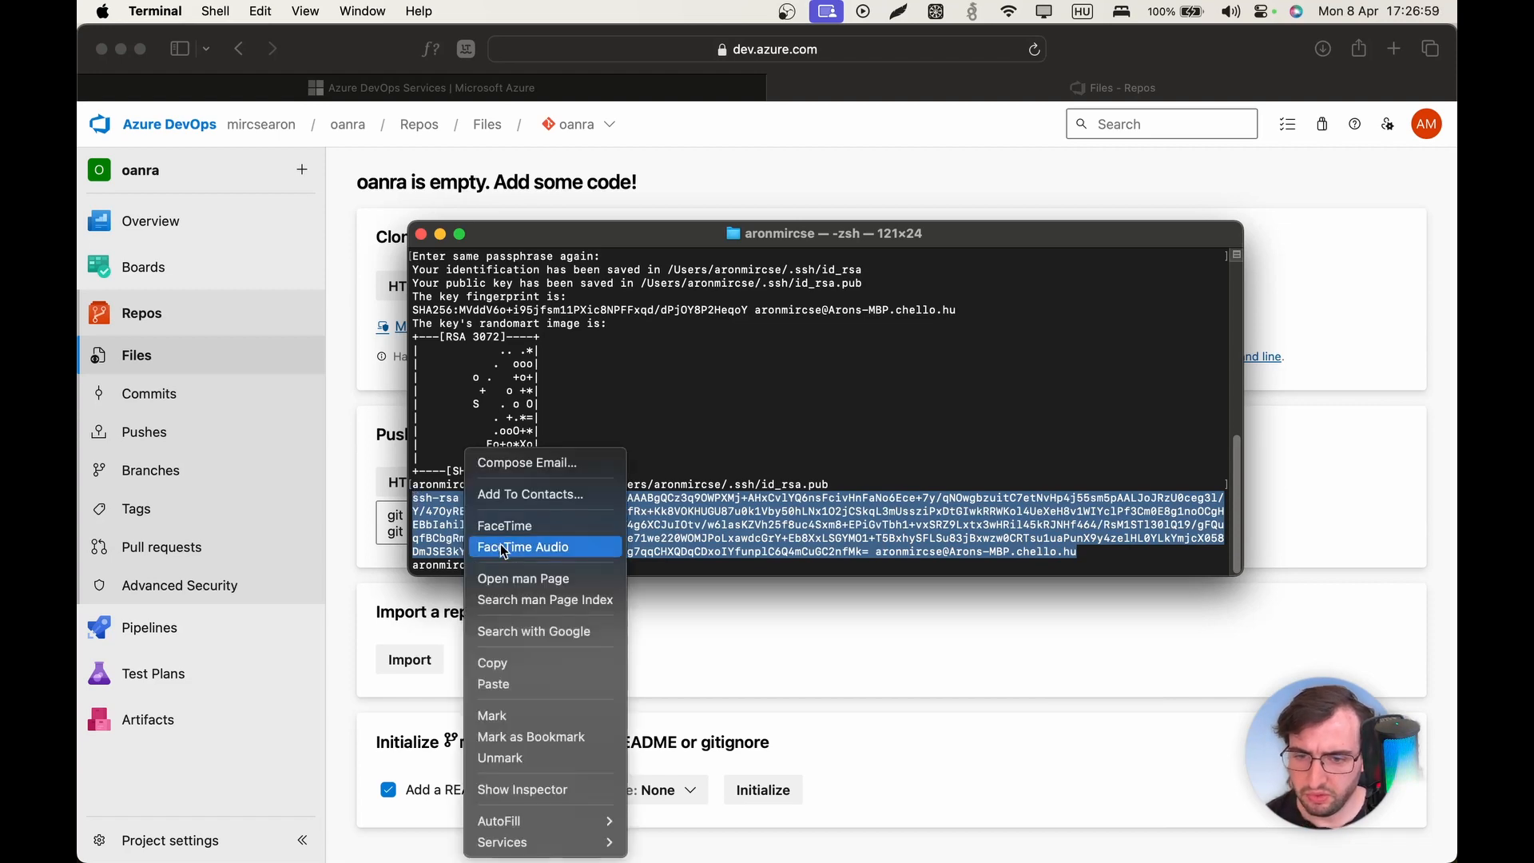
left_click(510, 668)
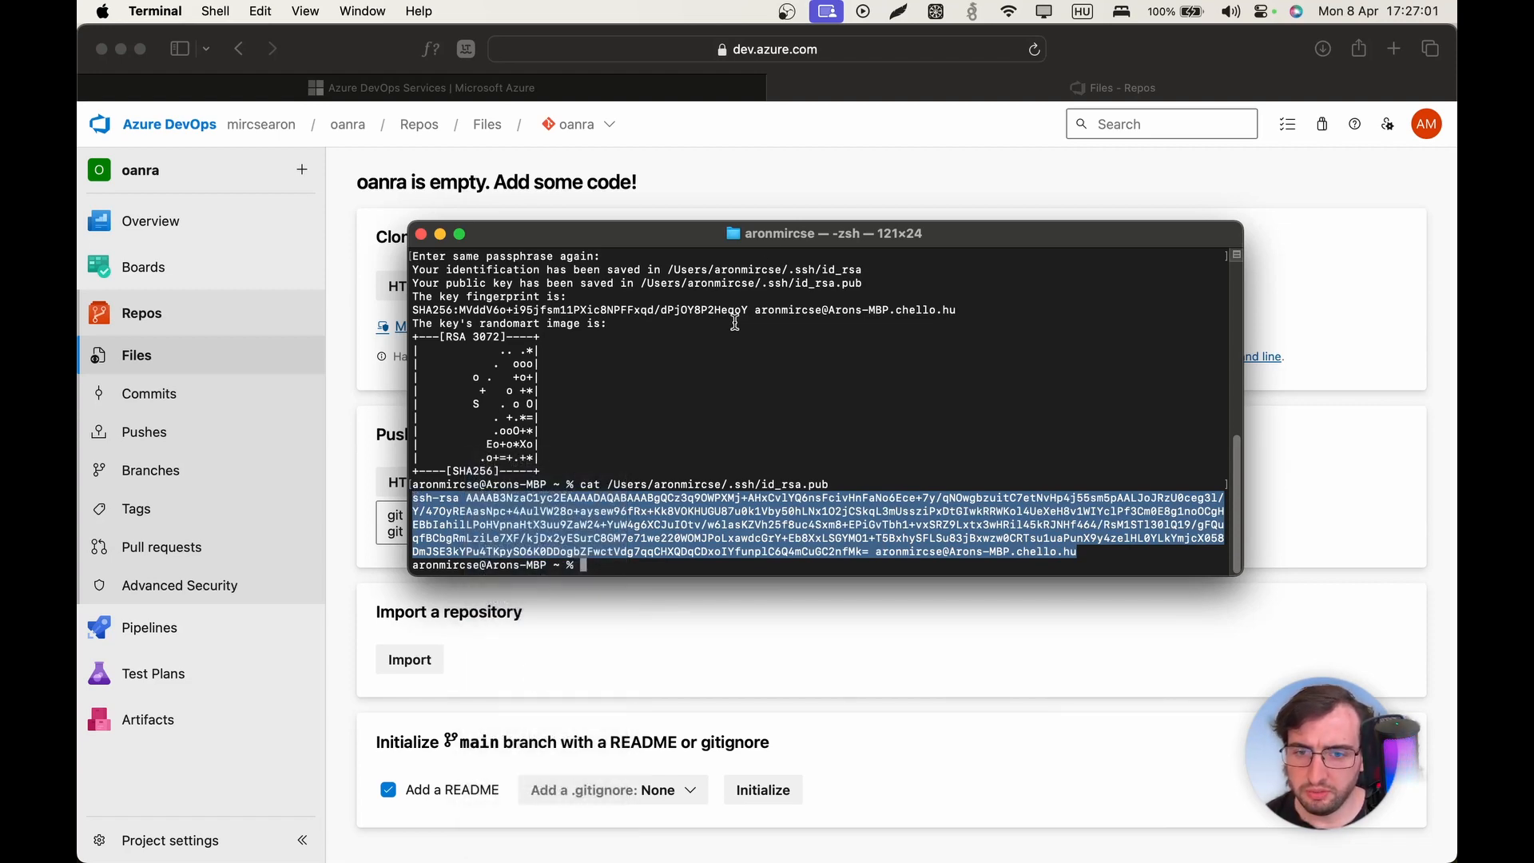
left_click_drag(779, 232, 1455, 104)
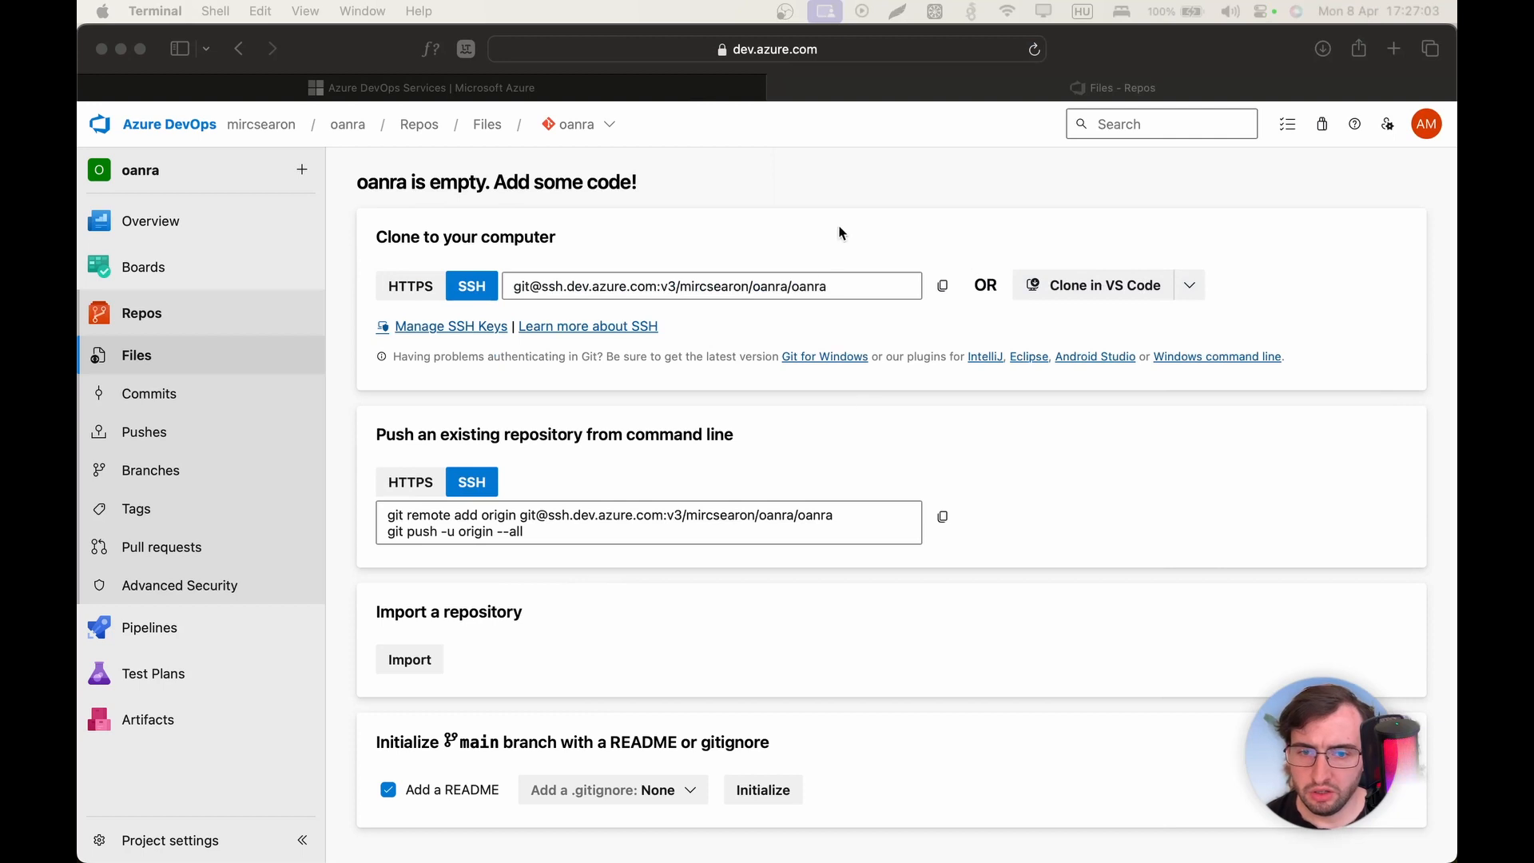
left_click(816, 236)
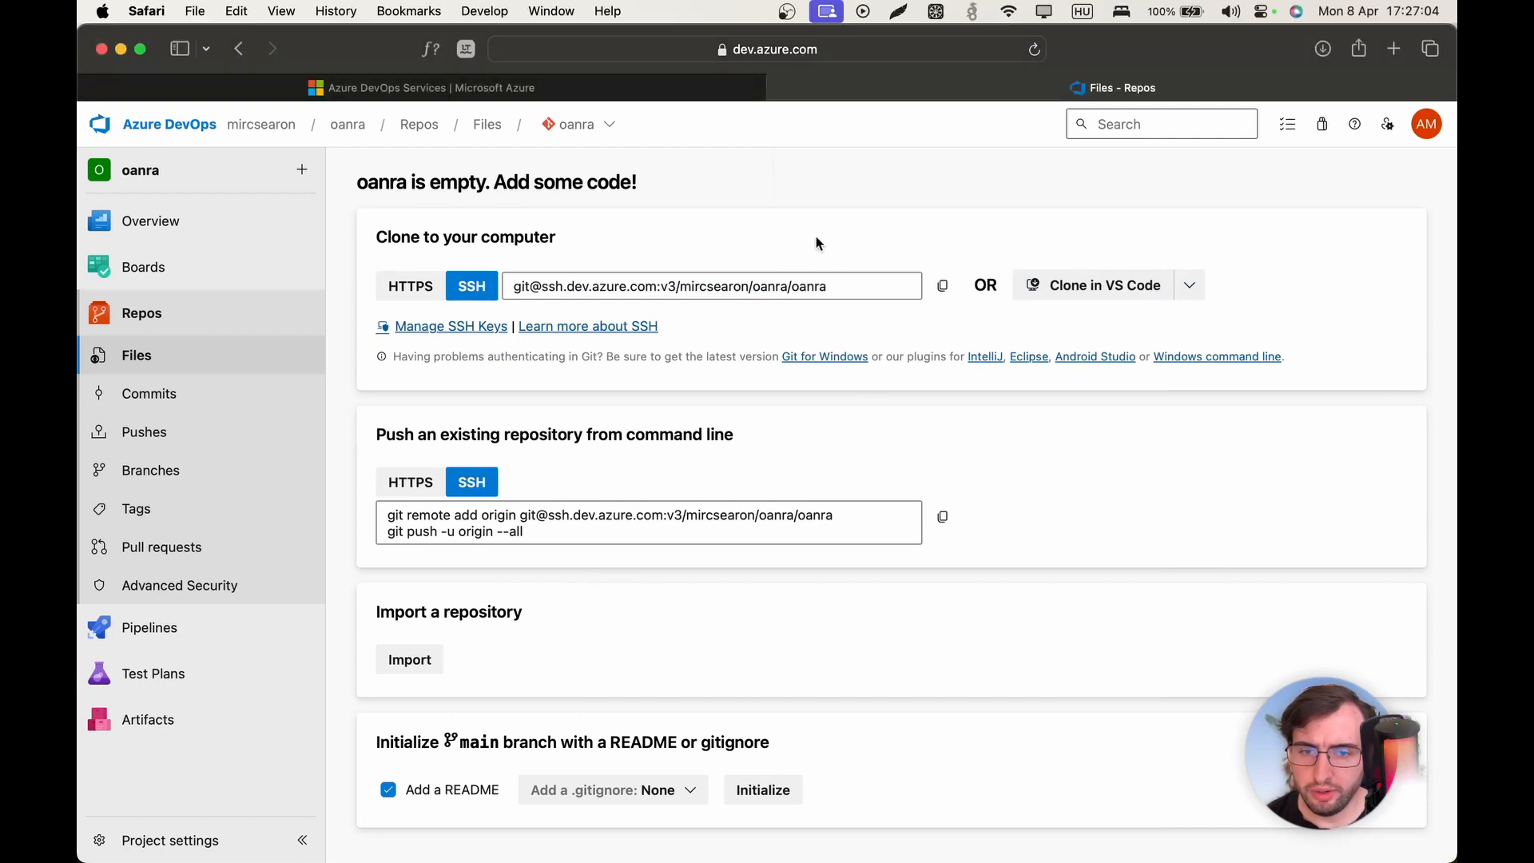
- Add a new SSH public key named "ssh key" in the user settings, using the copied public key as its data
left_click(1395, 126)
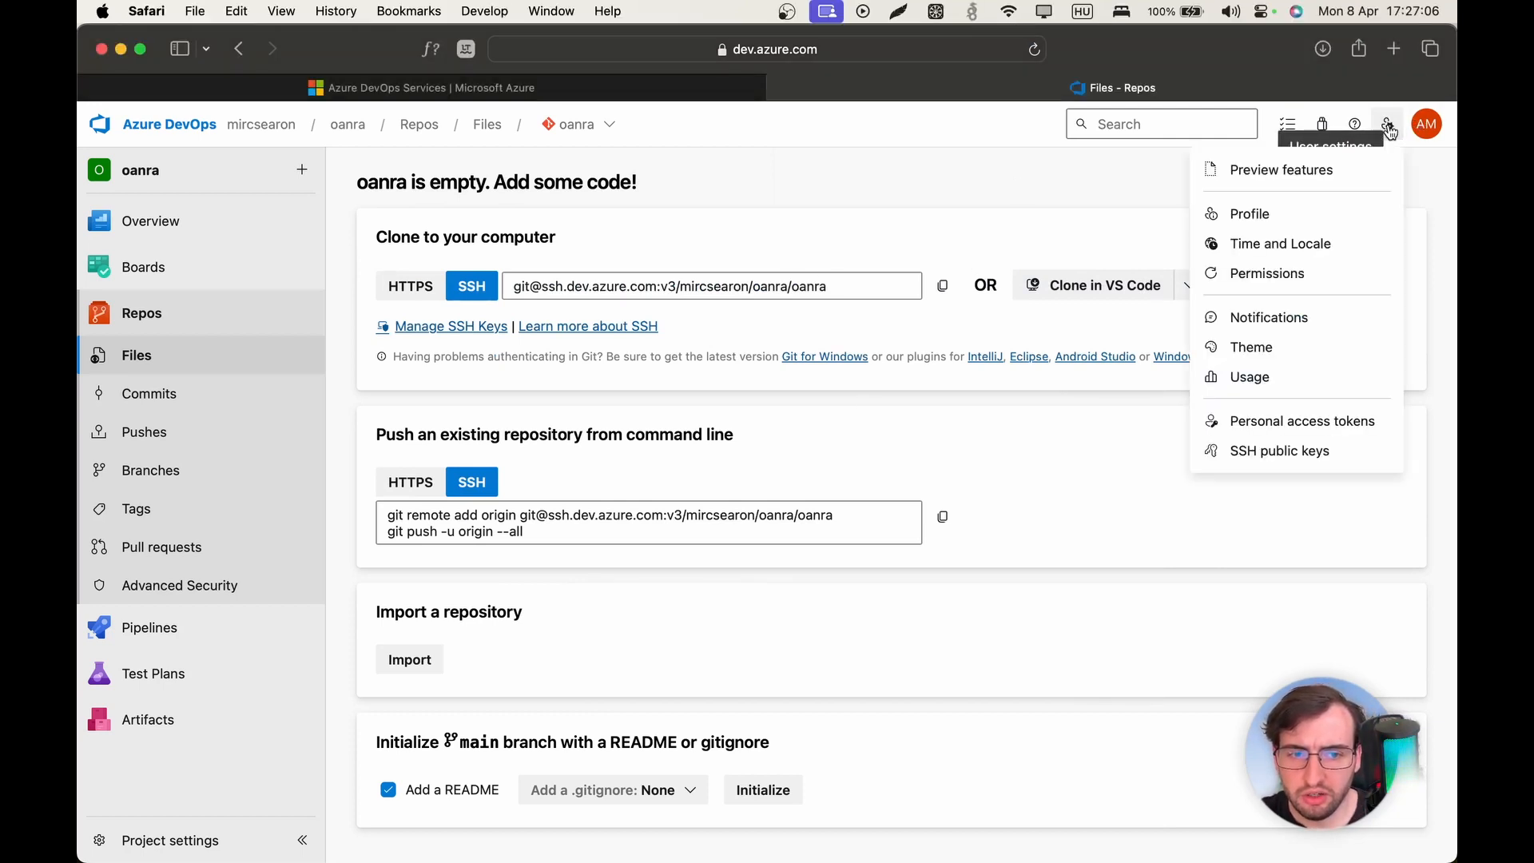
left_click(1259, 450)
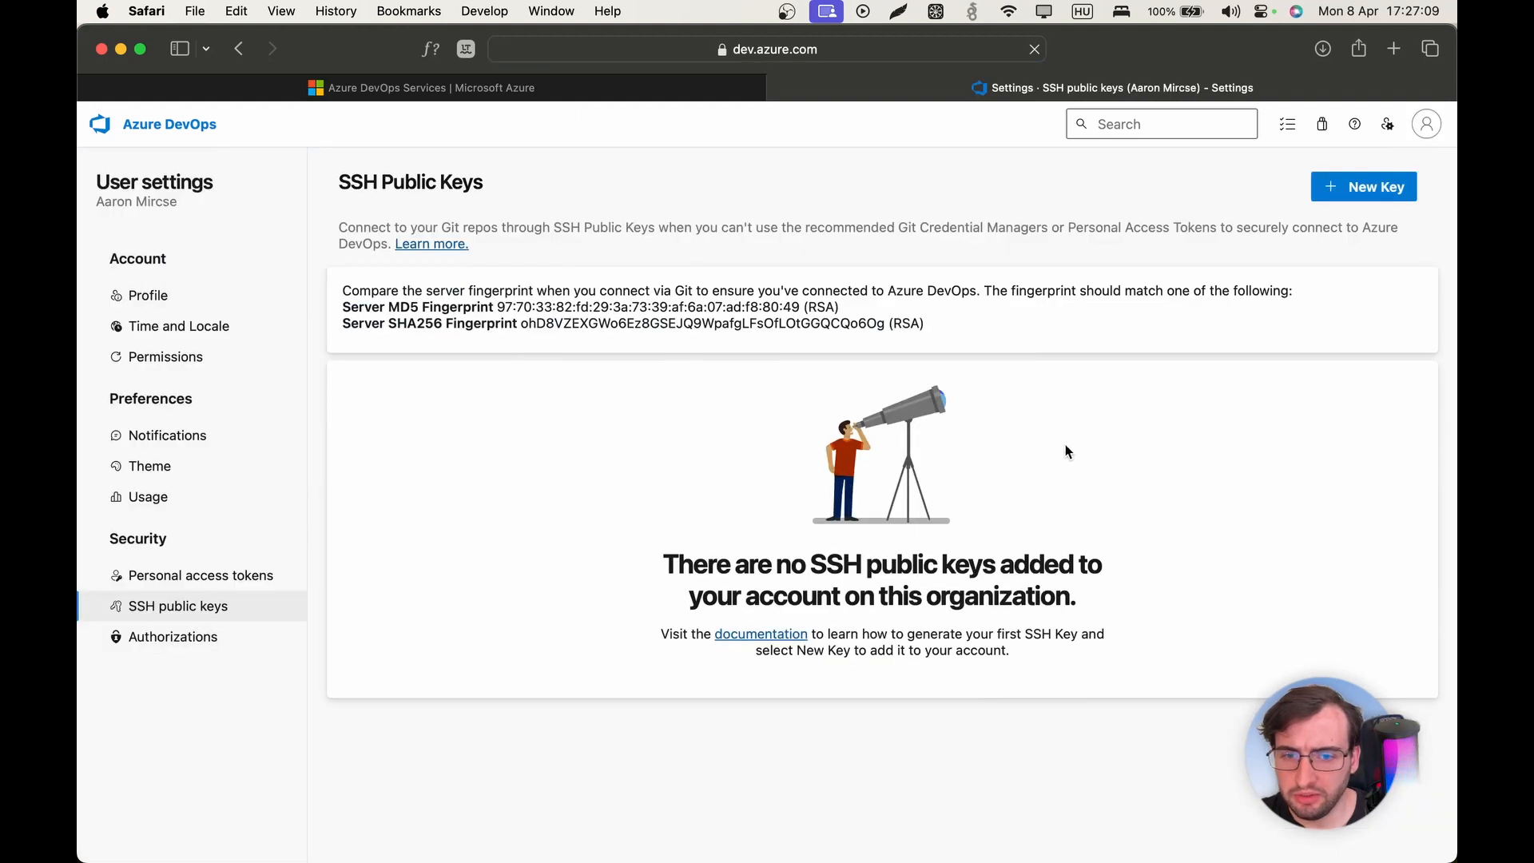
left_click(1346, 188)
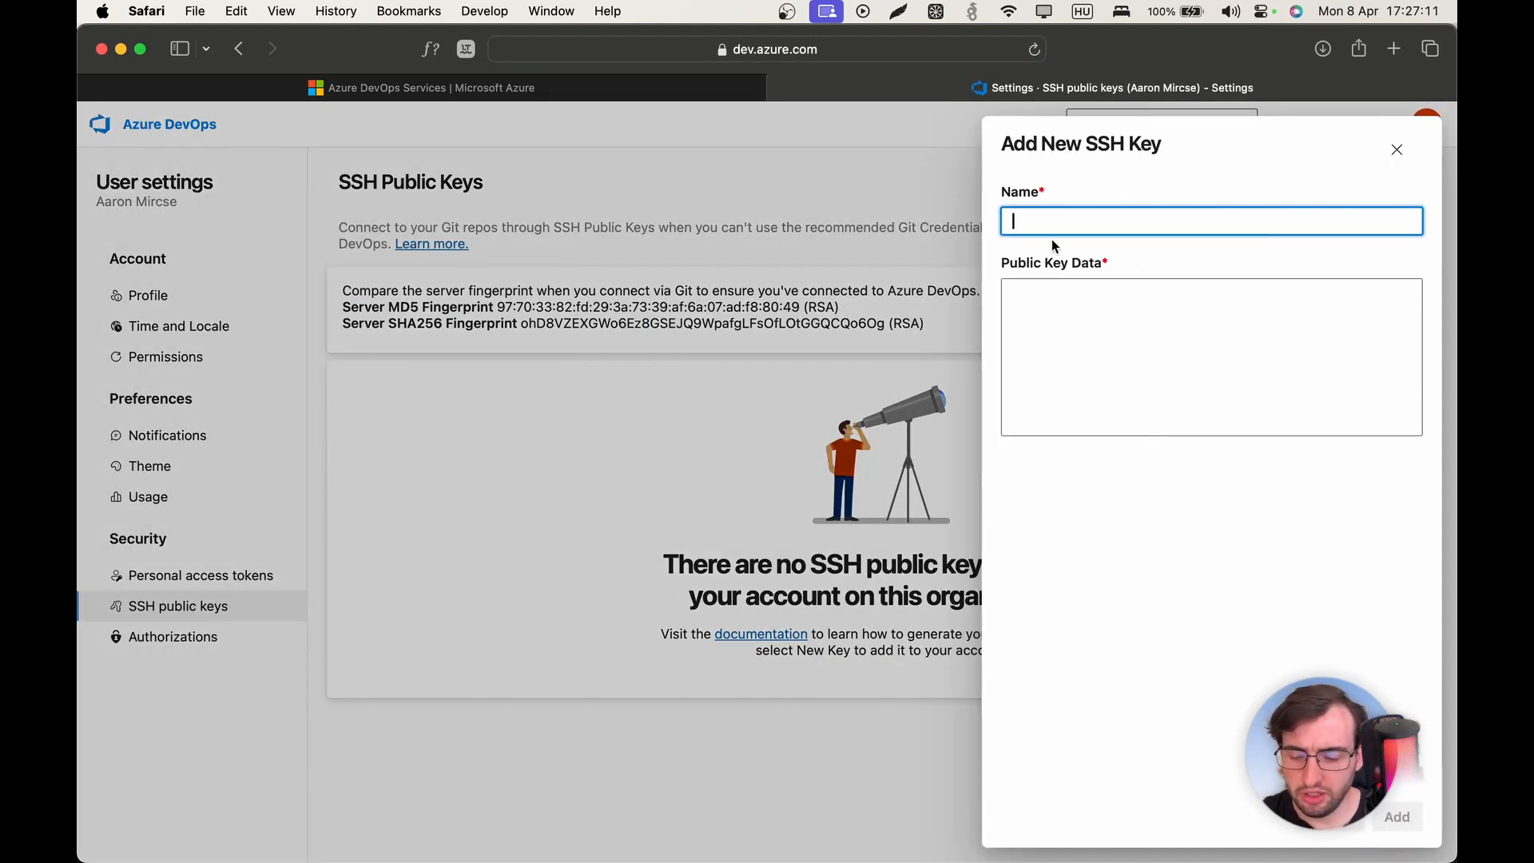
type("ssh key")
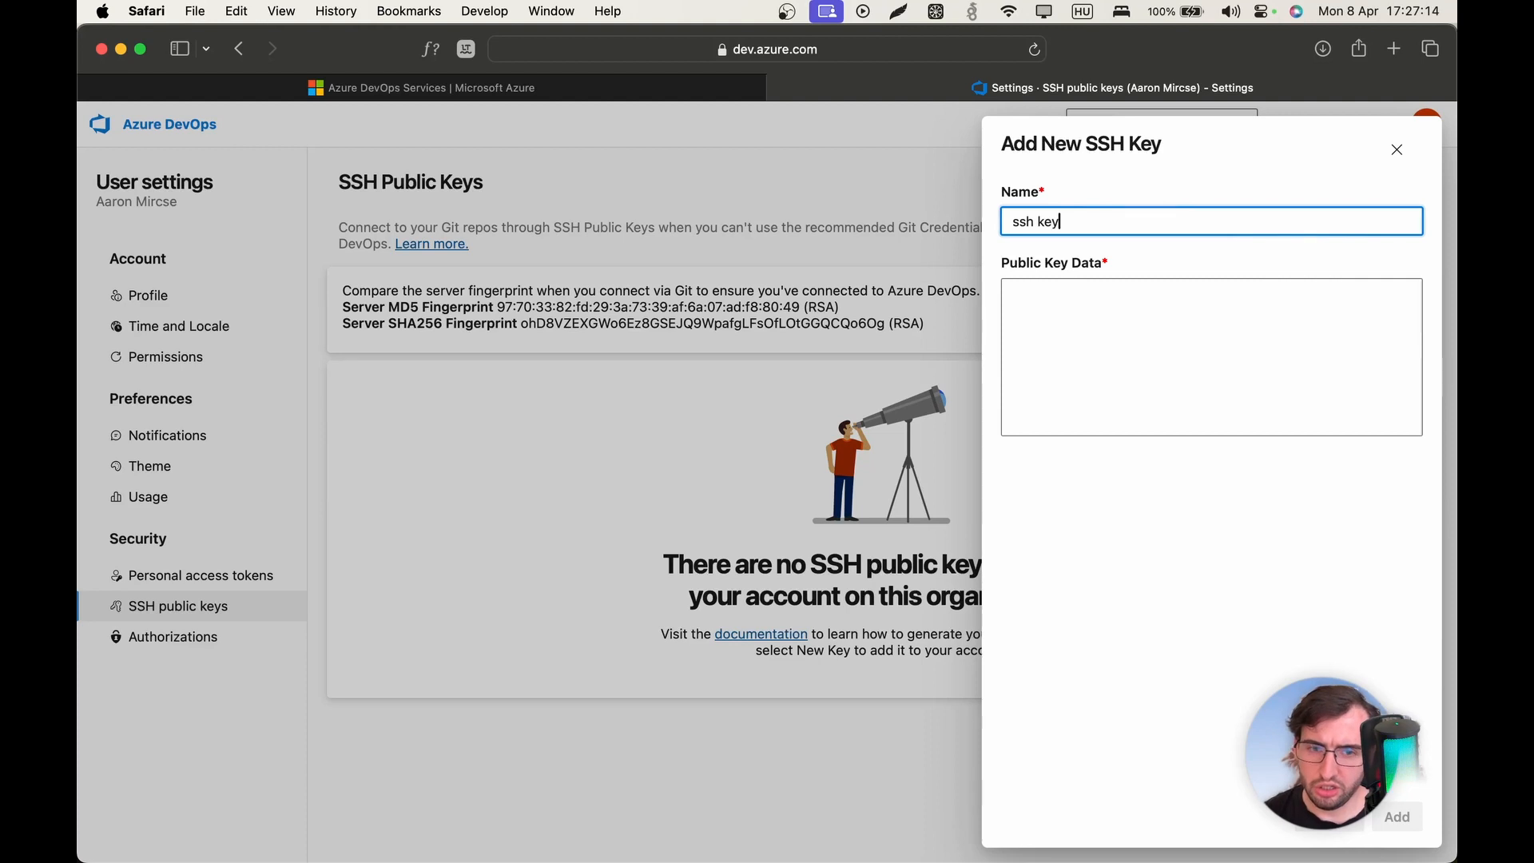
key("Tab")
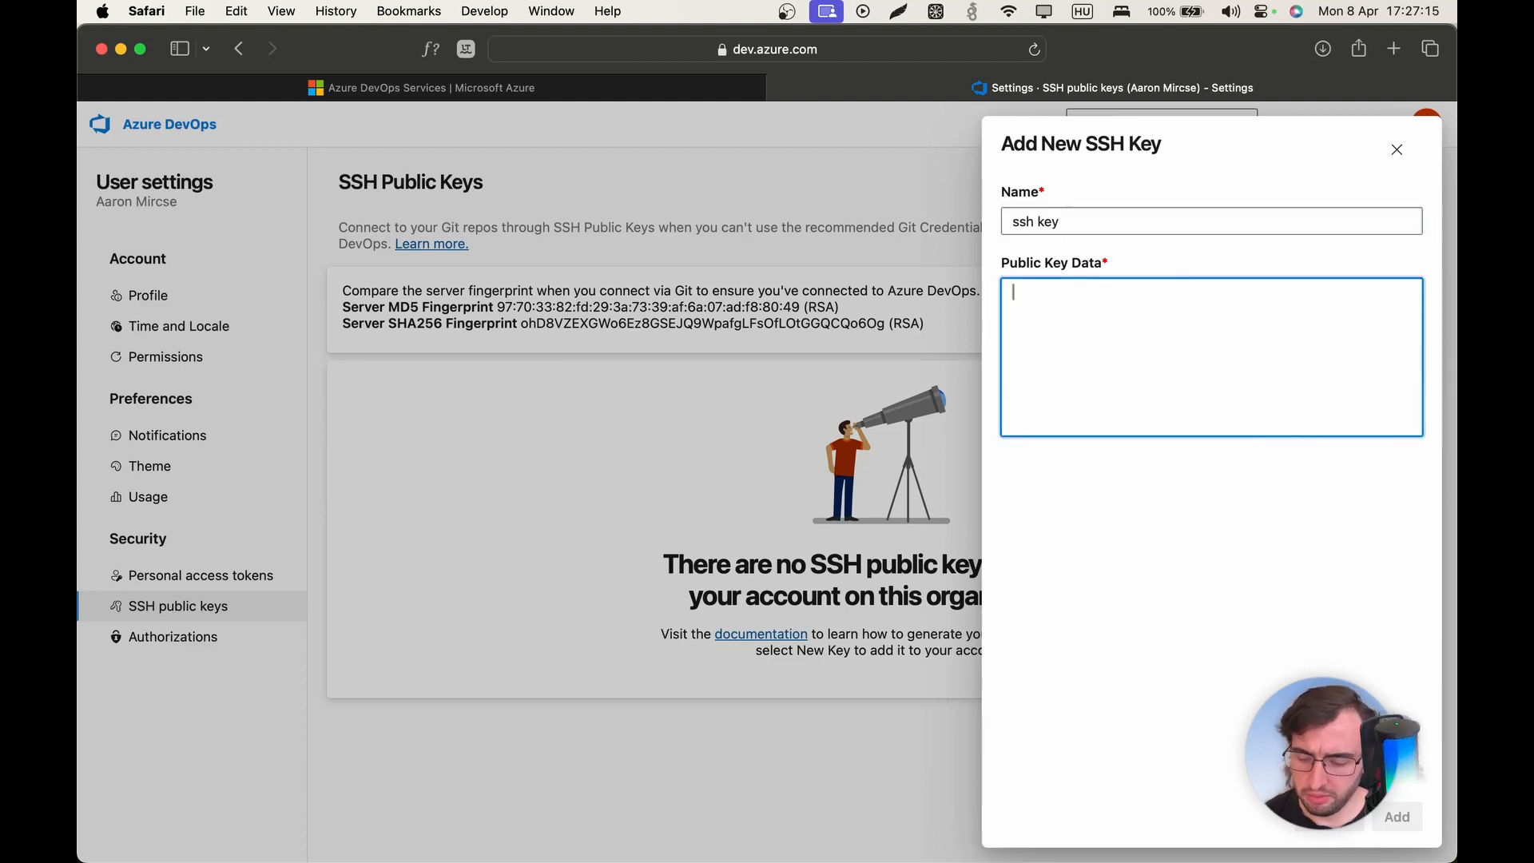
key("super+v")
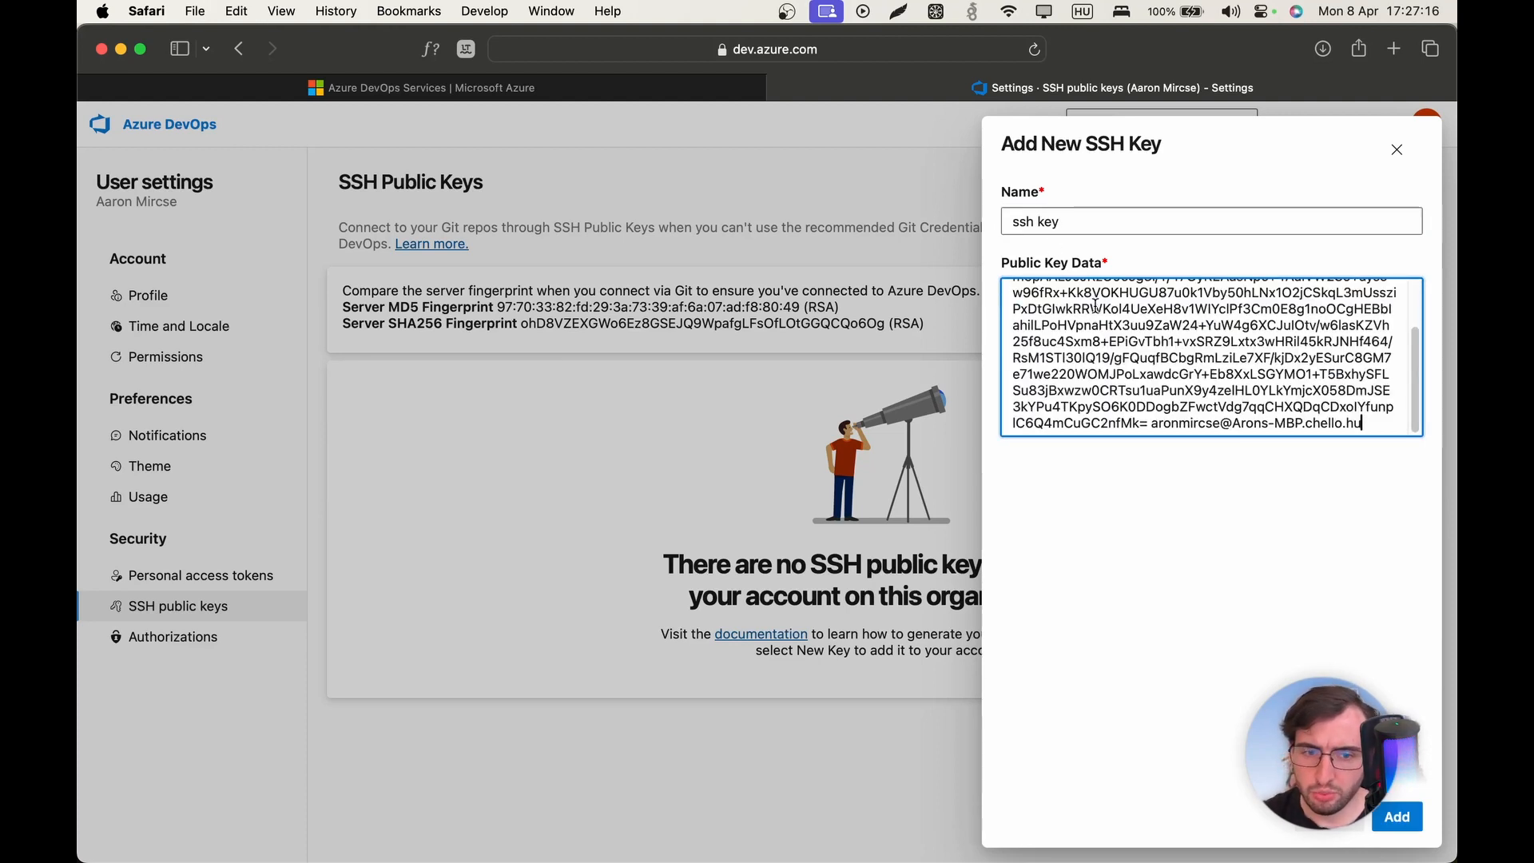
left_click(1396, 816)
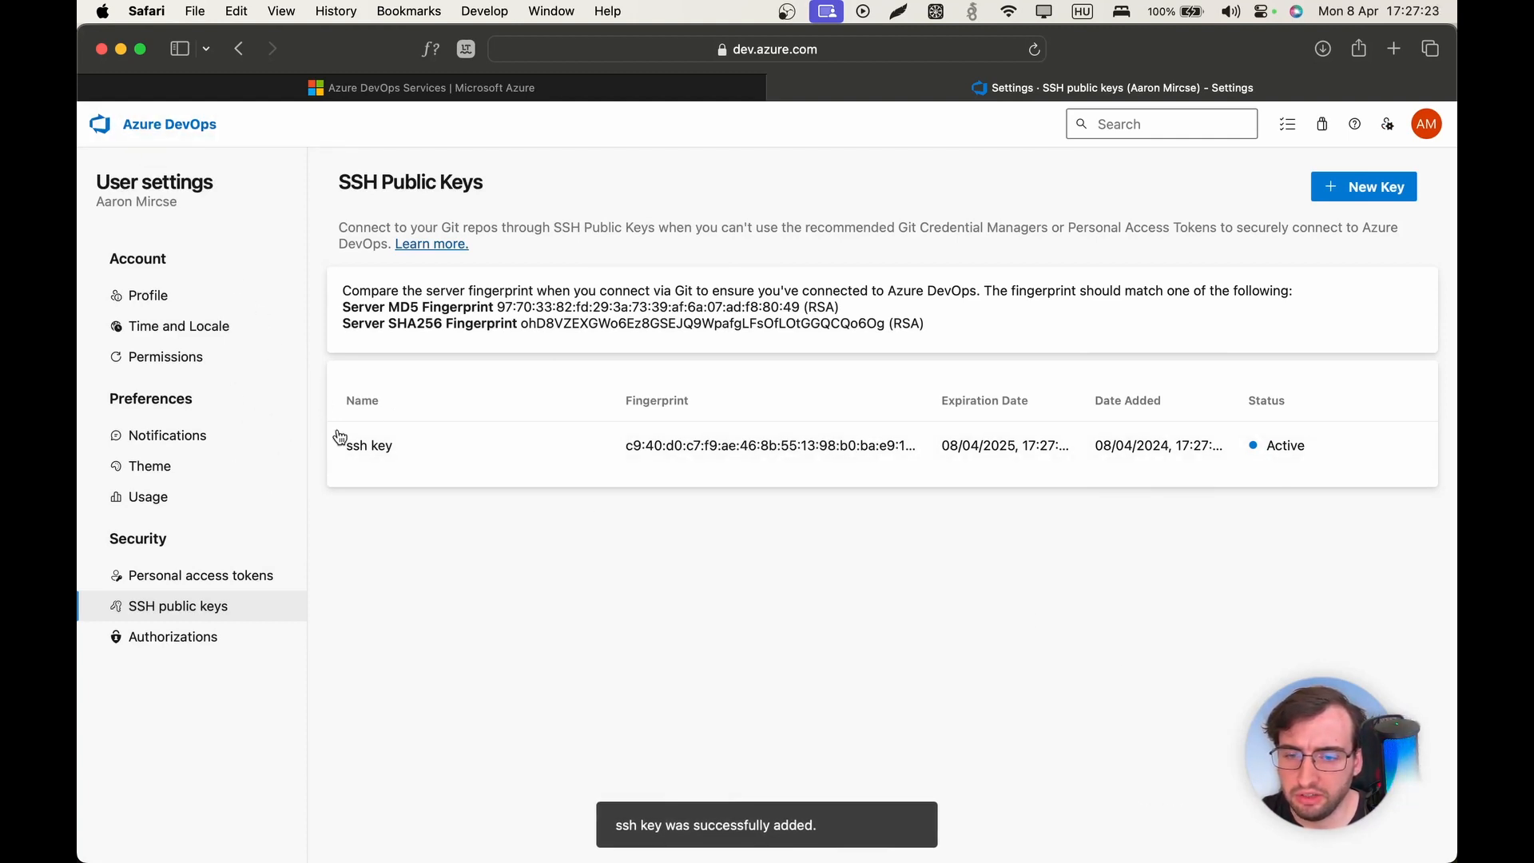
- Return to the oanra repository's files page and copy the SSH version of the git remote add origin command
key("super+[")
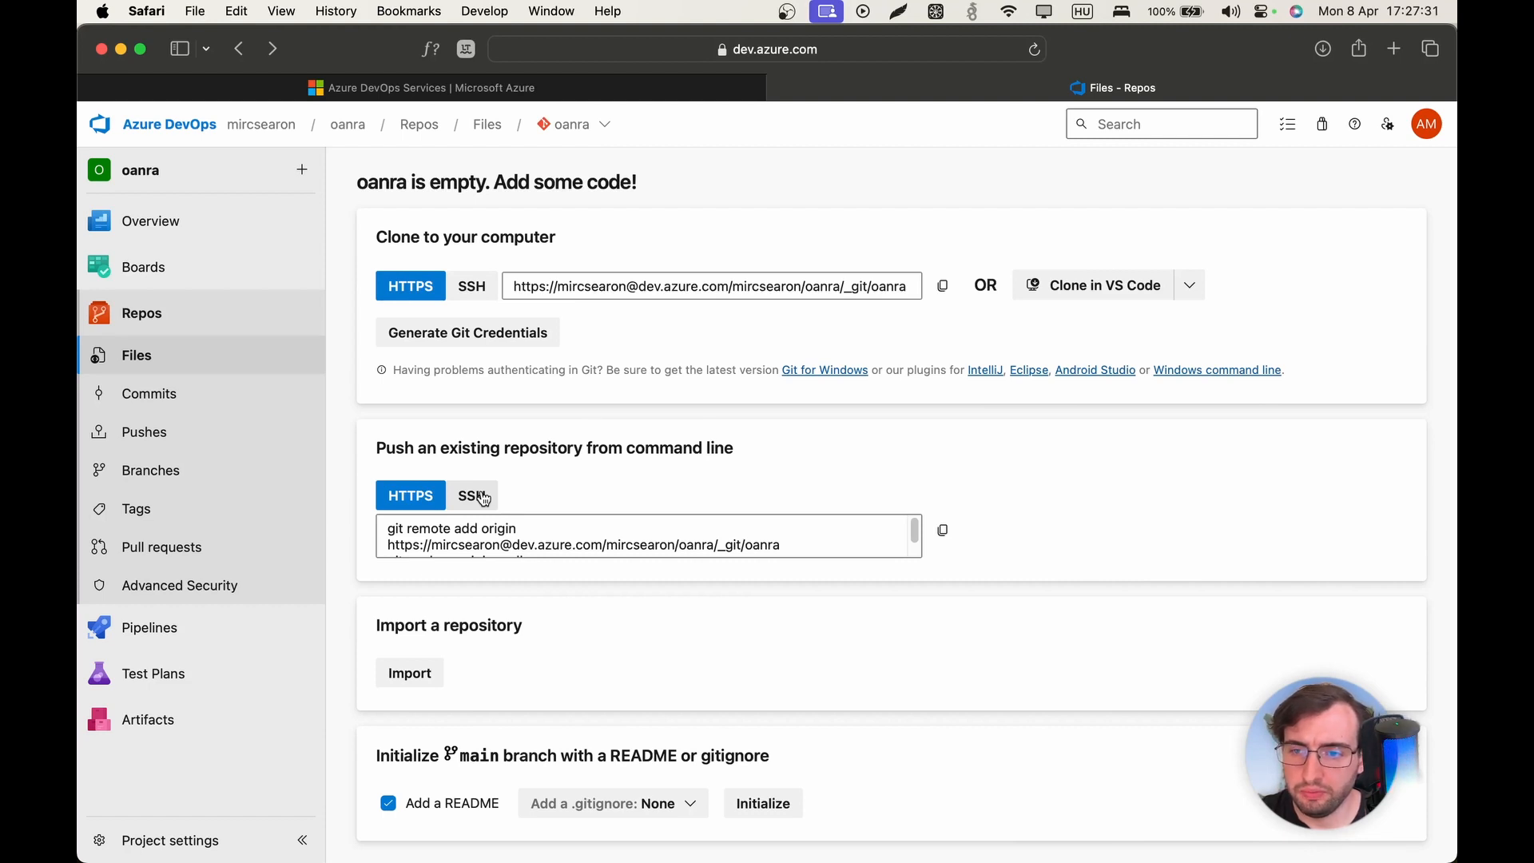
left_click(480, 497)
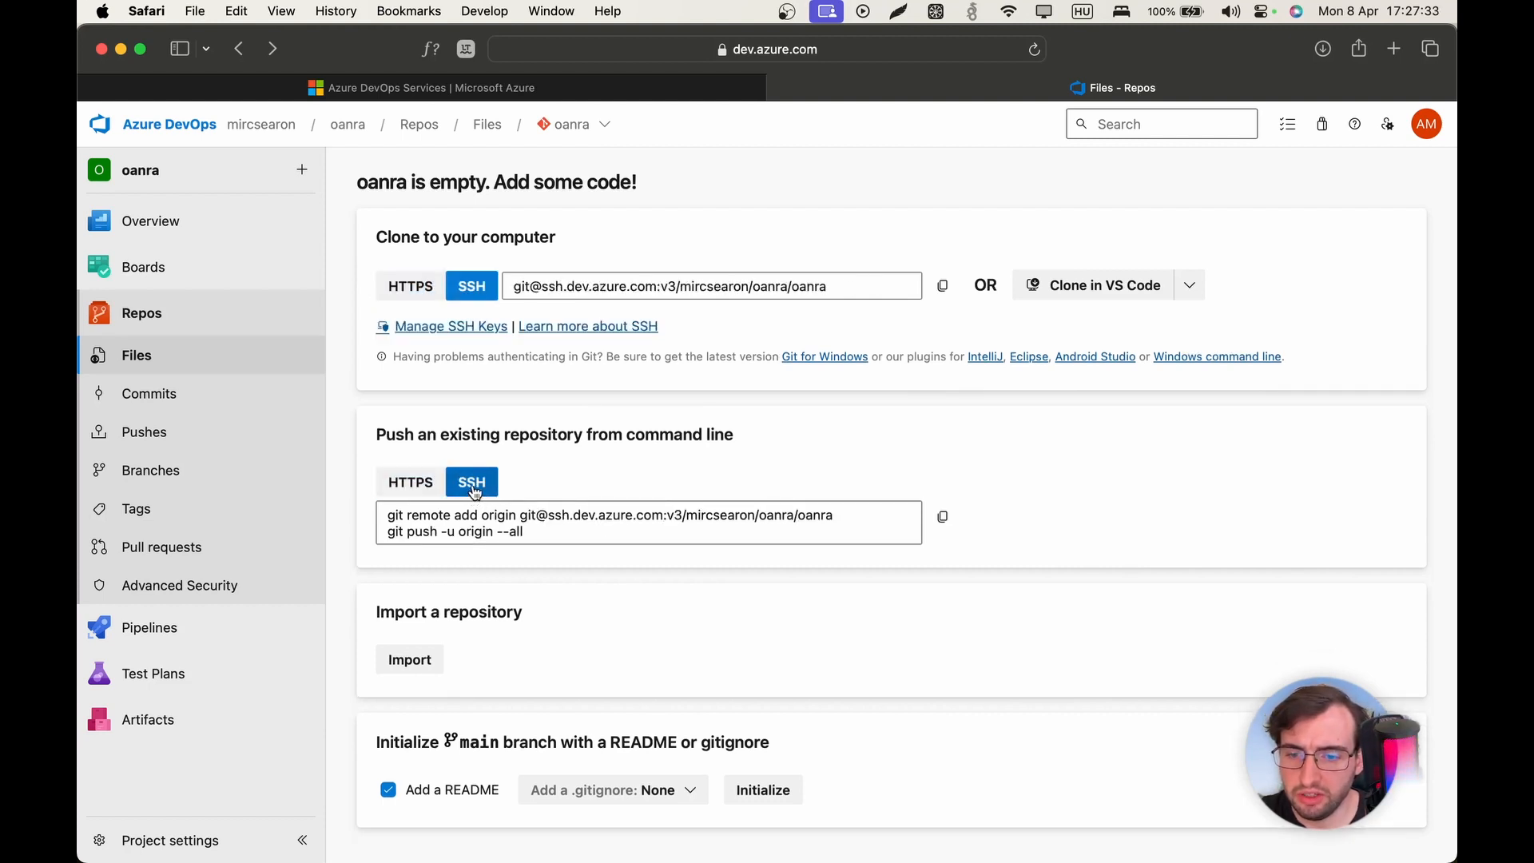
left_click_drag(854, 516, 369, 512)
key("super+c")
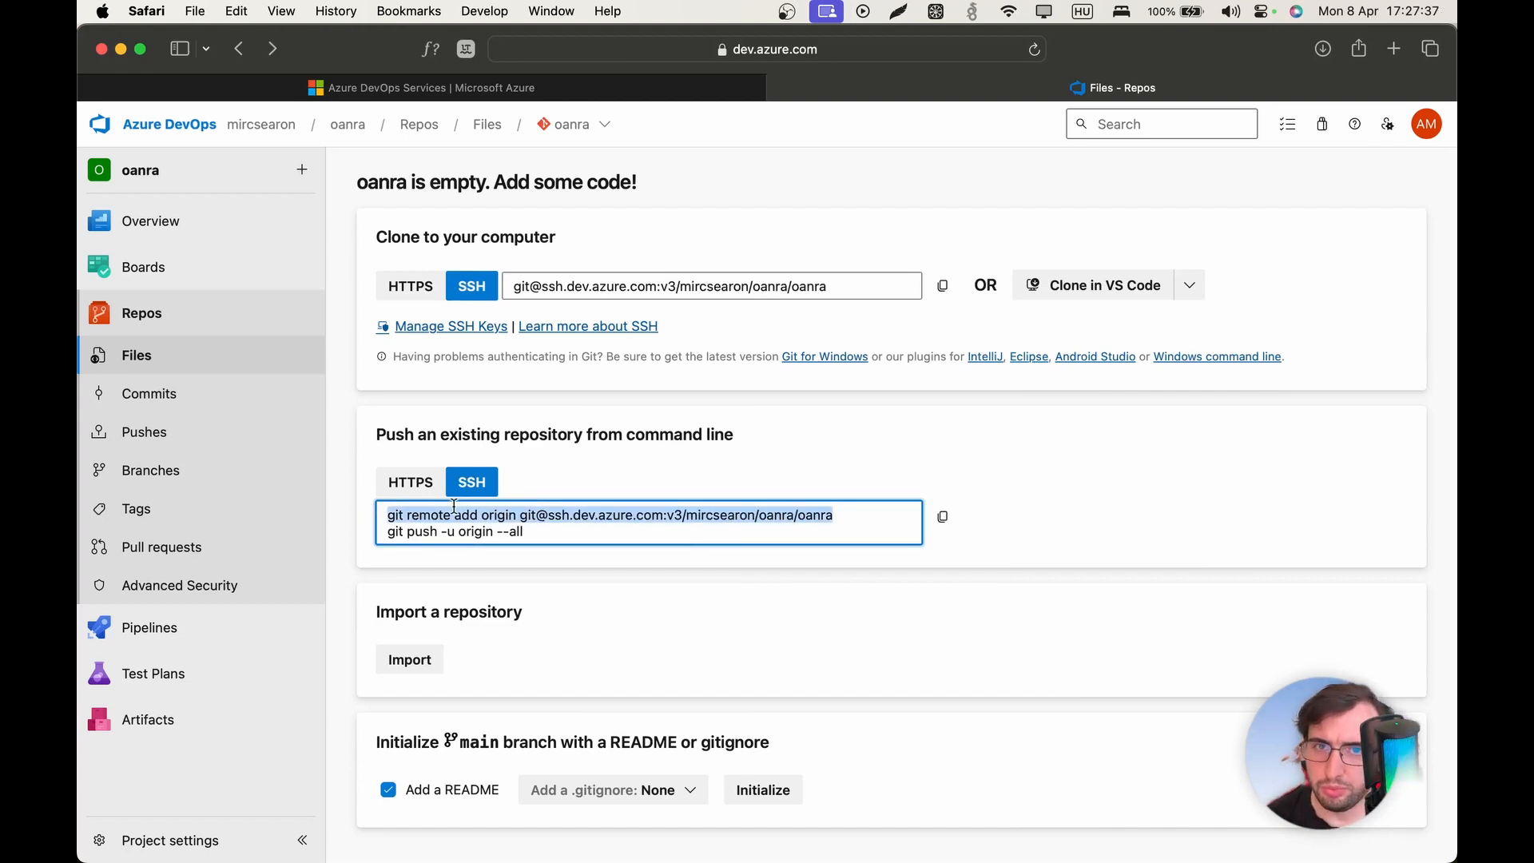
- Switch to Terminal, change into the Documents/Blog/demo folder and run the copied git remote add origin command there
left_click_drag(1455, 121, 688, 276)
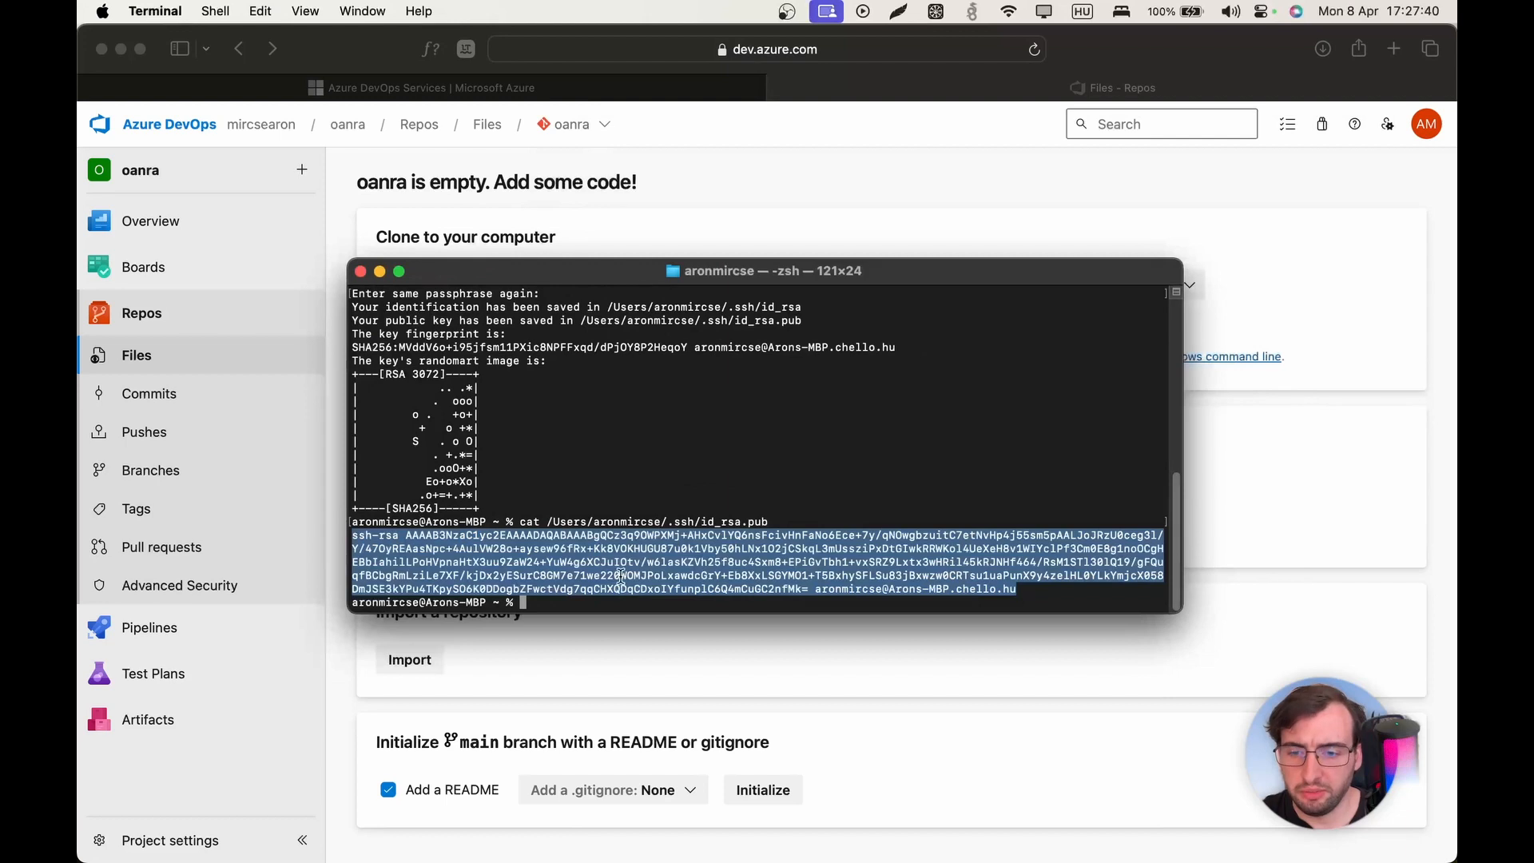
left_click(549, 604)
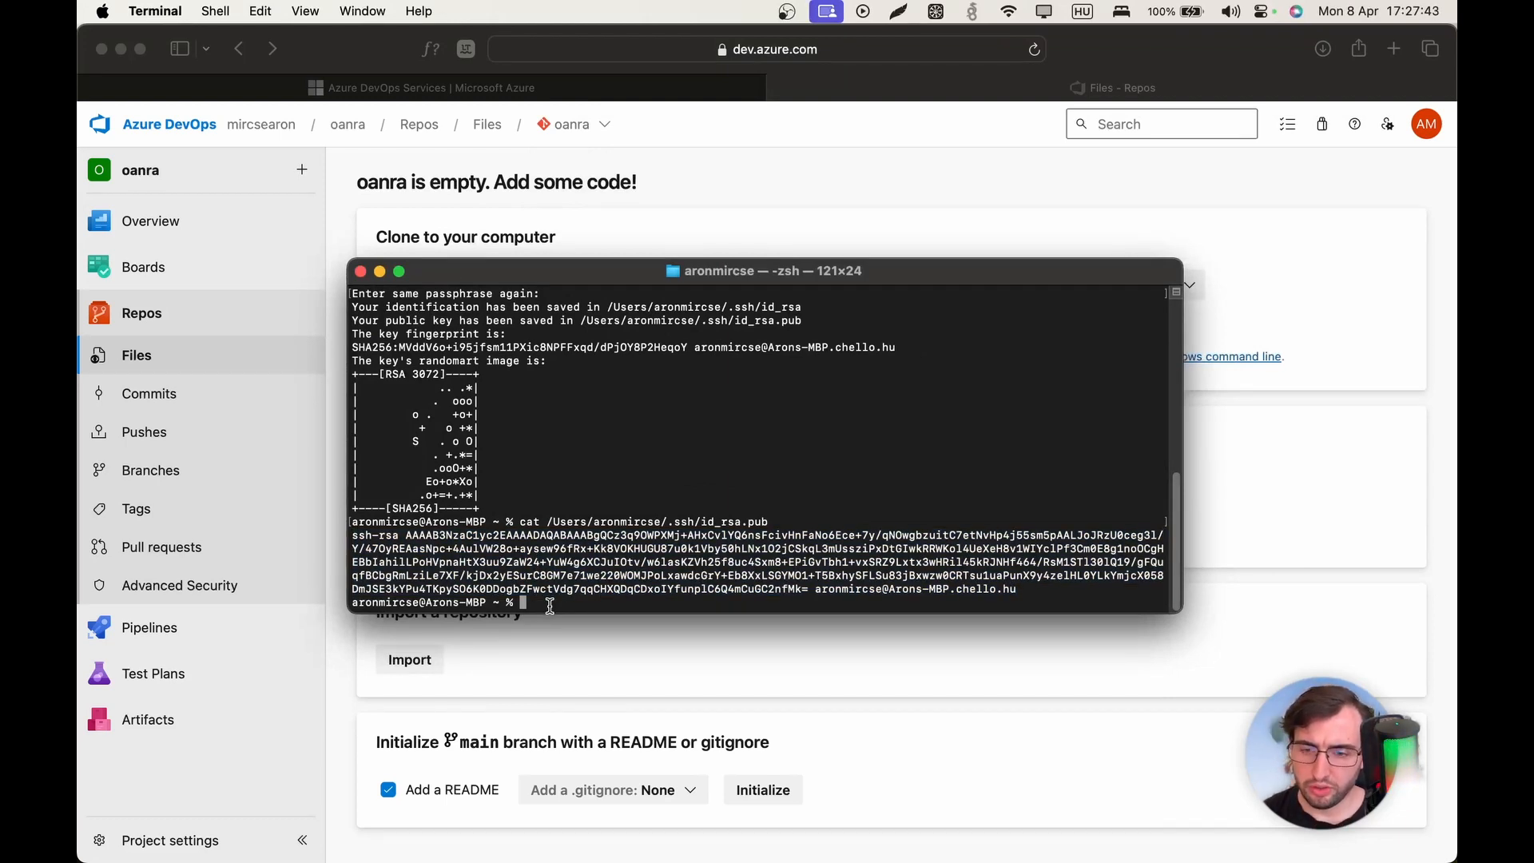
type("cd Documents/")
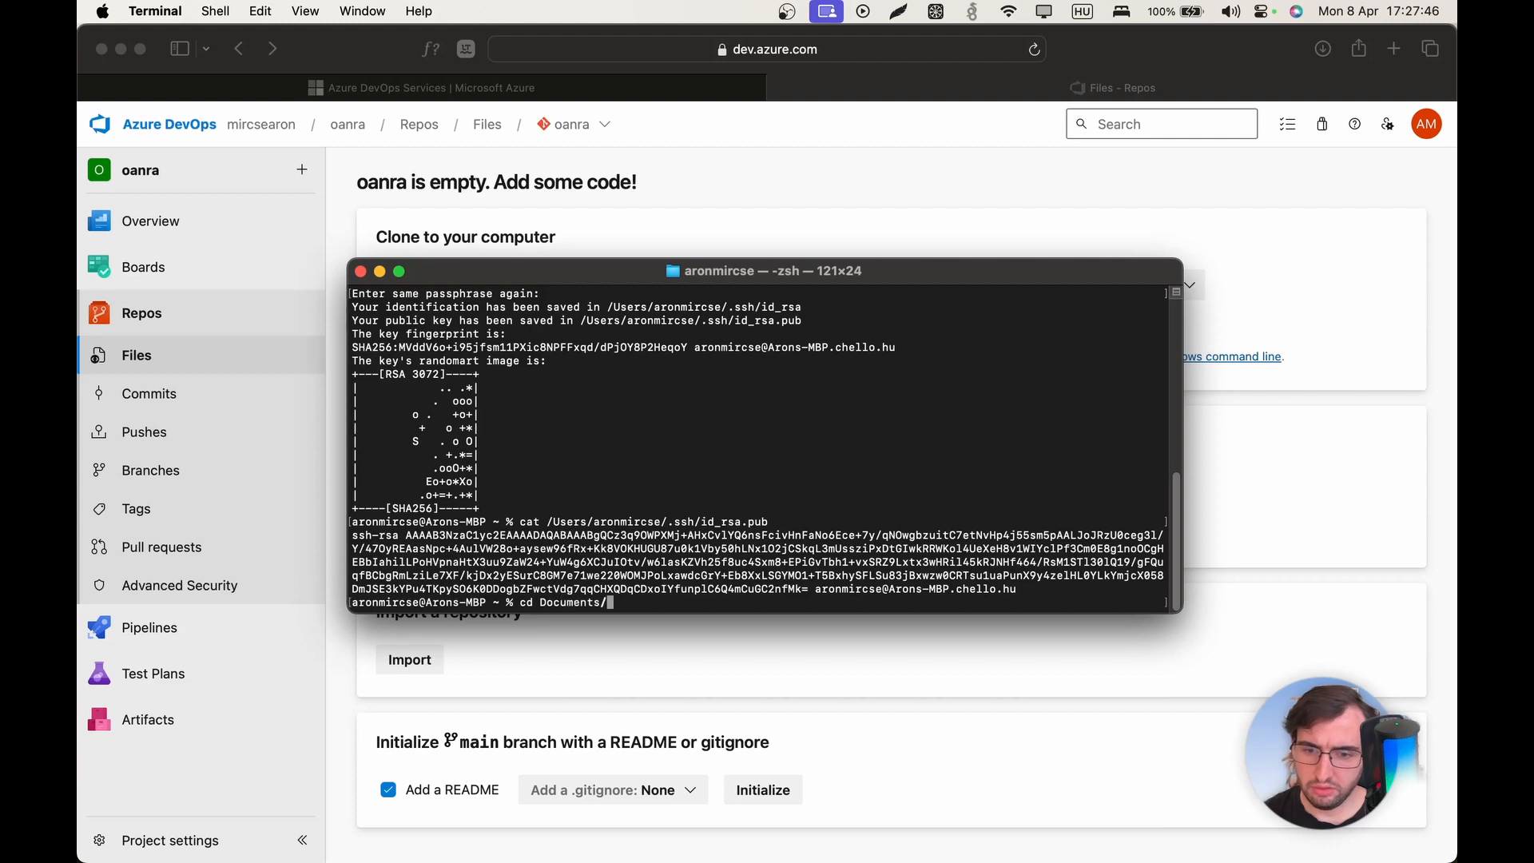
key("Return")
type("cd Blog/")
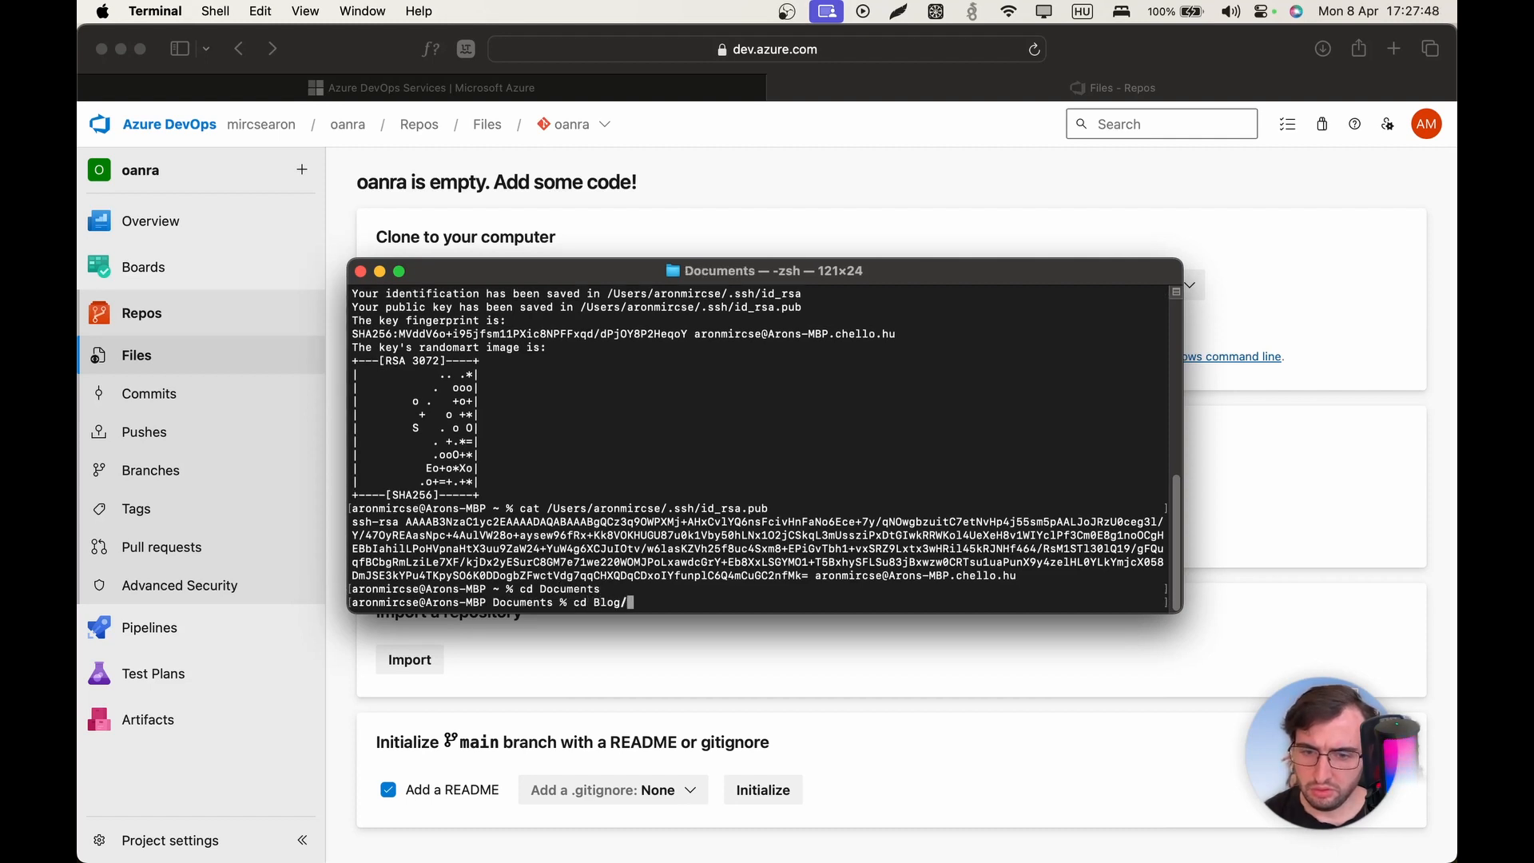
key("Return")
type("cd")
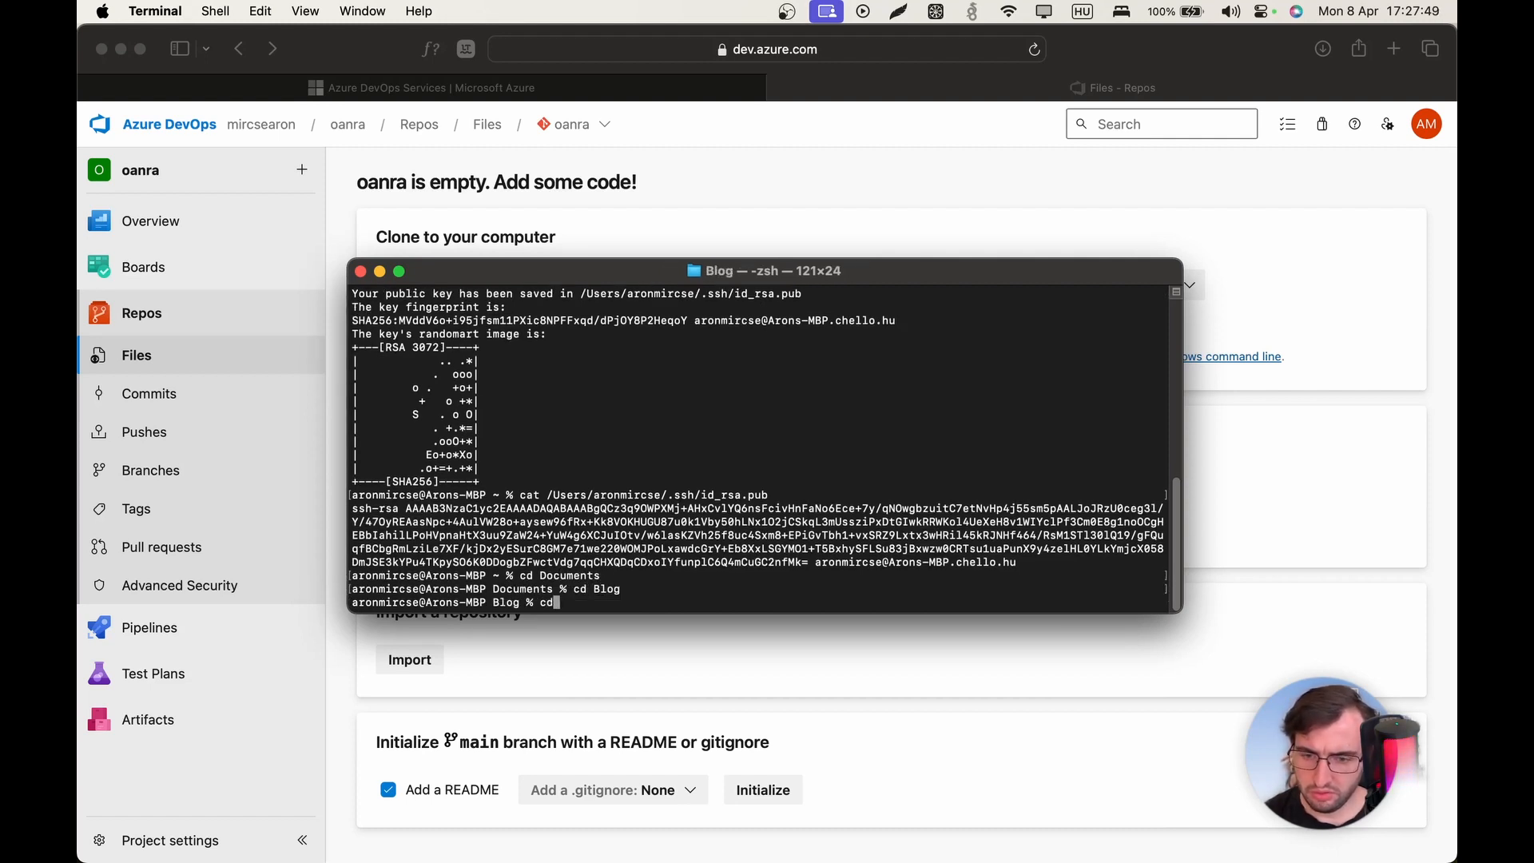
type(" demo")
key("Return")
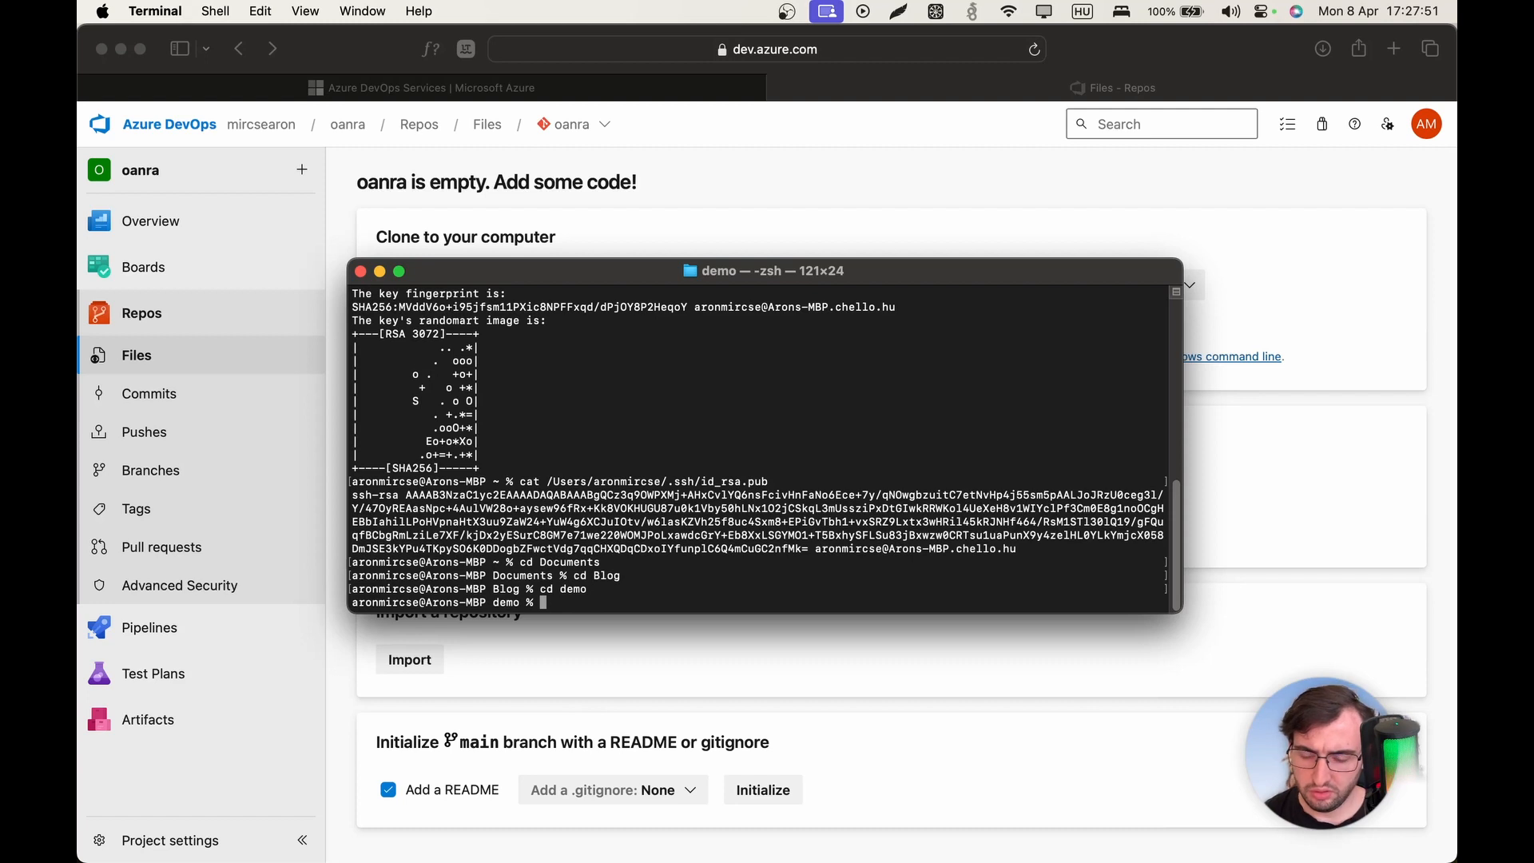
key("super+v")
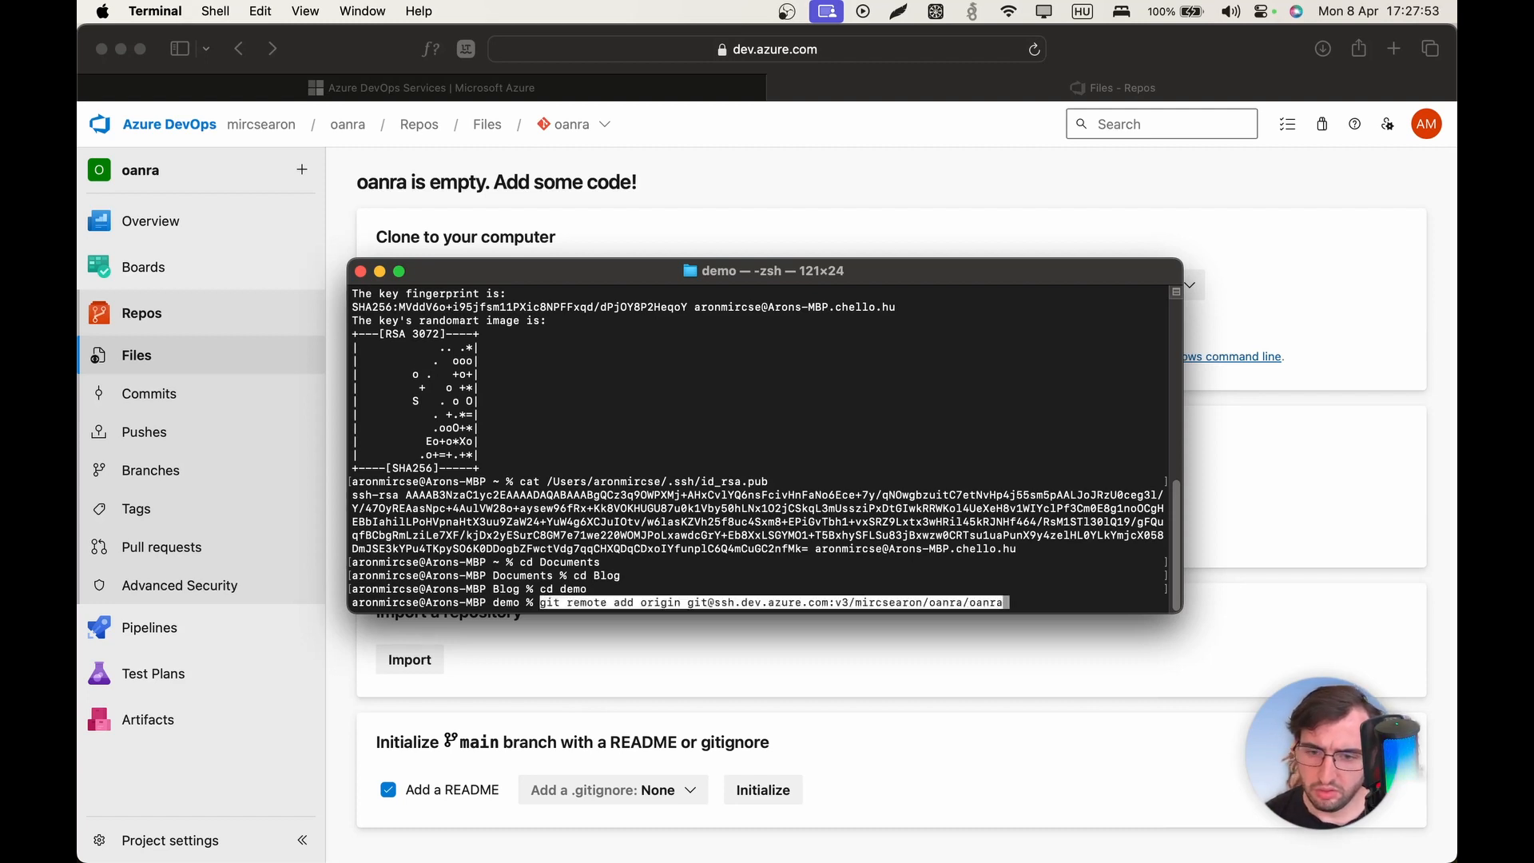
key("Return")
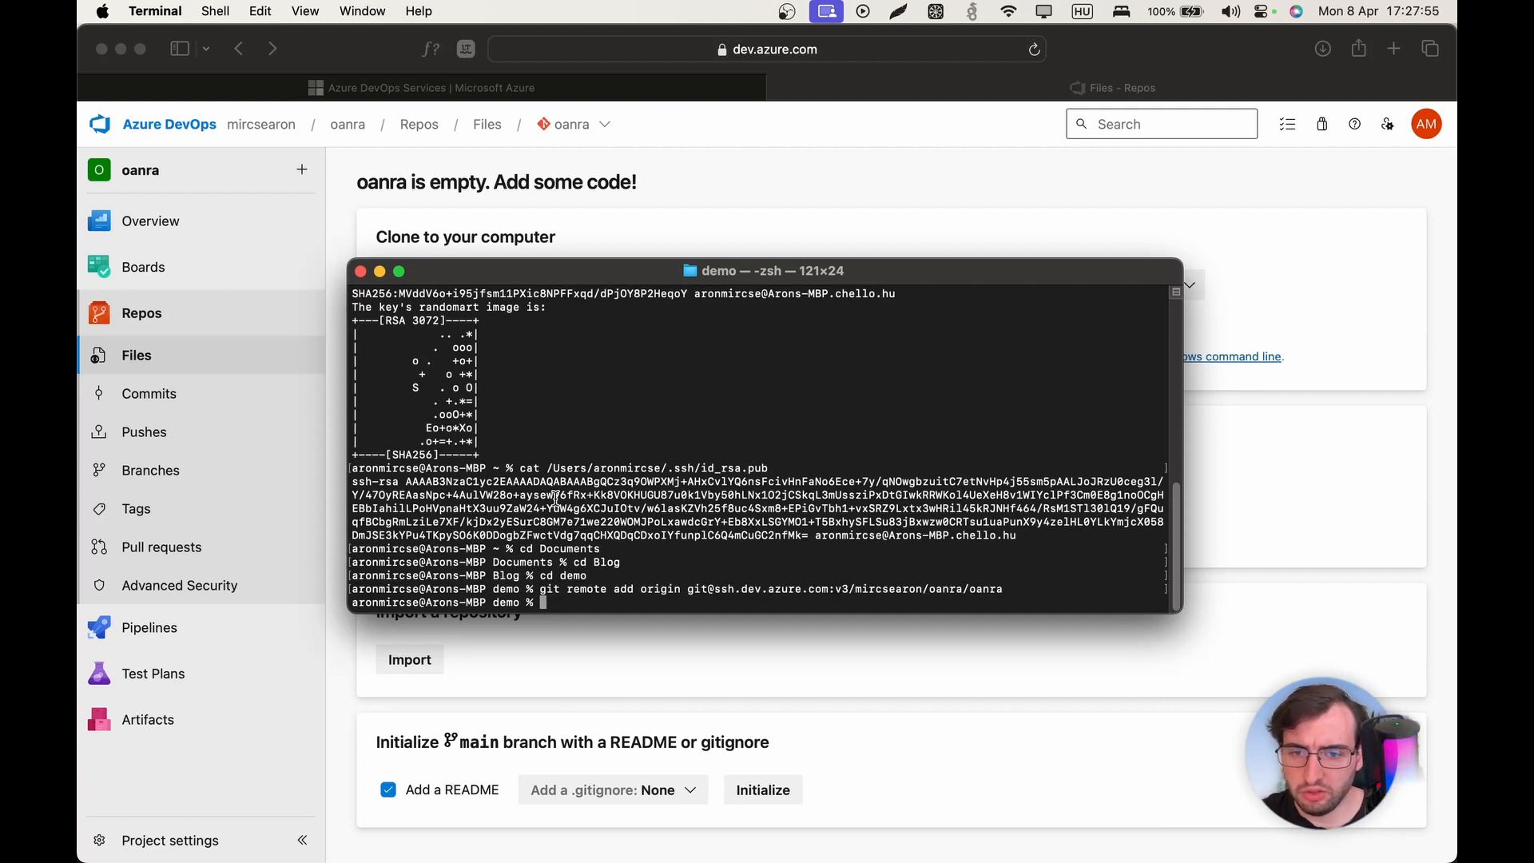
- Copy git push -u origin --all from the repository page and run it in Terminal, answering yes to the host authenticity question
left_click_drag(648, 270, 785, 120)
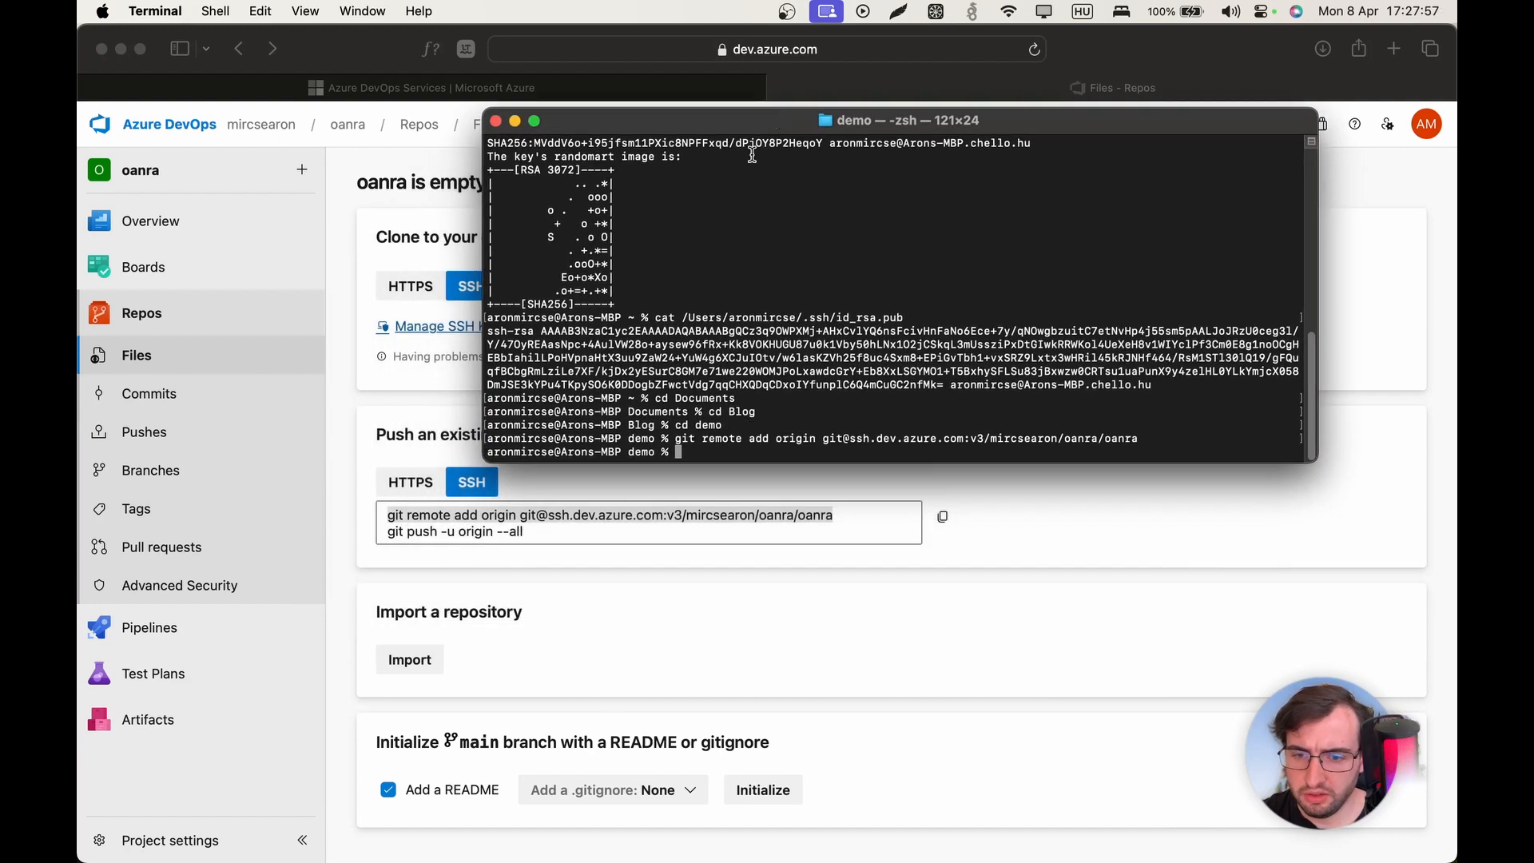
left_click(540, 547)
left_click_drag(527, 534, 373, 528)
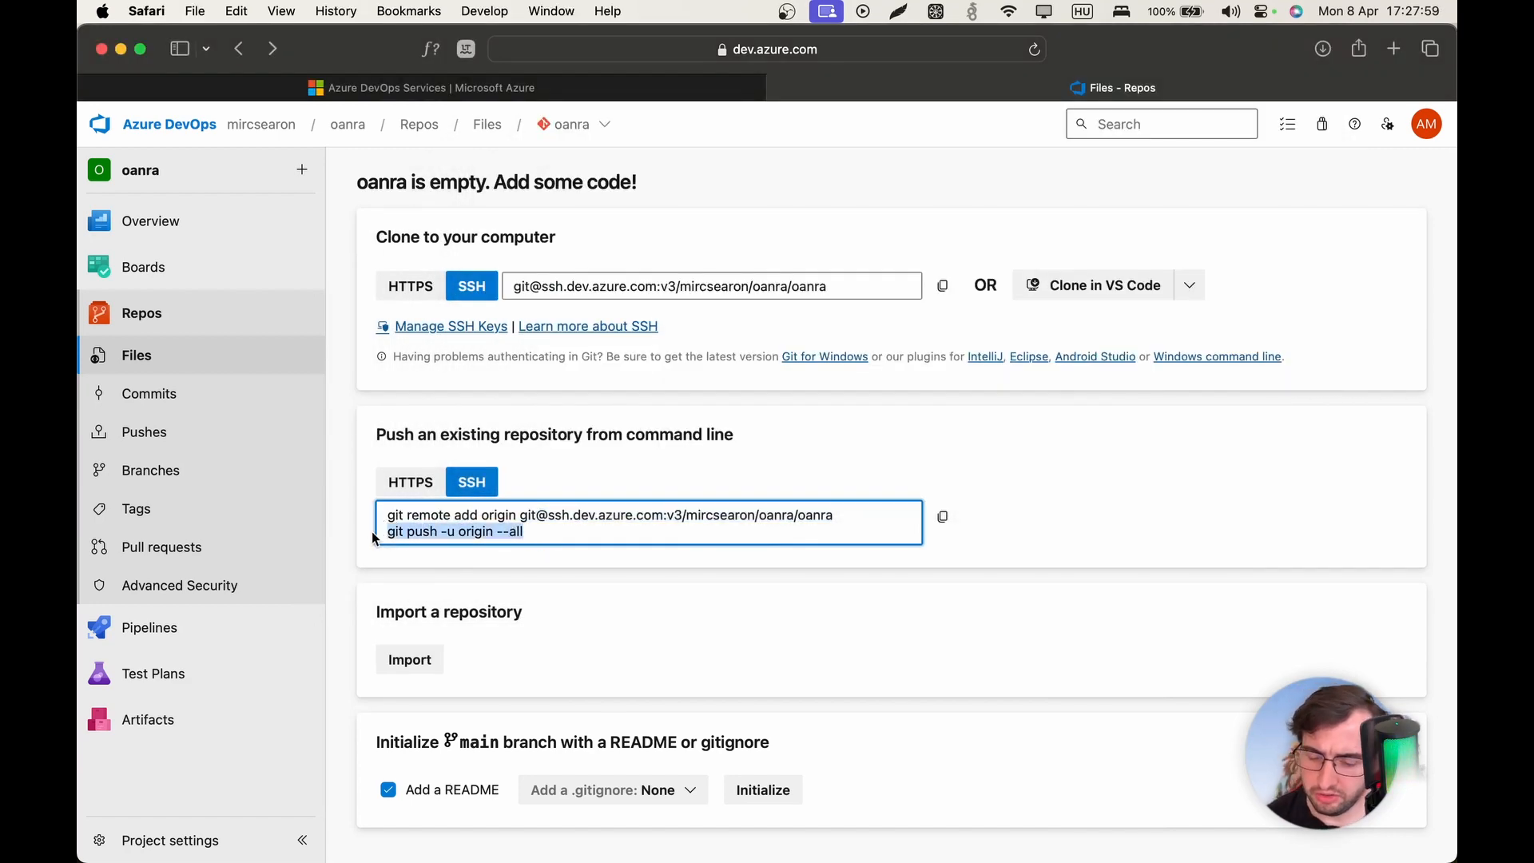
key("super+c")
key("super+Tab")
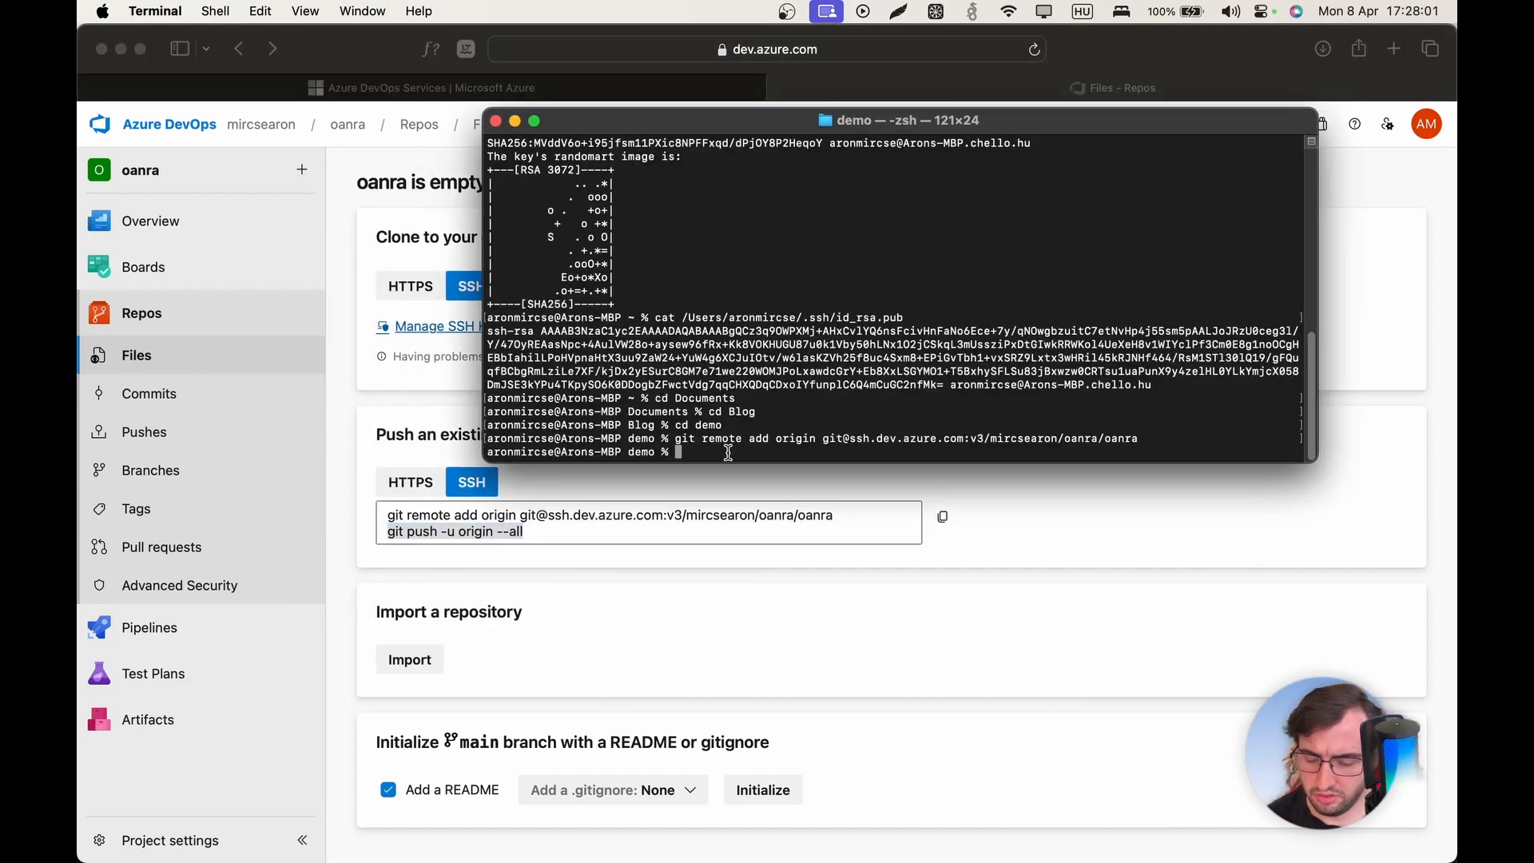
key("super+v")
key("Return")
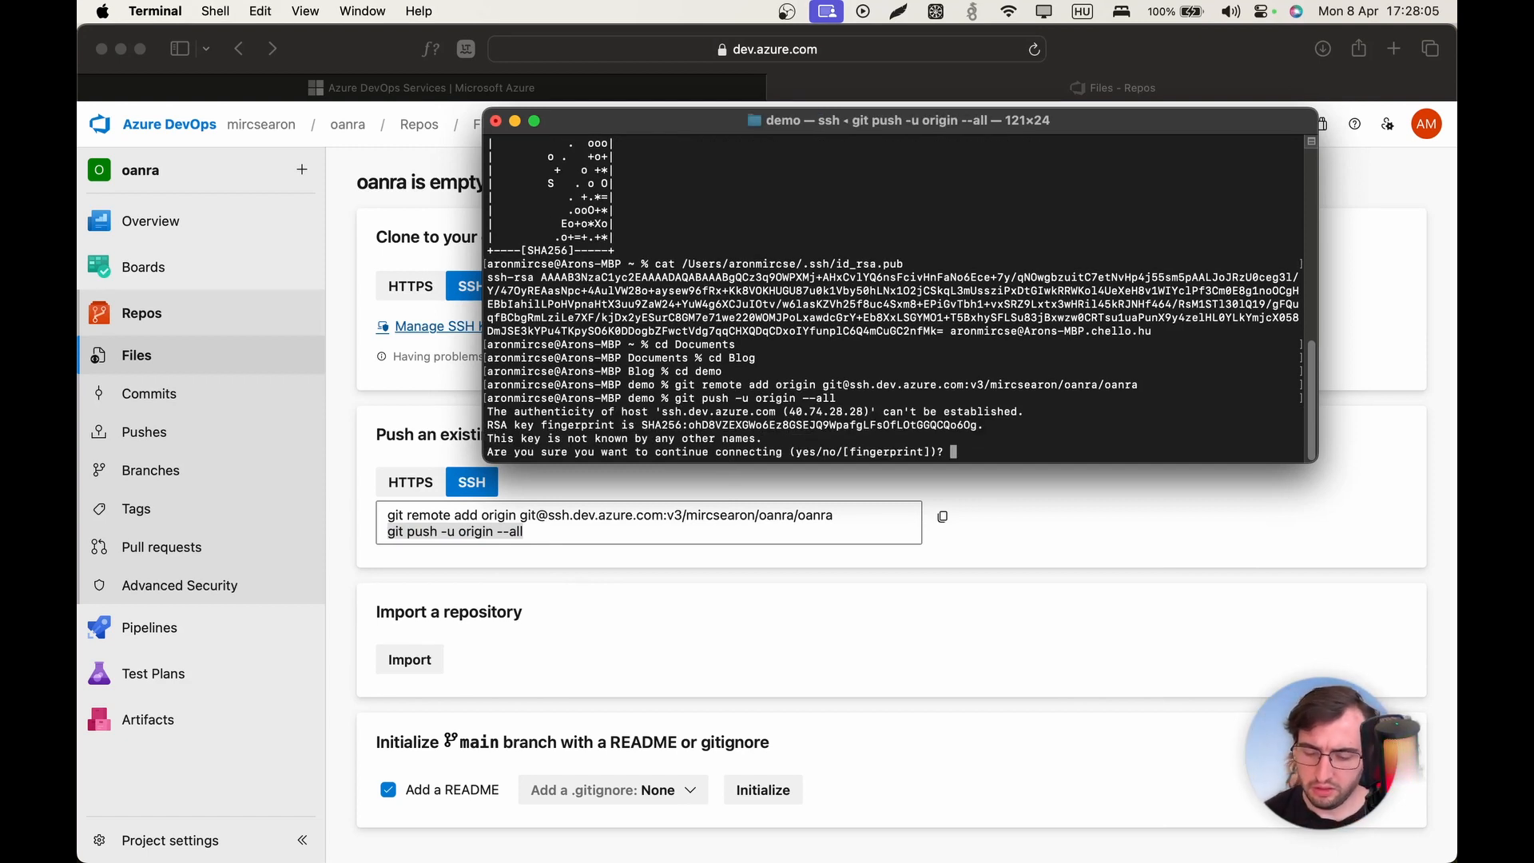
type("yes")
key("Return")
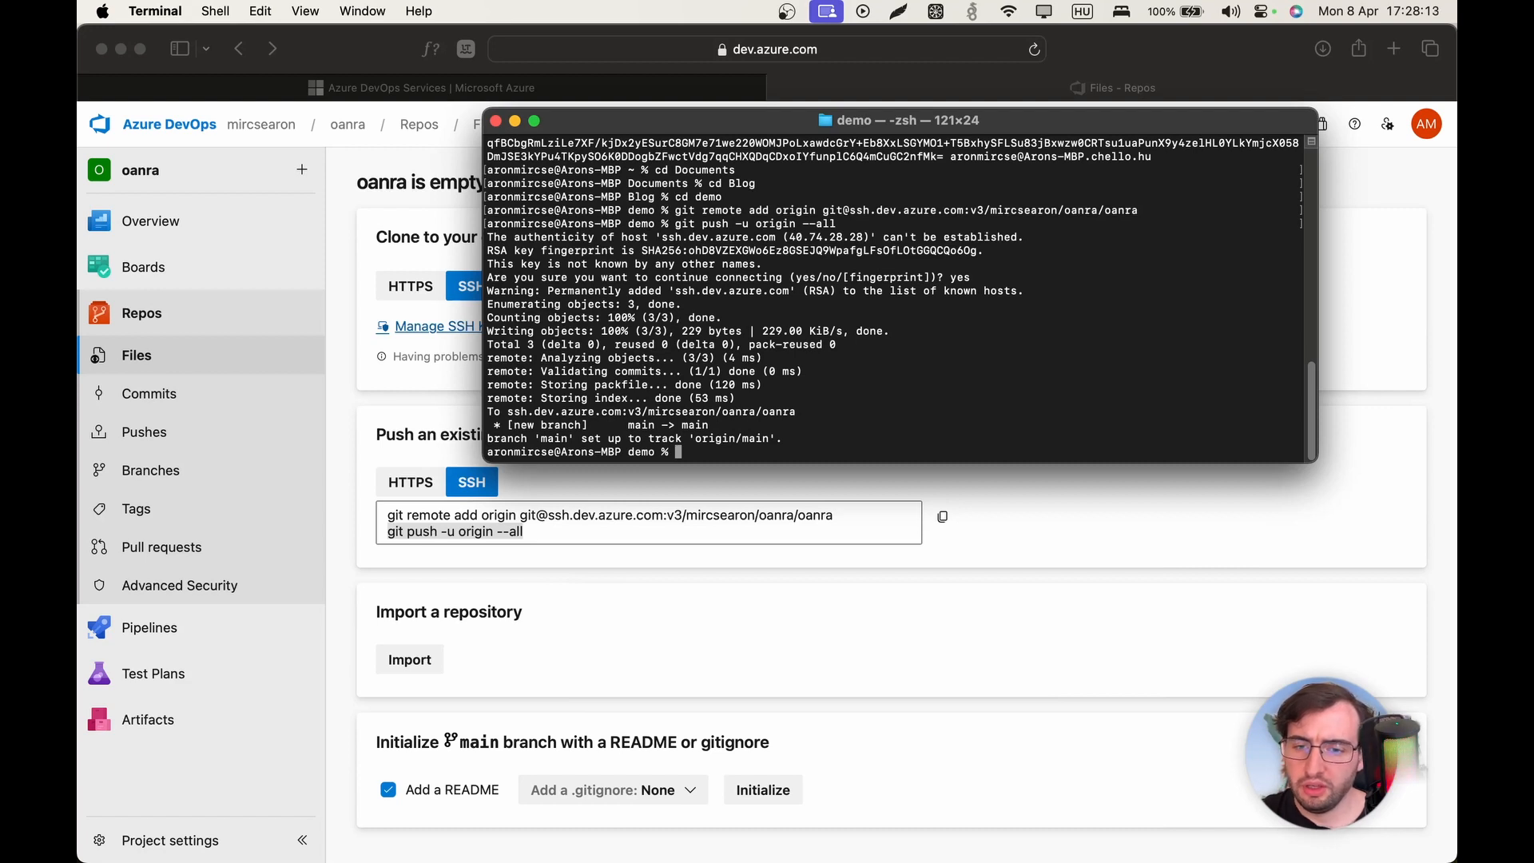
- Return to Azure DevOps in Safari, reload the oanra repository's files and view the contents of demo.py
left_click(372, 396)
left_click(144, 364)
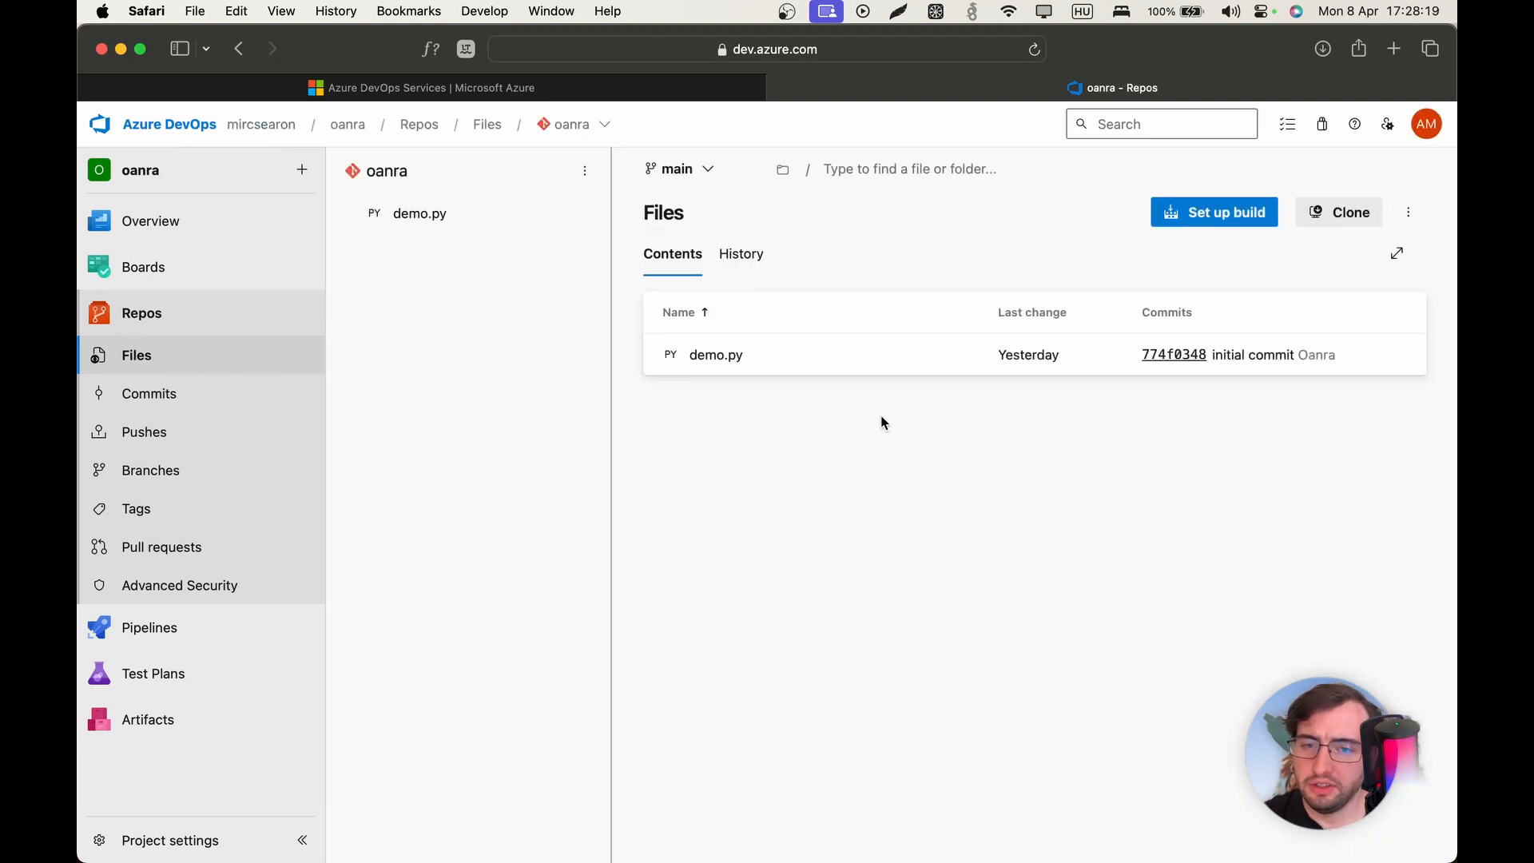
left_click(763, 363)
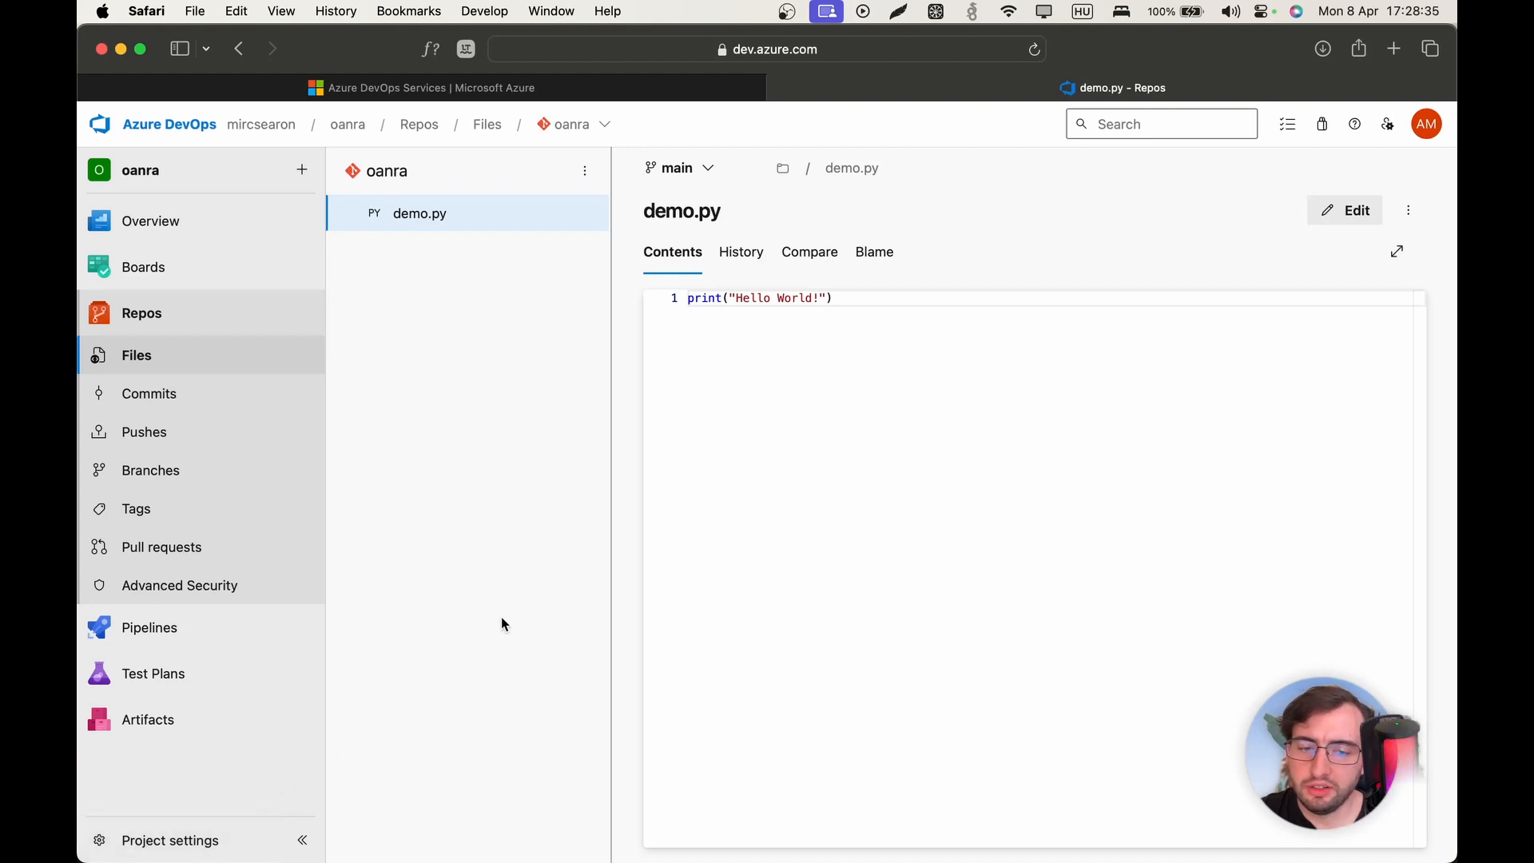
- Open the Default agent pool in the project settings and bring up the macOS instructions for a new agent
left_click(155, 840)
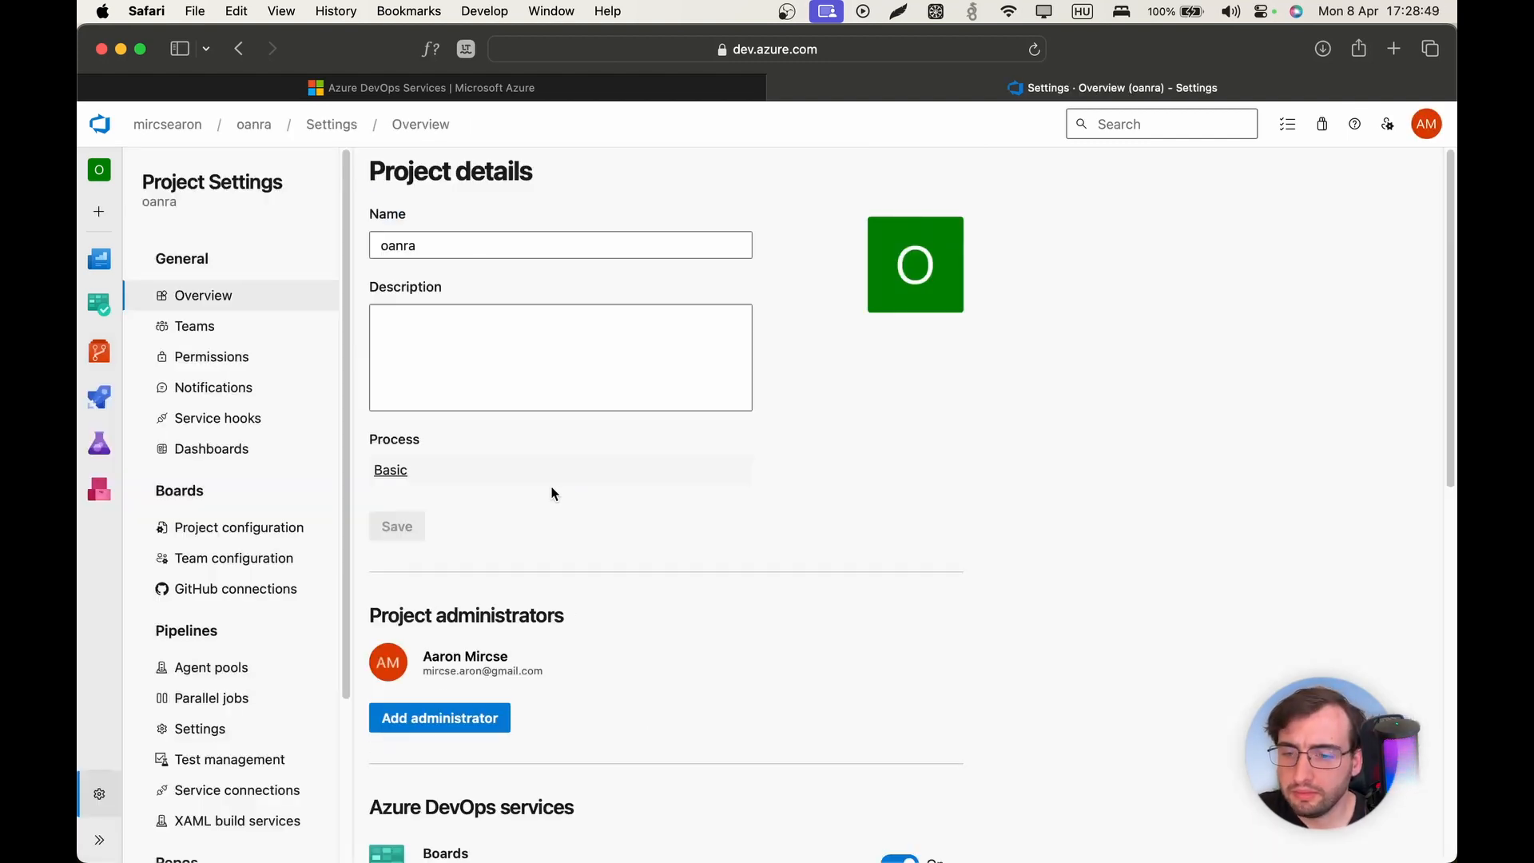
left_click(218, 668)
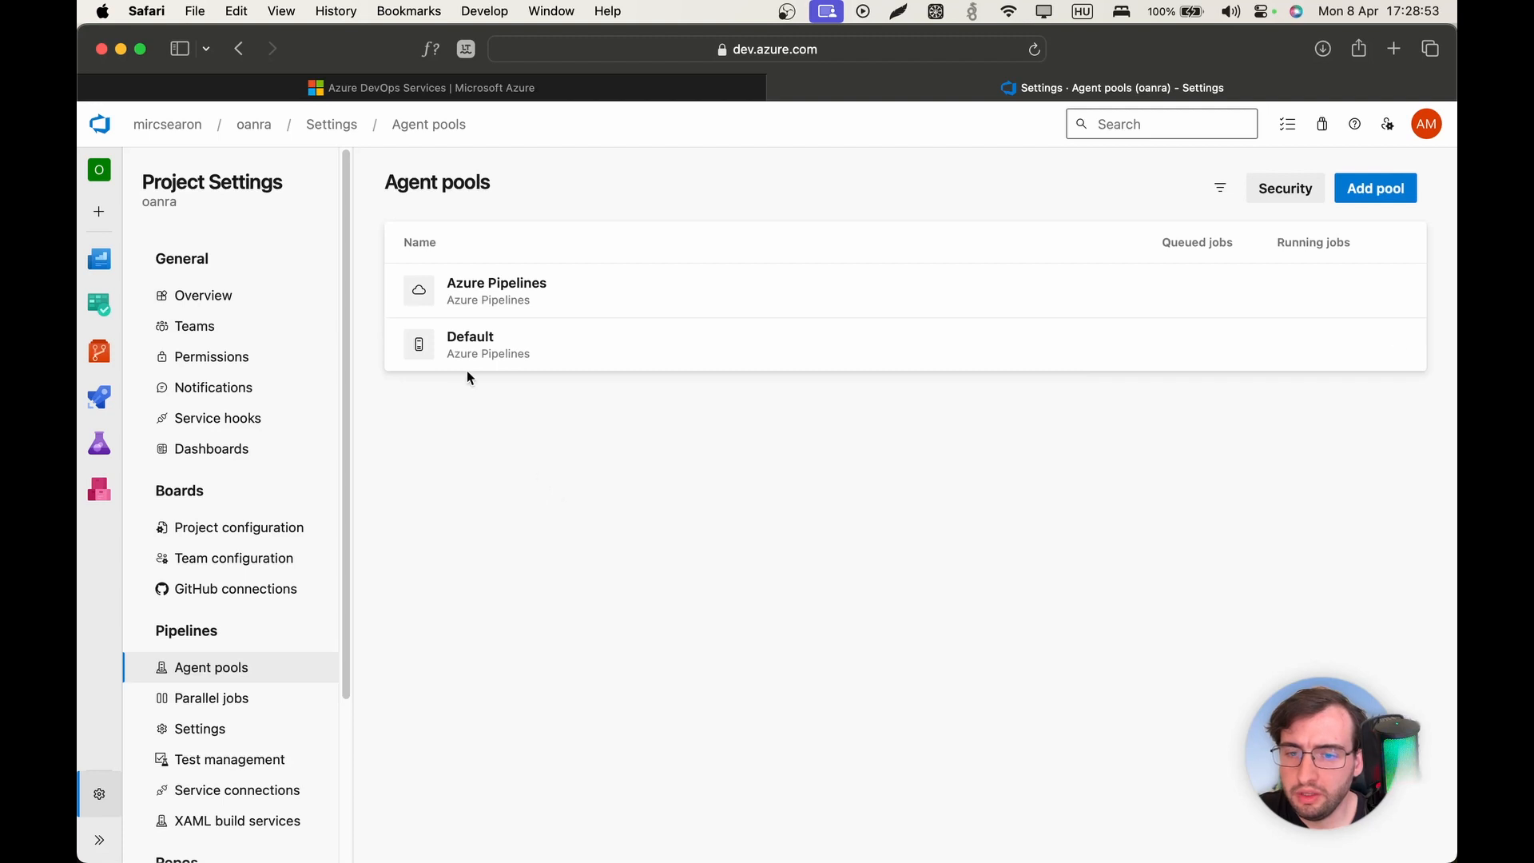
left_click(470, 353)
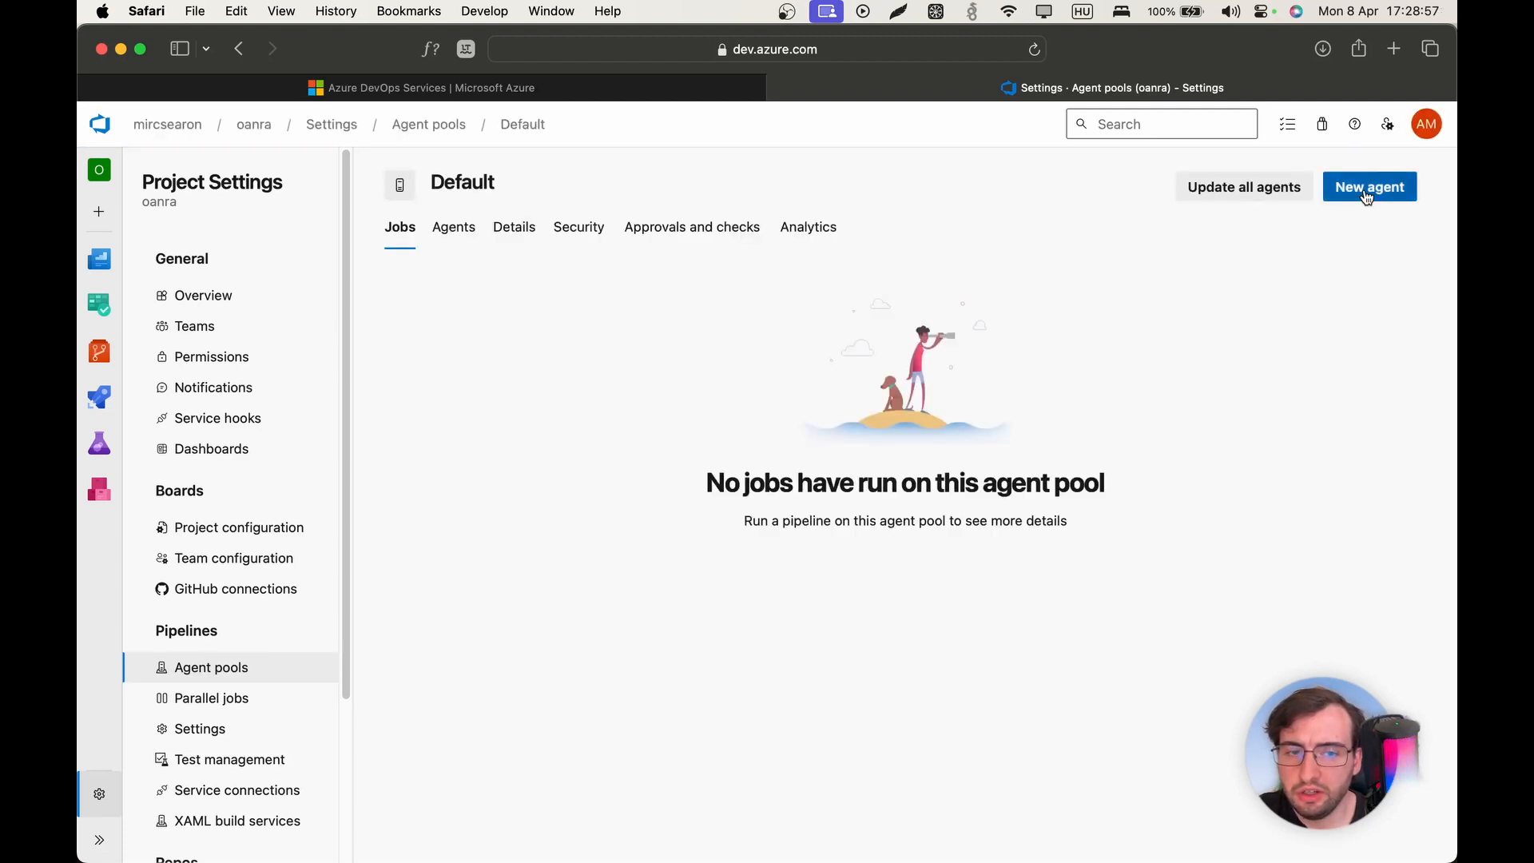
left_click(1368, 192)
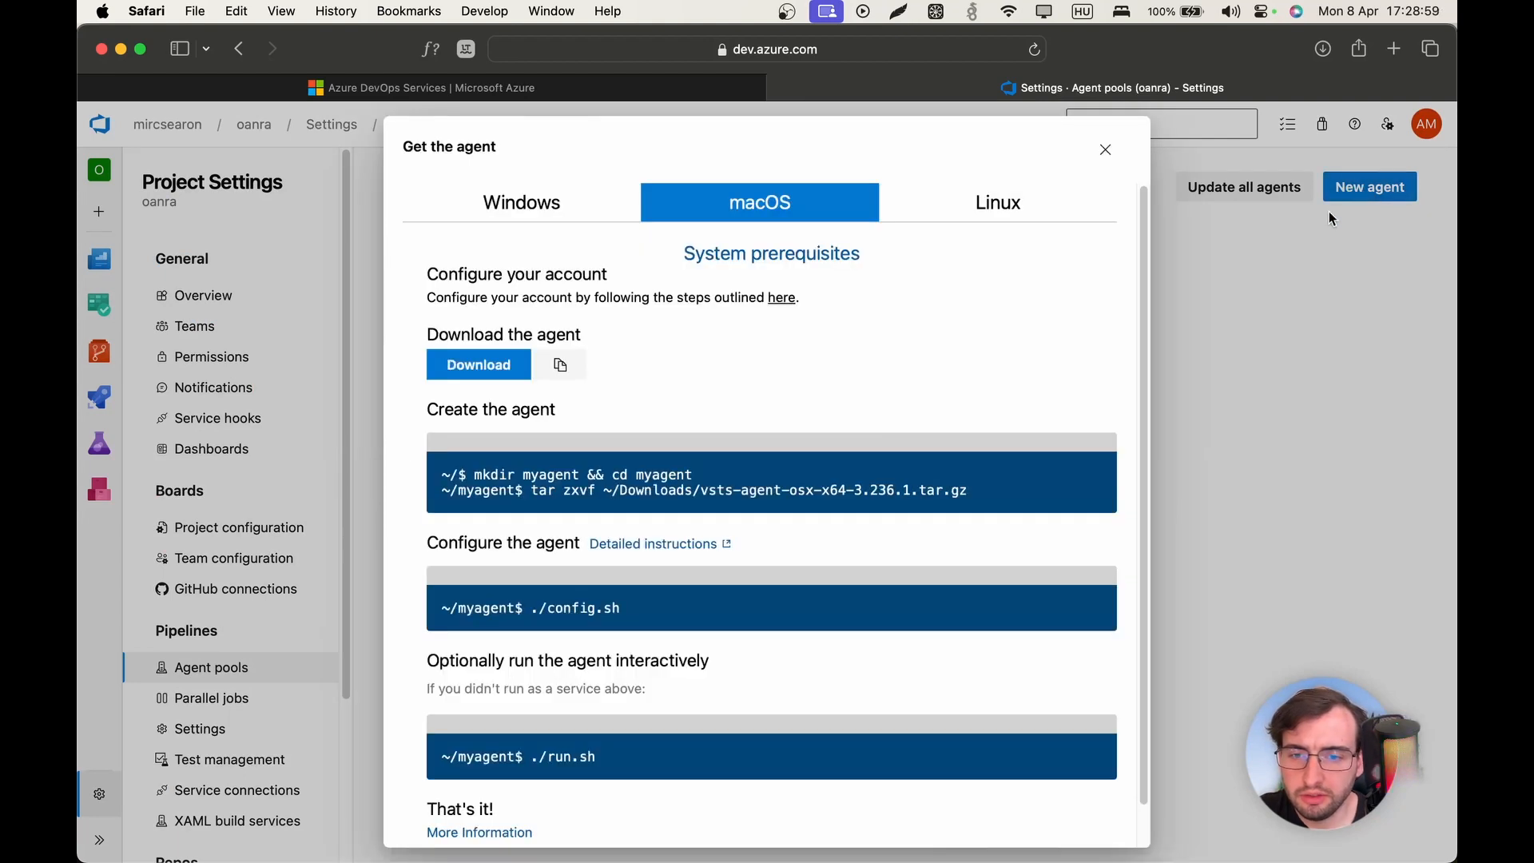
left_click(539, 204)
left_click(1005, 213)
left_click(668, 206)
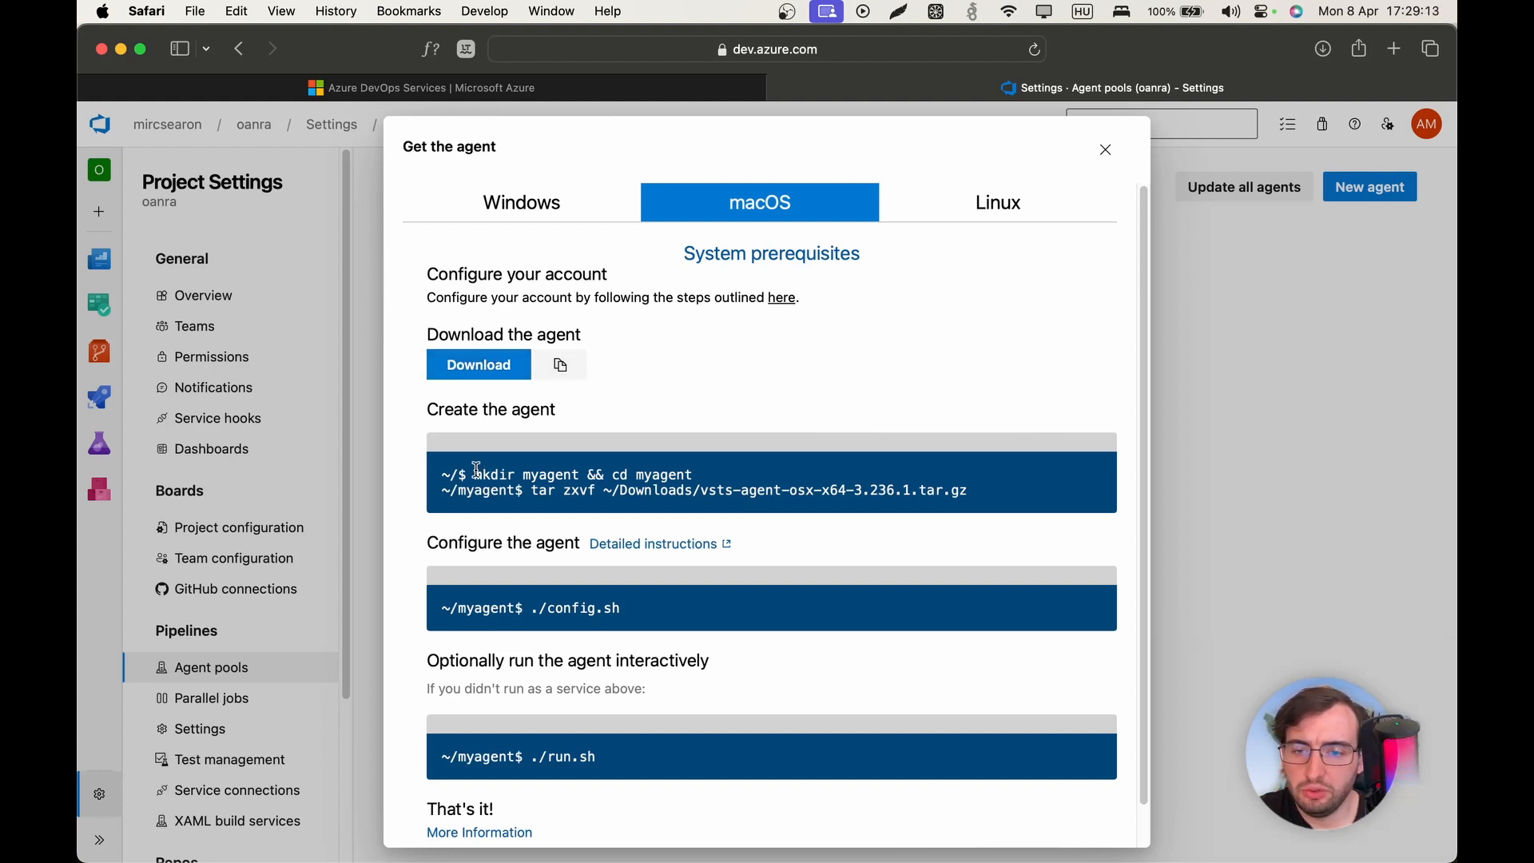
- Copy mkdir myagent && cd myagent from the agent instructions and run it in Terminal from the home folder
left_click_drag(477, 470, 783, 468)
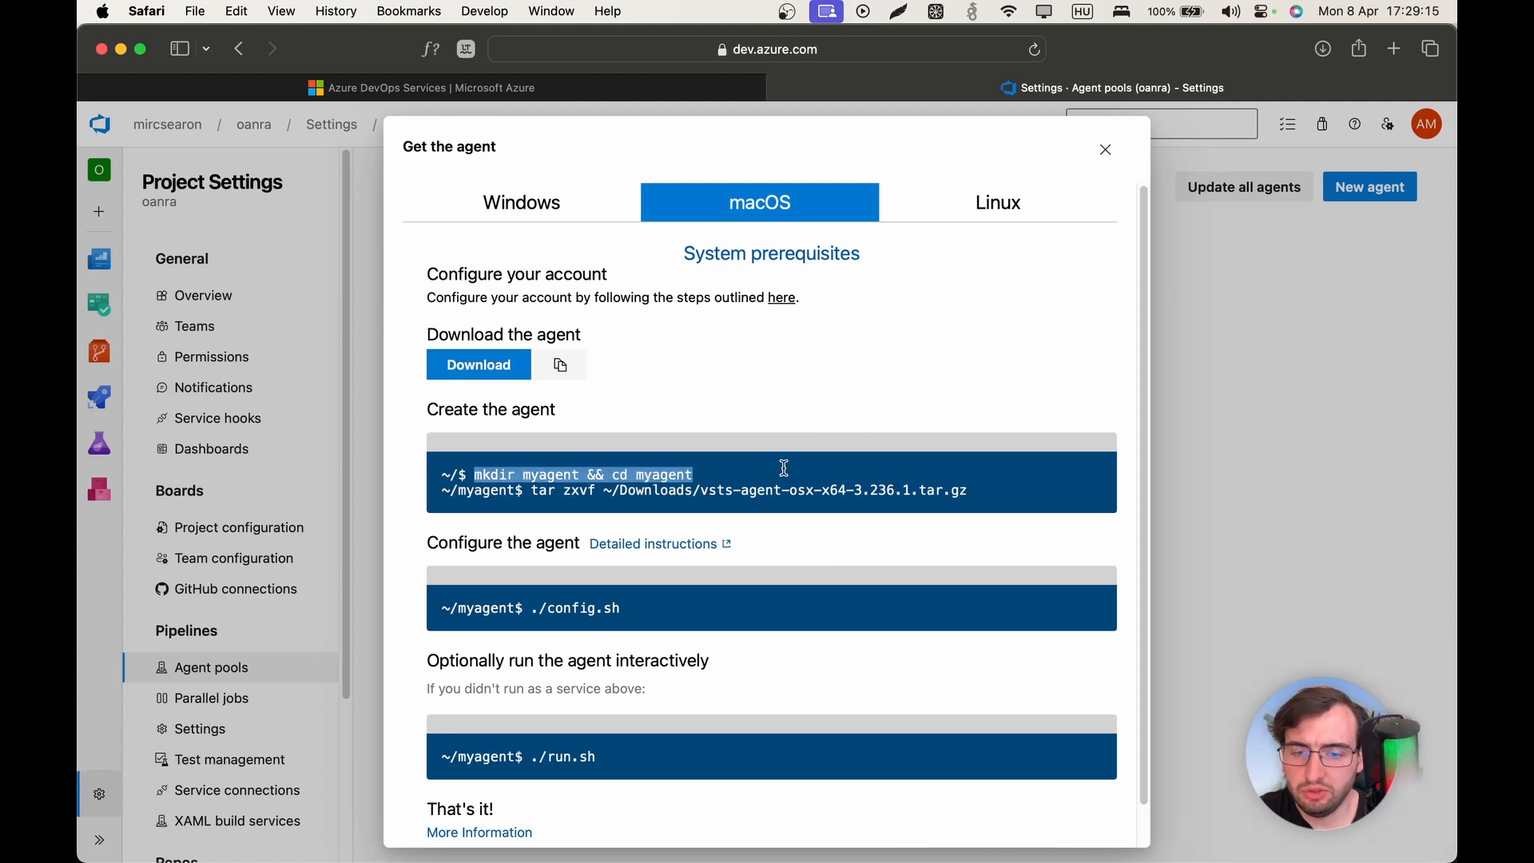
key("super+Tab")
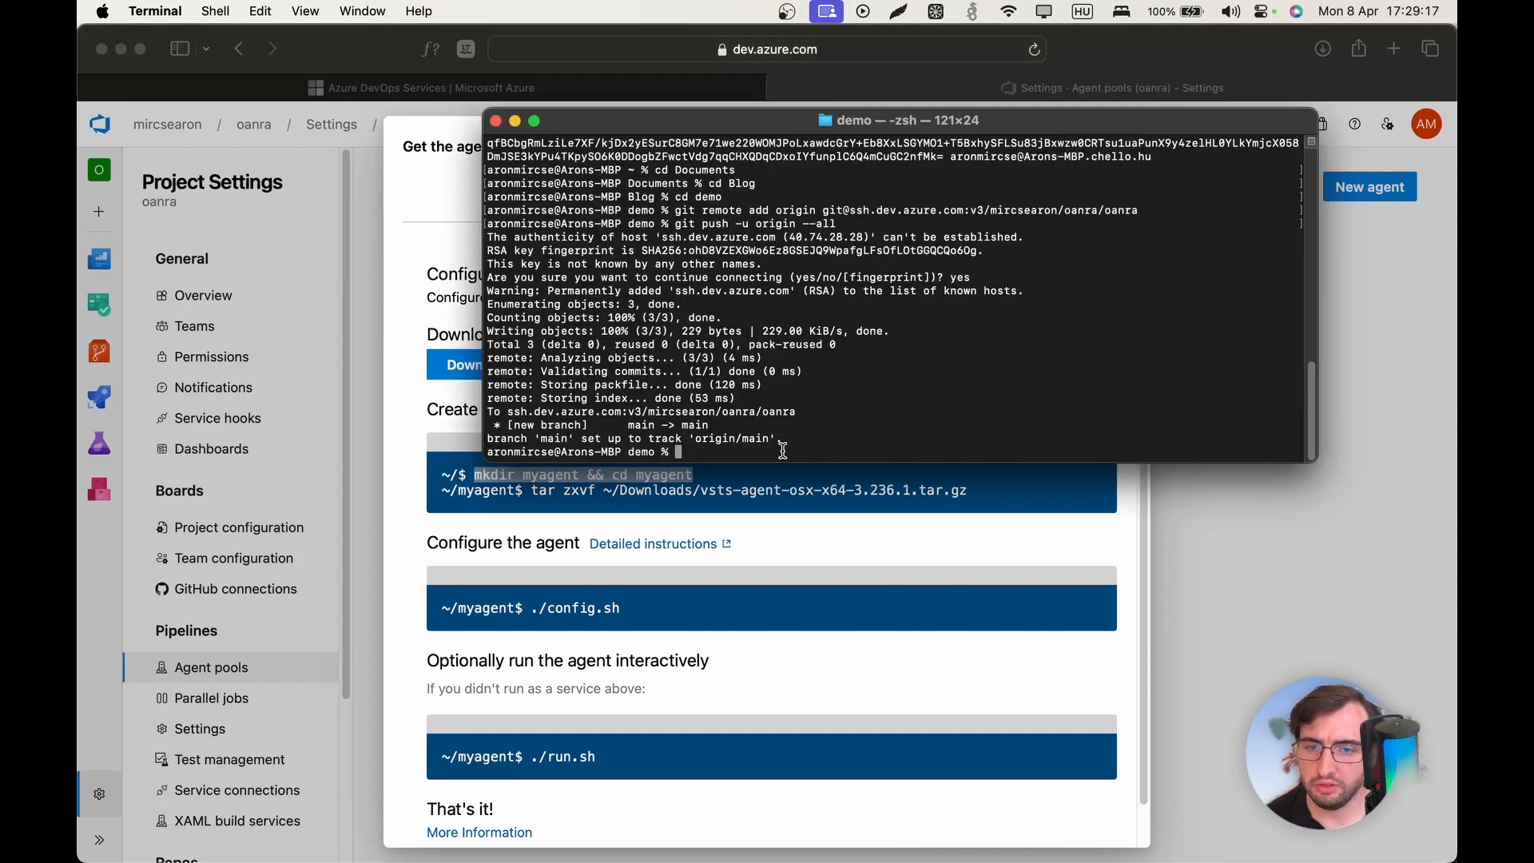
type("cd")
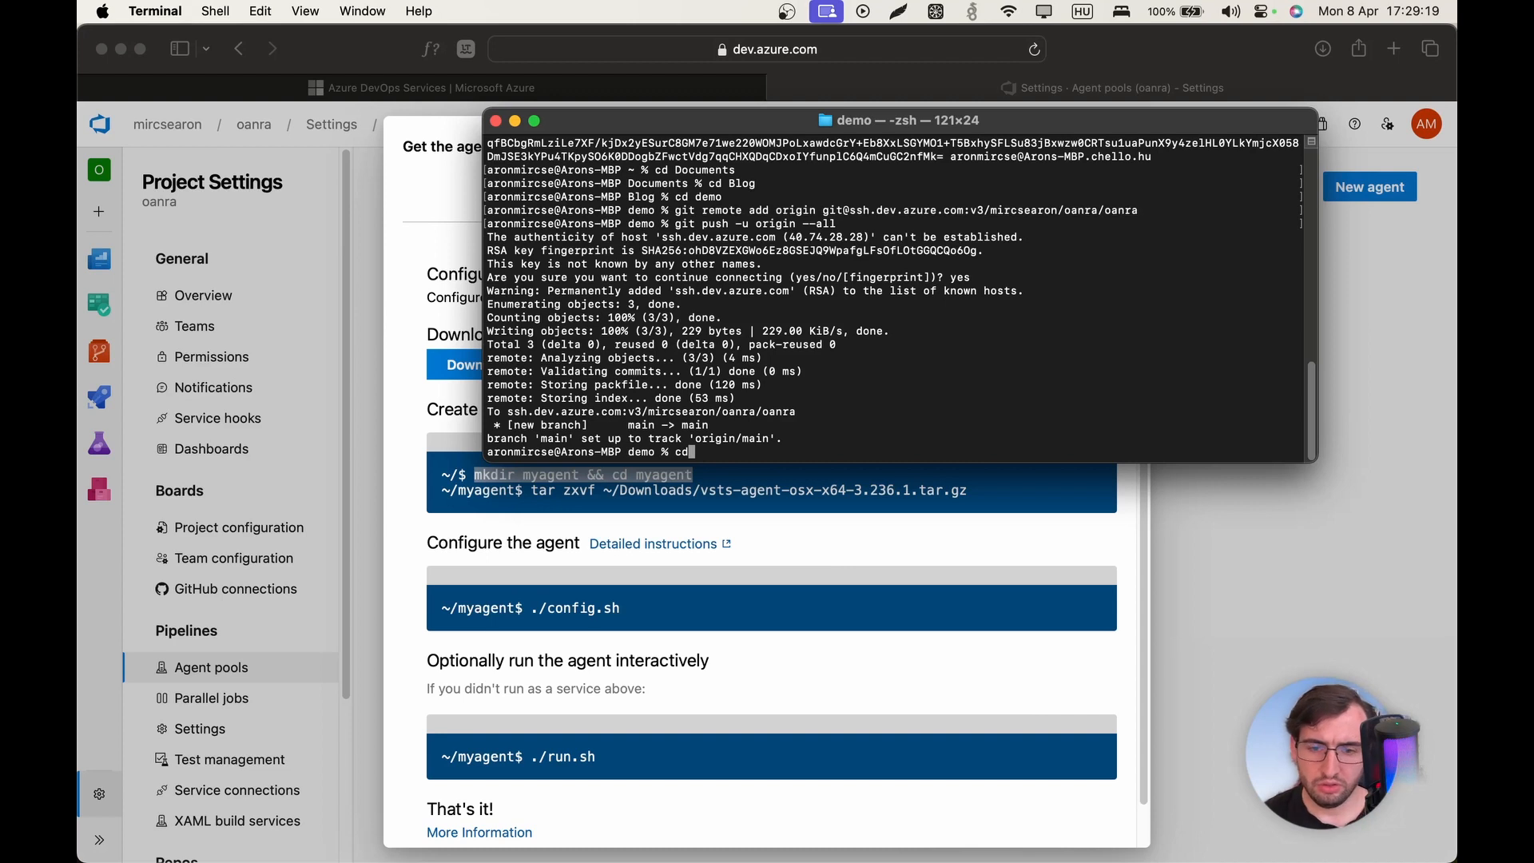
key("Return")
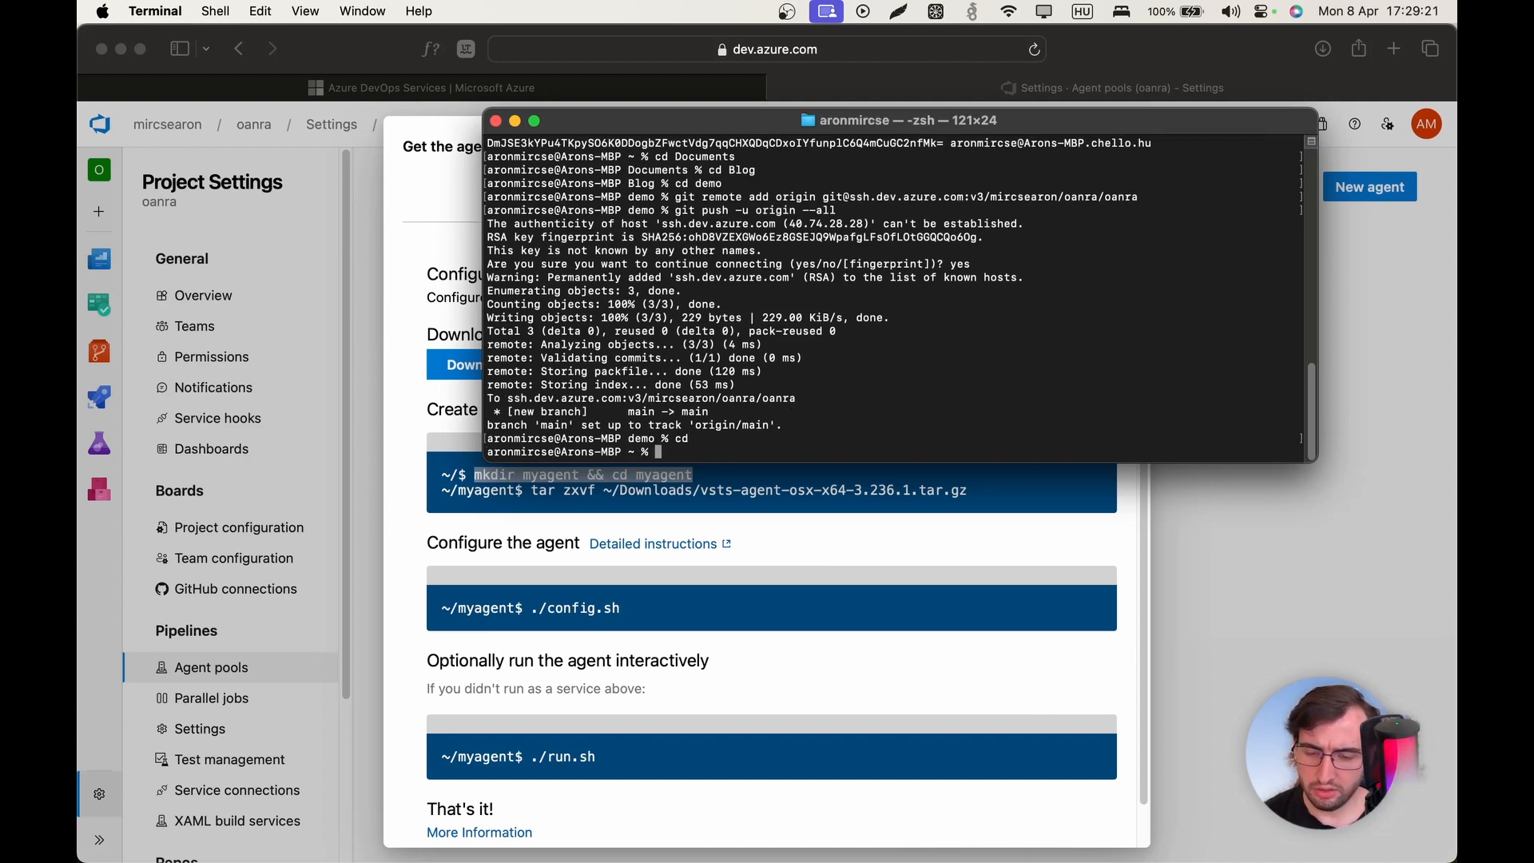
key("super+v")
key("Return")
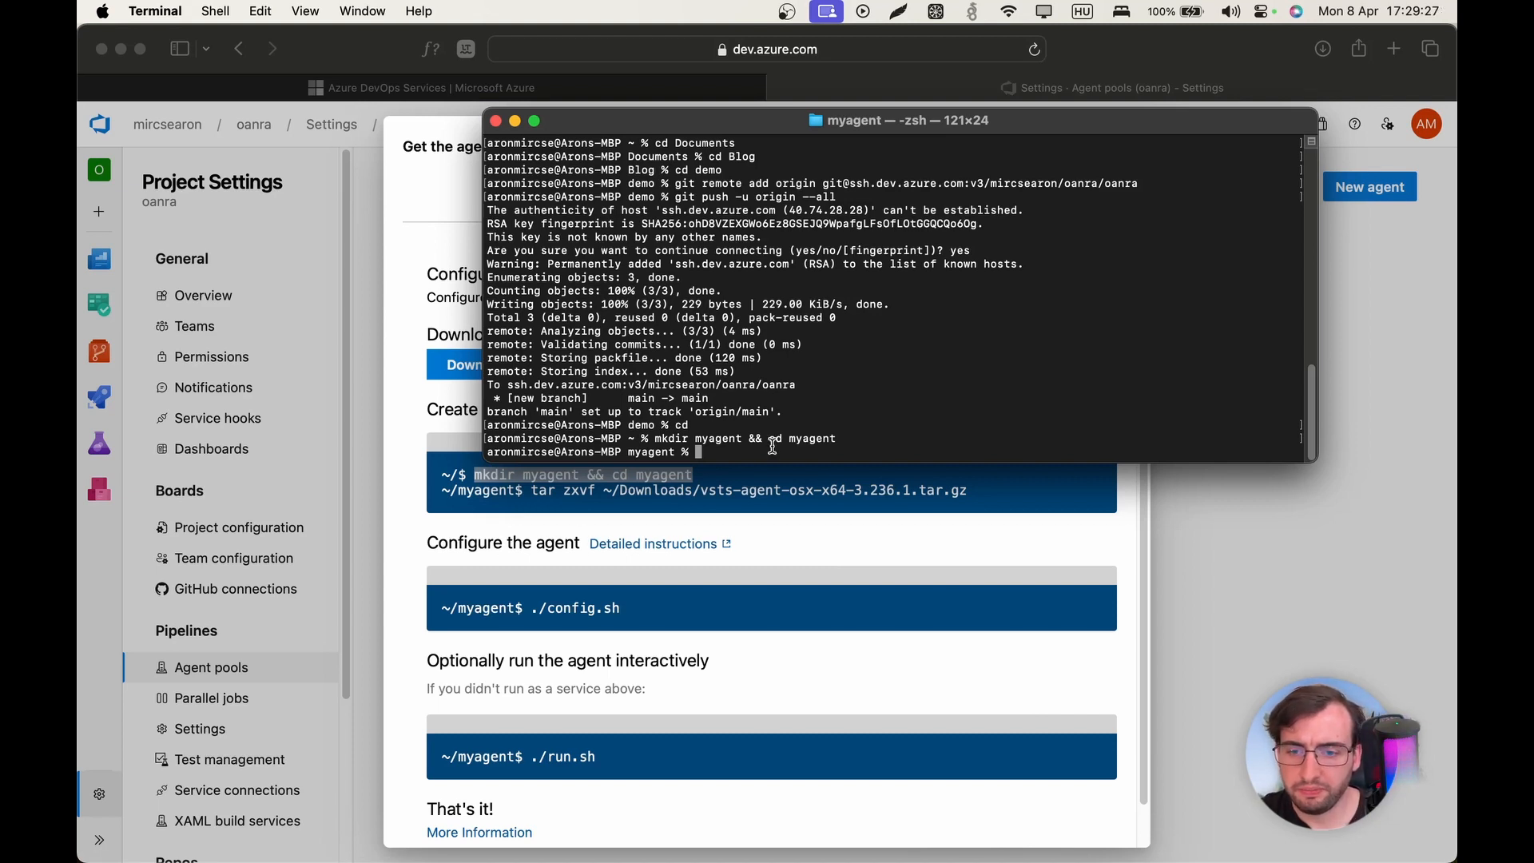
- Extract vsts-agent-osx-x64-3.236.1.tar from Downloads into myagent with tar zxvf, reusing the command start copied from the agent instructions
left_click(532, 496)
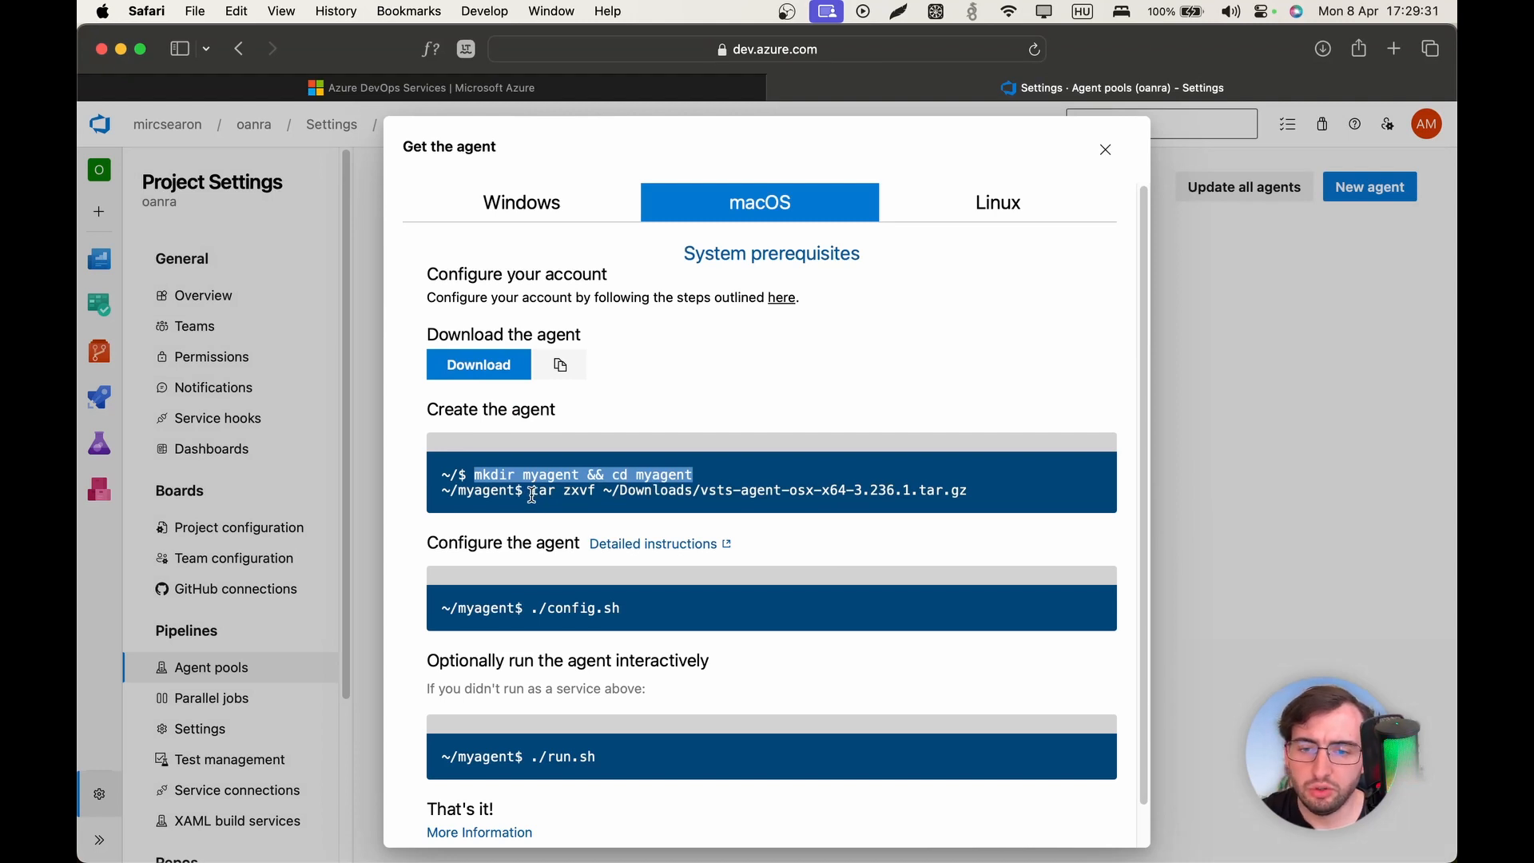
left_click_drag(532, 495, 702, 490)
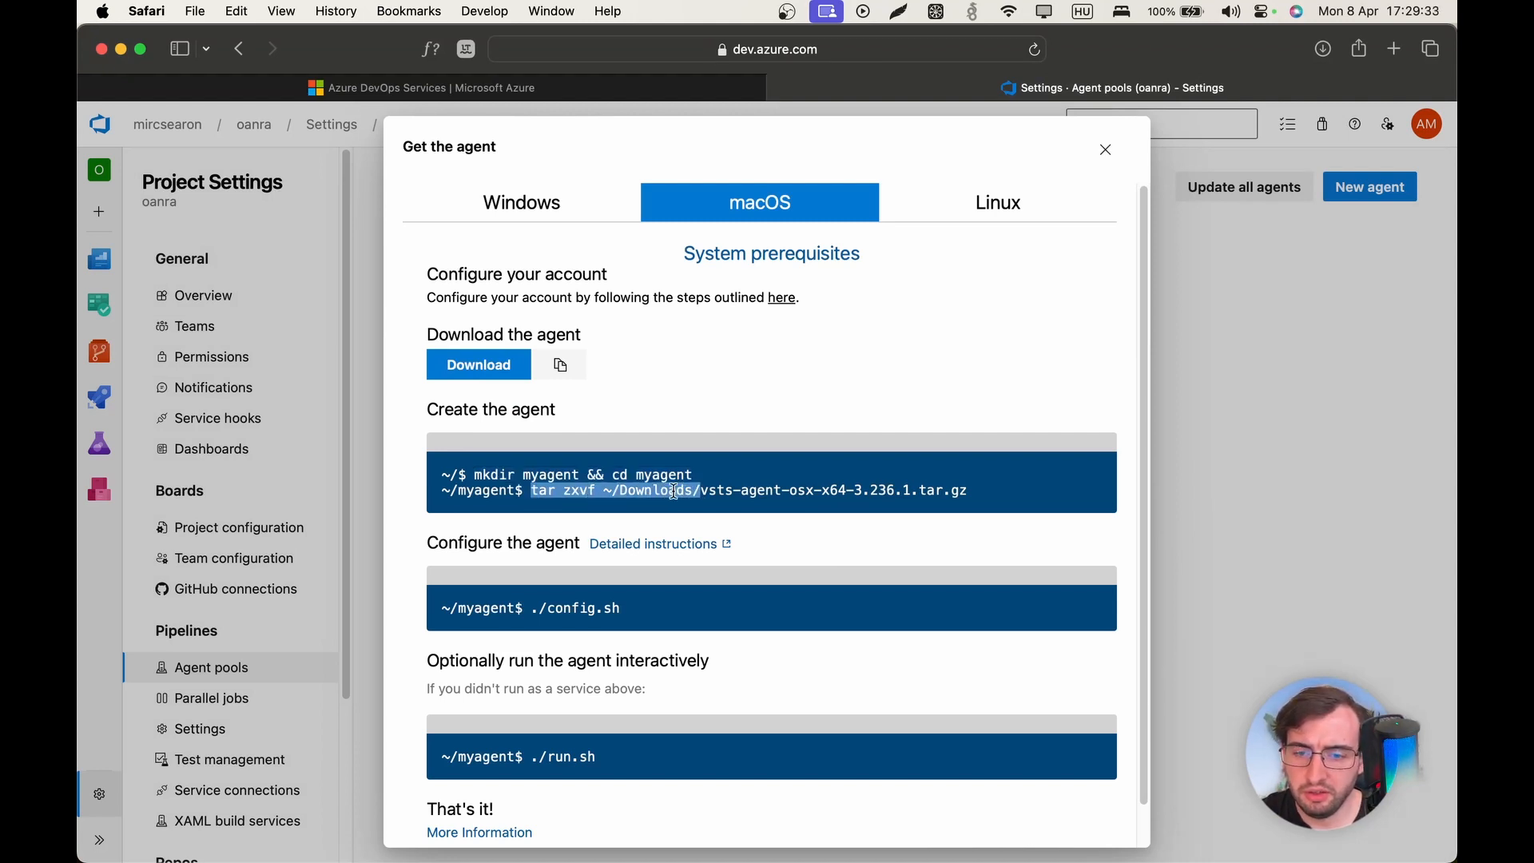
right_click(674, 490)
left_click(700, 580)
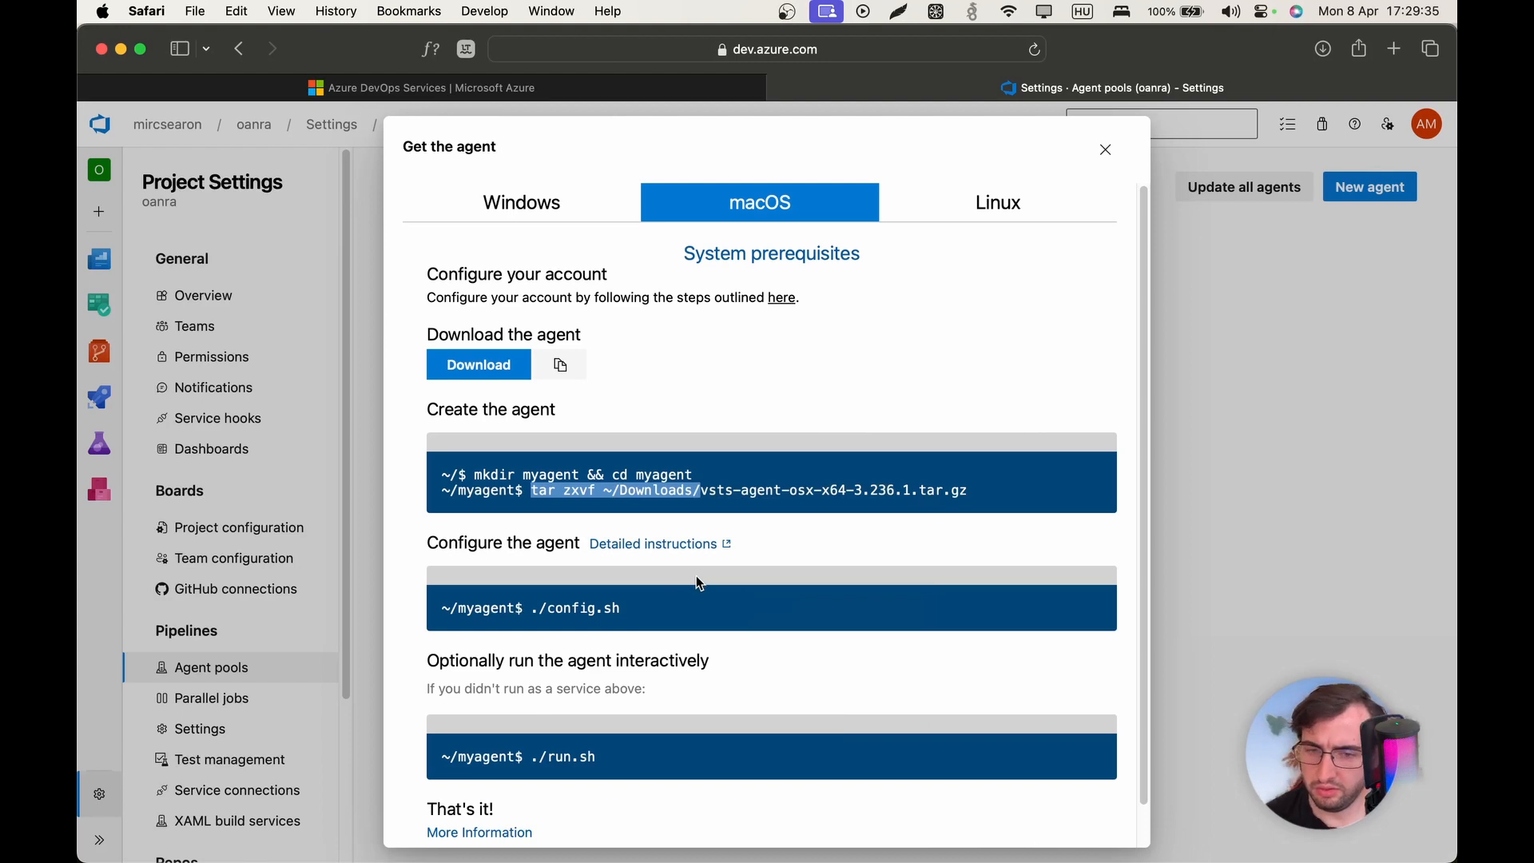
key("super+Tab")
key("super+v")
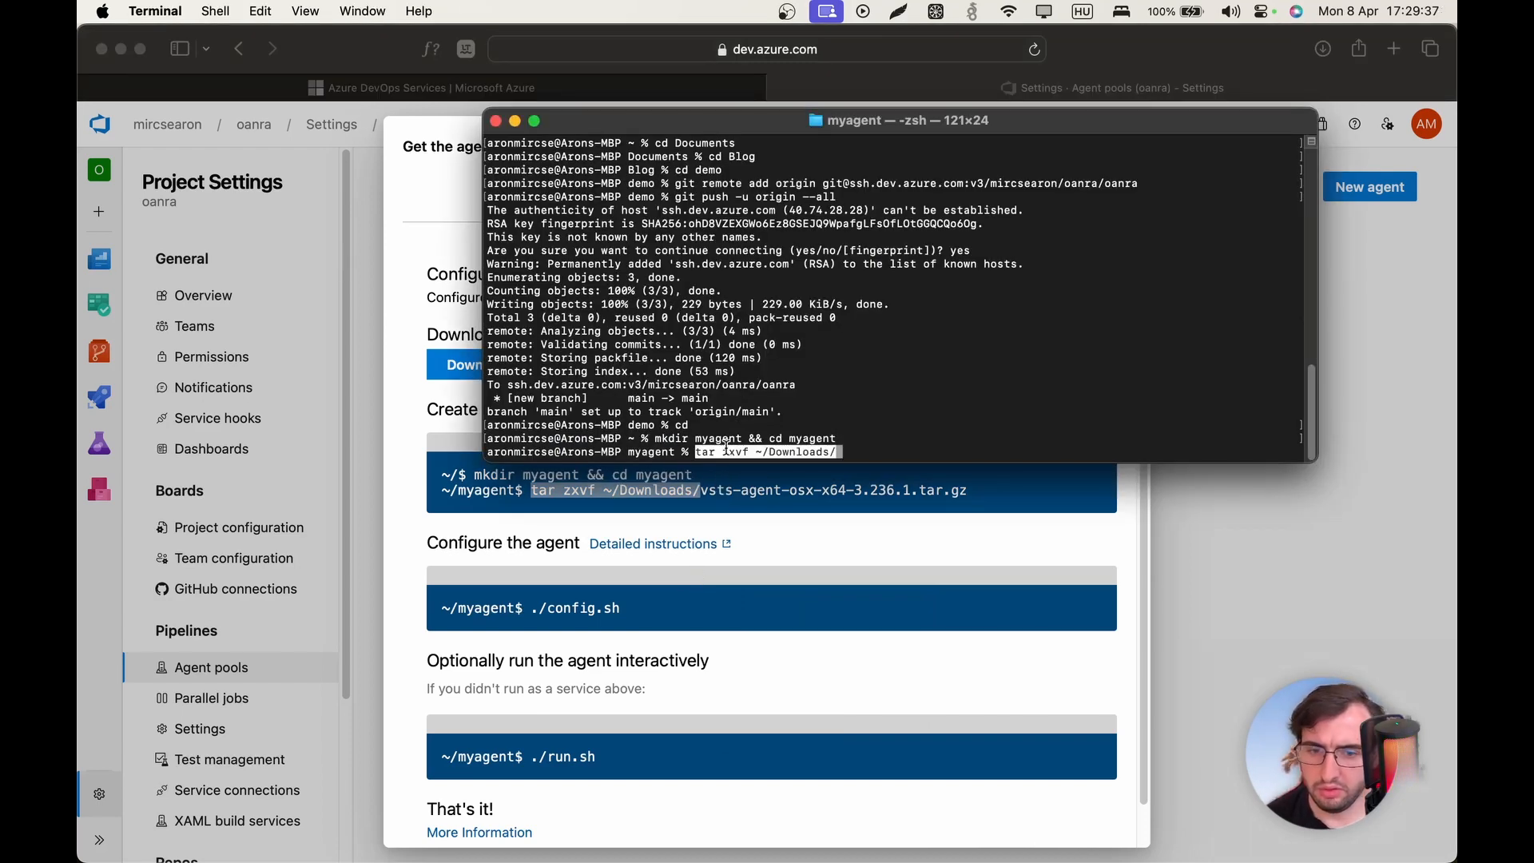
key("super+v")
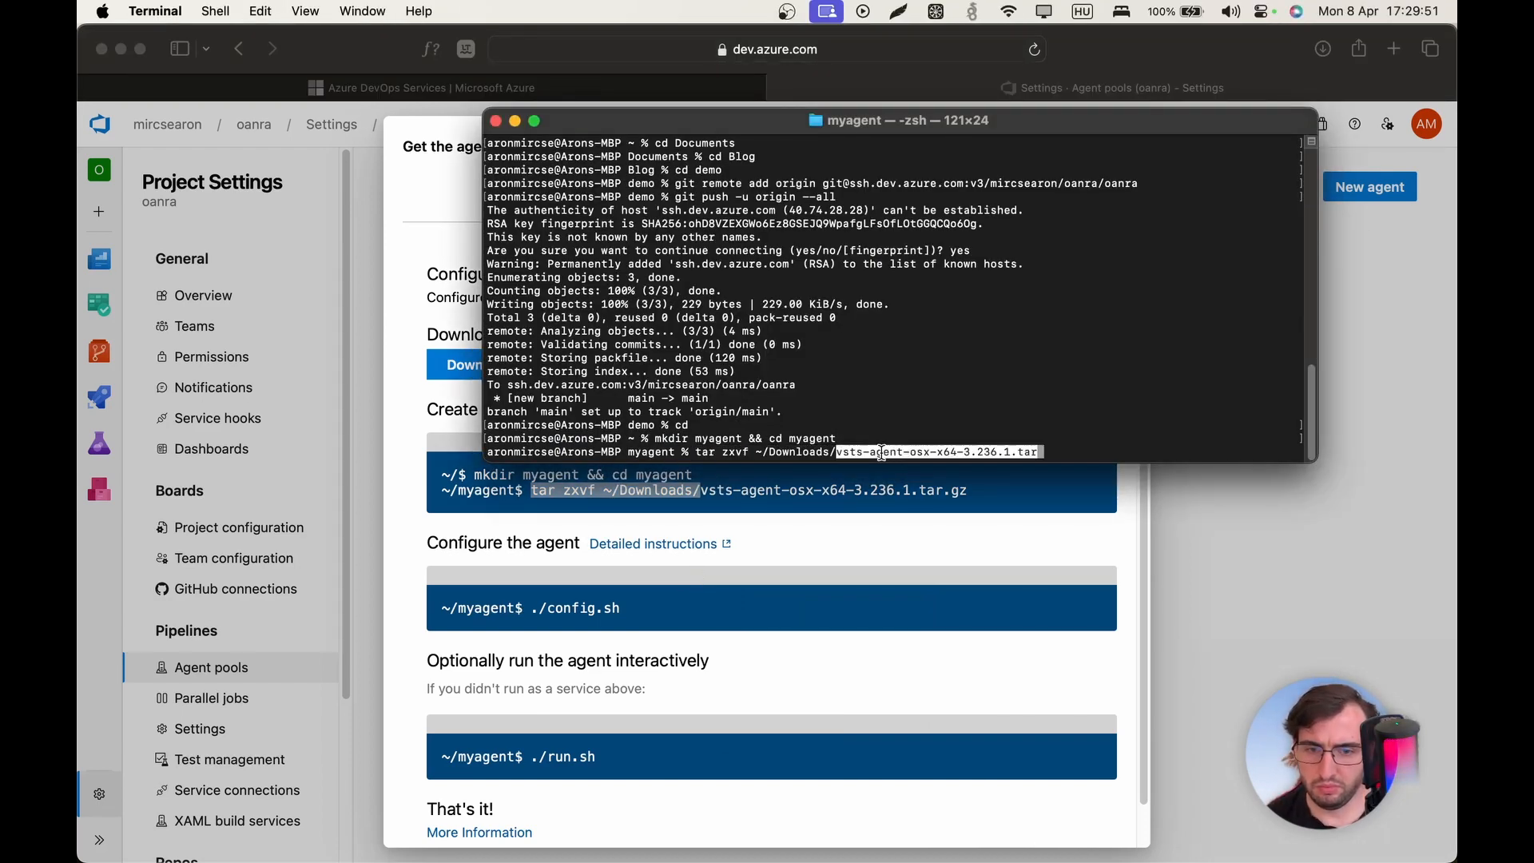
key("Return")
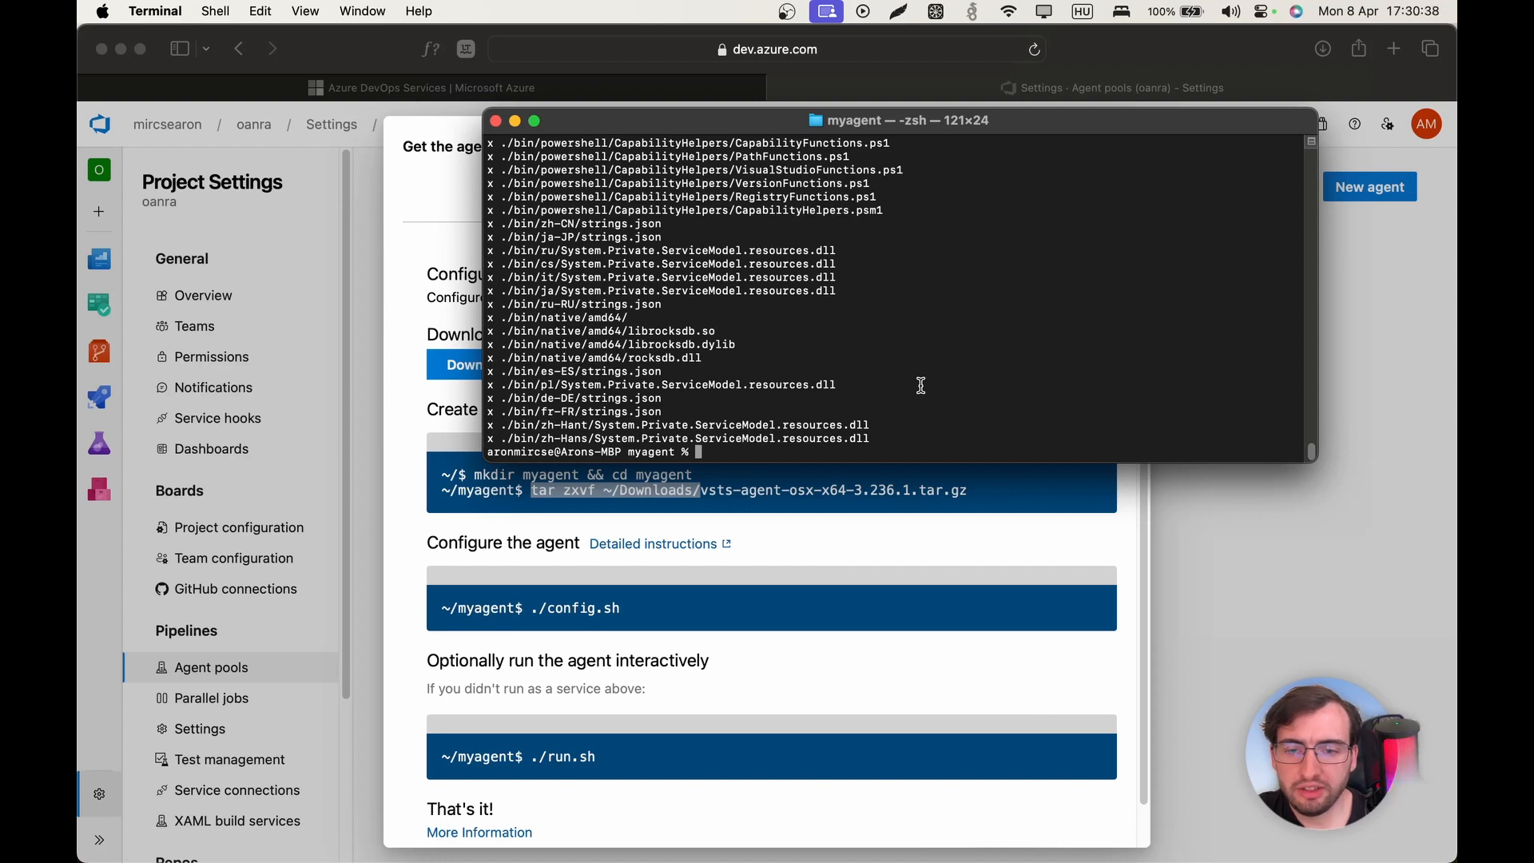
- Run spctl developer-mode enable-terminal and allow Terminal under Developer Tools in the macOS Privacy & Security settings
key("super+v")
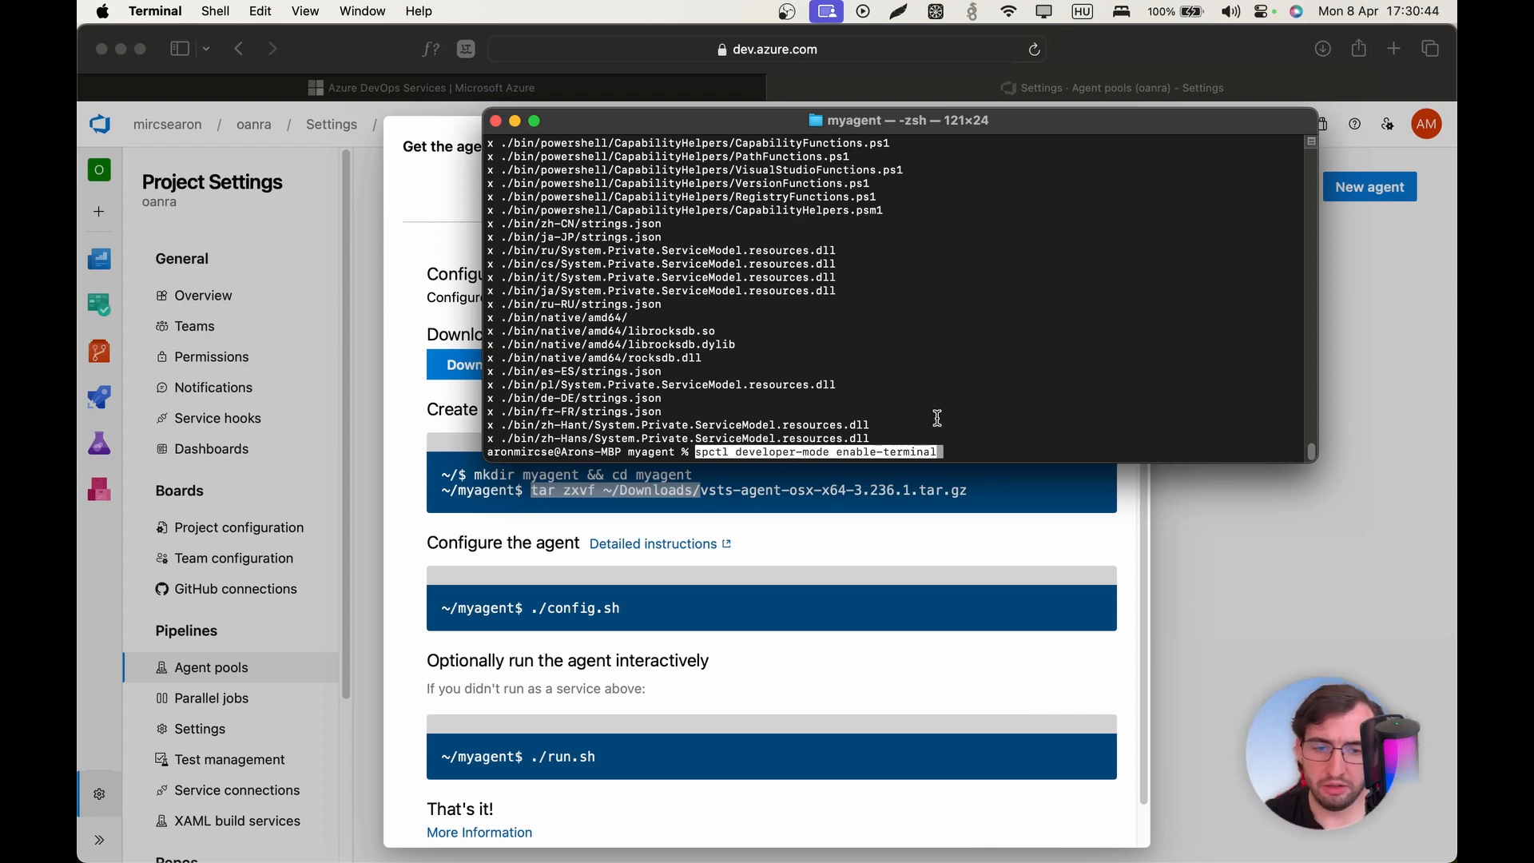
key("Return")
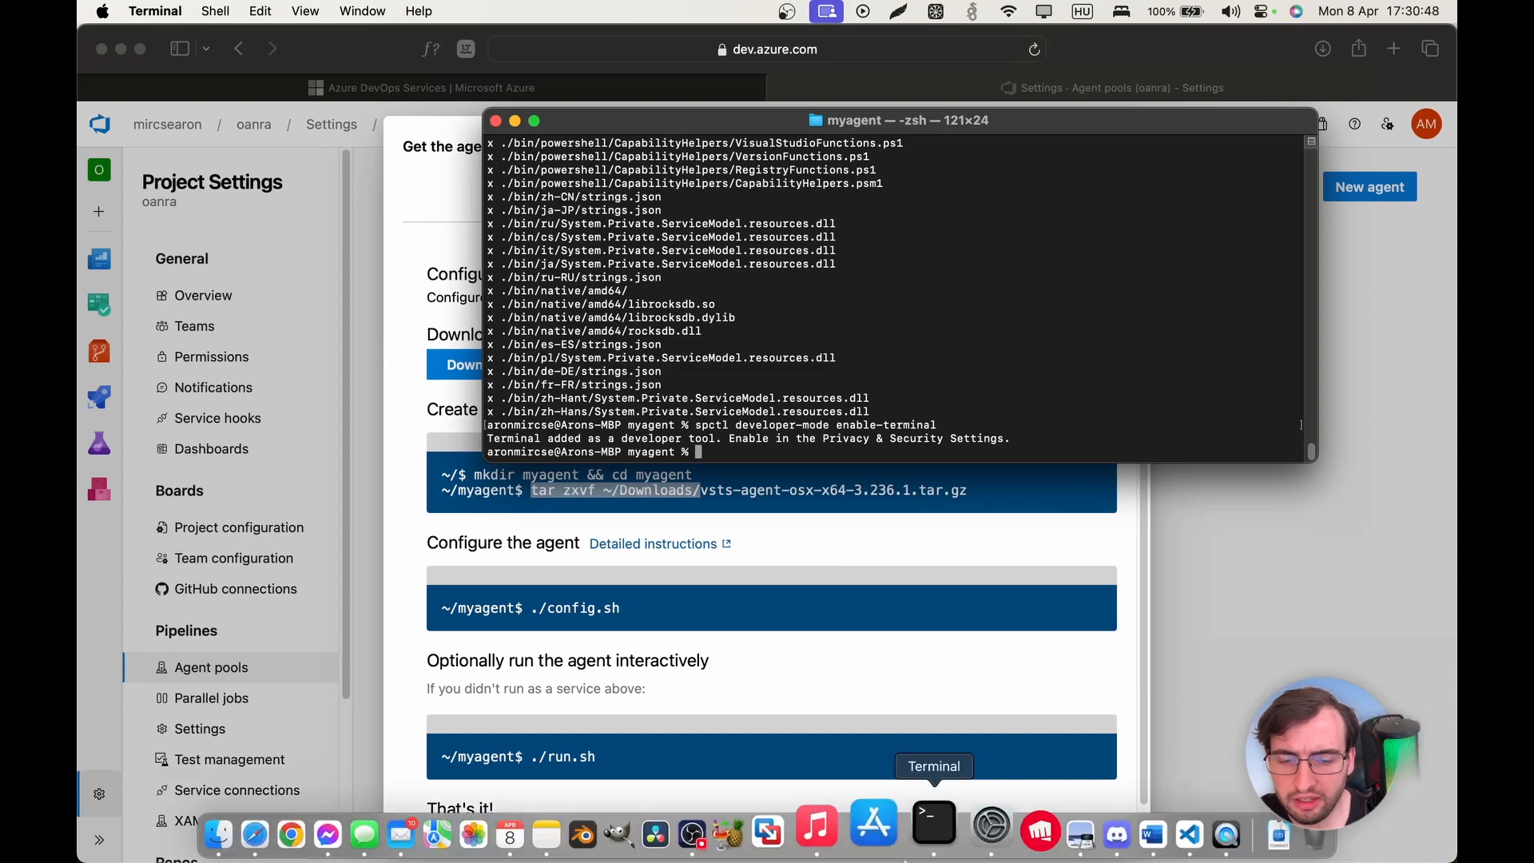
left_click(953, 835)
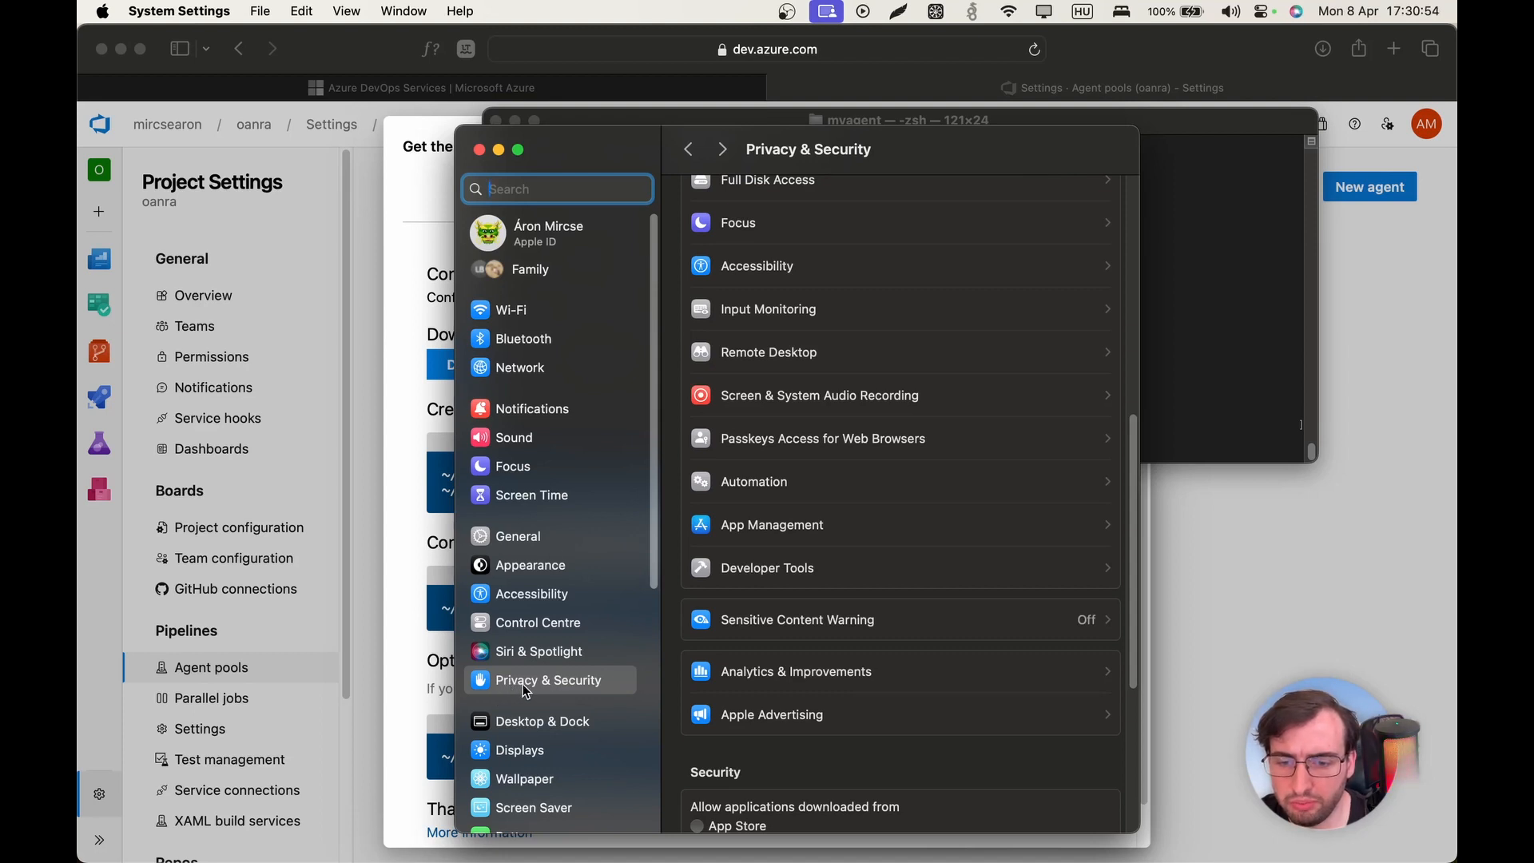
left_click(759, 569)
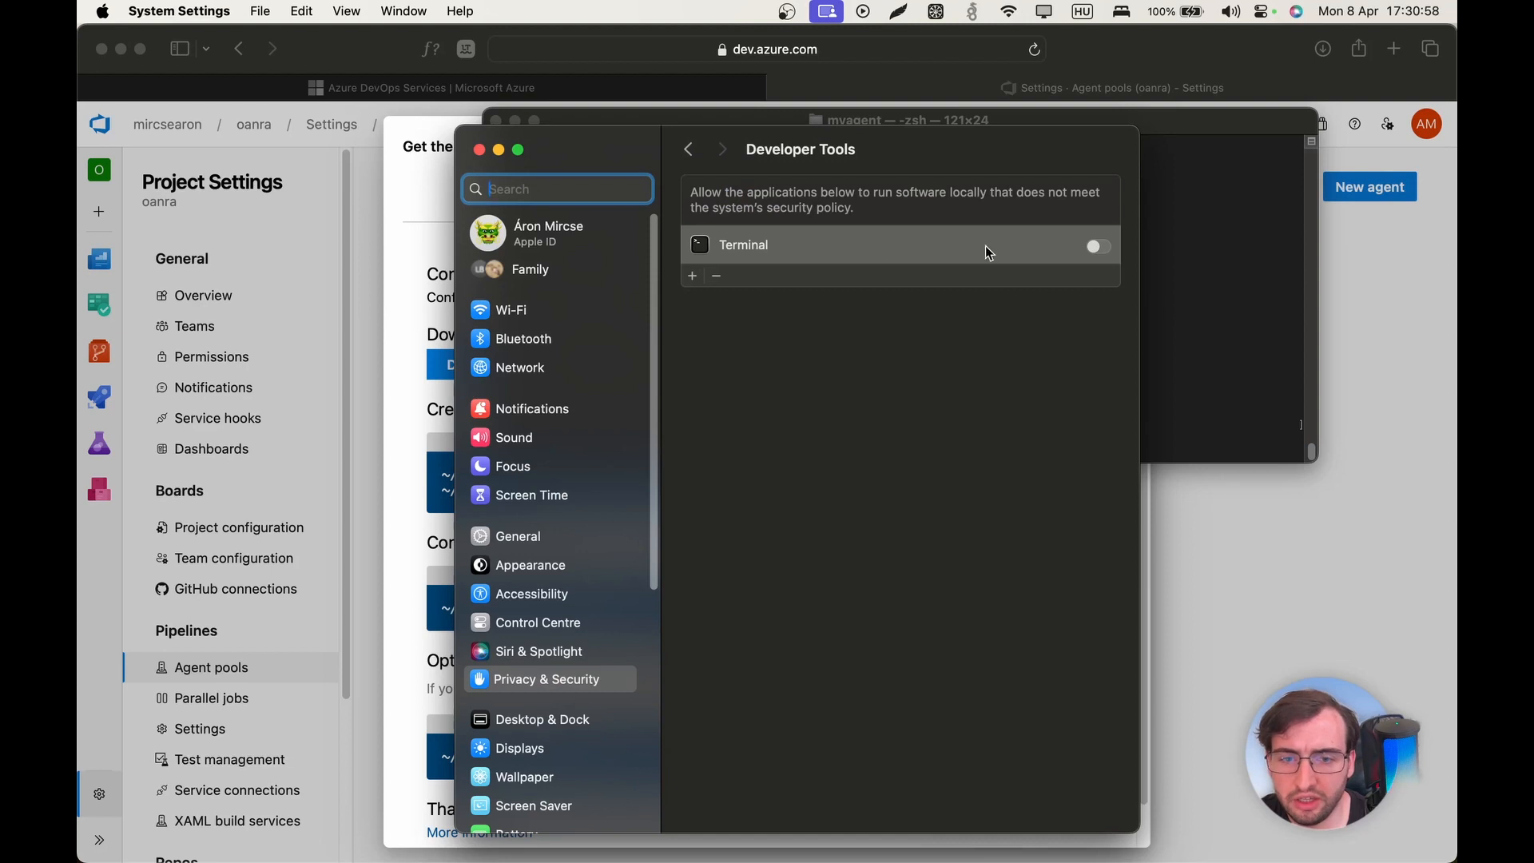
left_click(1099, 247)
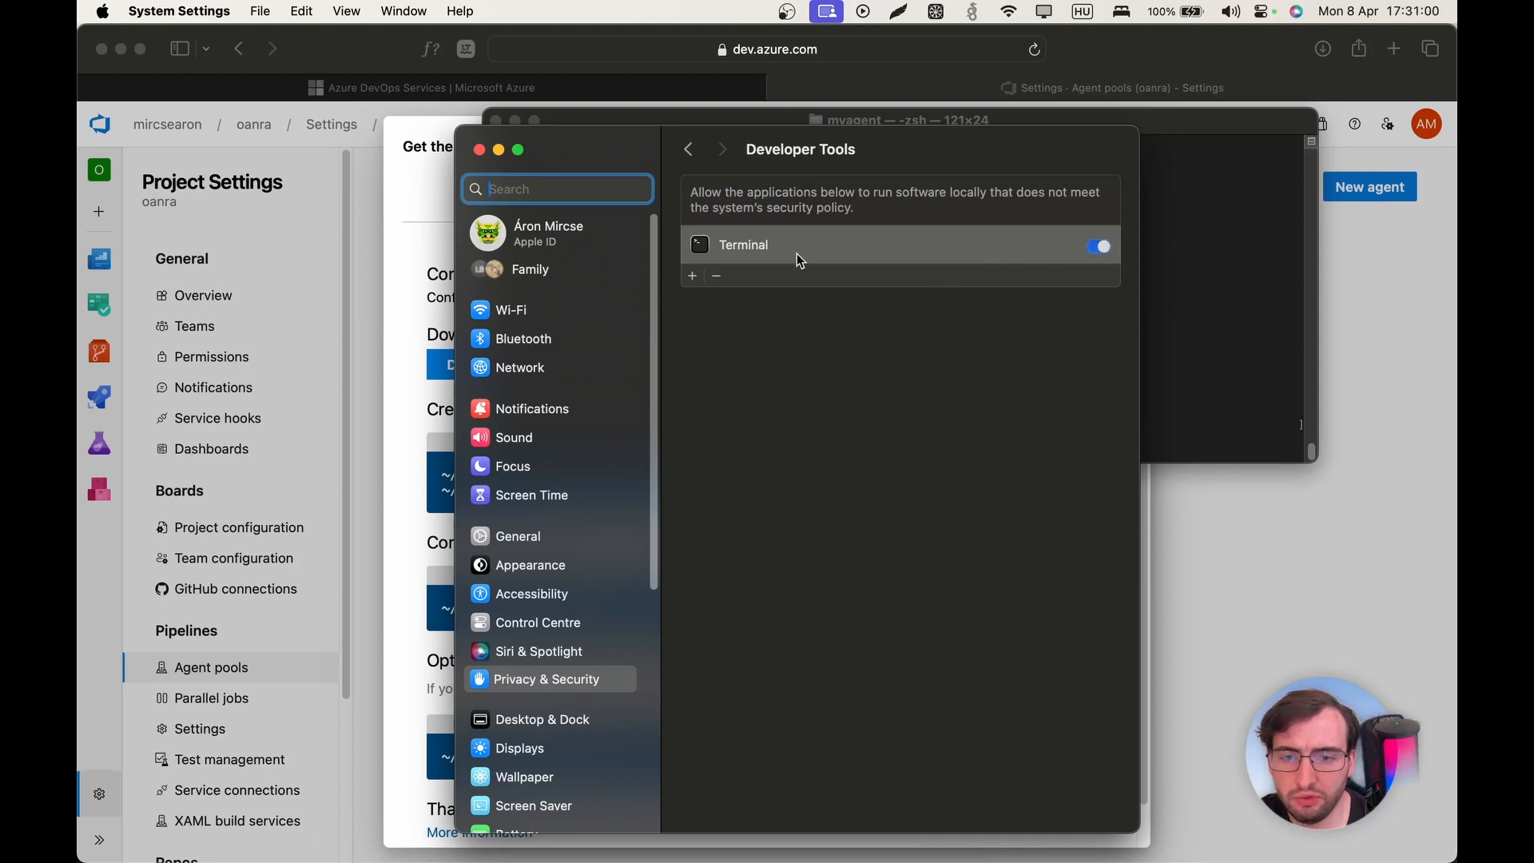
left_click(479, 151)
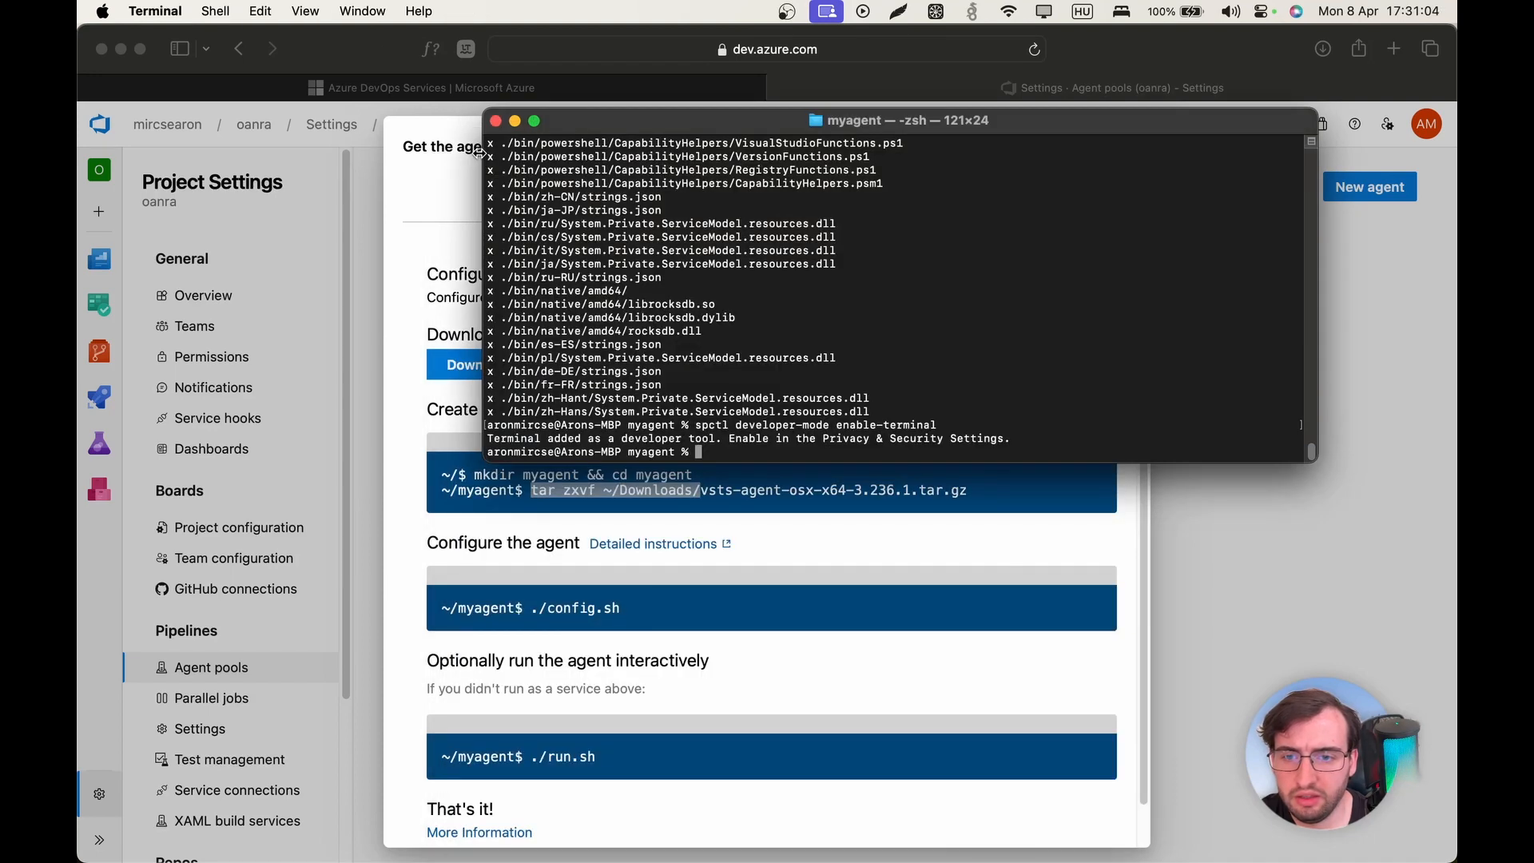
- Restart Terminal with a fresh window and change into the myagent folder
left_click(494, 121)
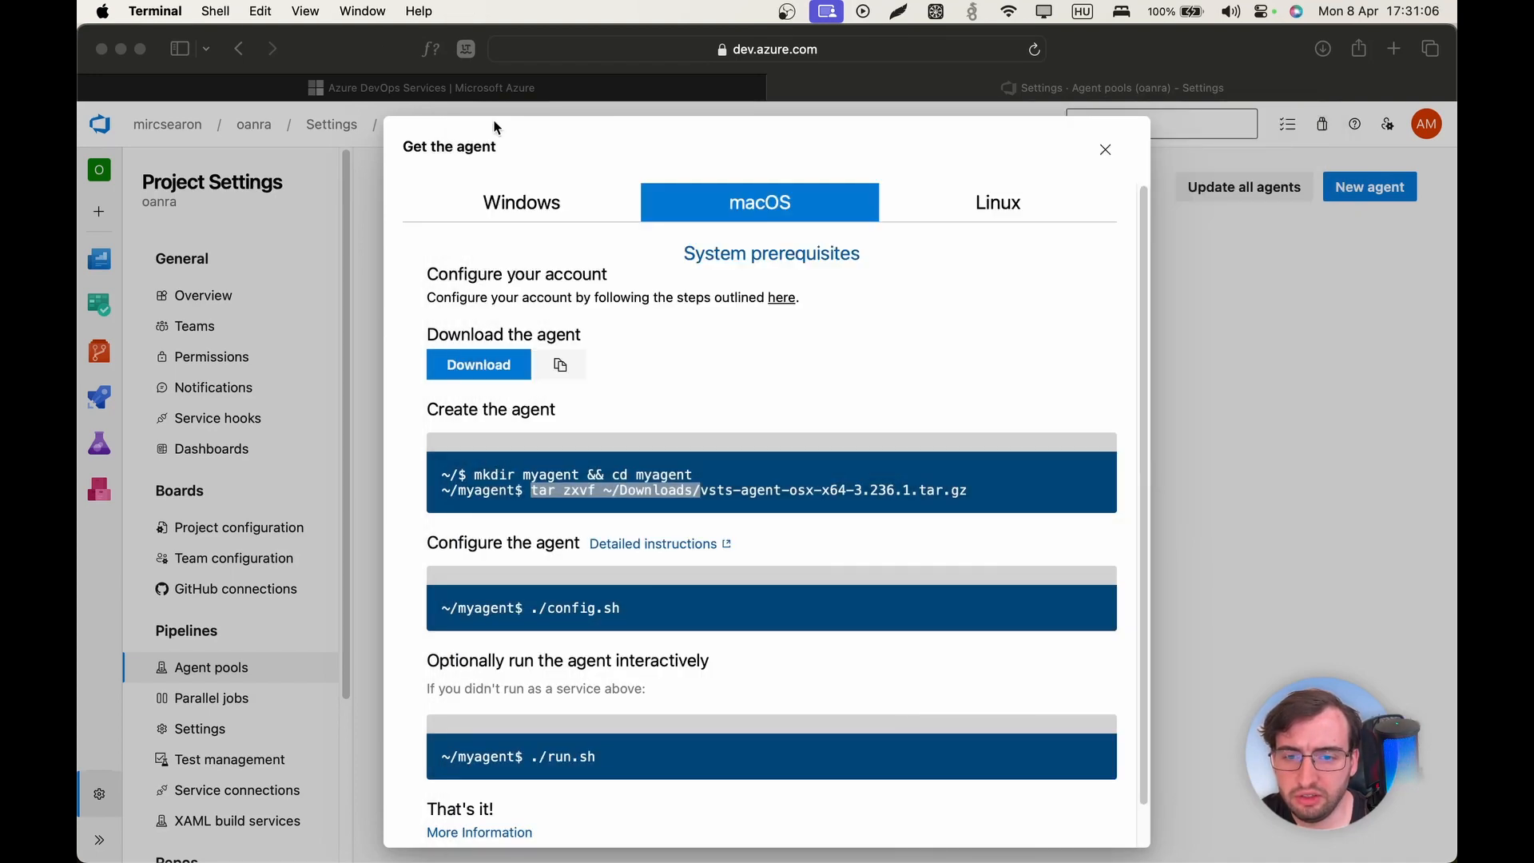
left_click(923, 831)
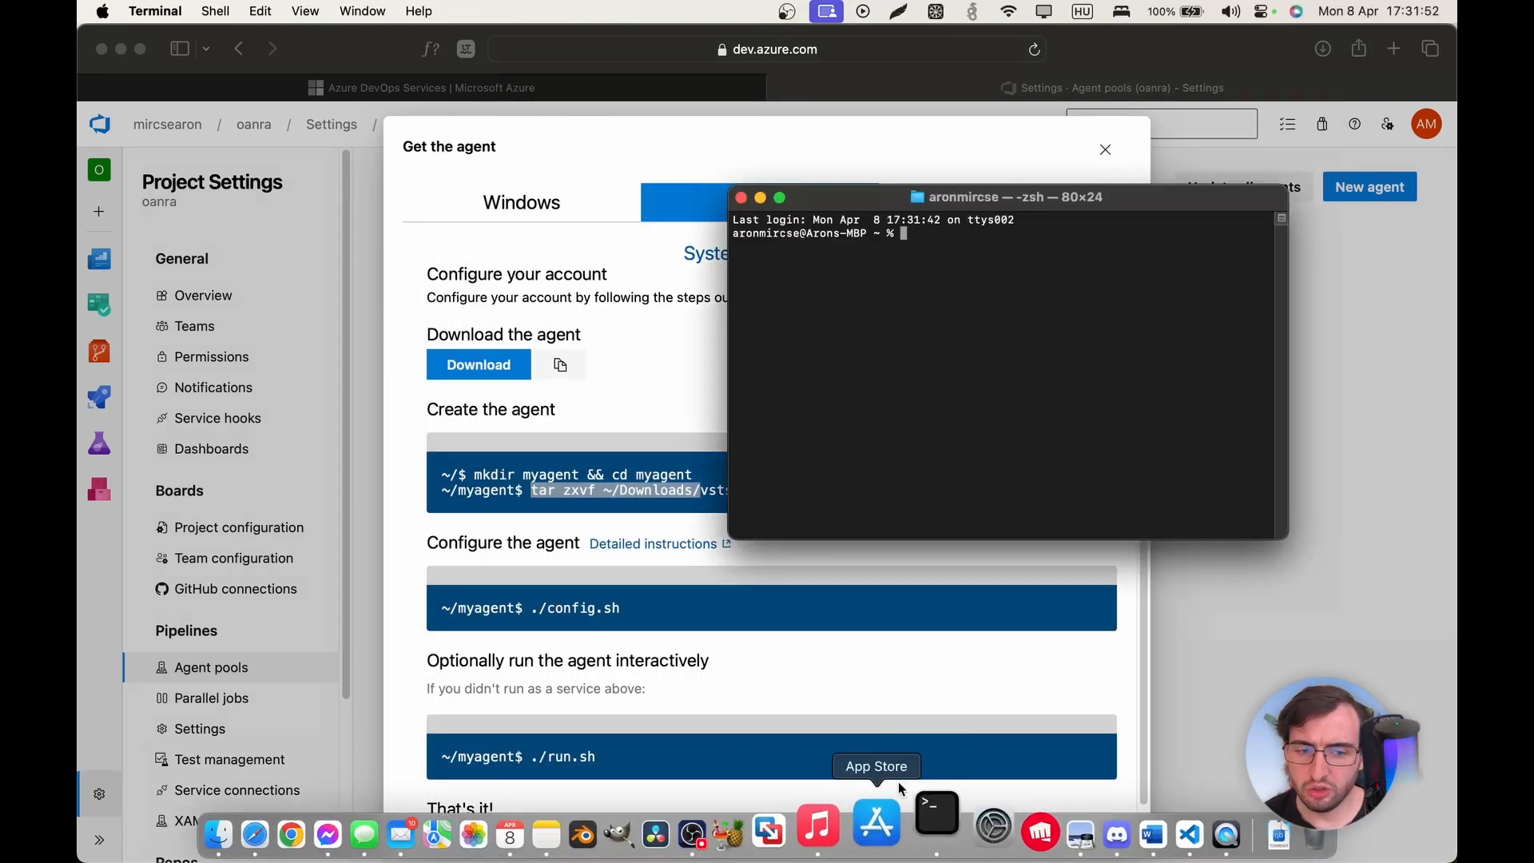
type("cd myagent")
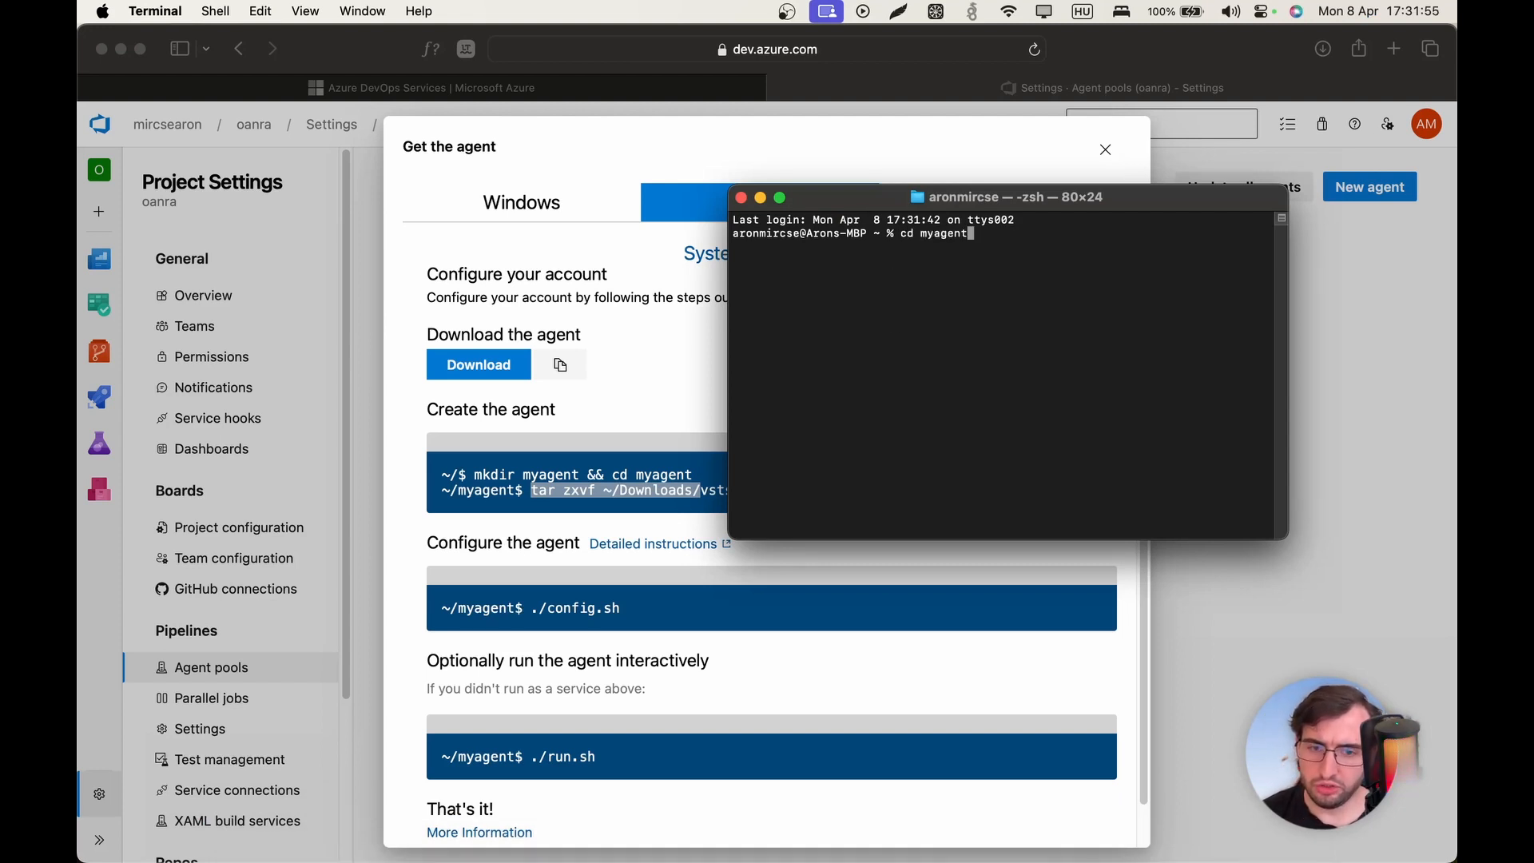
key("Return")
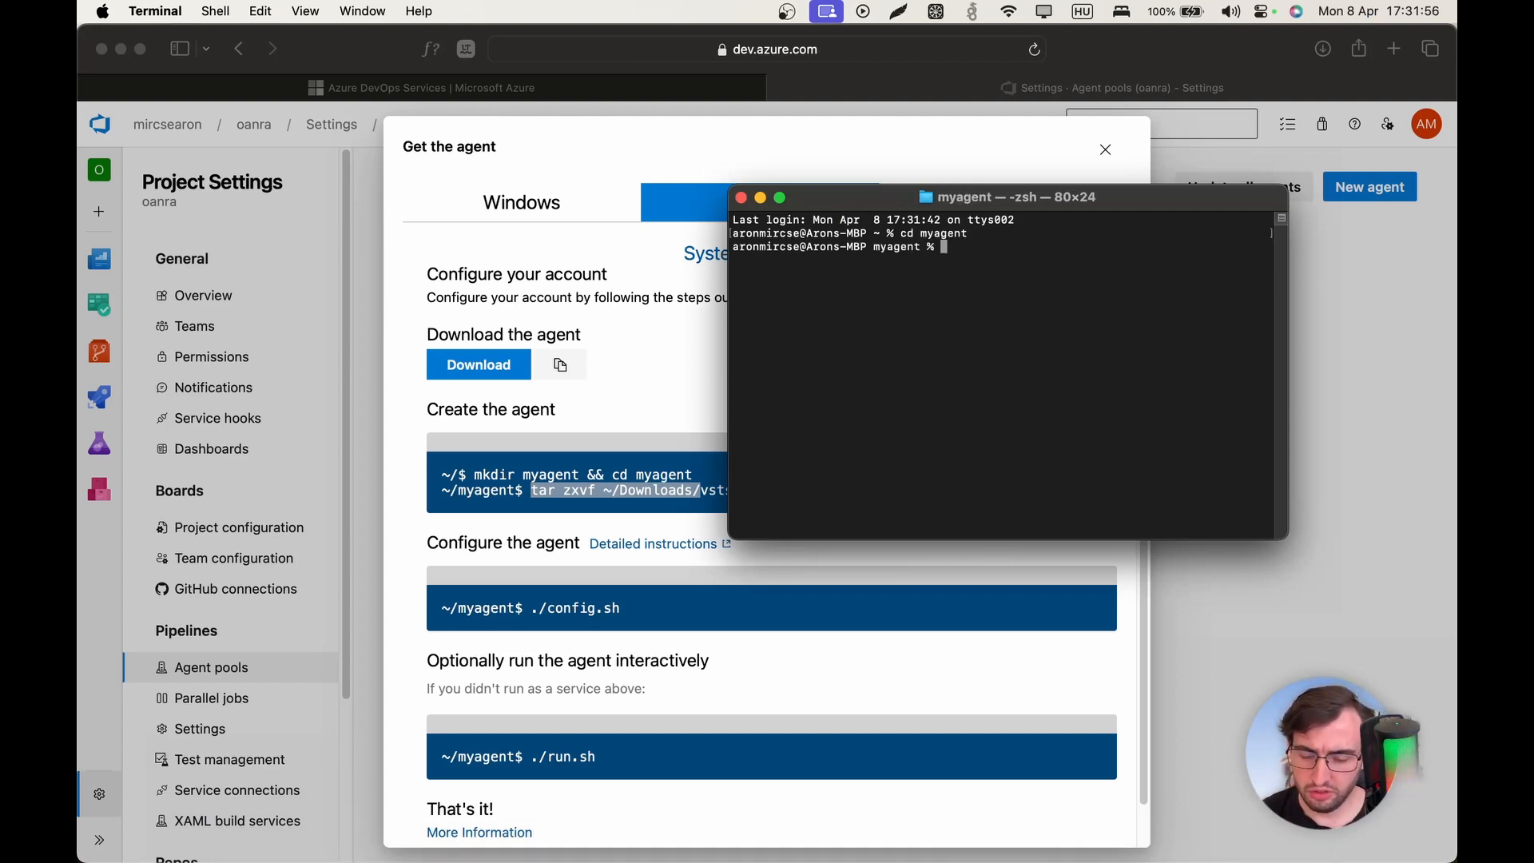
- Run ./config.sh and decline the Team Explorer Everywhere license agreement by accepting the default N
type(".")
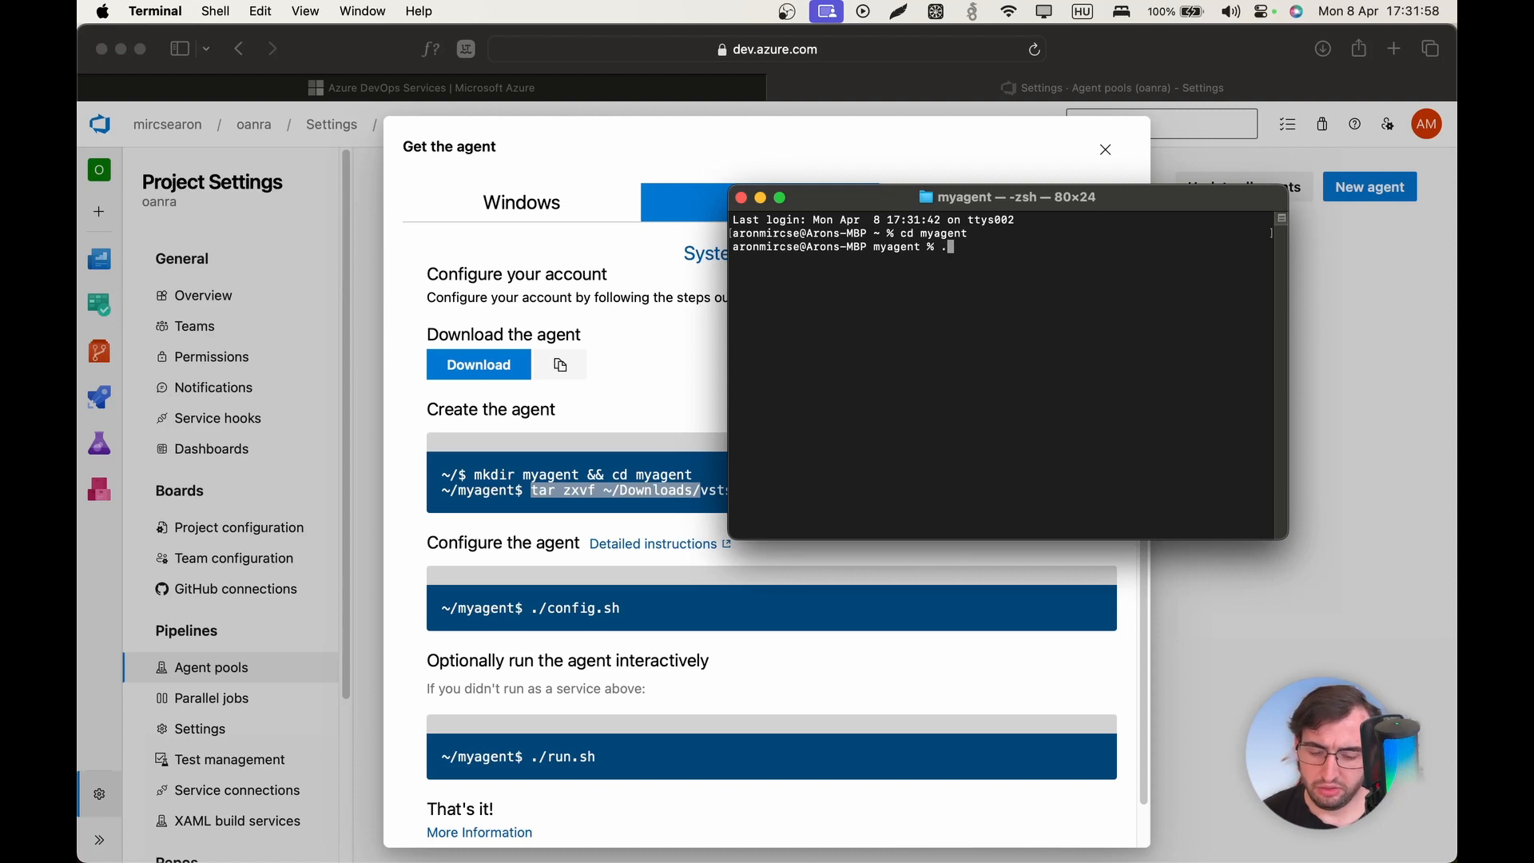
type("/con")
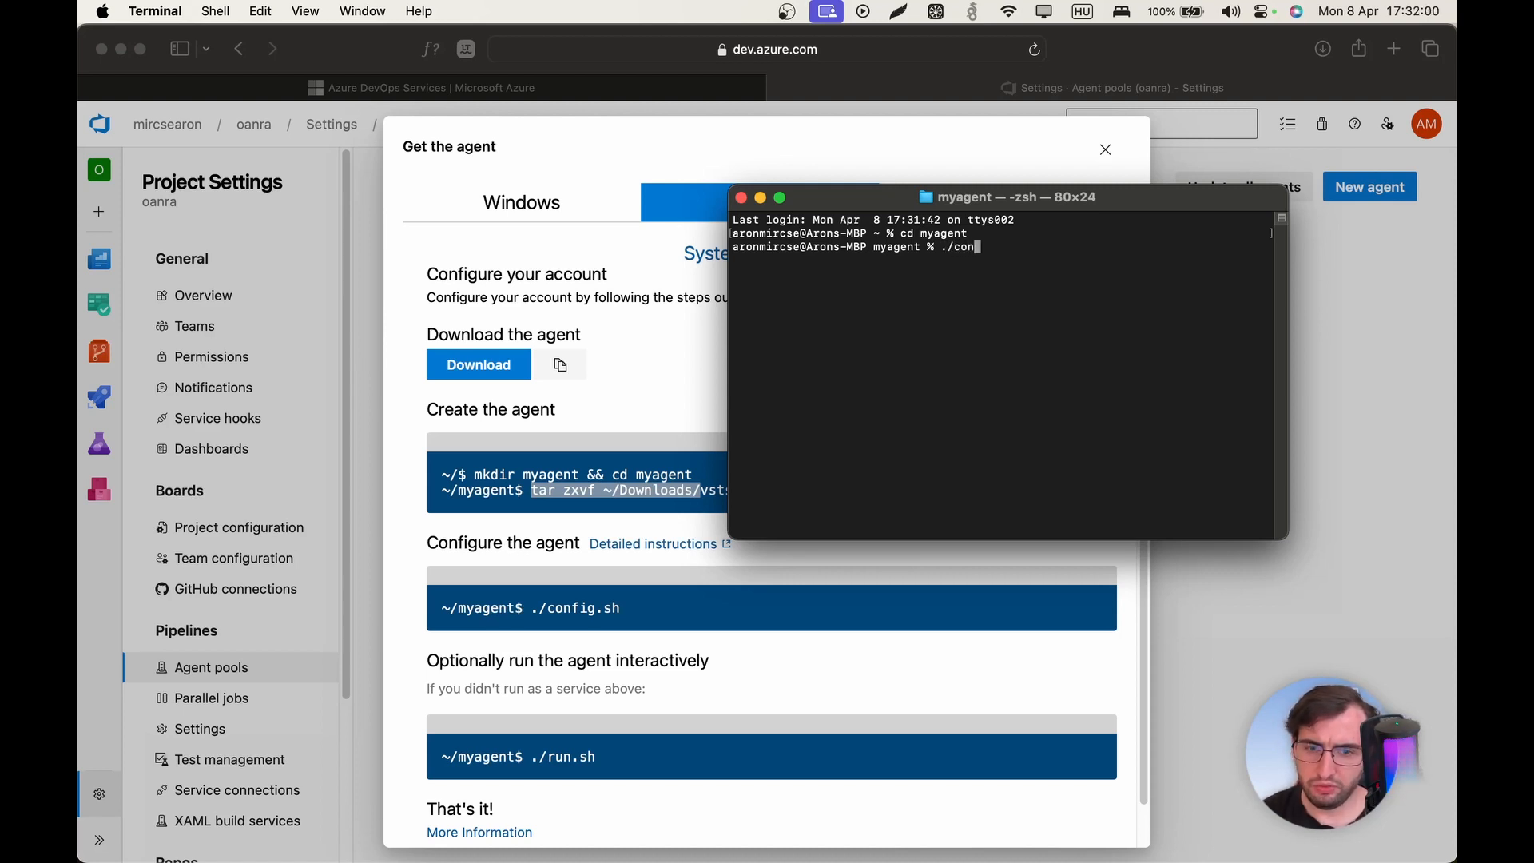
type("fig.sh")
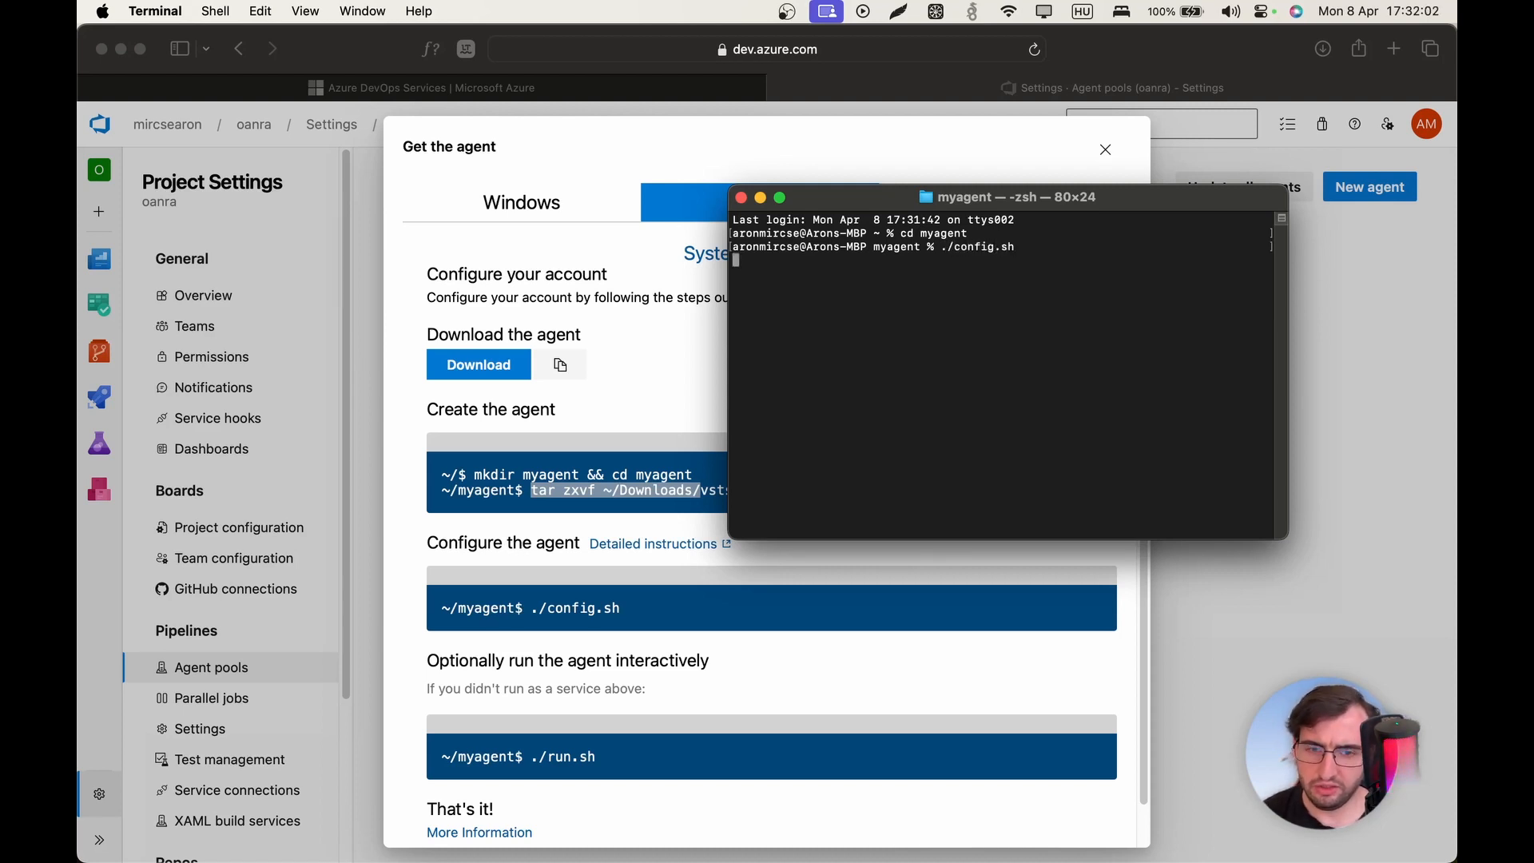
key("Return")
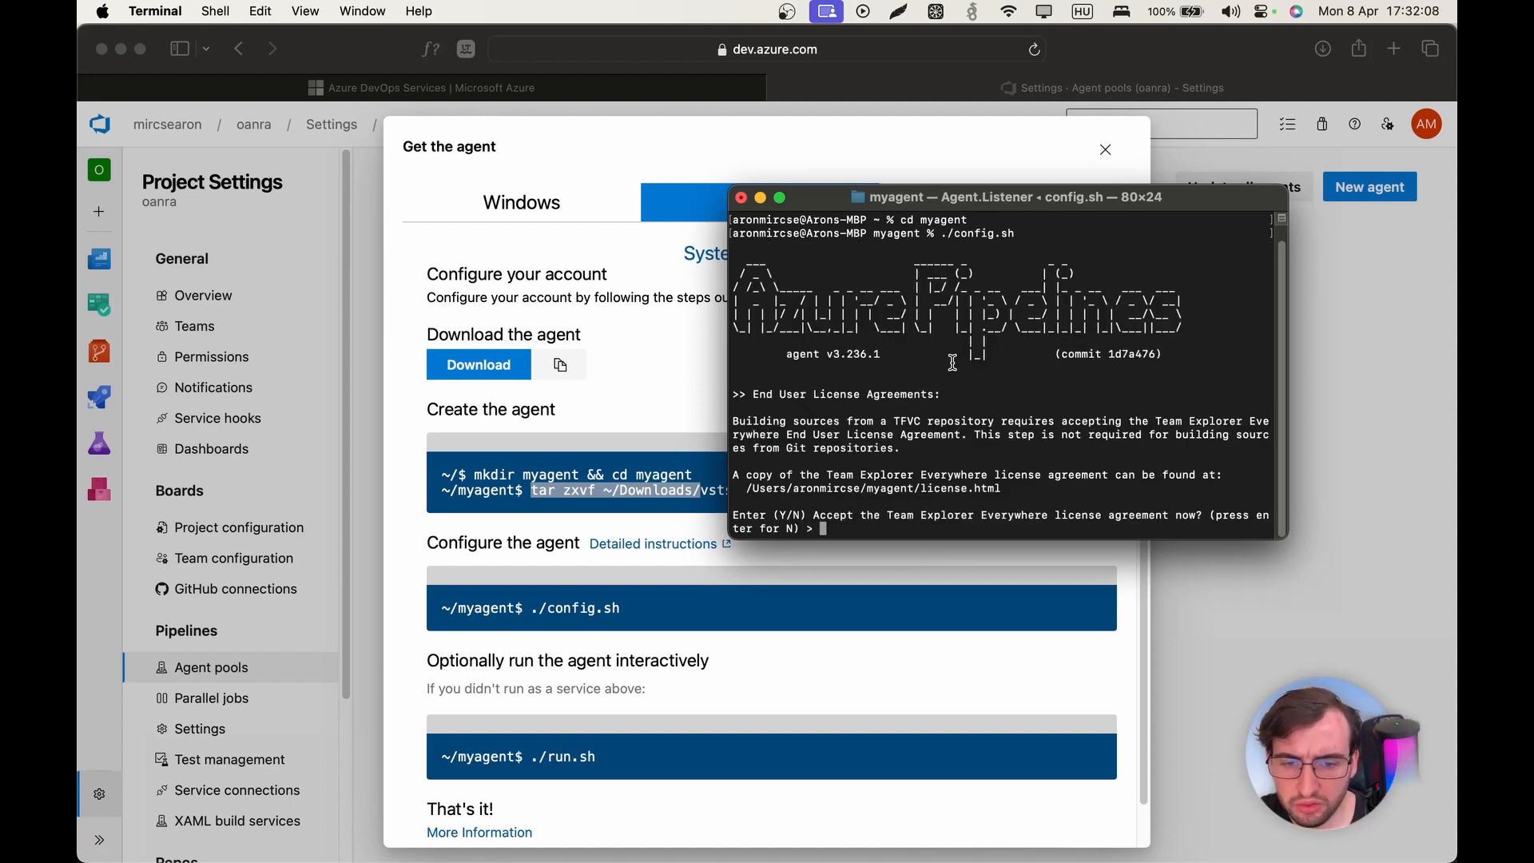
key("Return")
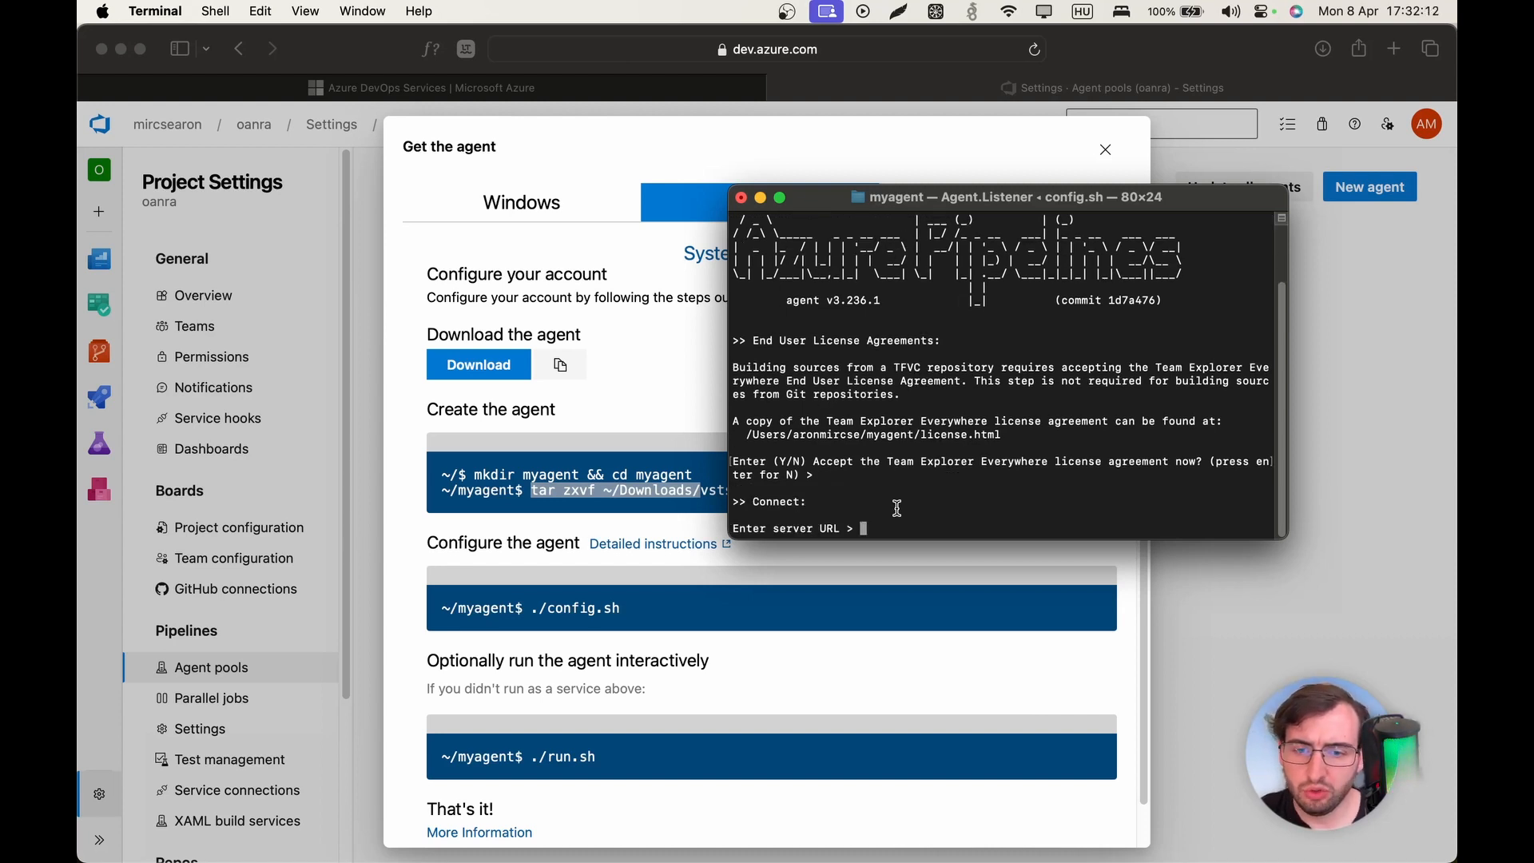
- Close the agent instructions in Safari and copy the address up to the organization name, without the project path
left_click(935, 81)
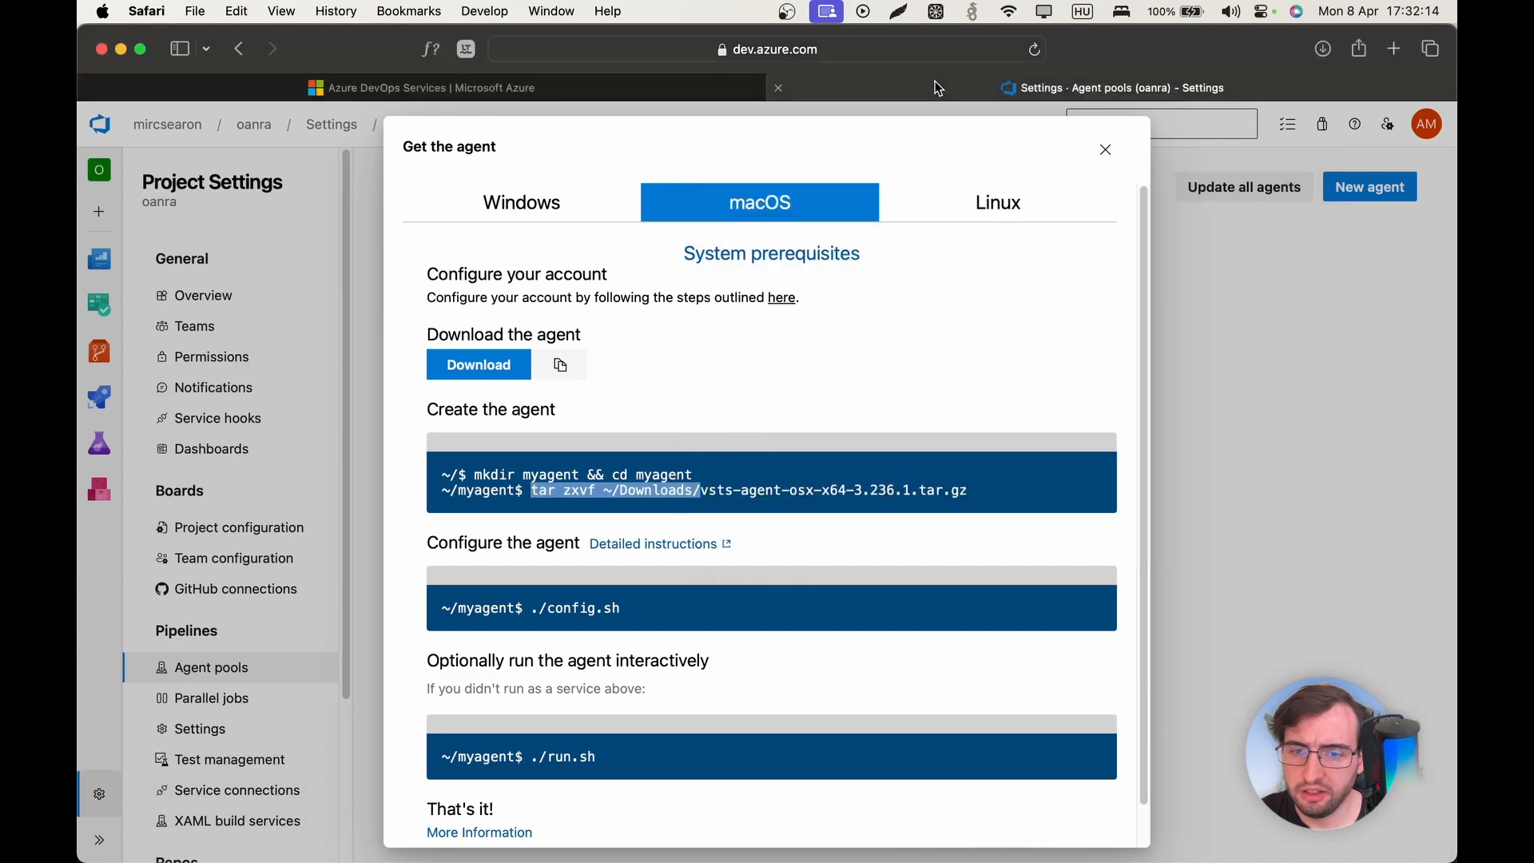
left_click(1105, 149)
left_click(715, 49)
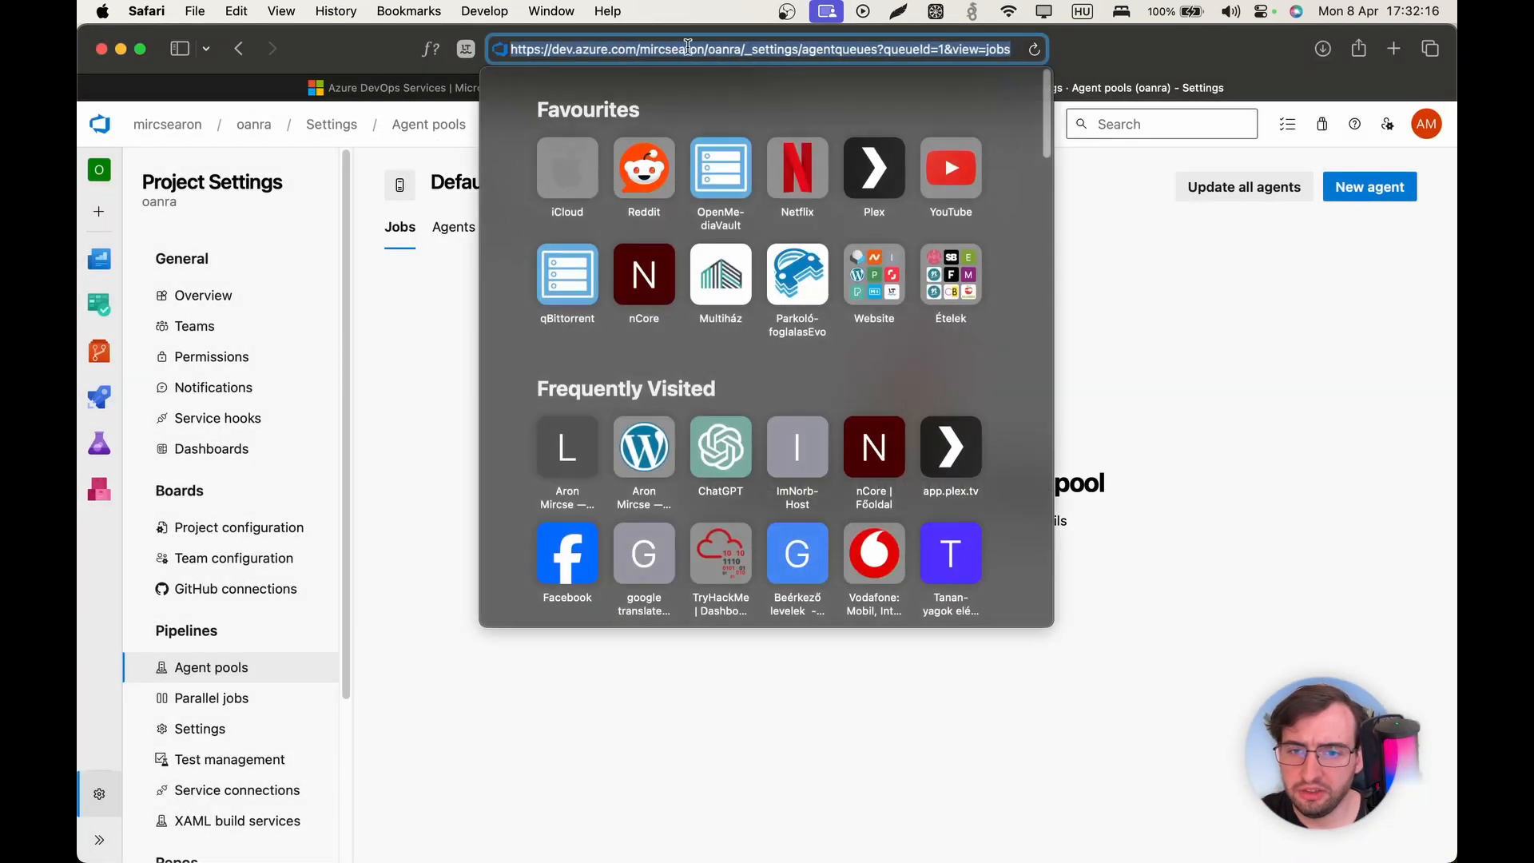
left_click(714, 50)
left_click_drag(706, 50, 513, 57)
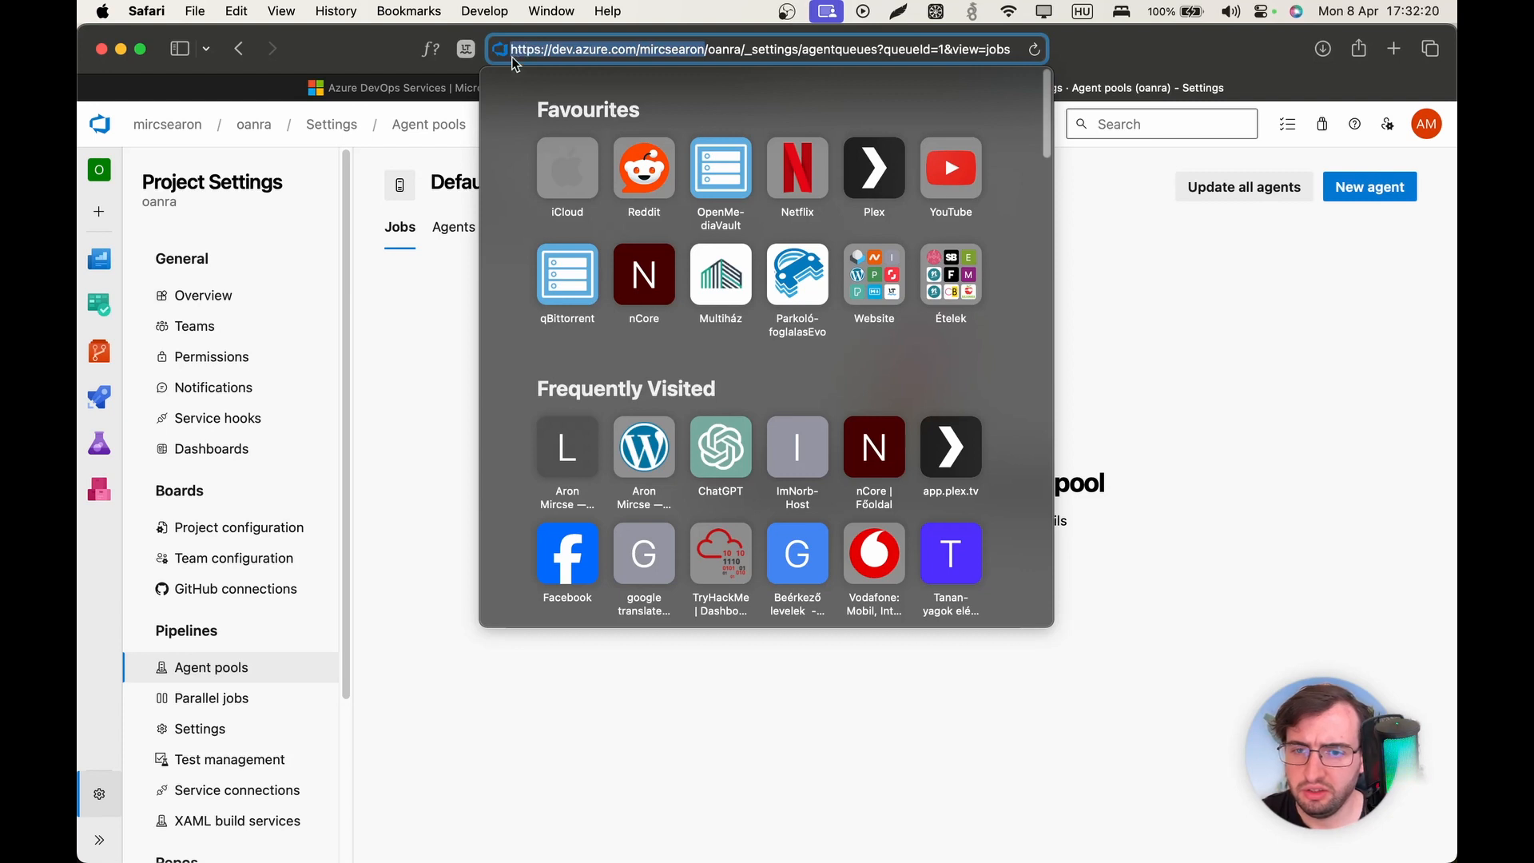
key("super+c")
- Return to Terminal, enter the copied organization URL as the server URL and accept PAT as the authentication type
key("super+Tab")
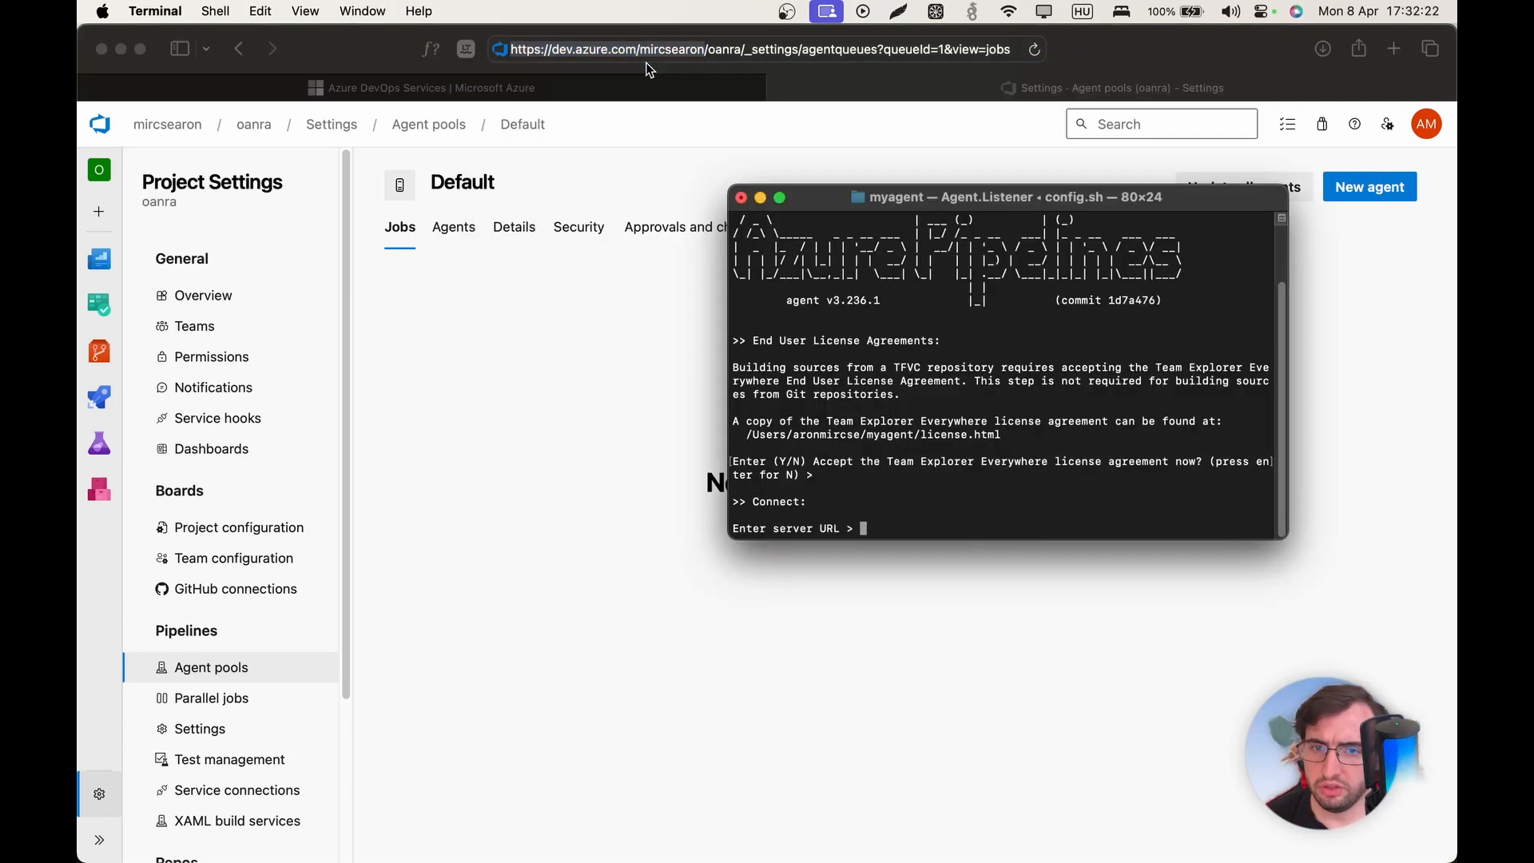
key("super+v")
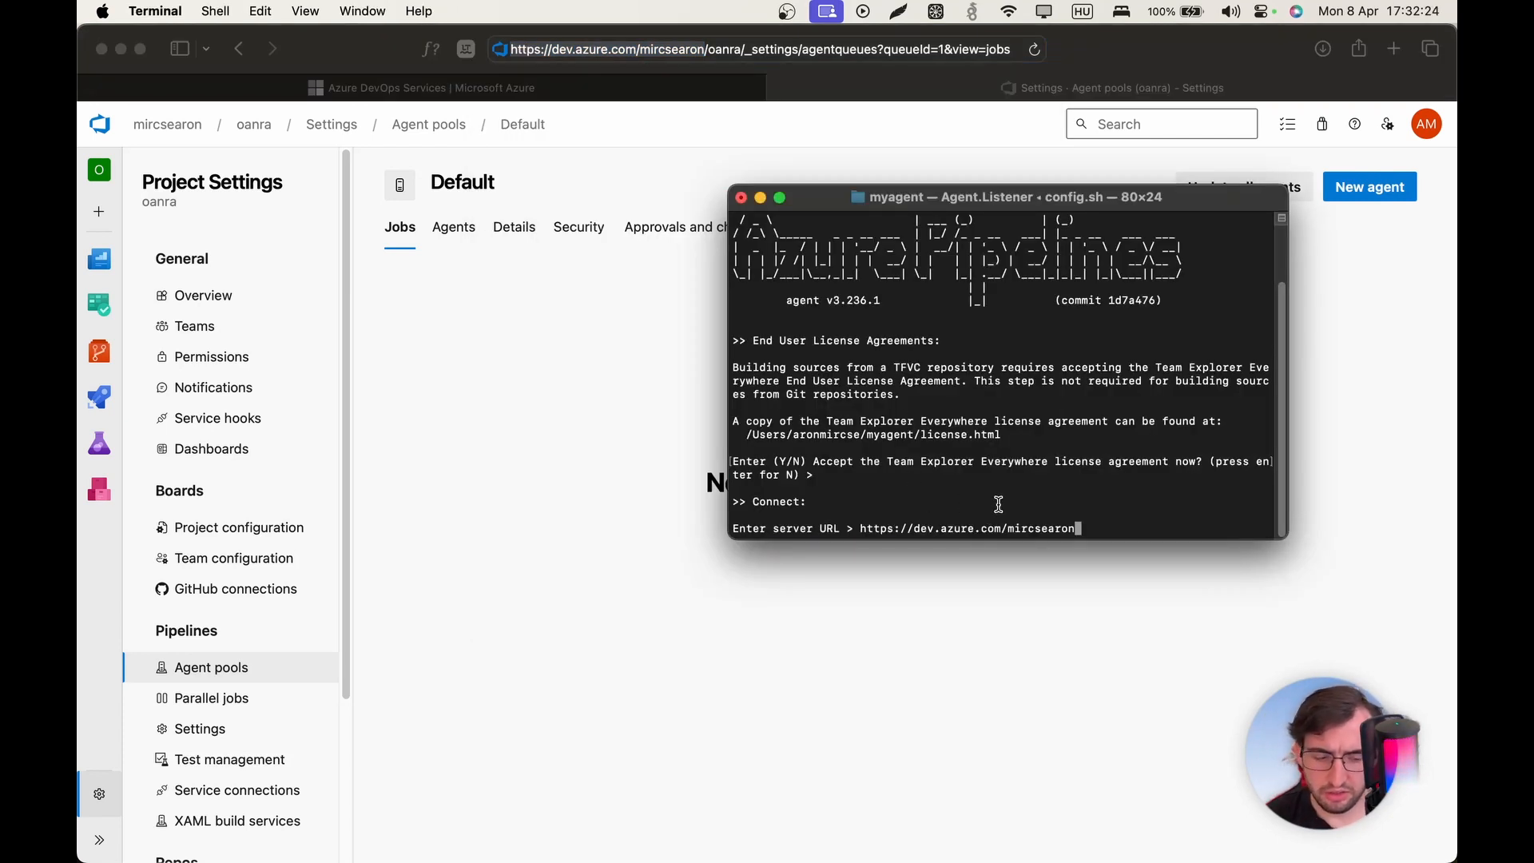
key("Return")
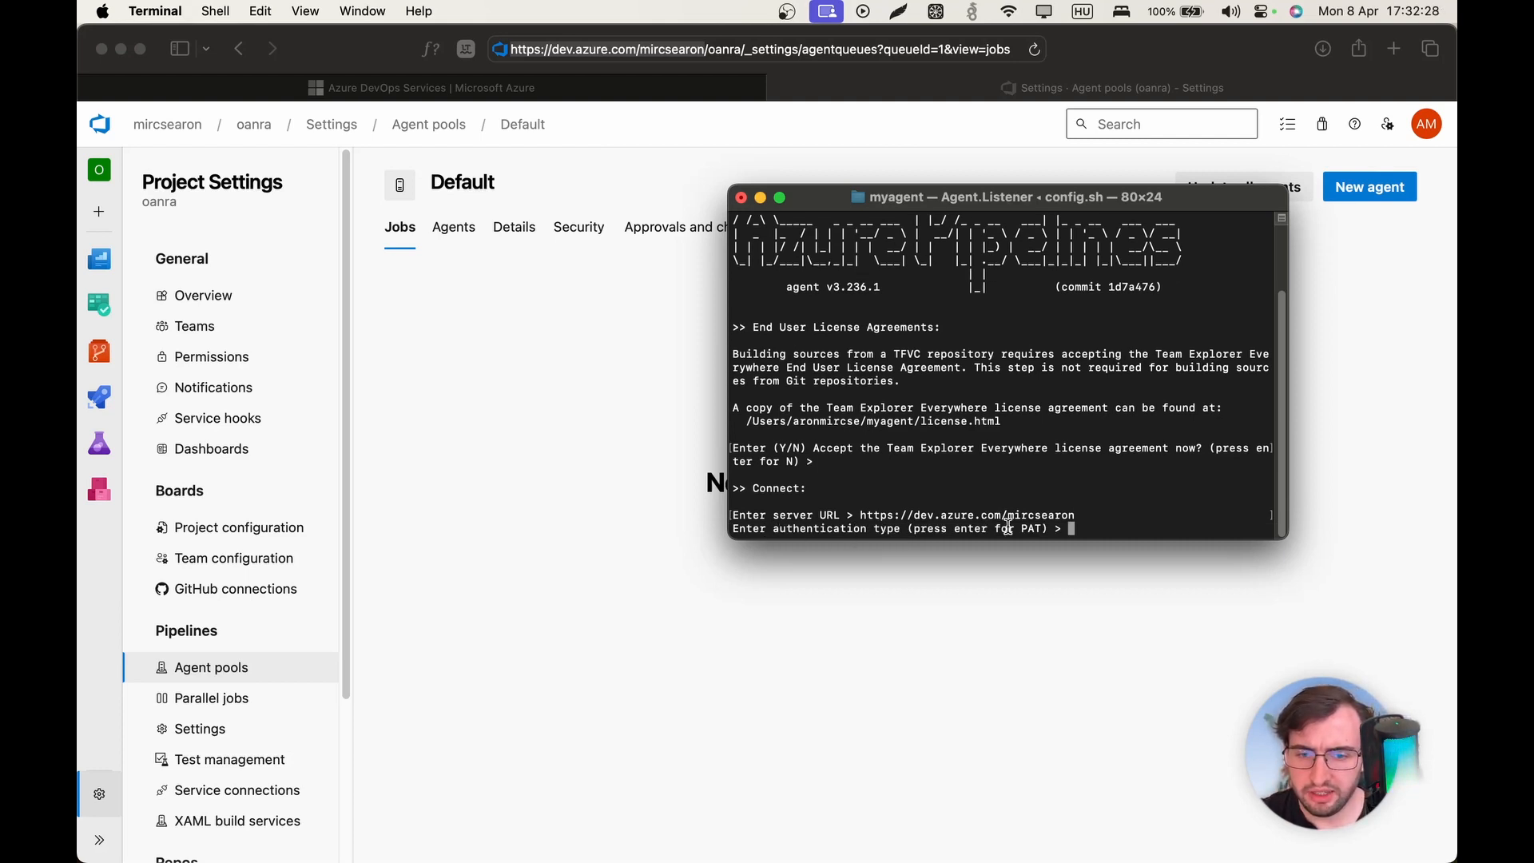
key("Return")
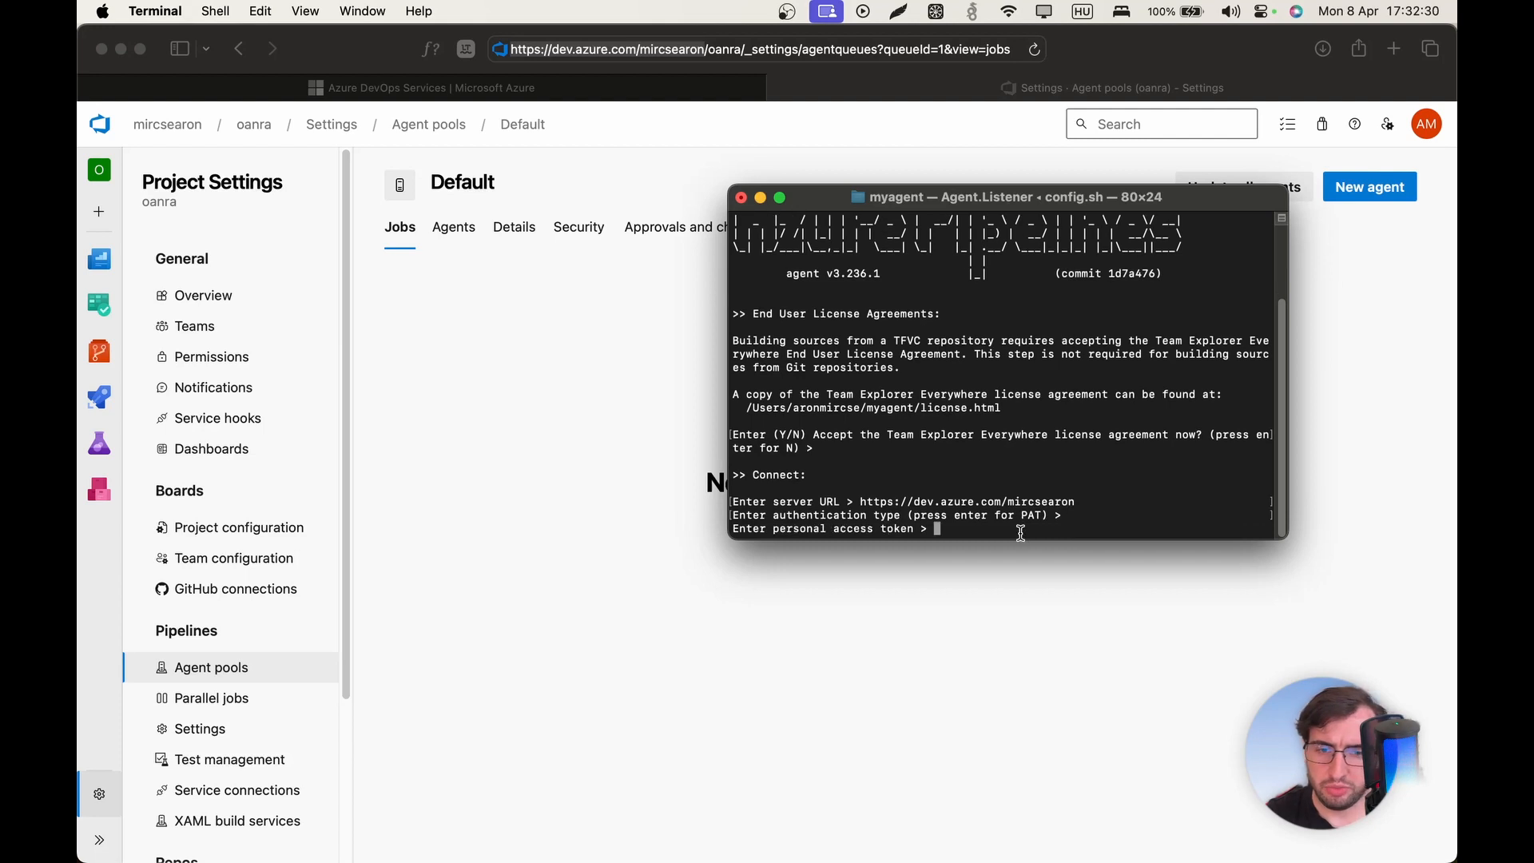
- Switch to Safari and open the personal access tokens page of the Azure DevOps user settings
left_click(1364, 319)
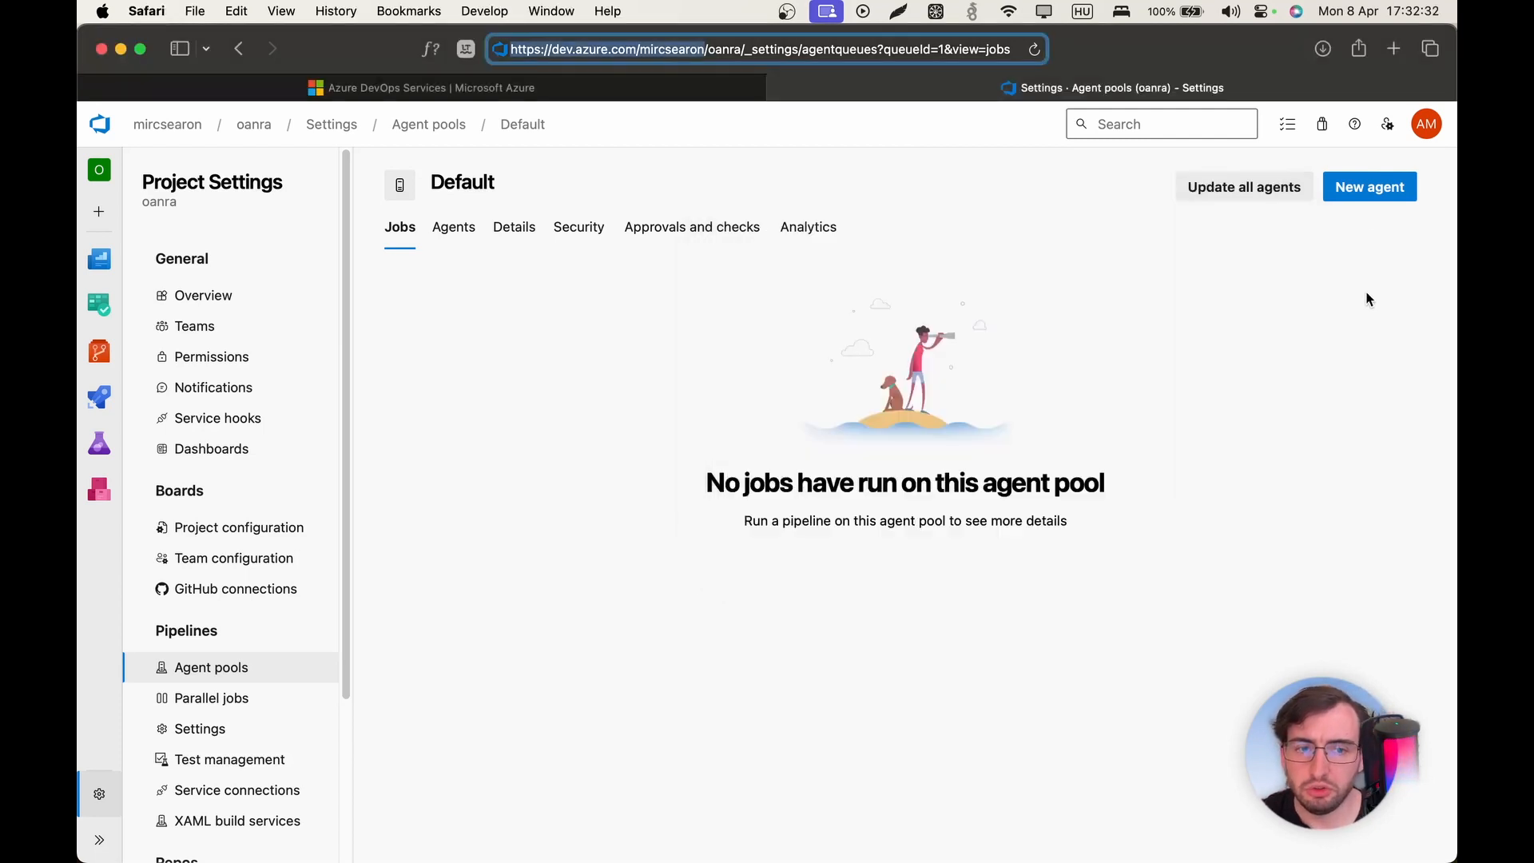
left_click(1388, 122)
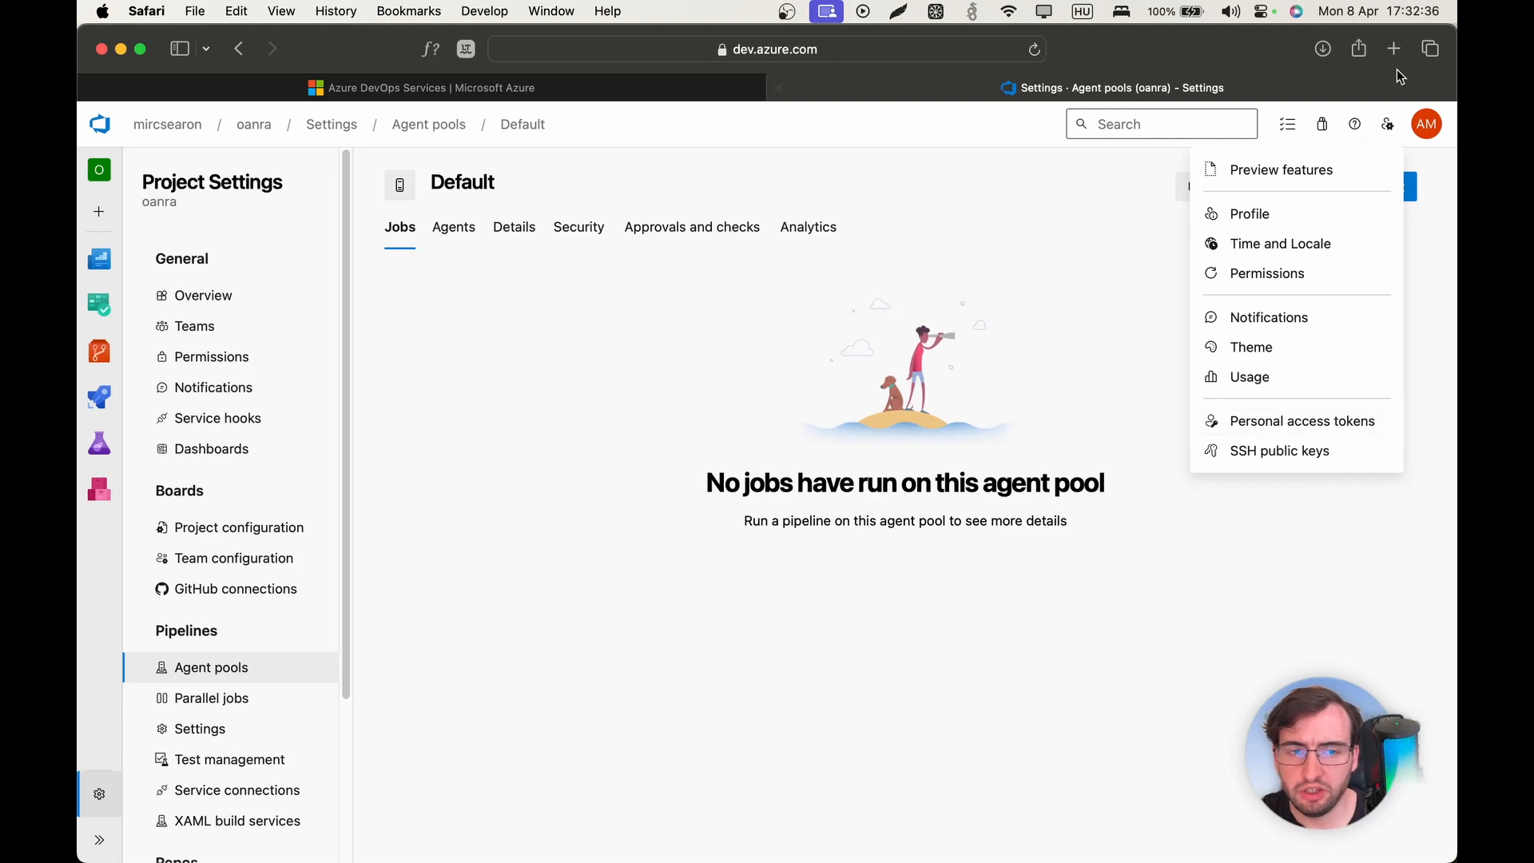
left_click(1267, 420)
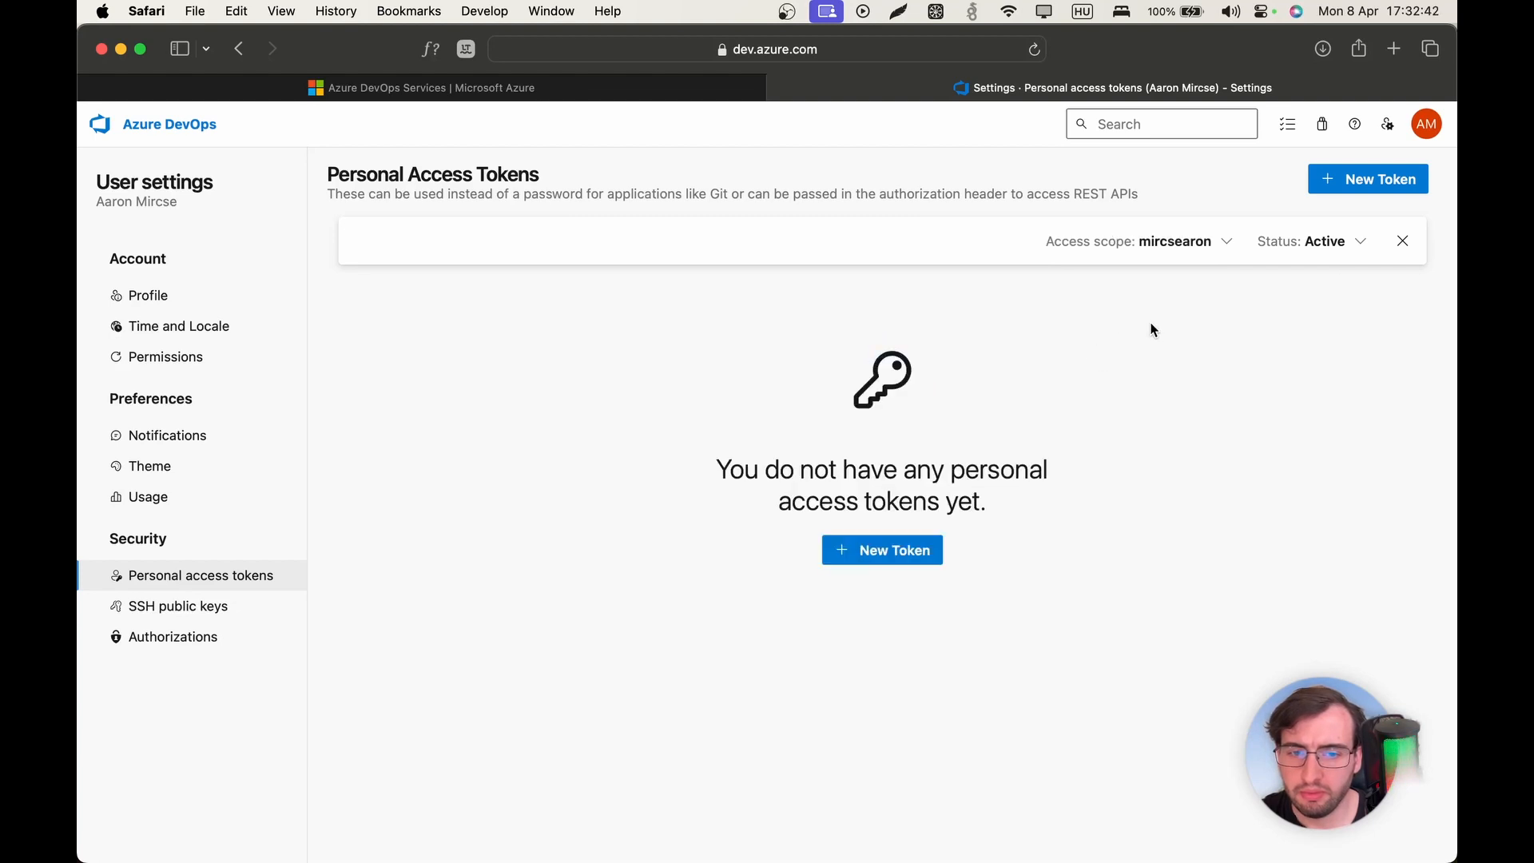
- Create a personal access token named token with full access scope and copy its value
left_click(906, 551)
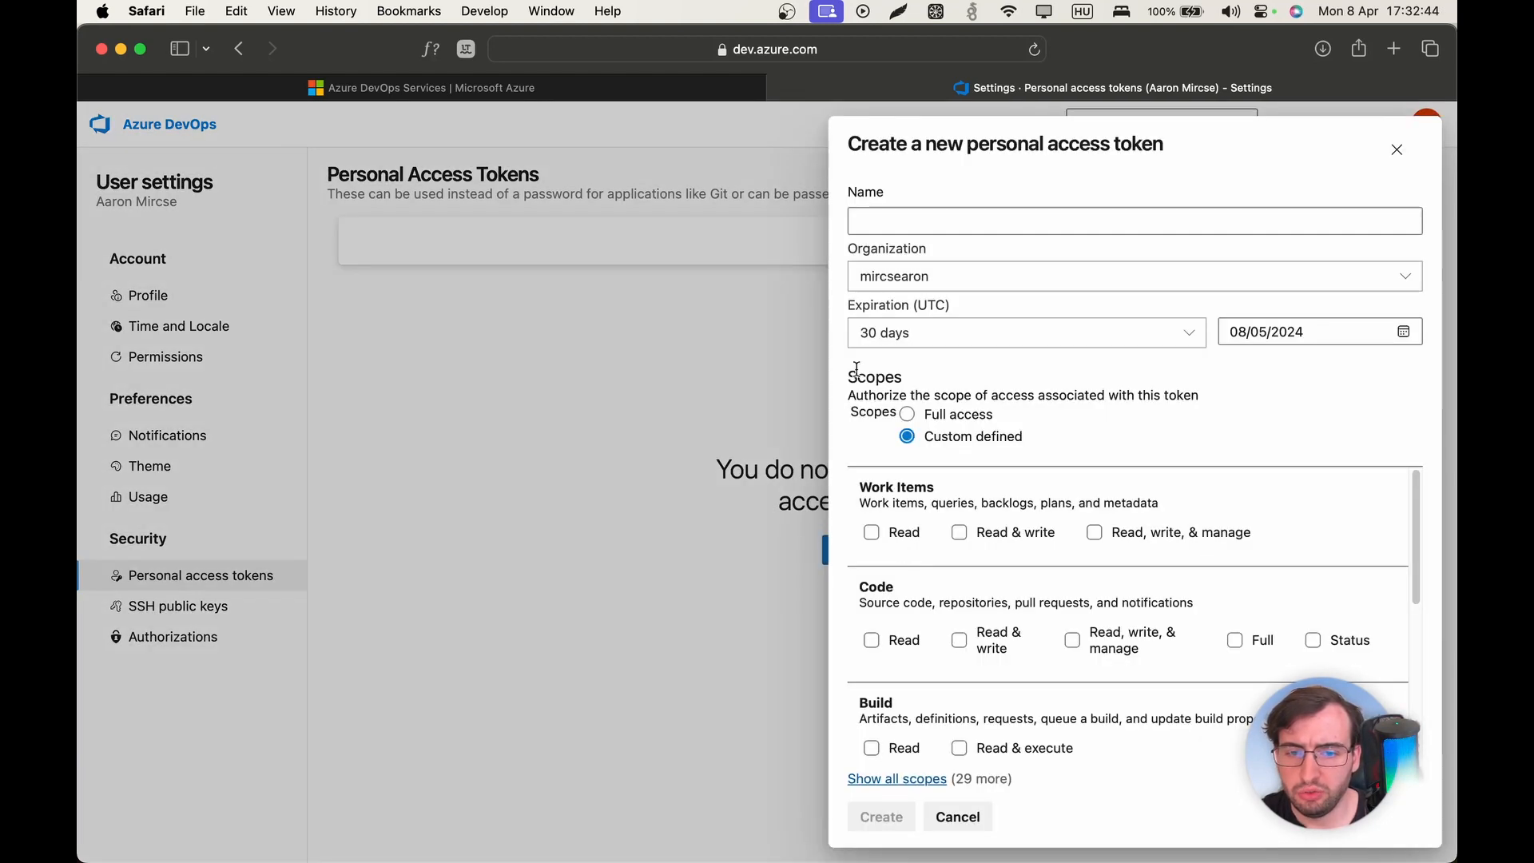
left_click(907, 414)
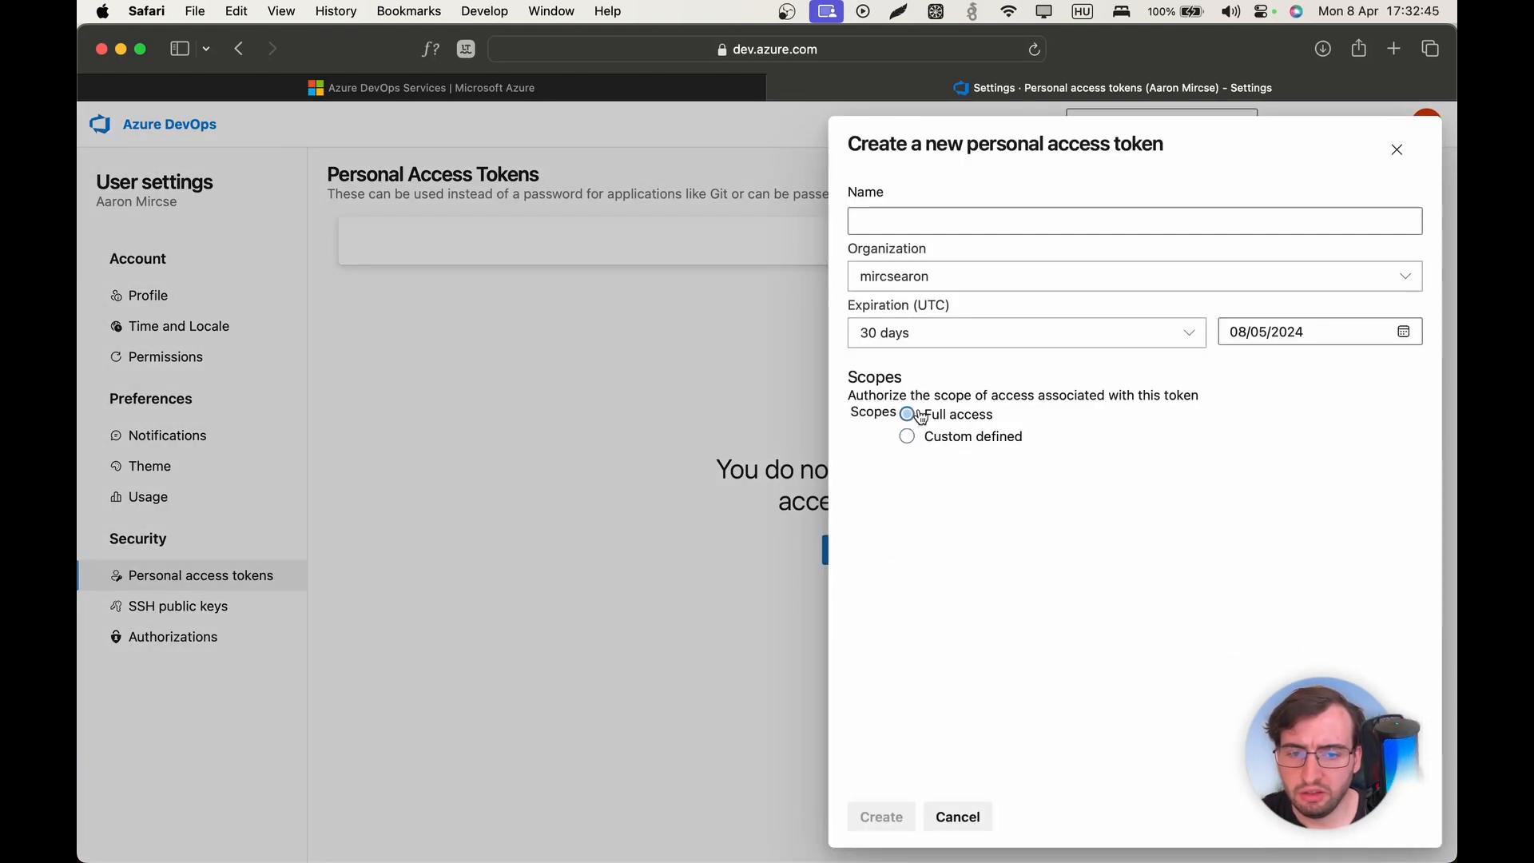
left_click(878, 229)
type("token")
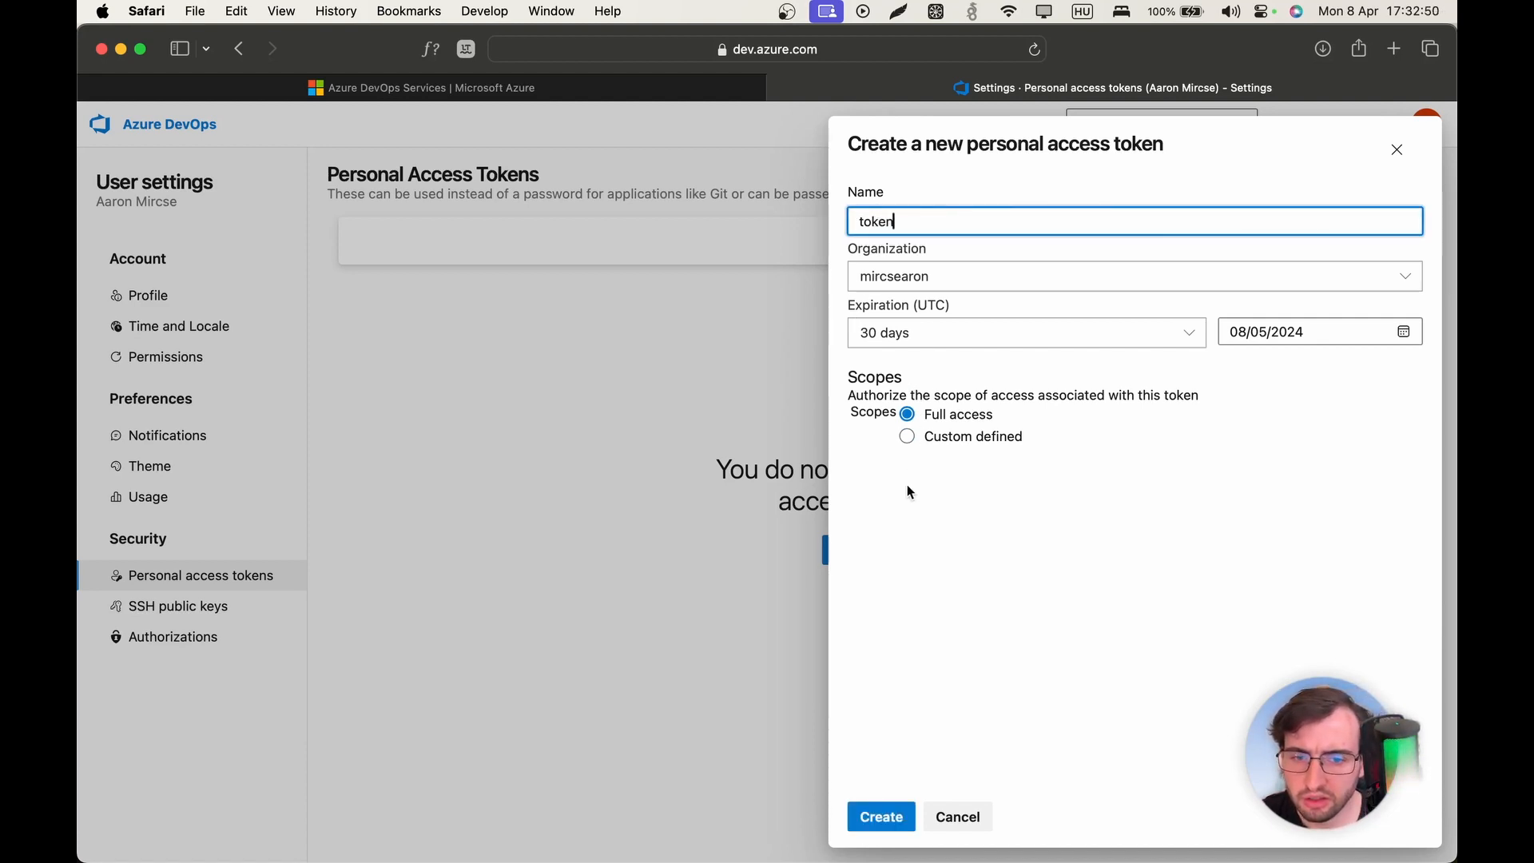
left_click(884, 813)
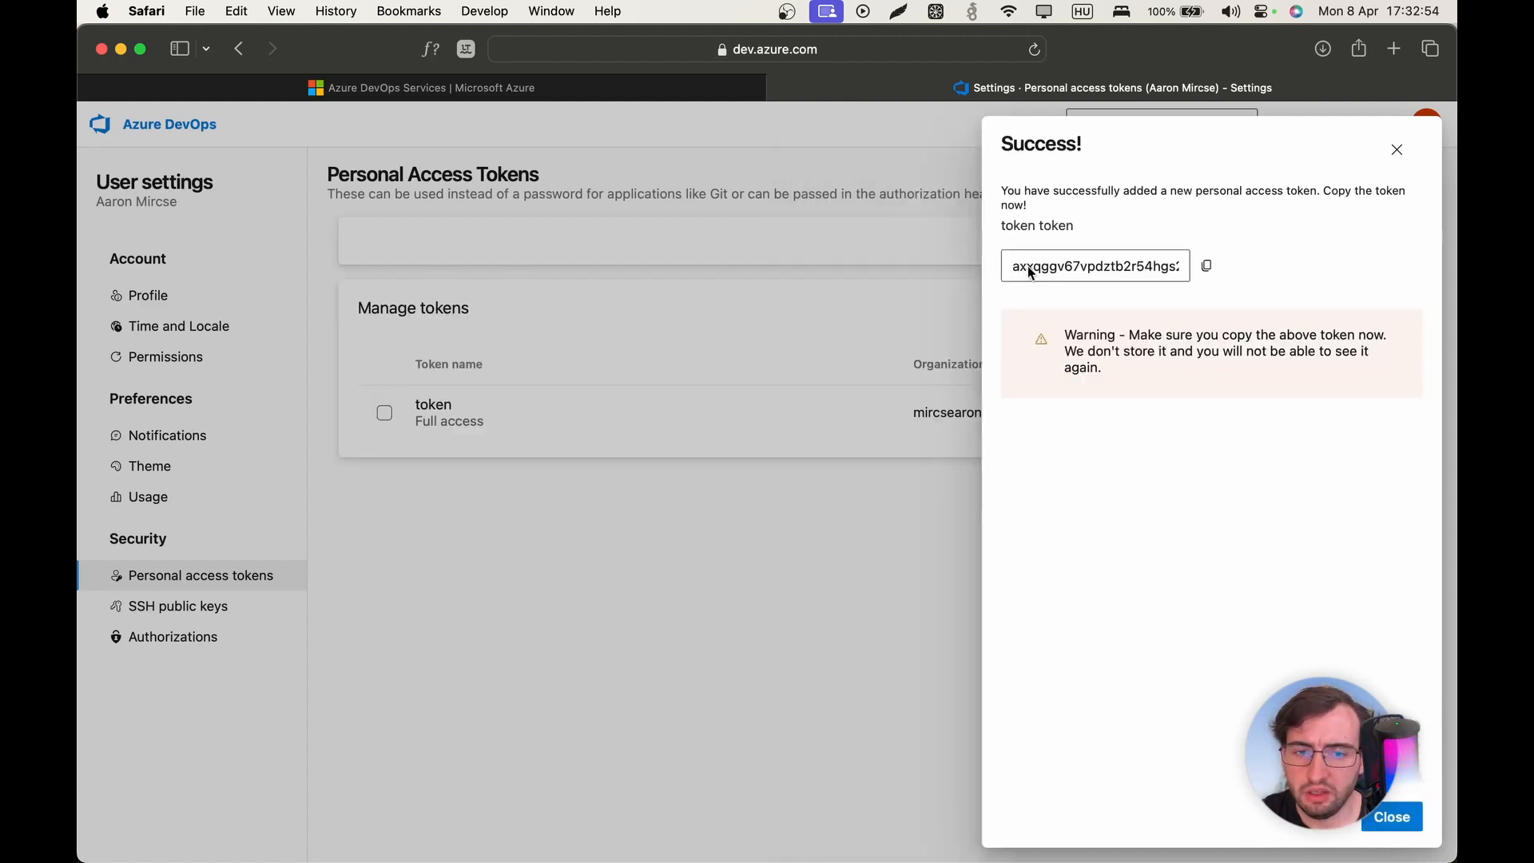
left_click(1210, 269)
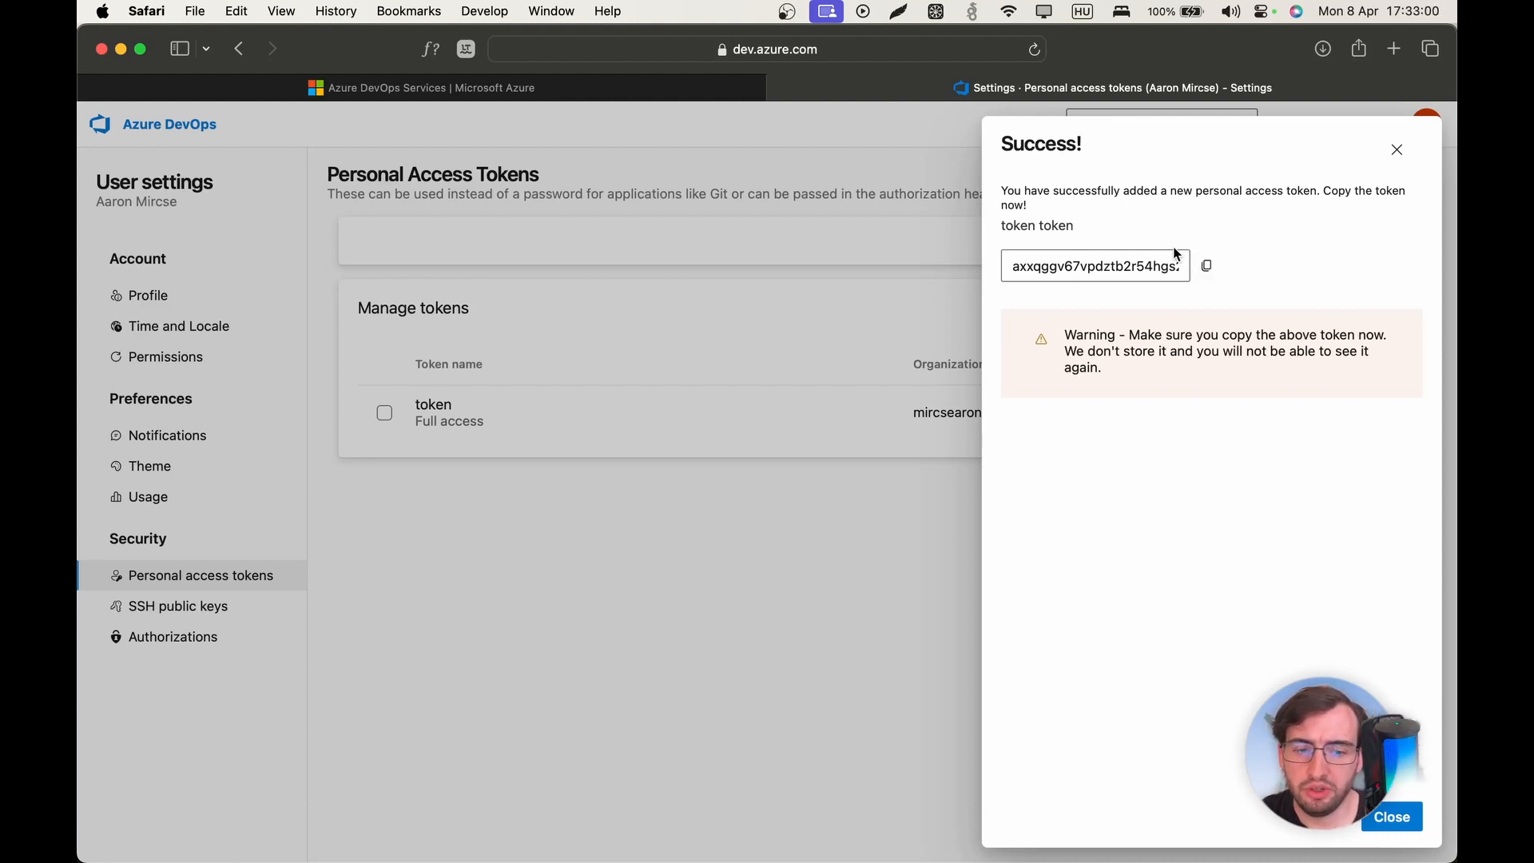
left_click(1395, 152)
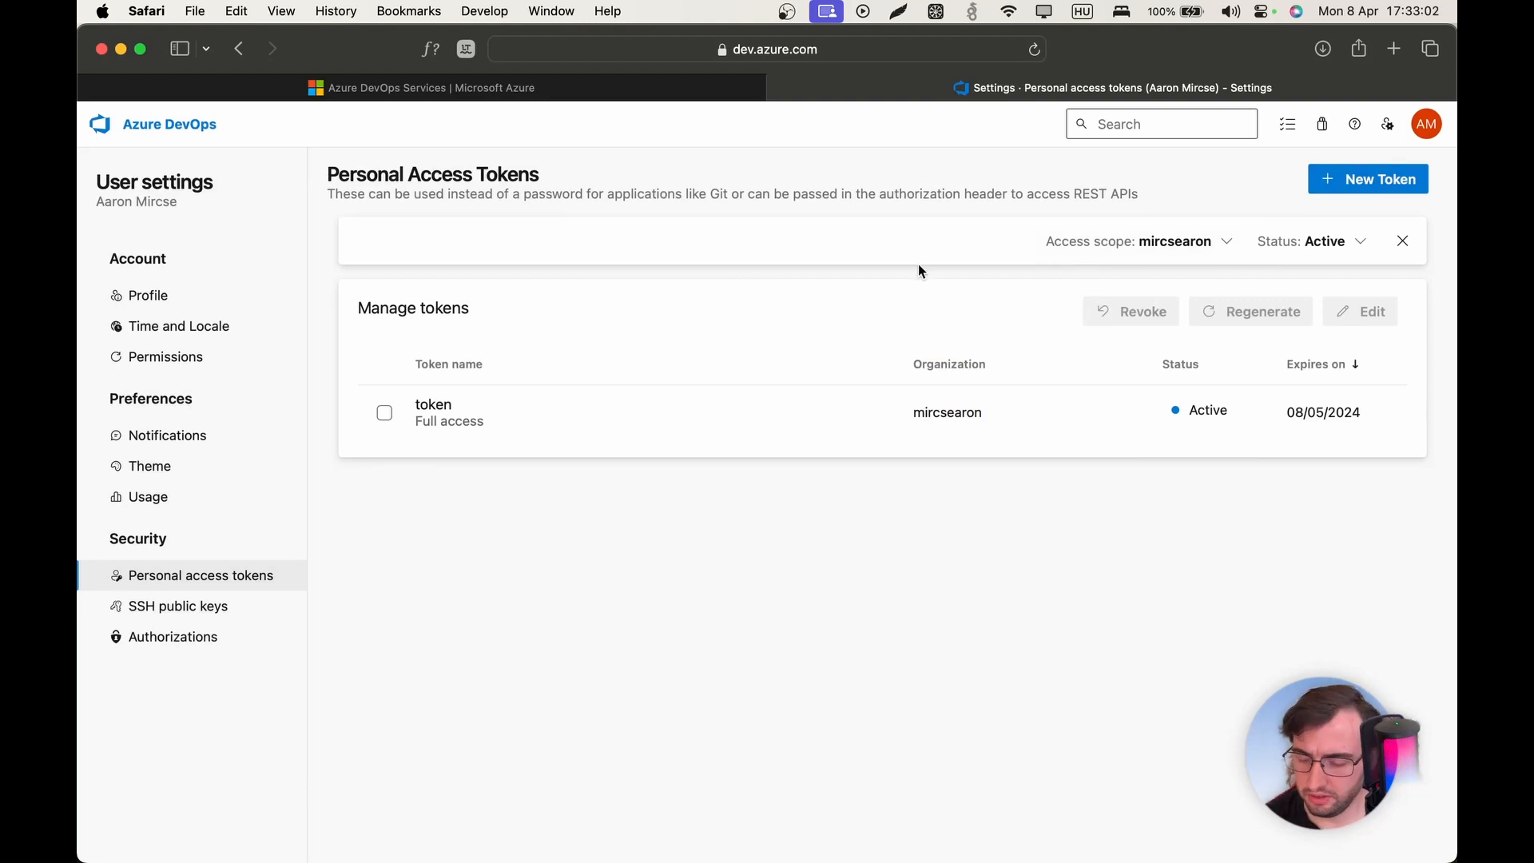
- Paste the personal access token into the agent setup in Terminal and register the agent with the default pool and agent name
key("super+Tab")
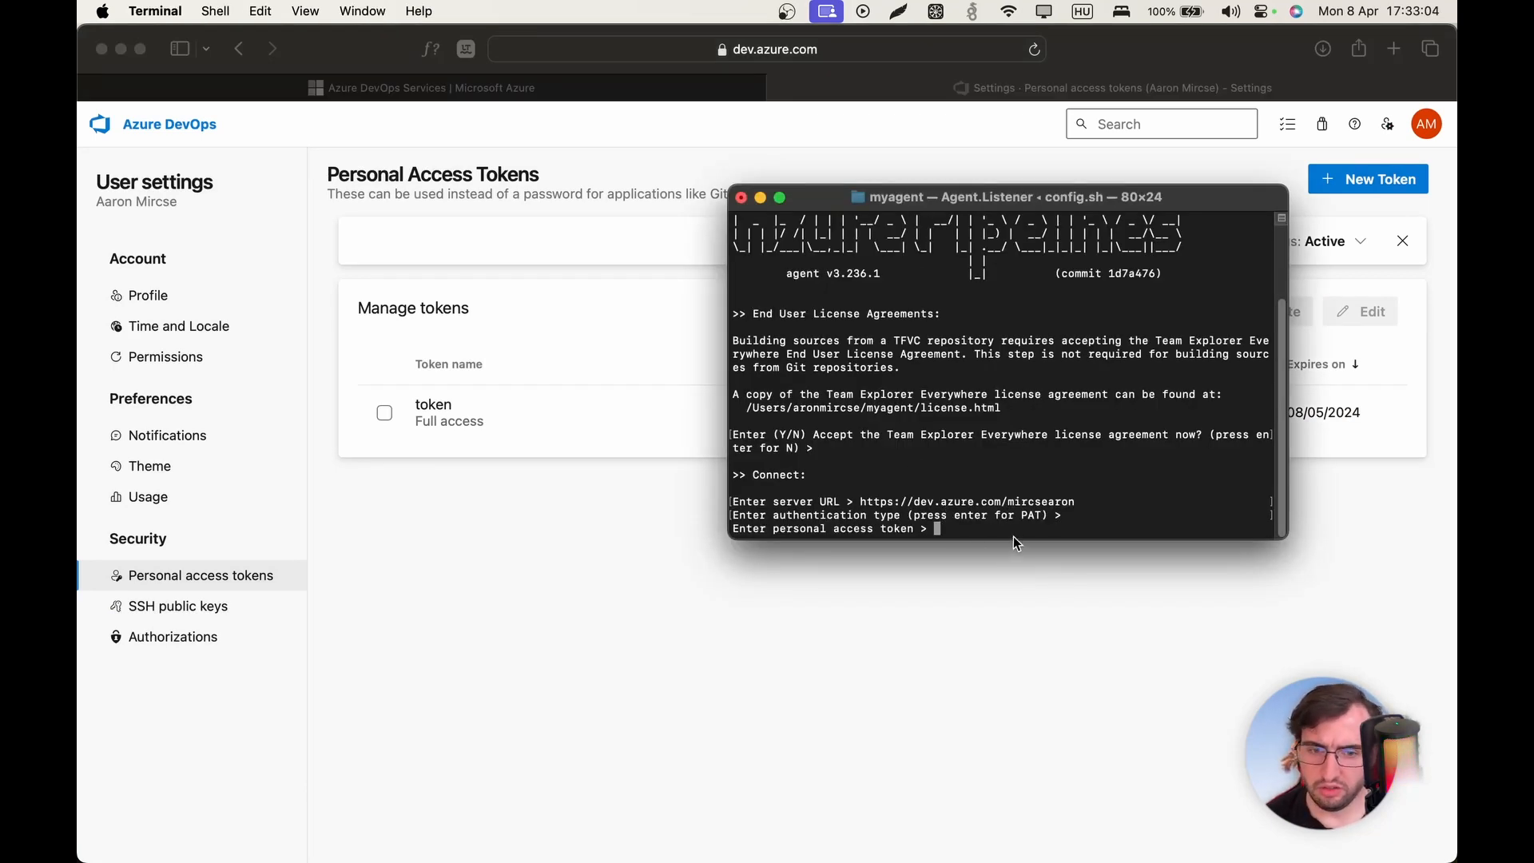
key("super+v")
key("Return")
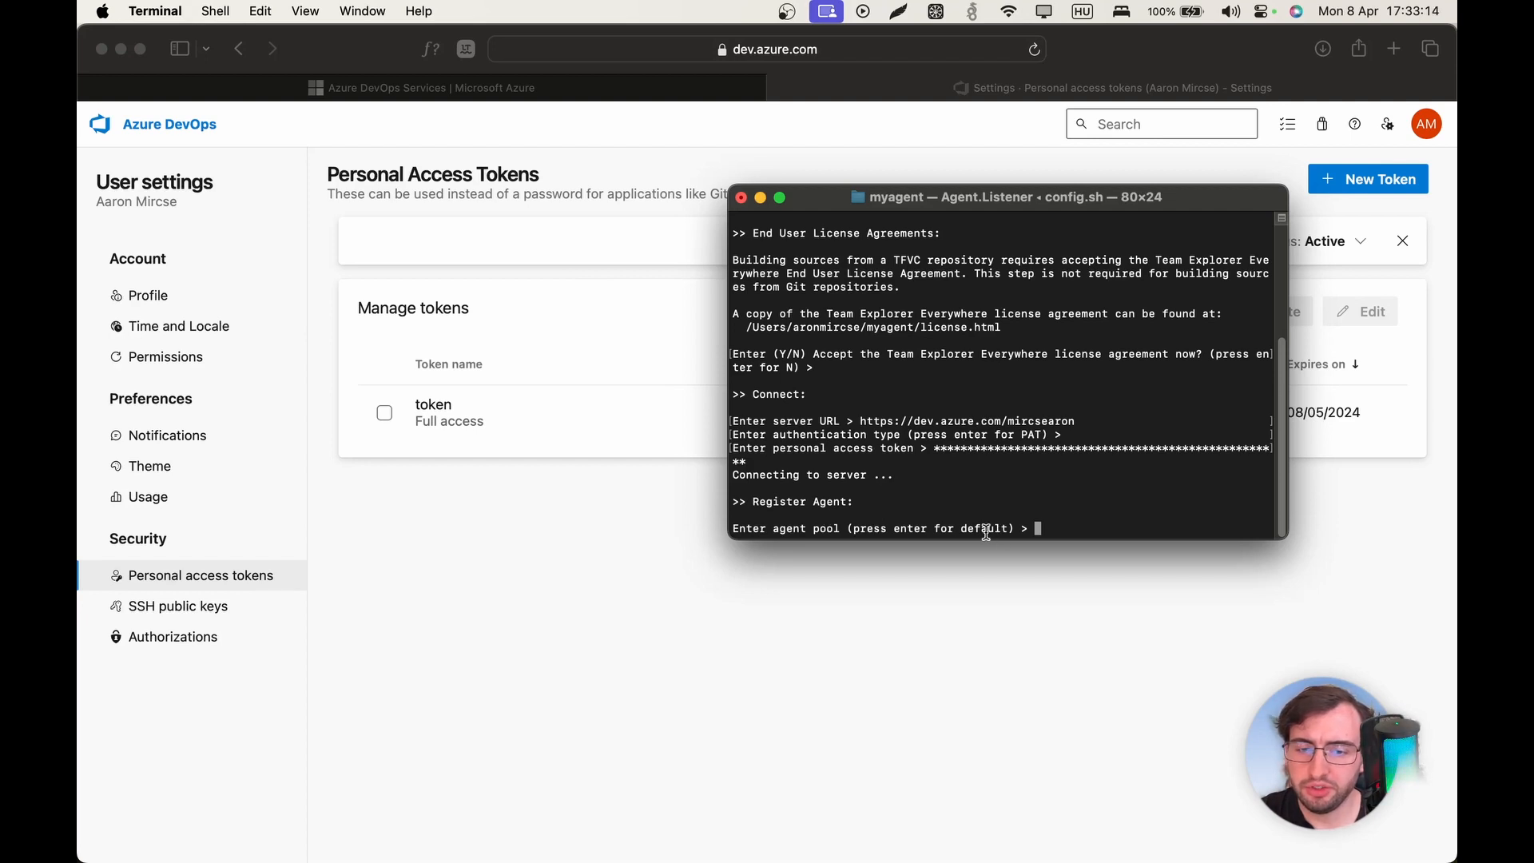
key("Return")
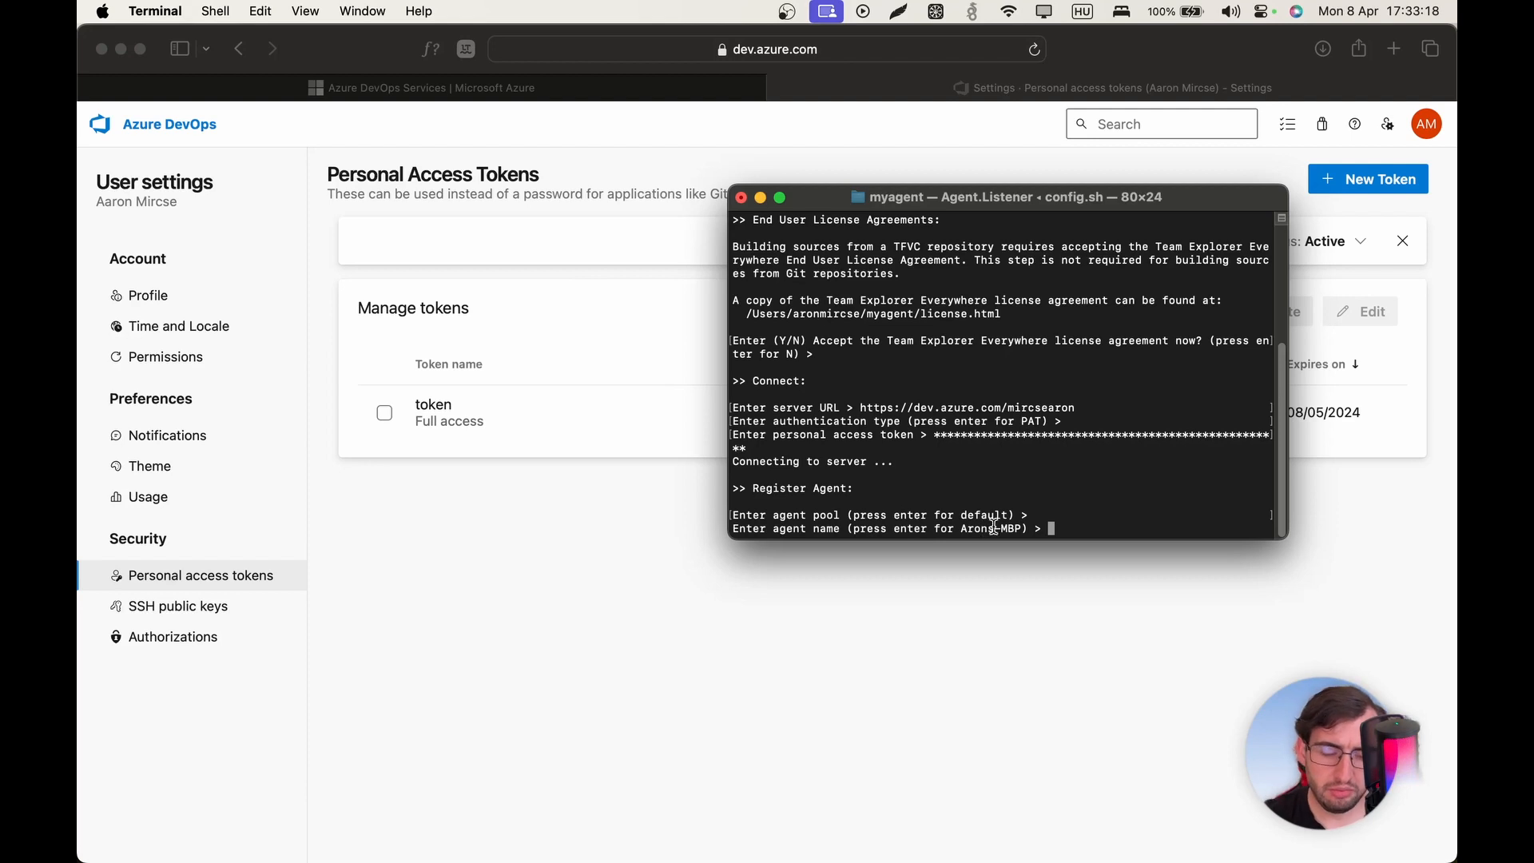
key("Return")
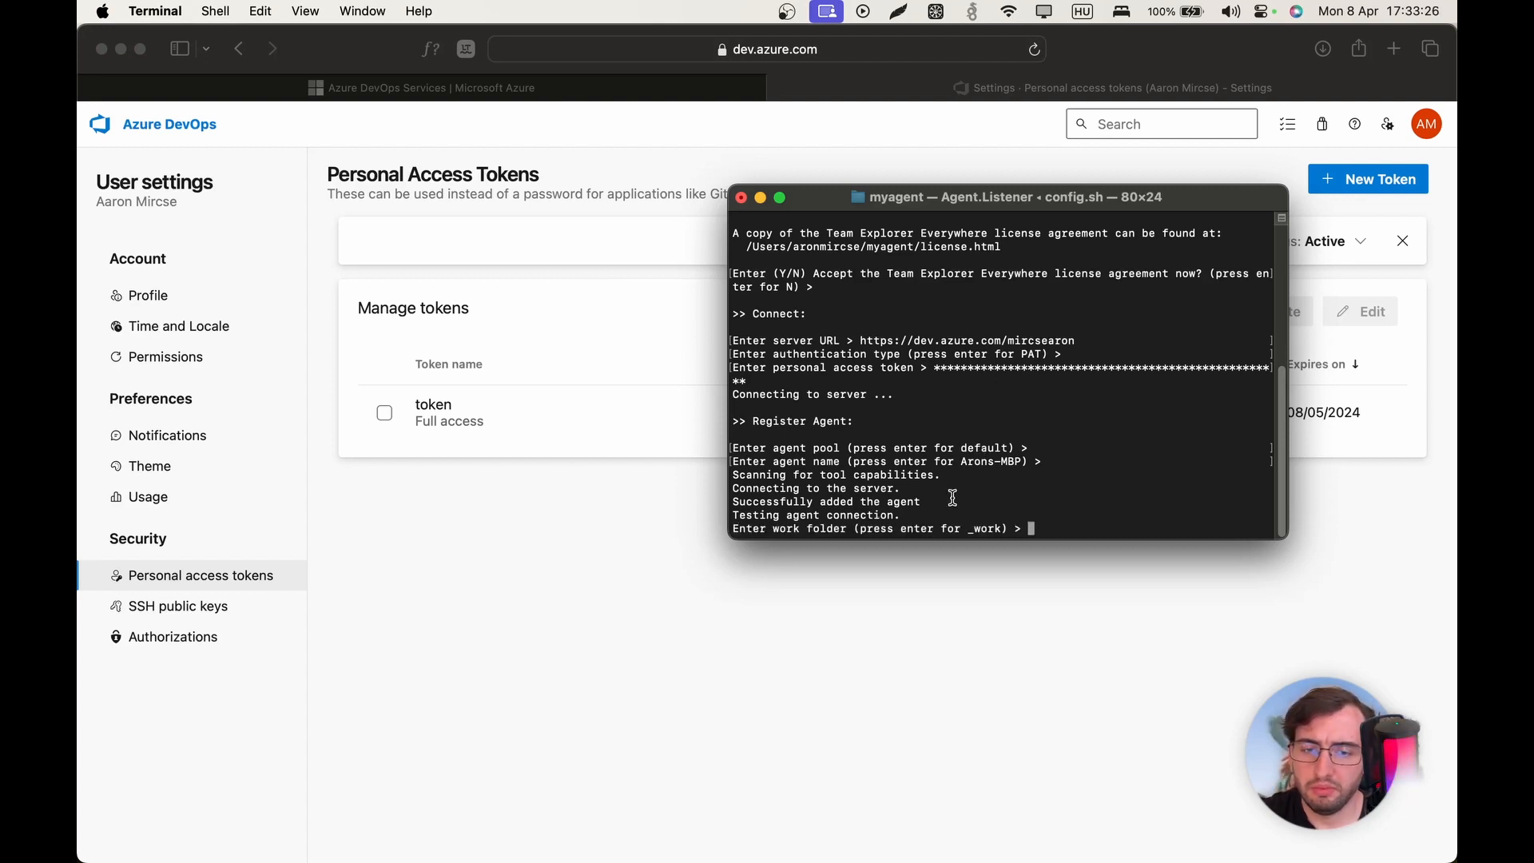
- Accept the default work folder _work for the agent and start it with ./run.sh
key("Return")
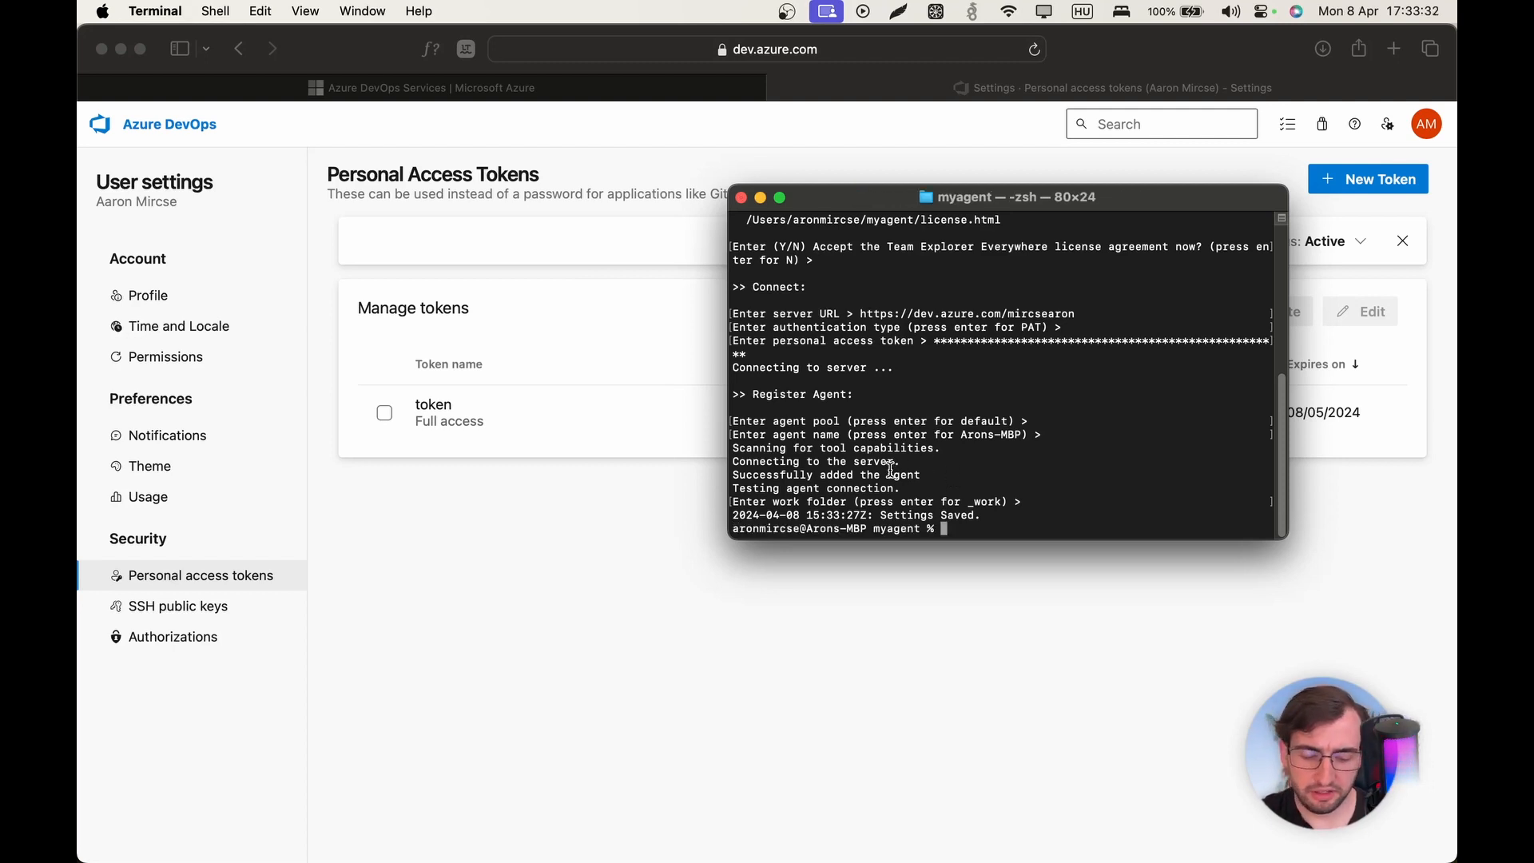
type(".")
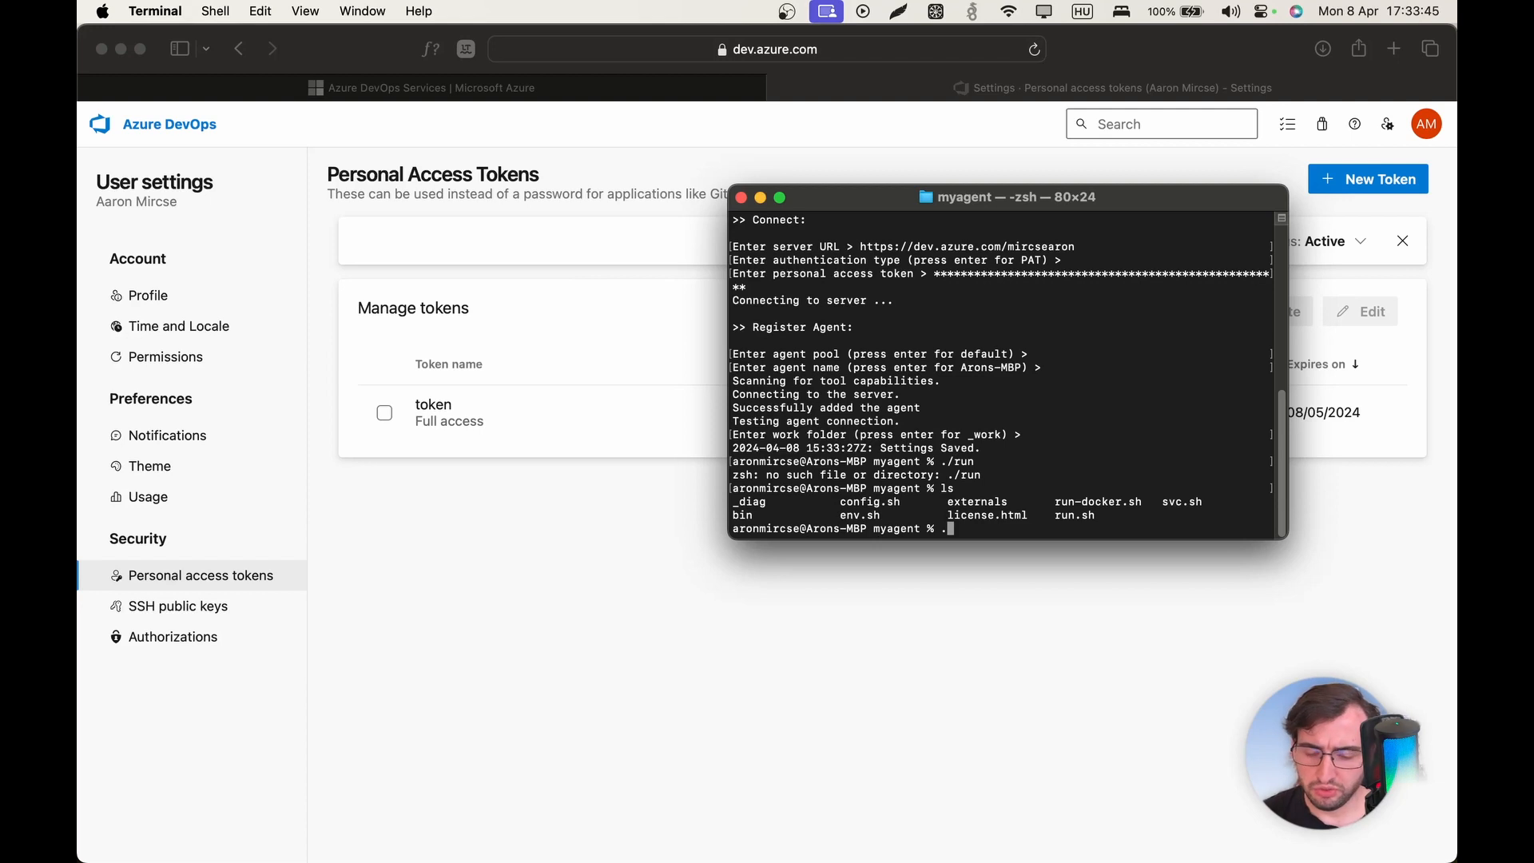
type("//run.sh")
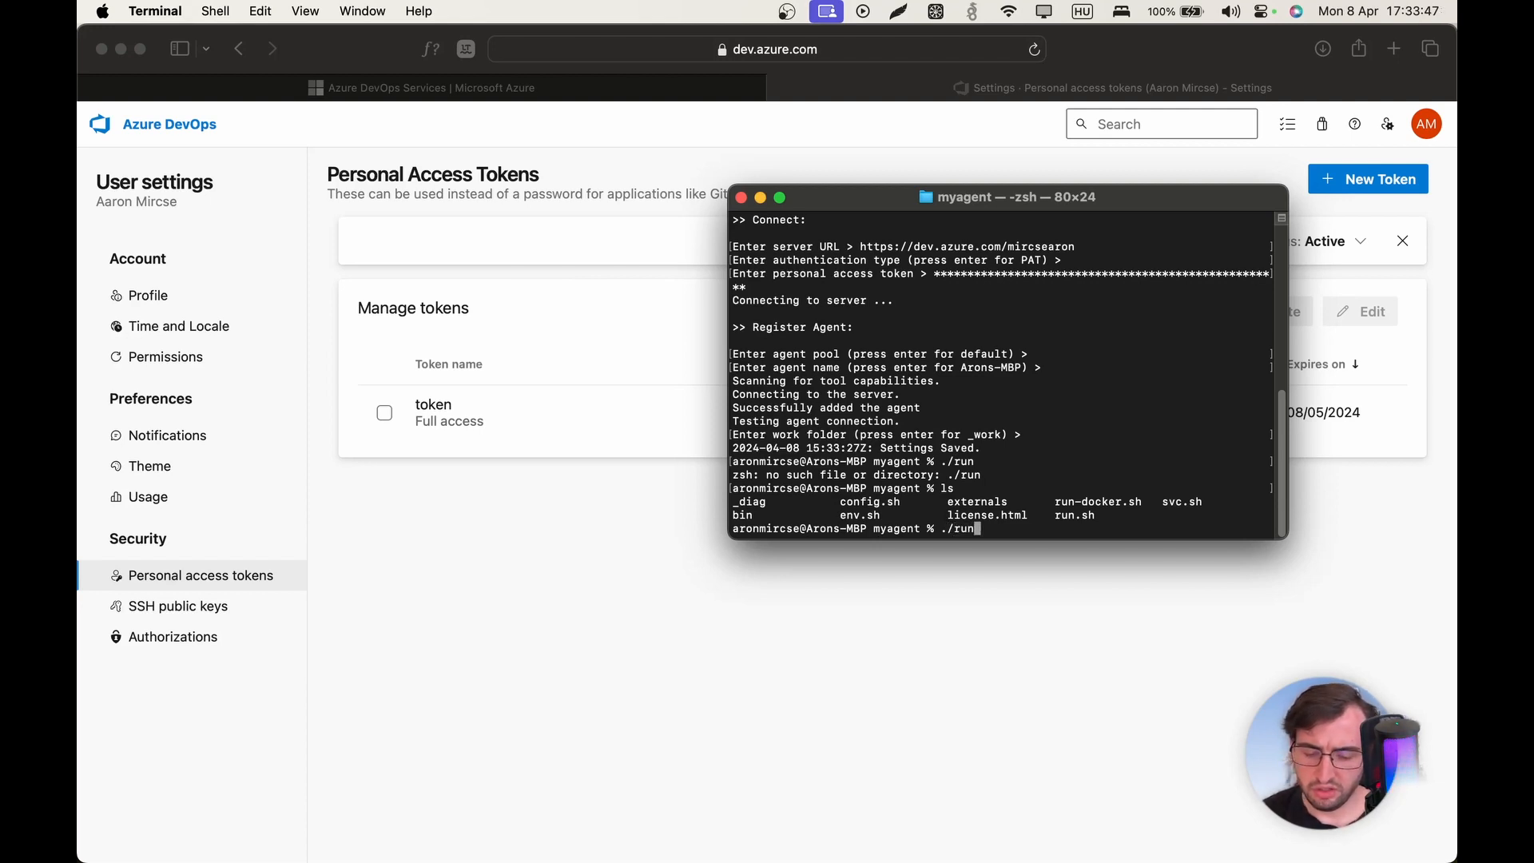
key("Return")
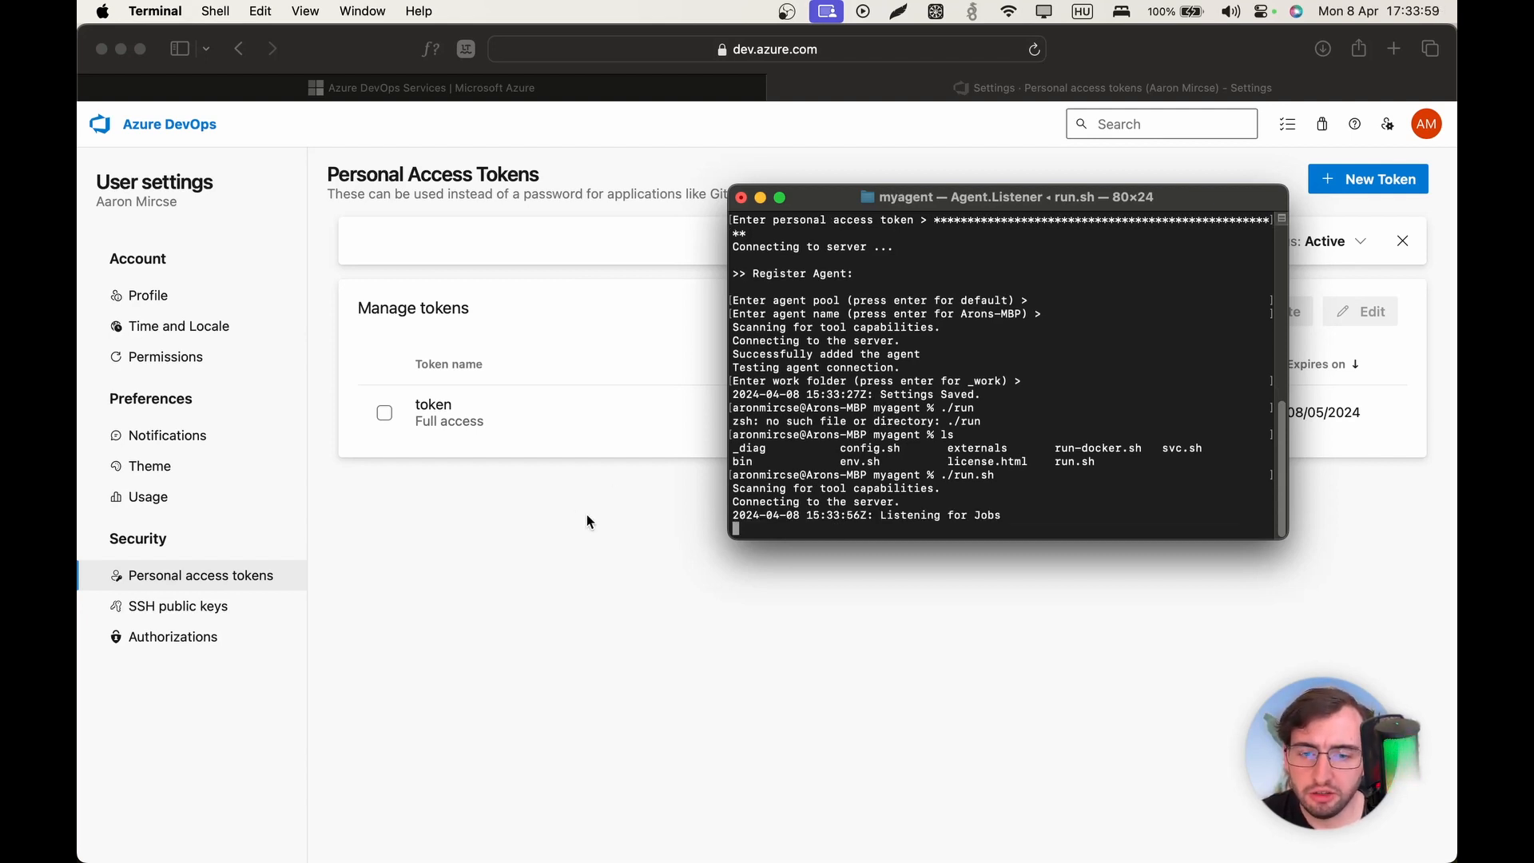
- Switch to Safari and open the agents list of the Default agent pool in the organization settings
left_click(541, 559)
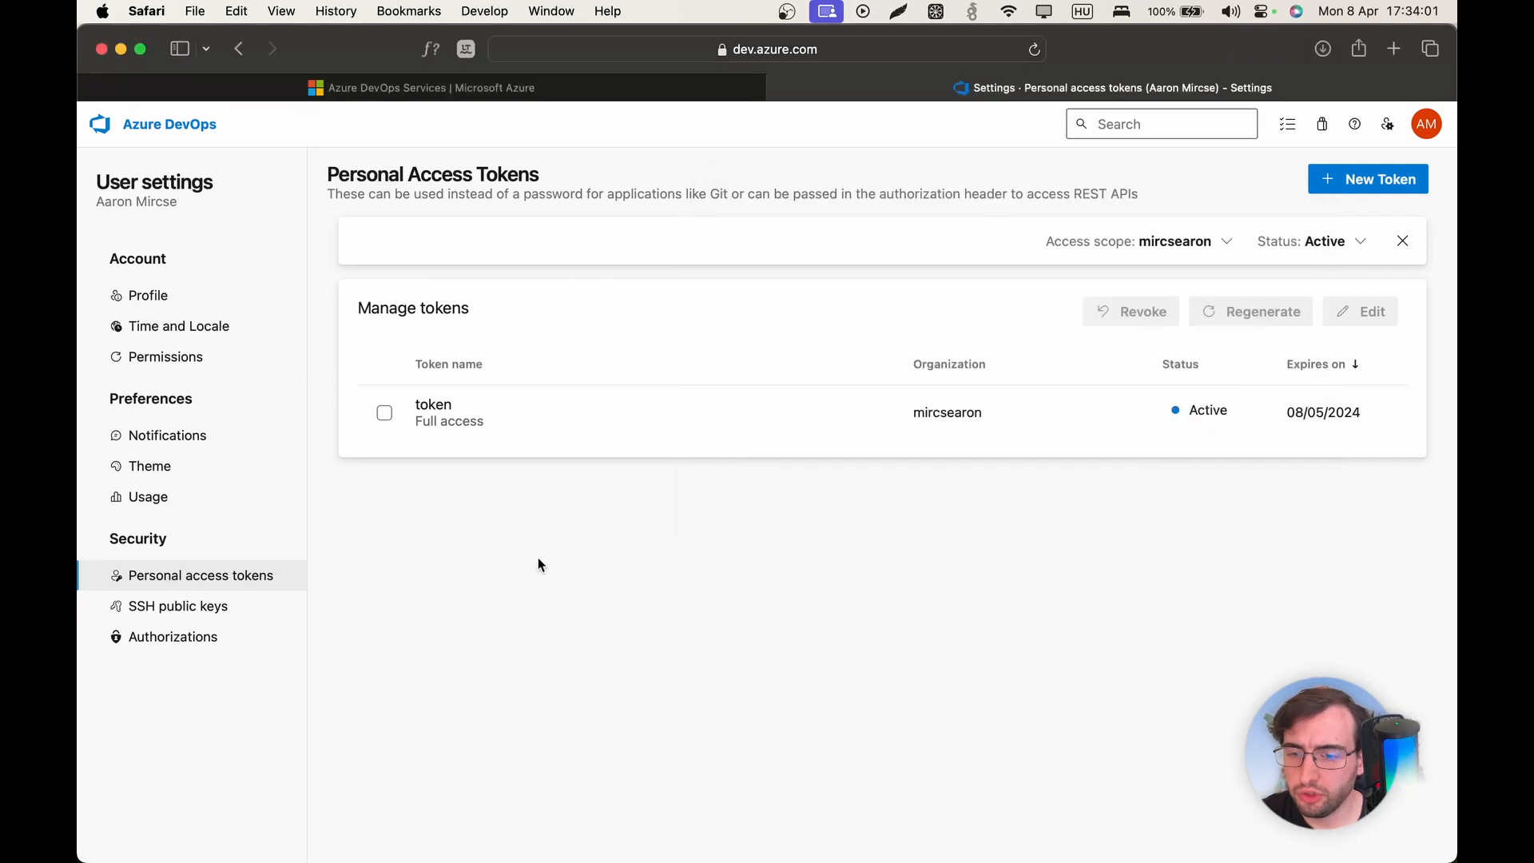
left_click(171, 130)
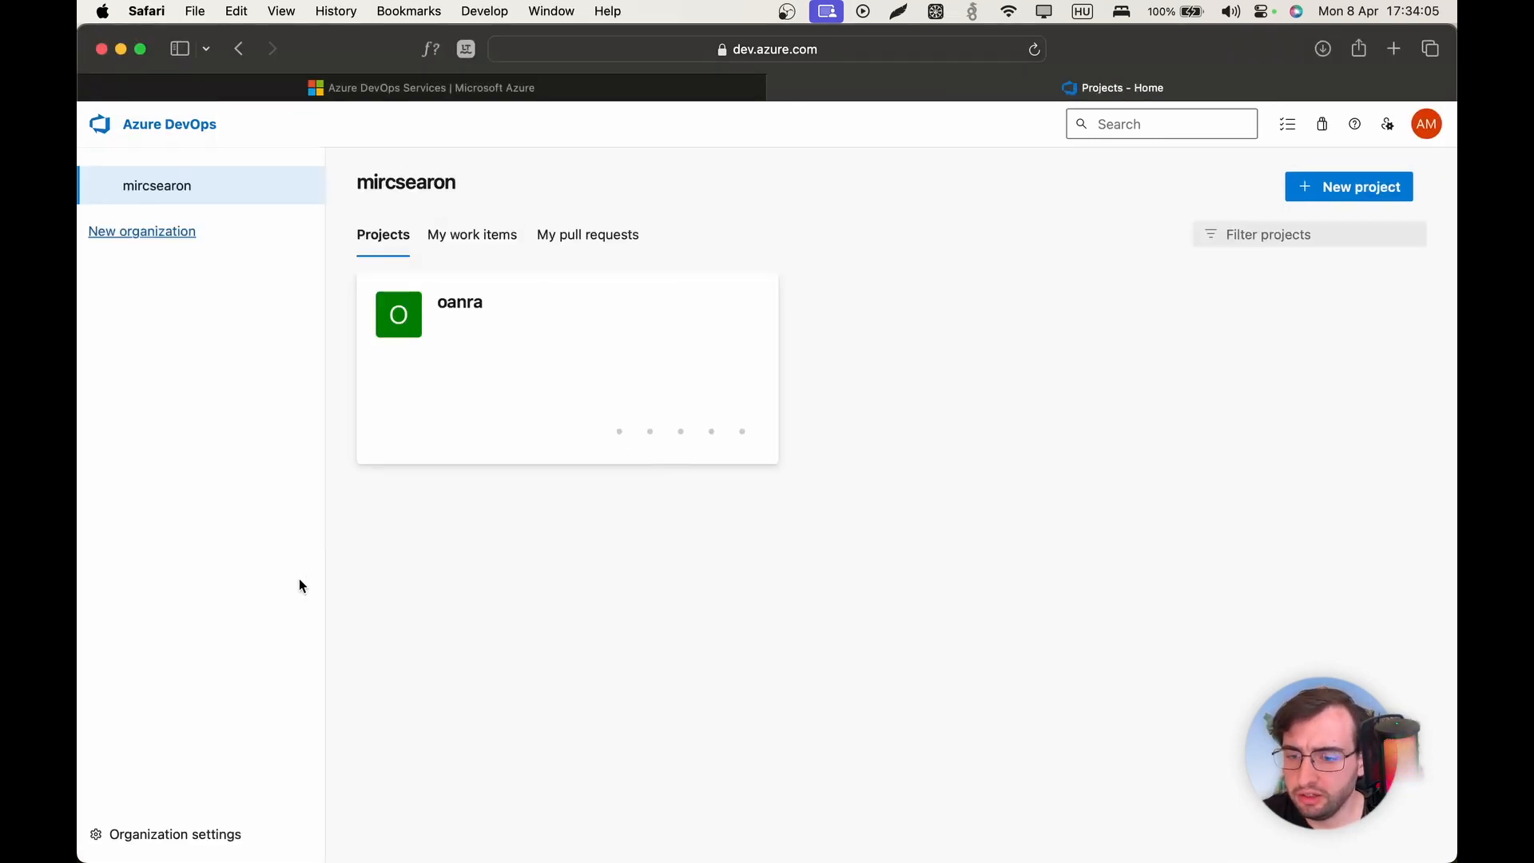
left_click(128, 833)
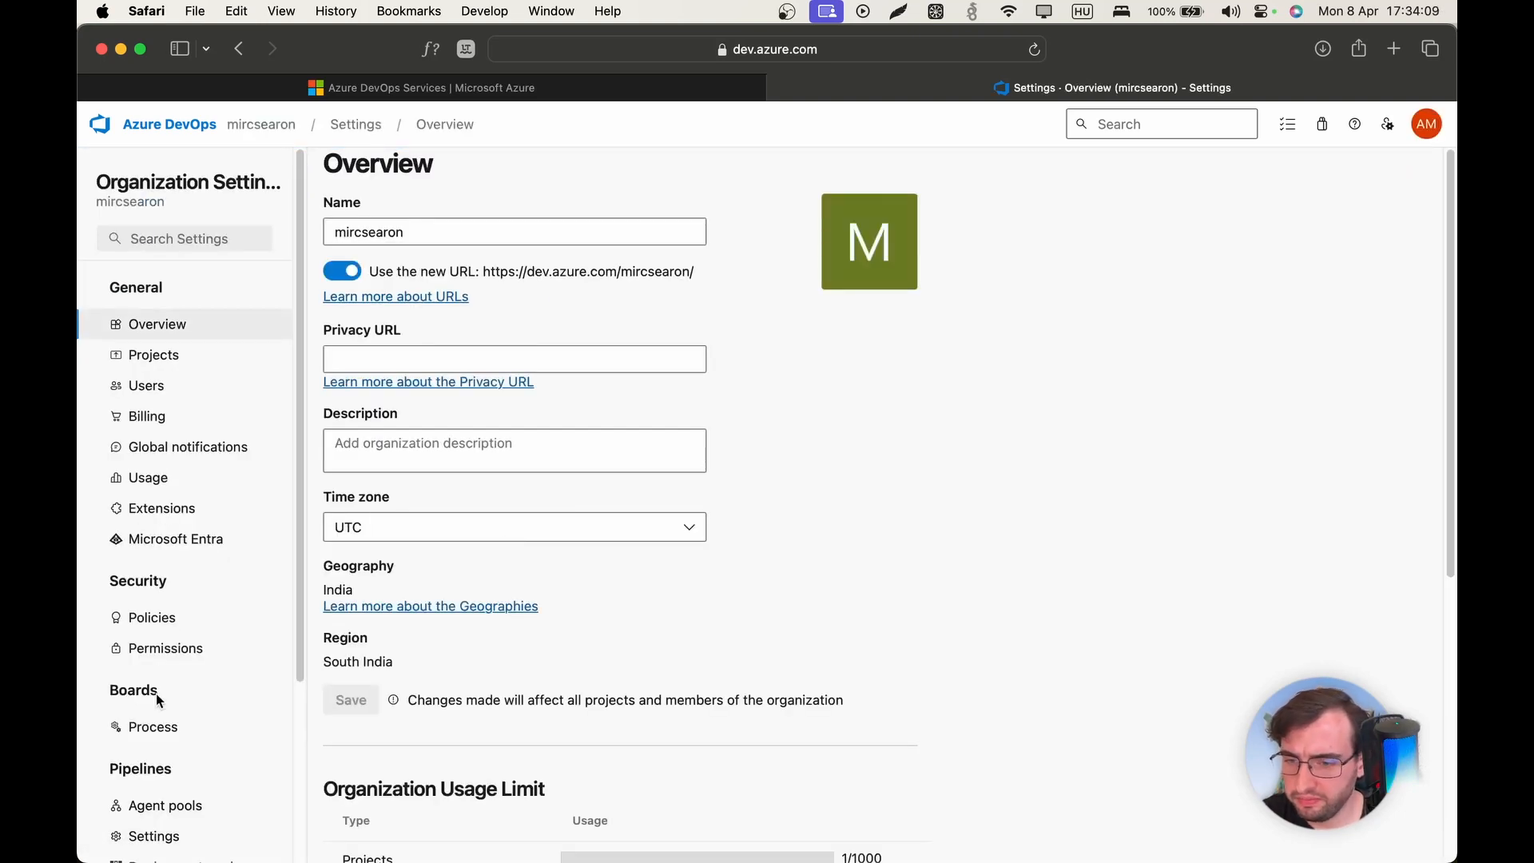
left_click(179, 800)
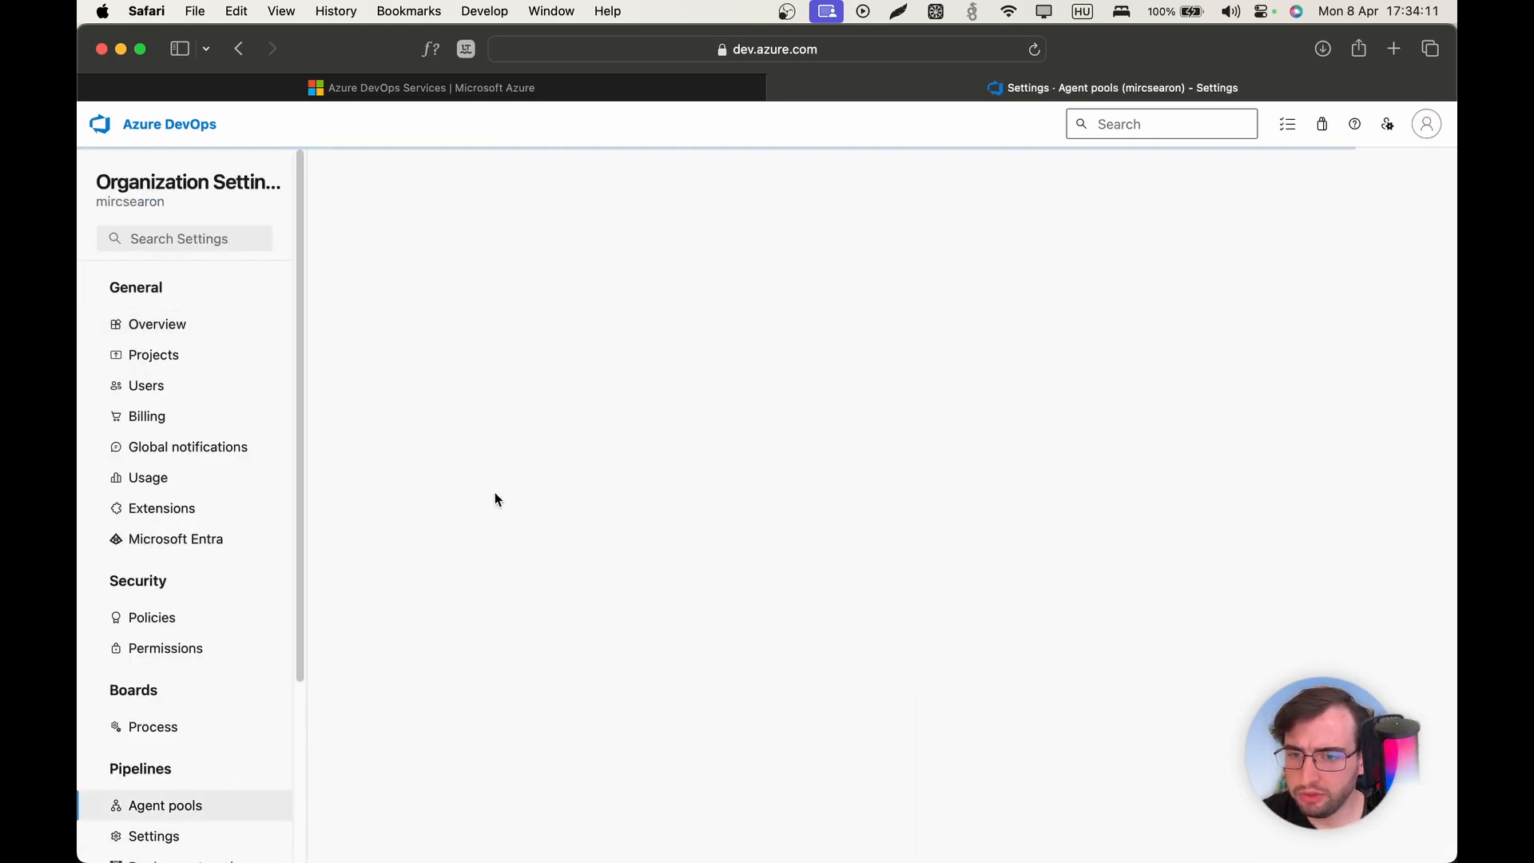
left_click(438, 342)
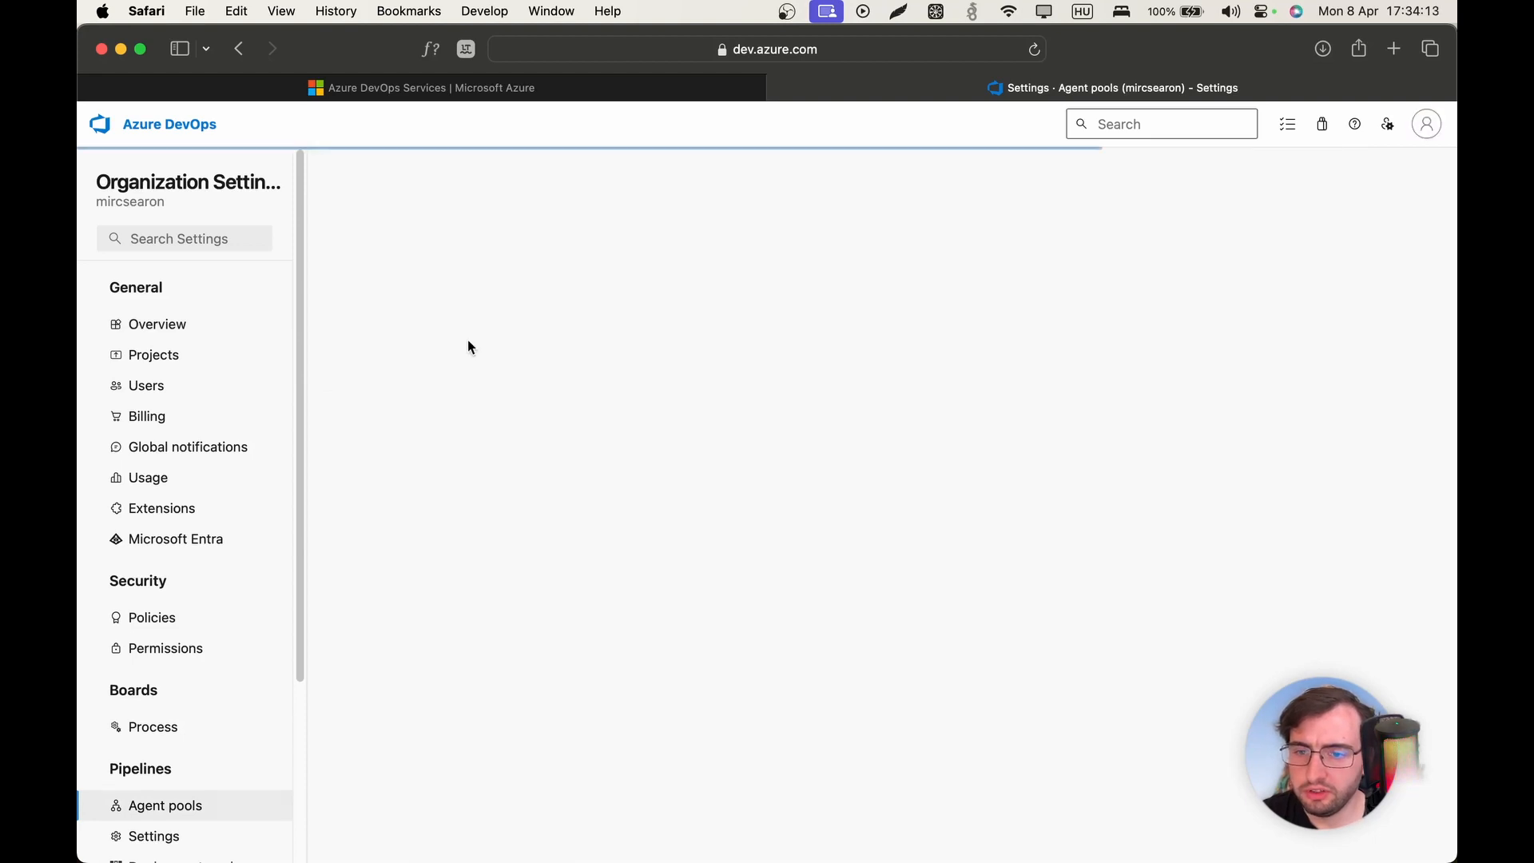
left_click(402, 231)
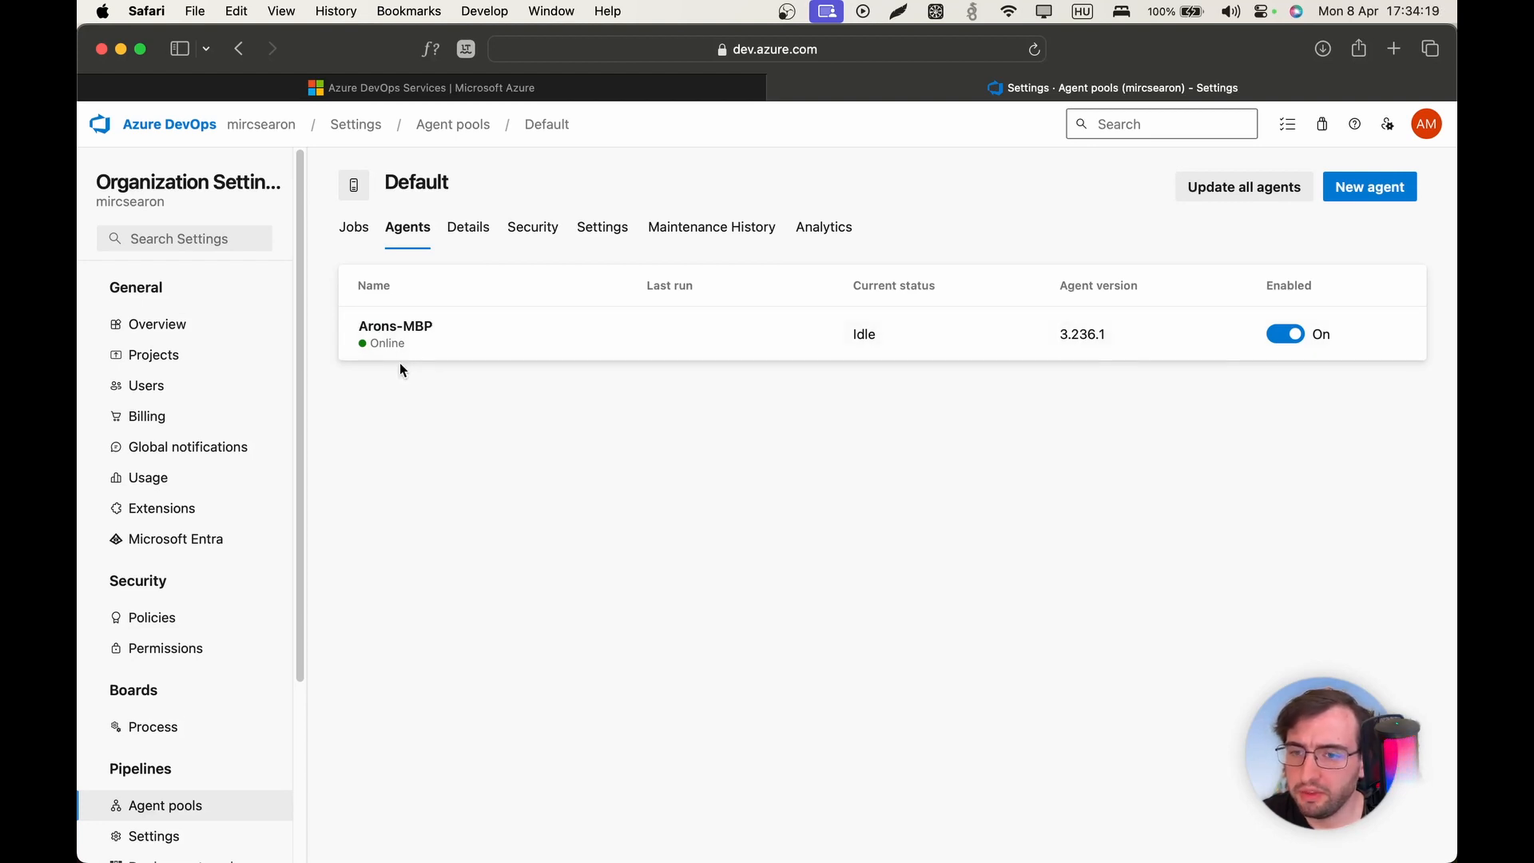
- Create a pipeline in the oanra project from the oanra Azure Repos Git repository using the Starter pipeline template
left_click(155, 137)
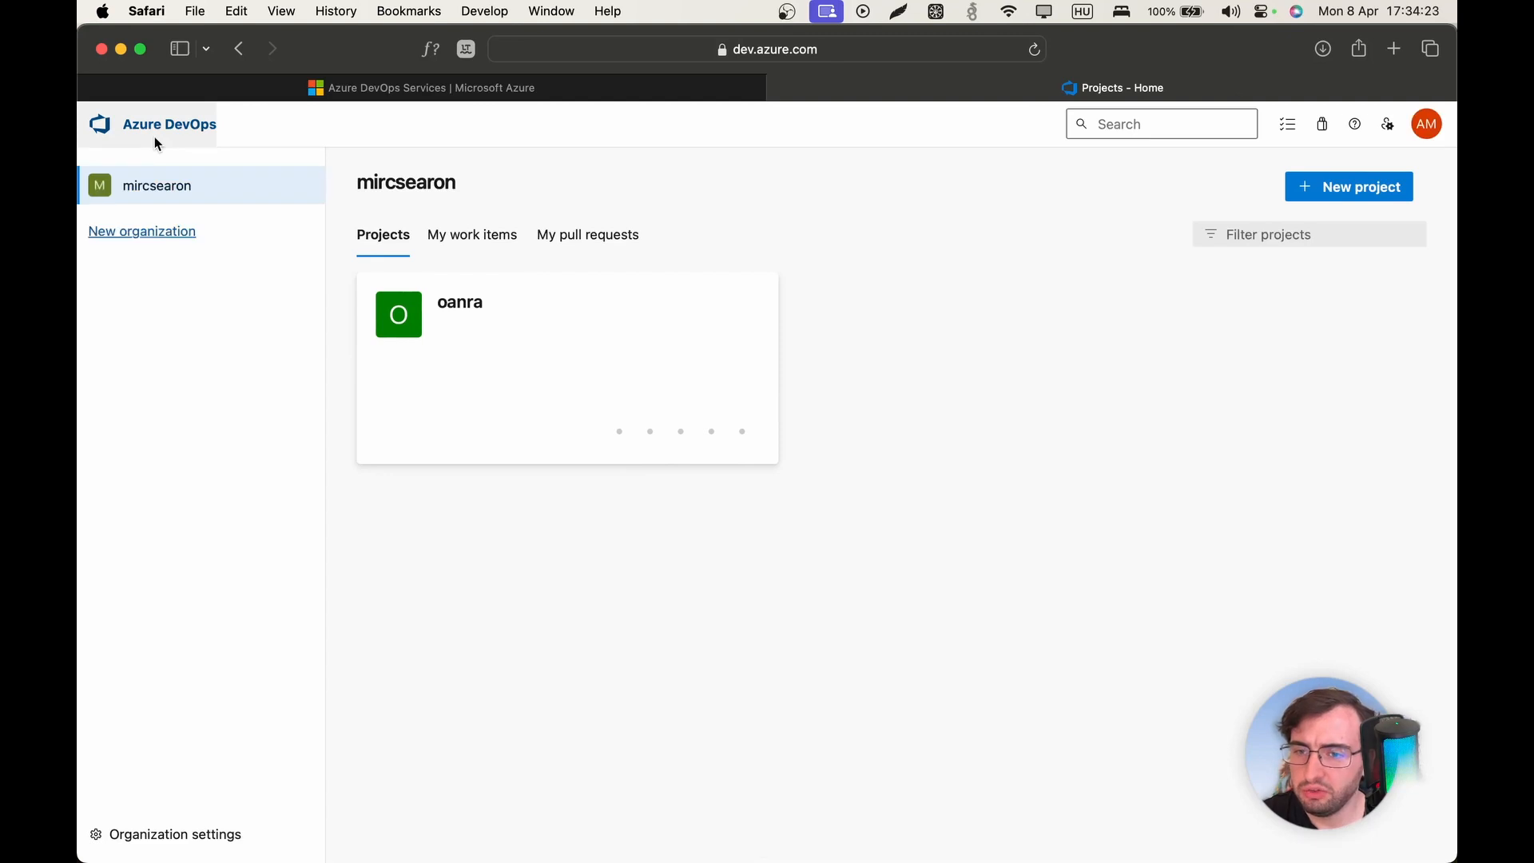
left_click(421, 334)
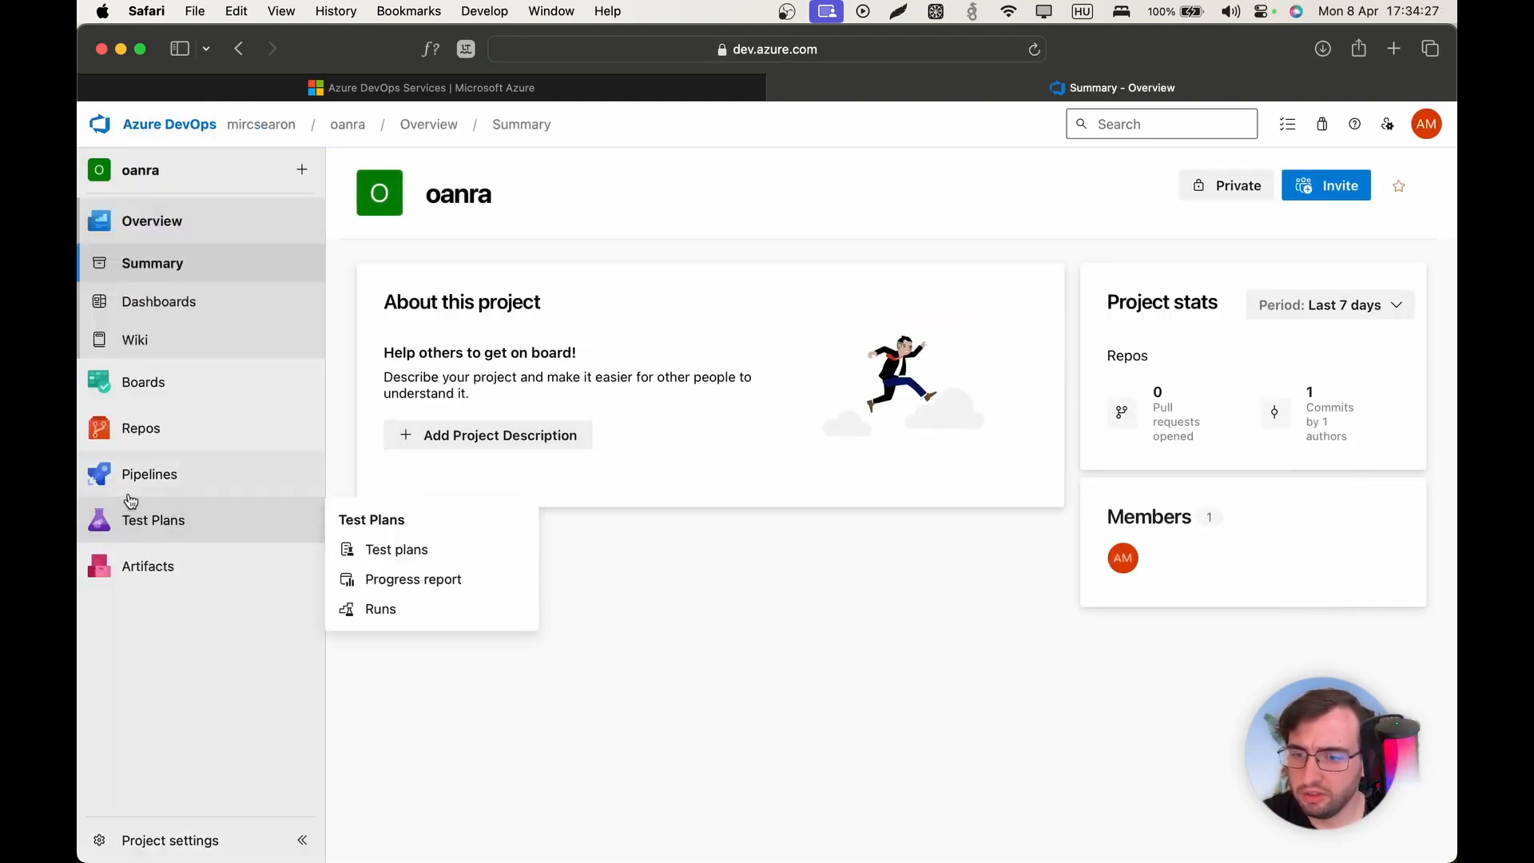
left_click(147, 475)
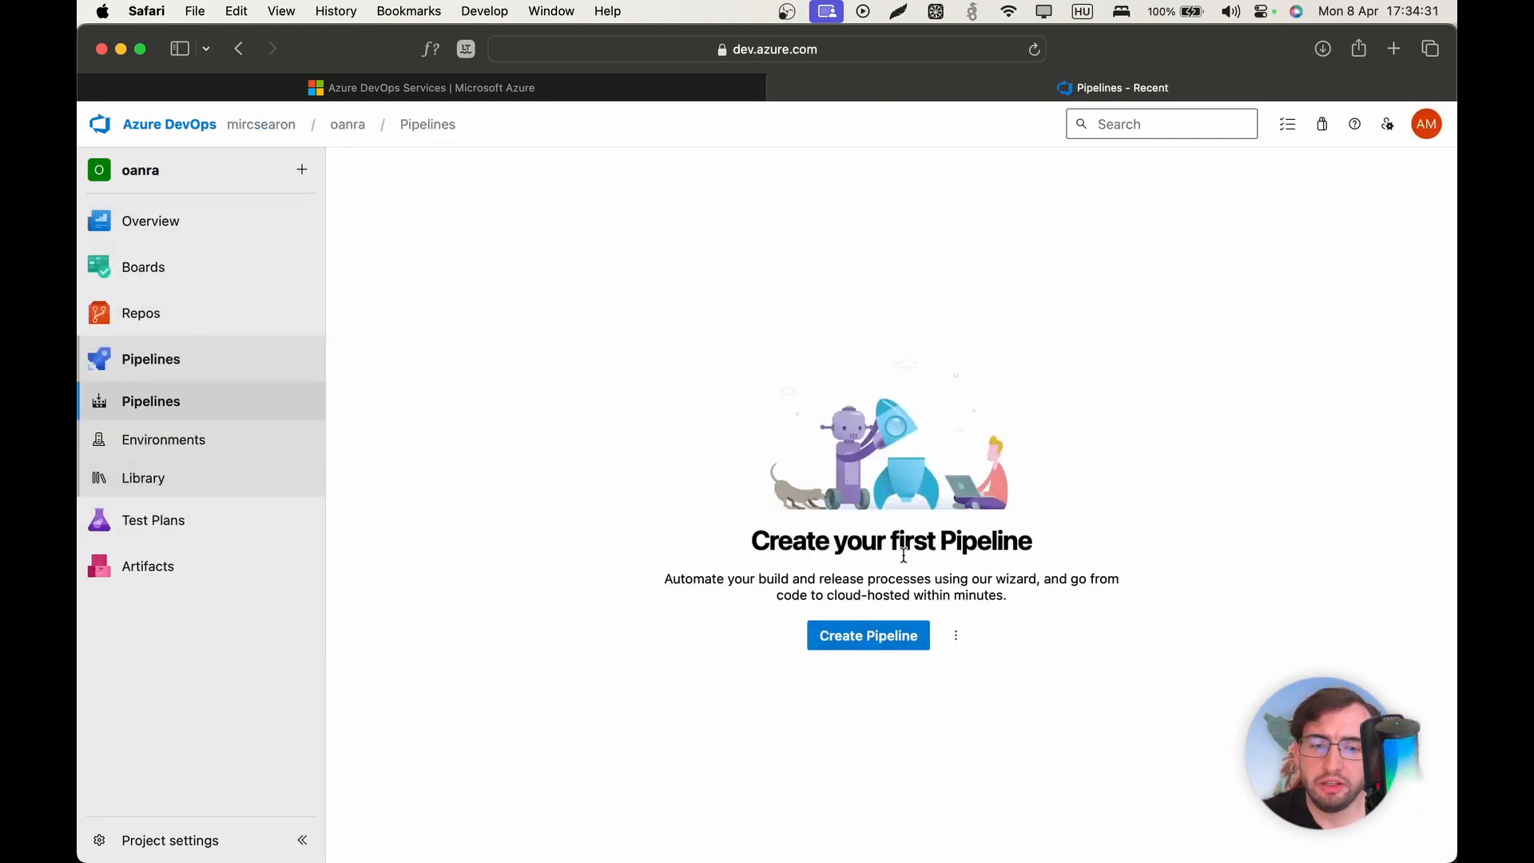
left_click(827, 628)
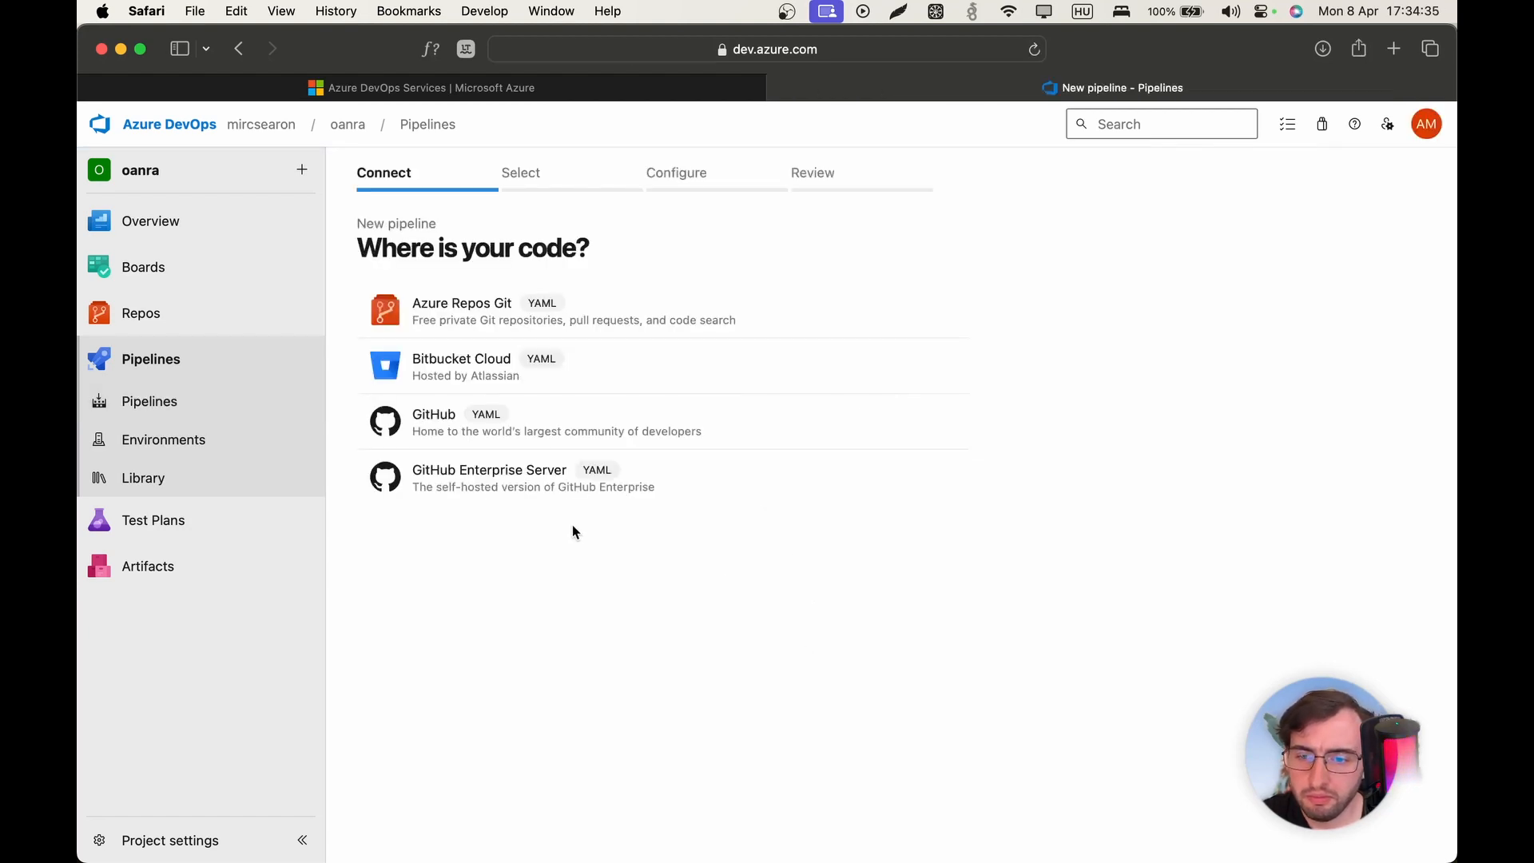
left_click(438, 320)
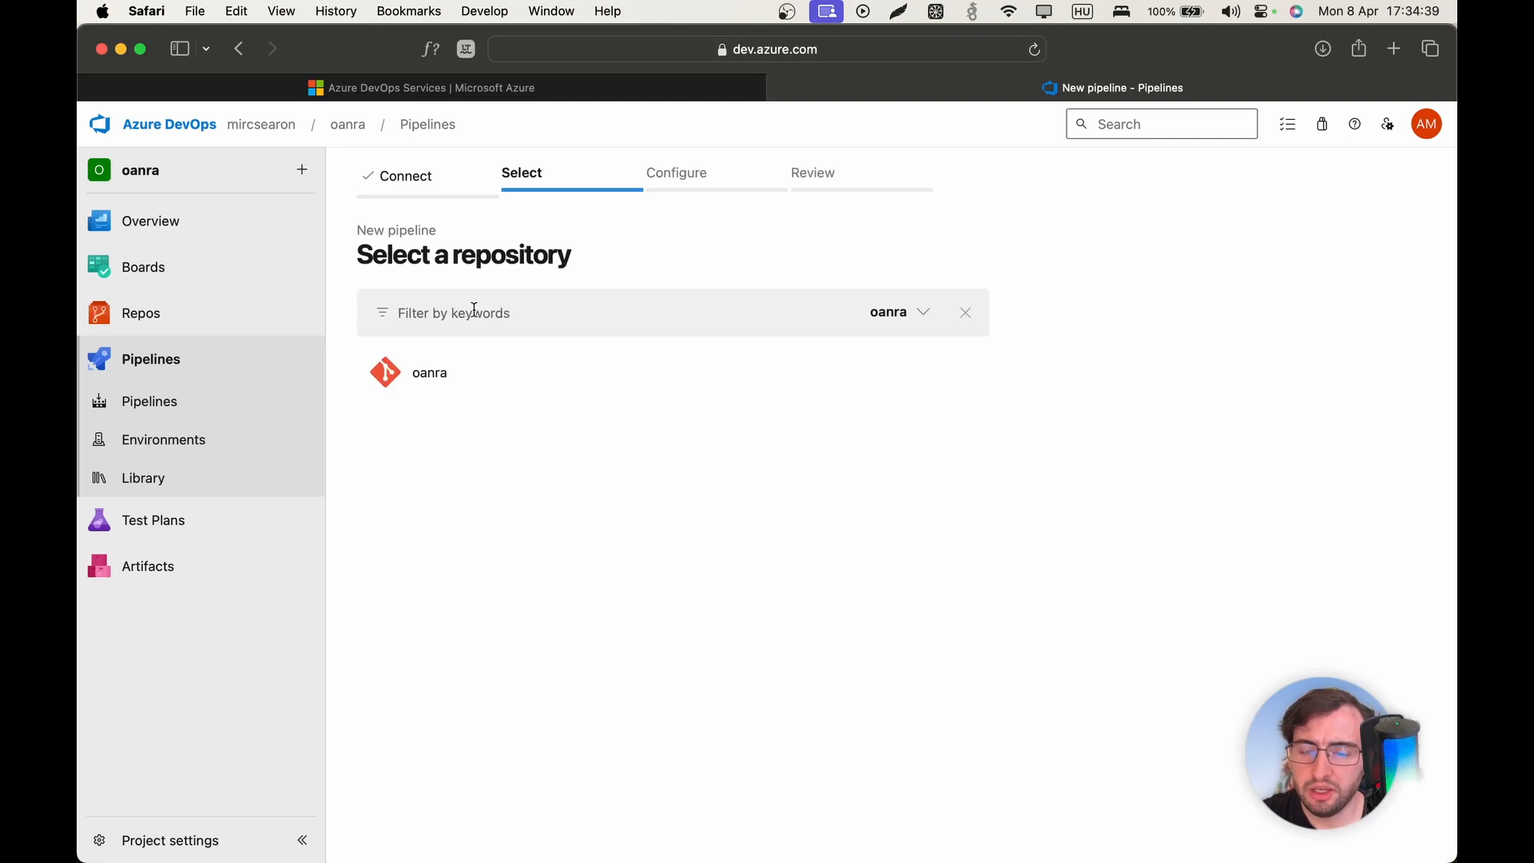
left_click(444, 389)
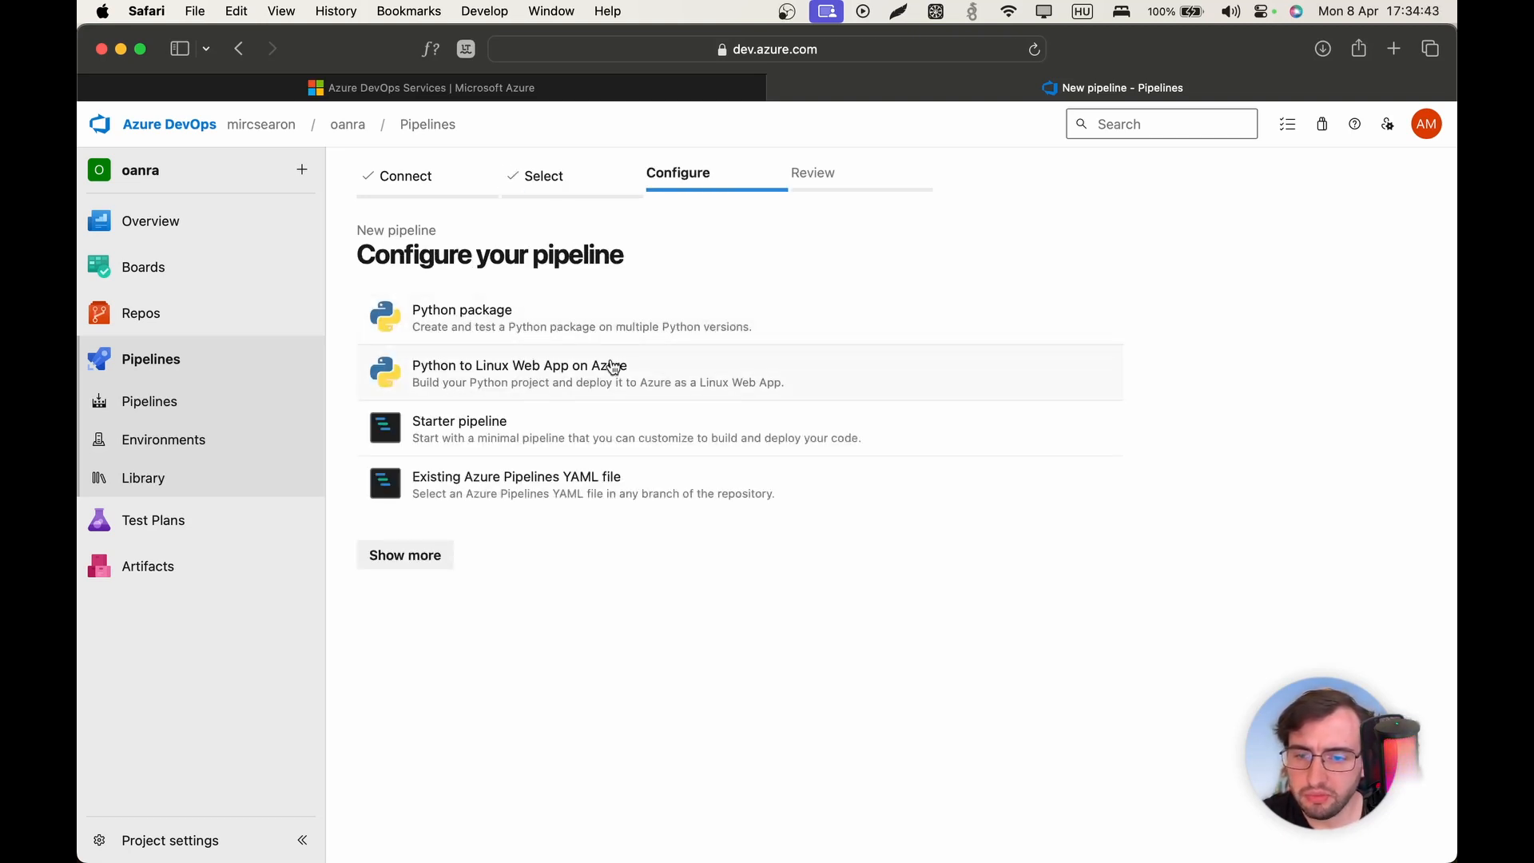
left_click(445, 431)
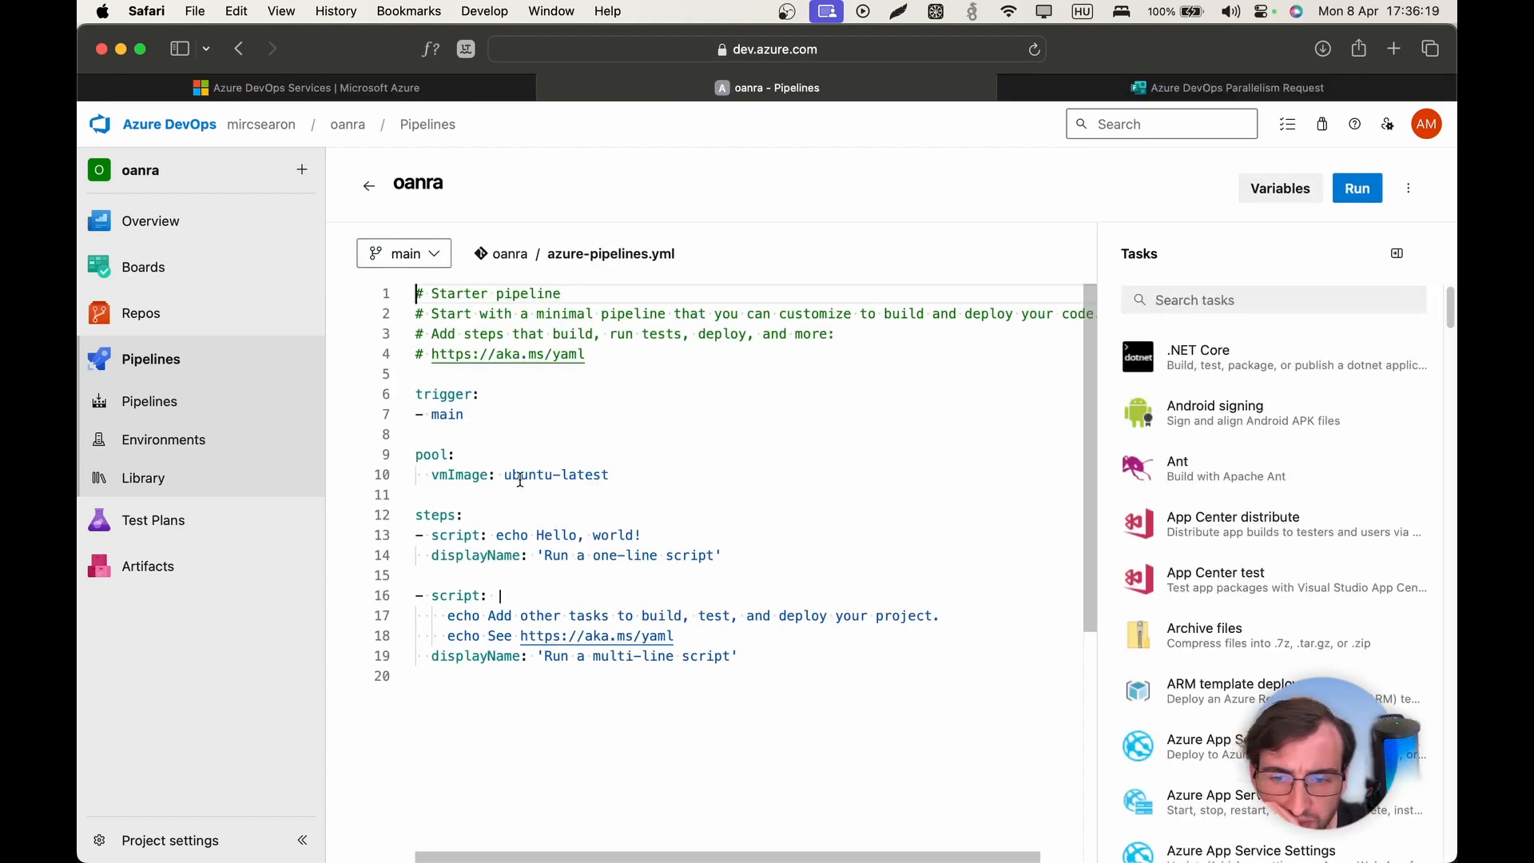
- Replace the pool's vmImage: ubuntu-latest entry in azure-pipelines.yml with name: default
double_click(453, 477)
type("na")
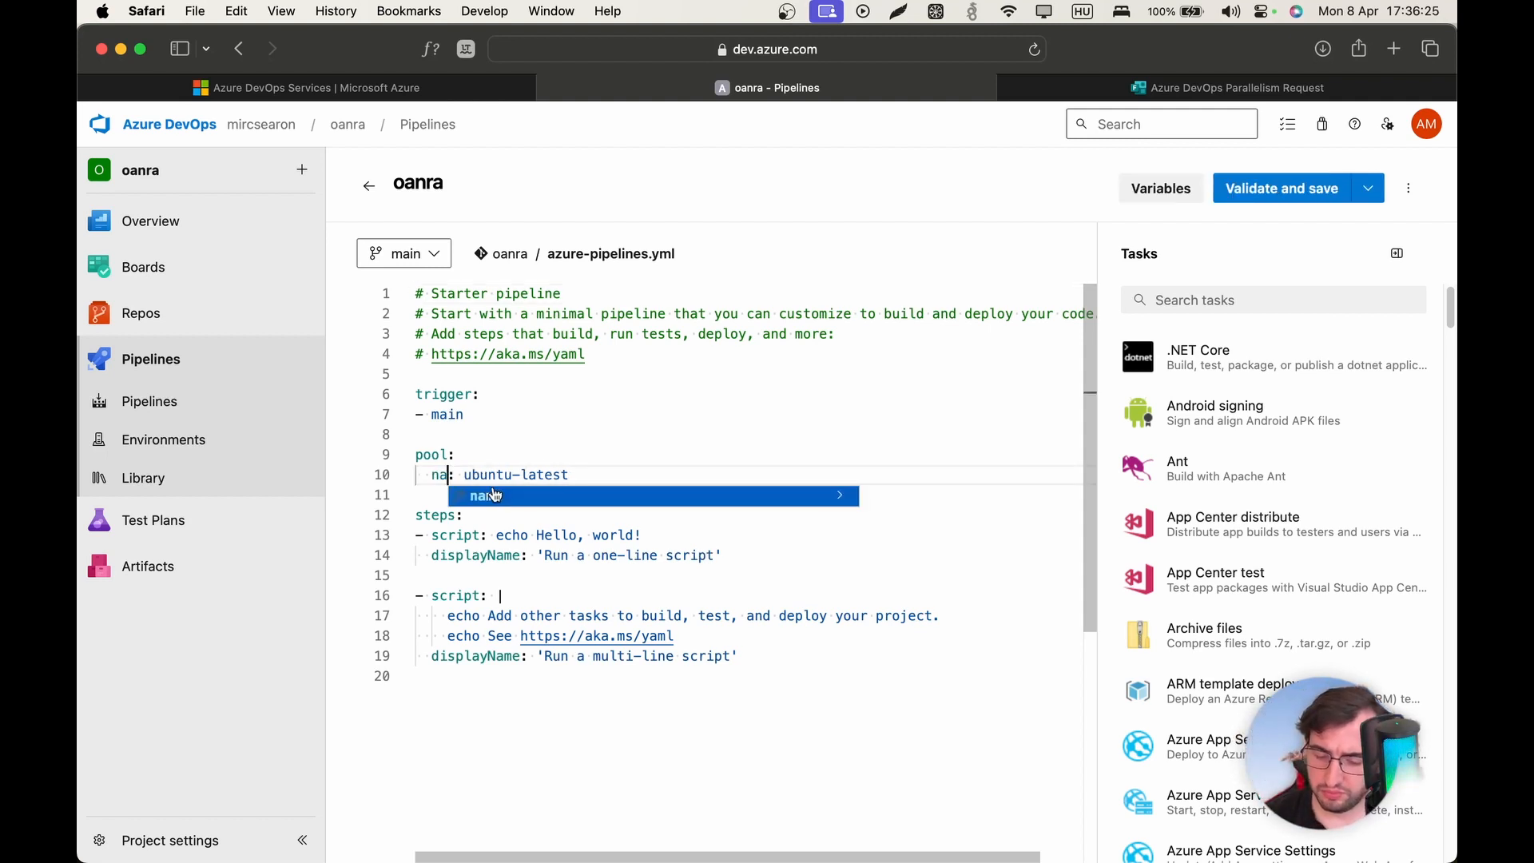
type("me")
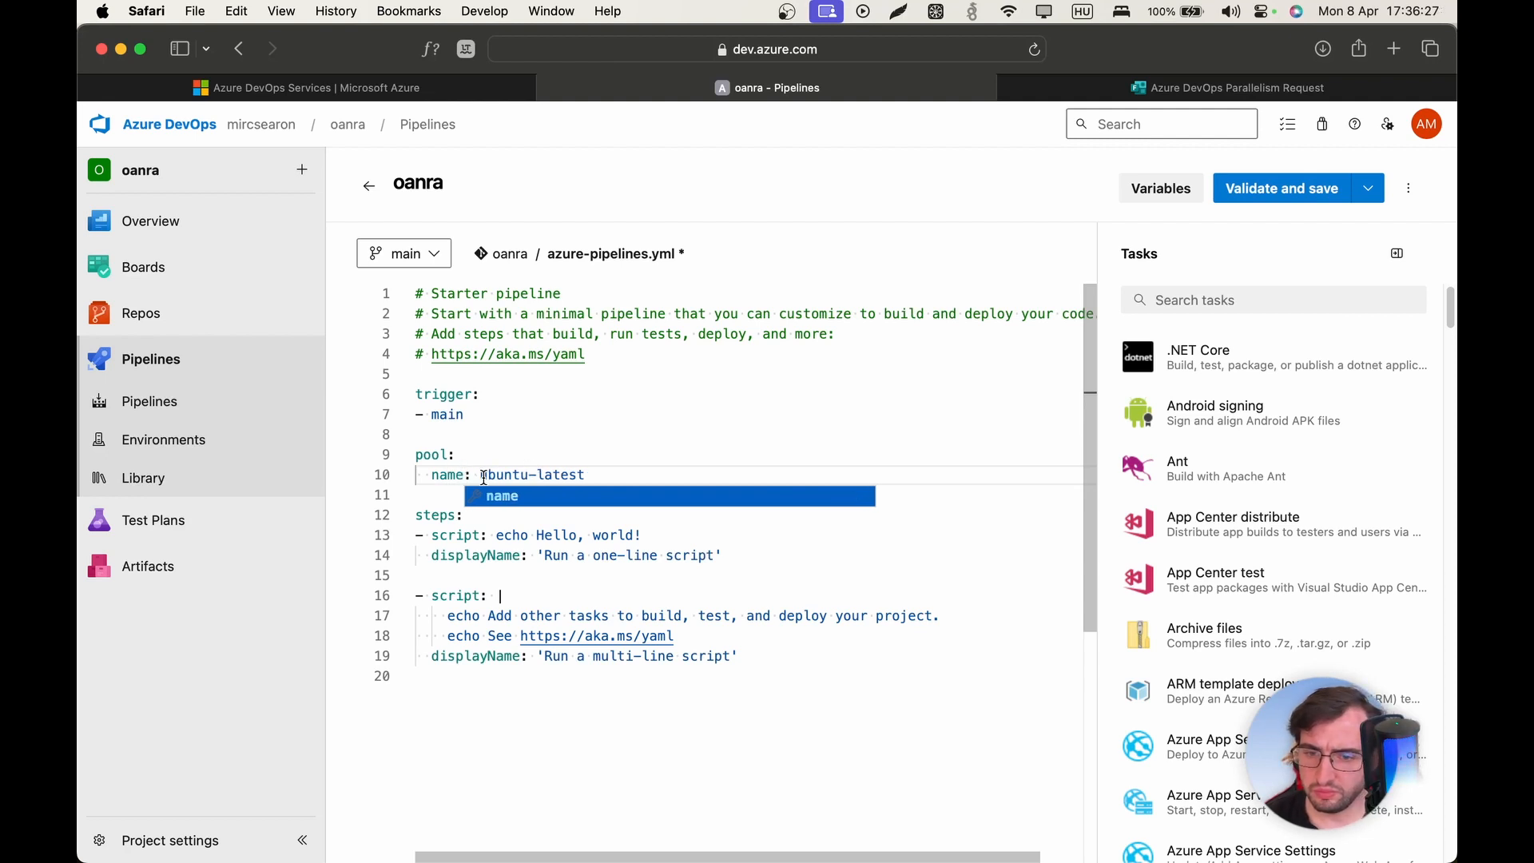
left_click_drag(484, 478, 640, 472)
type("defaul")
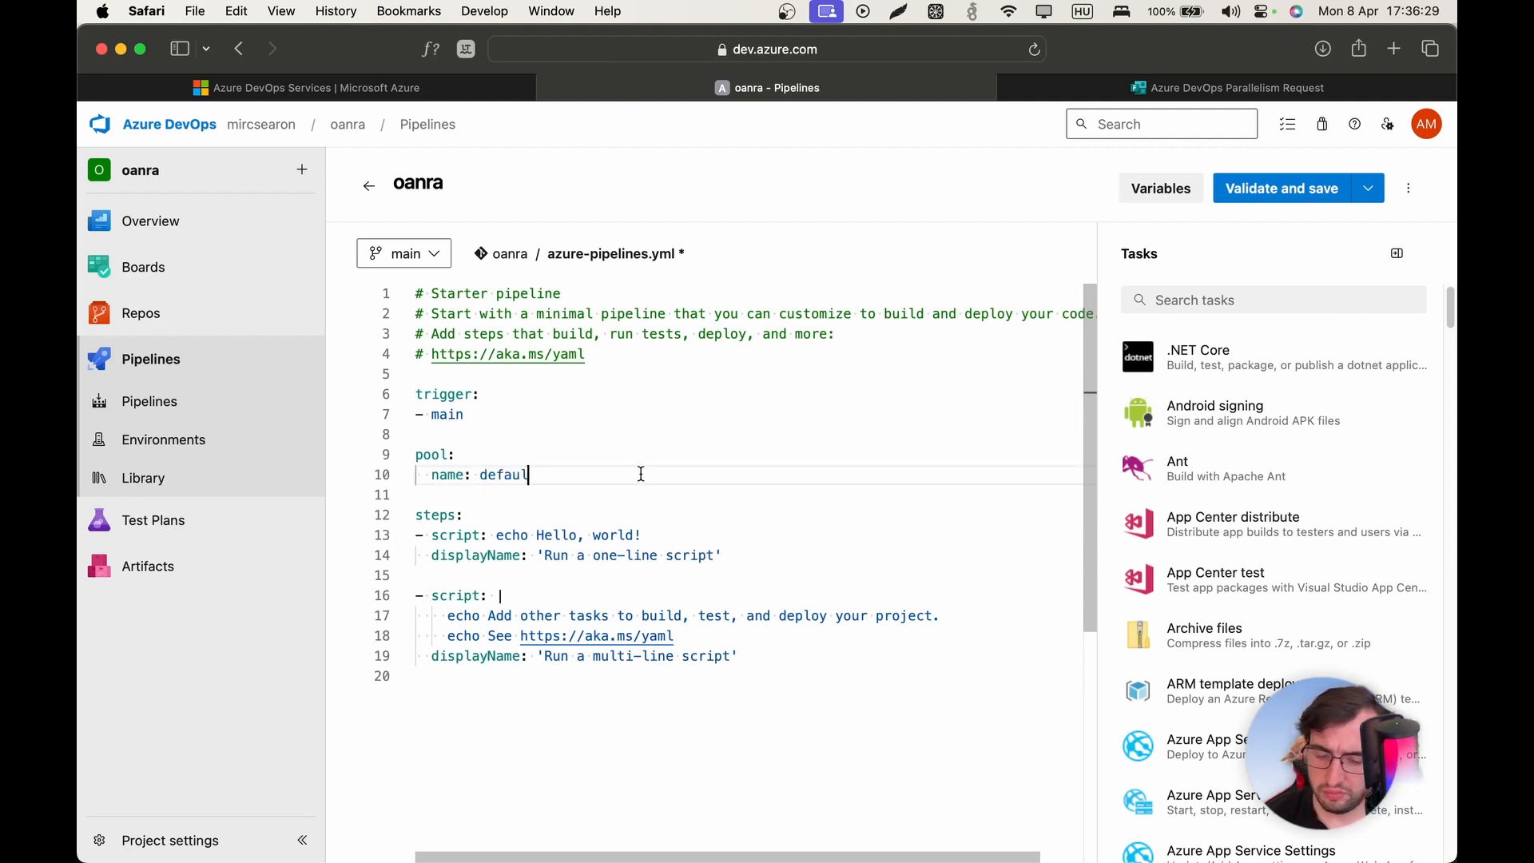
type("t")
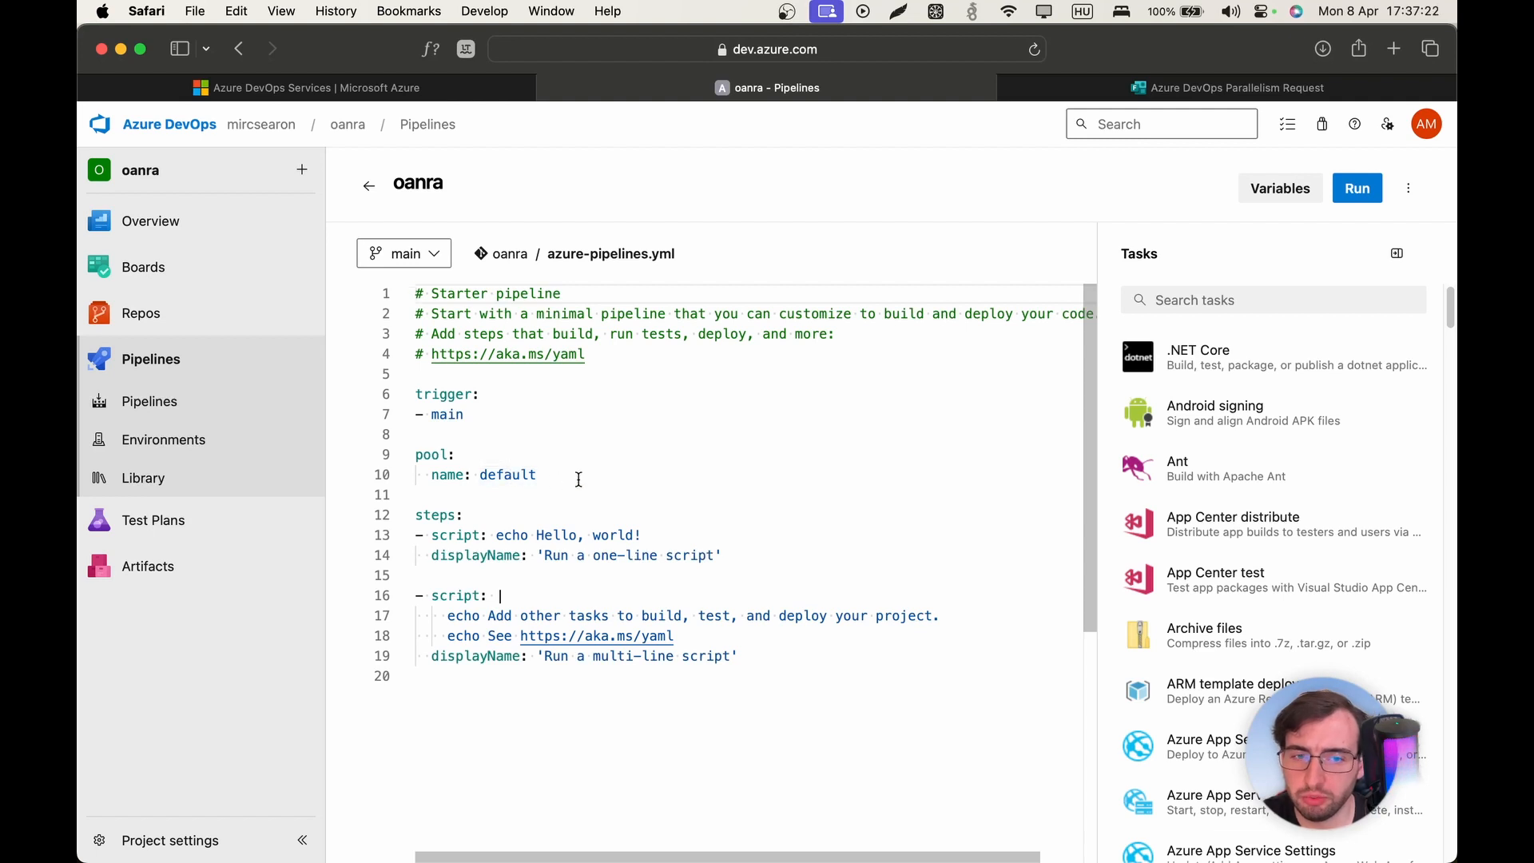
- Run the oanra pipeline and permit its pending job to use the Default agent pool
left_click(1357, 189)
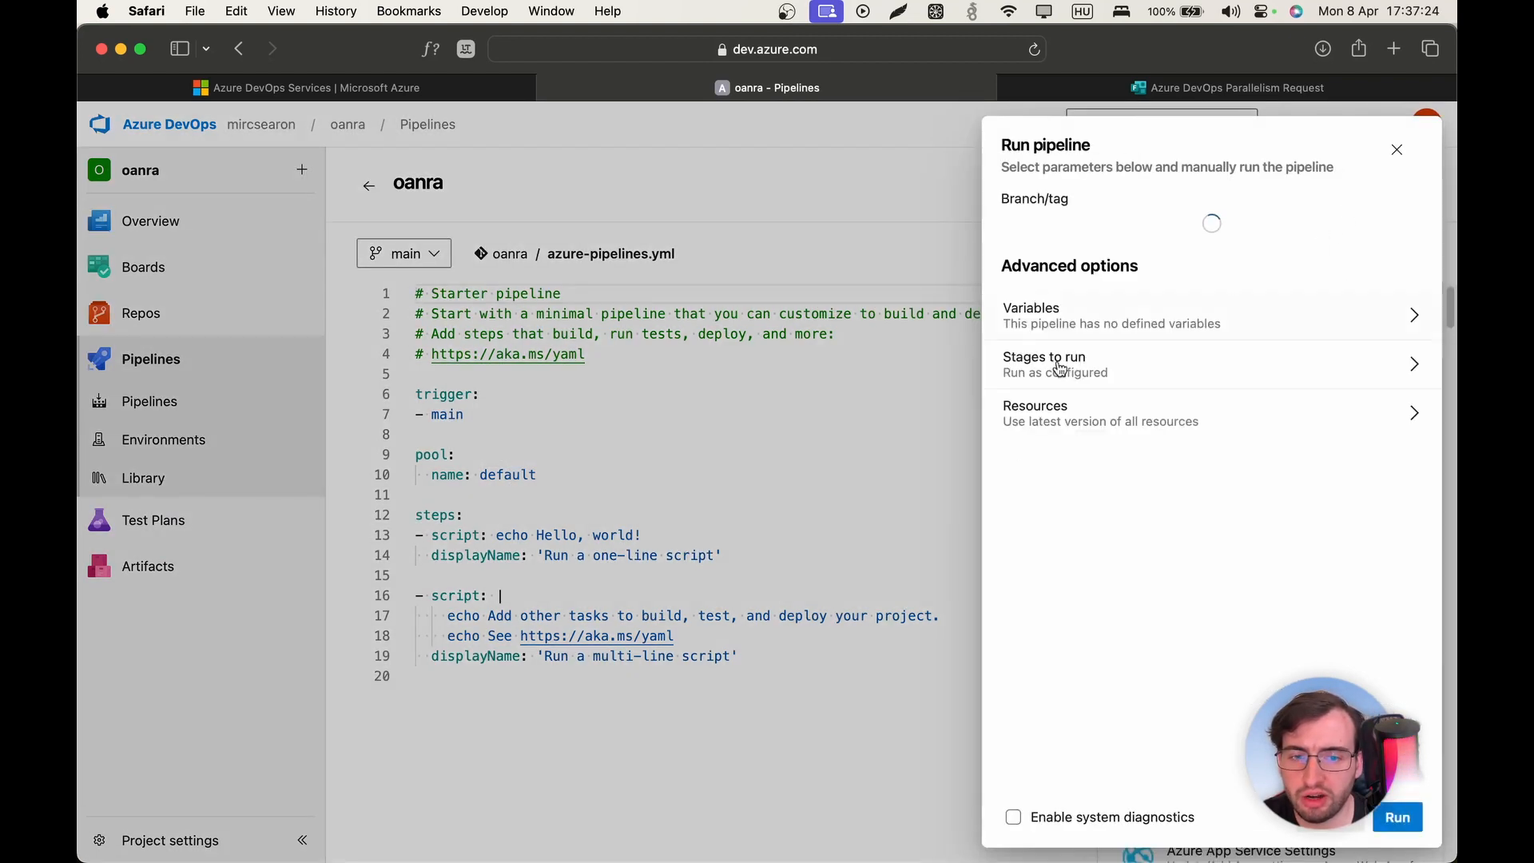
left_click(1398, 816)
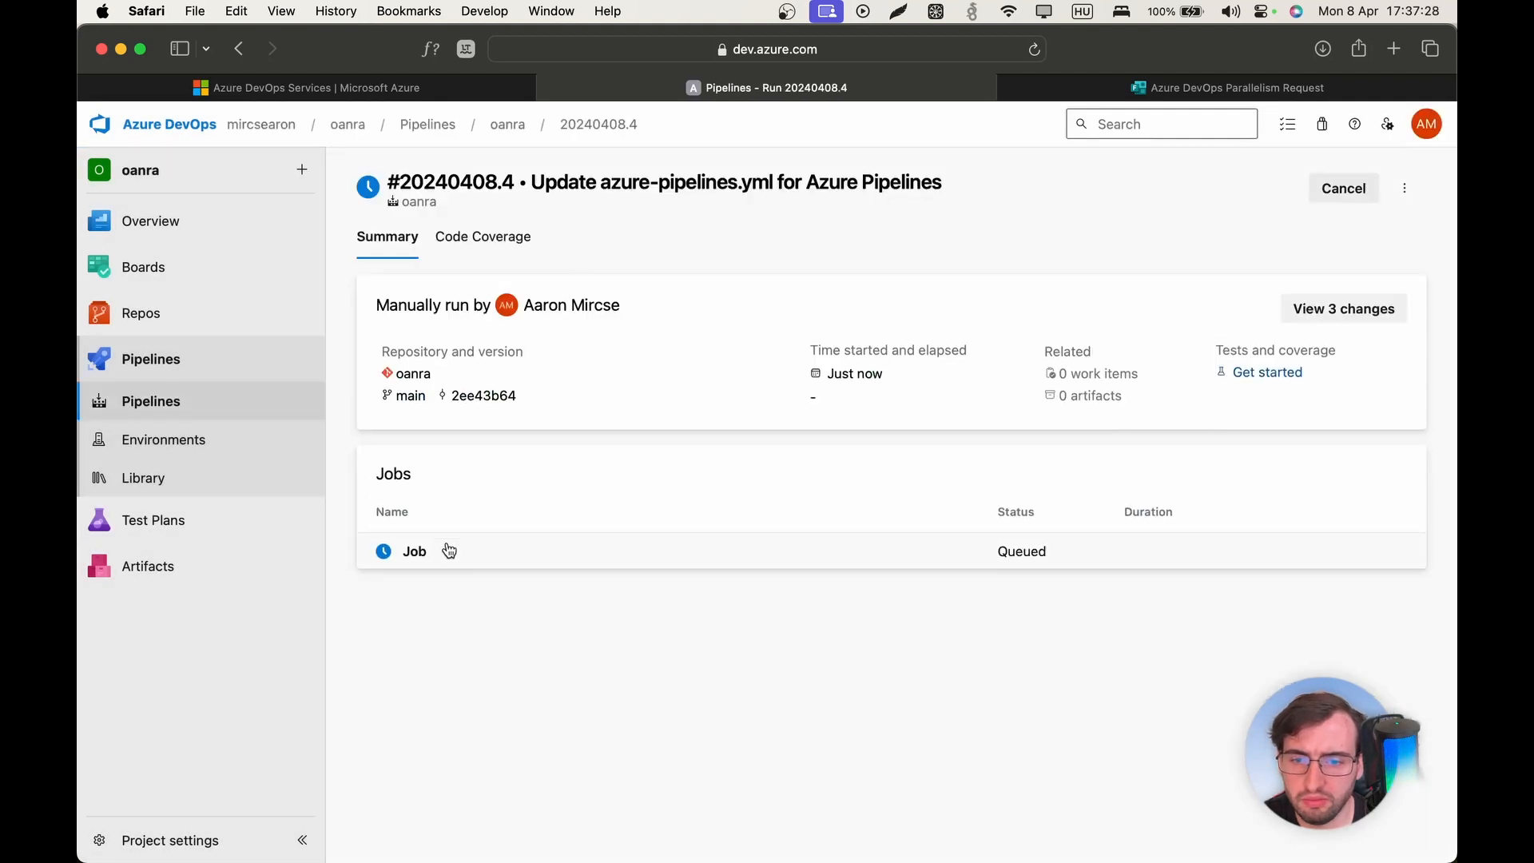
left_click(495, 556)
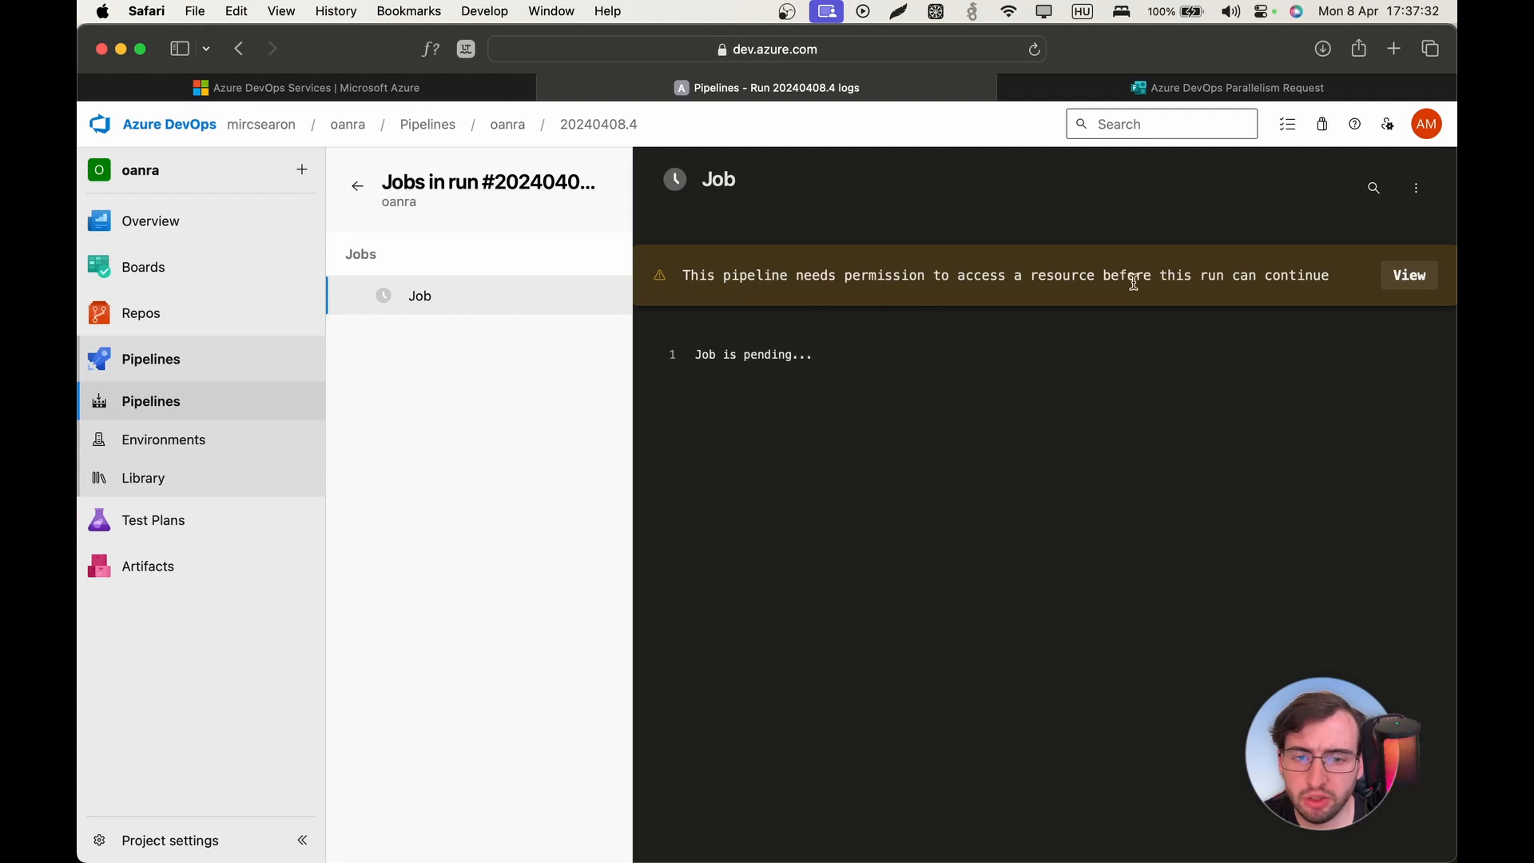
left_click(1408, 276)
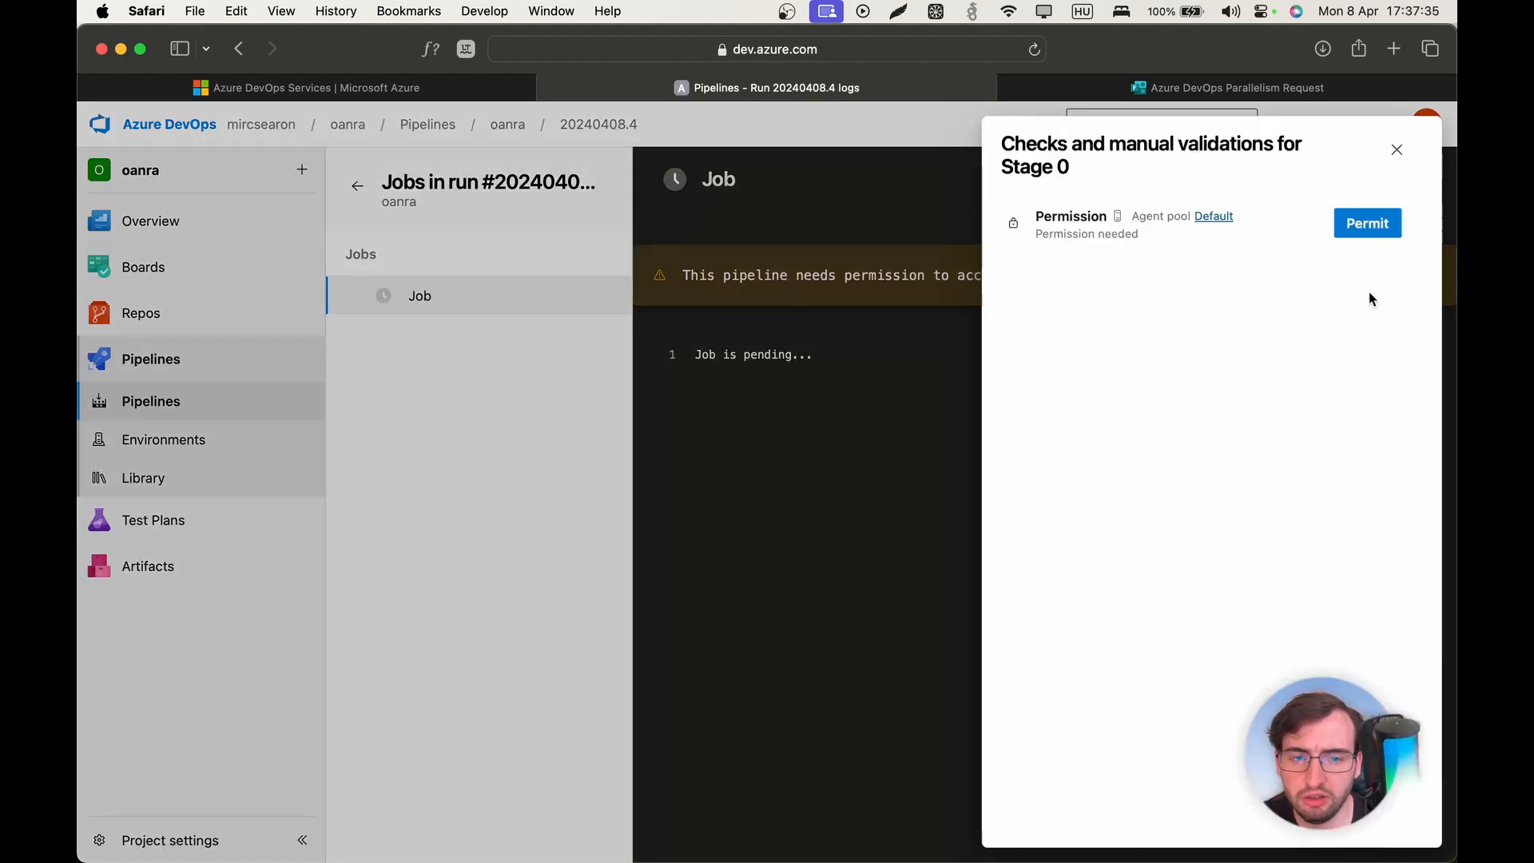
left_click(1360, 225)
left_click(940, 532)
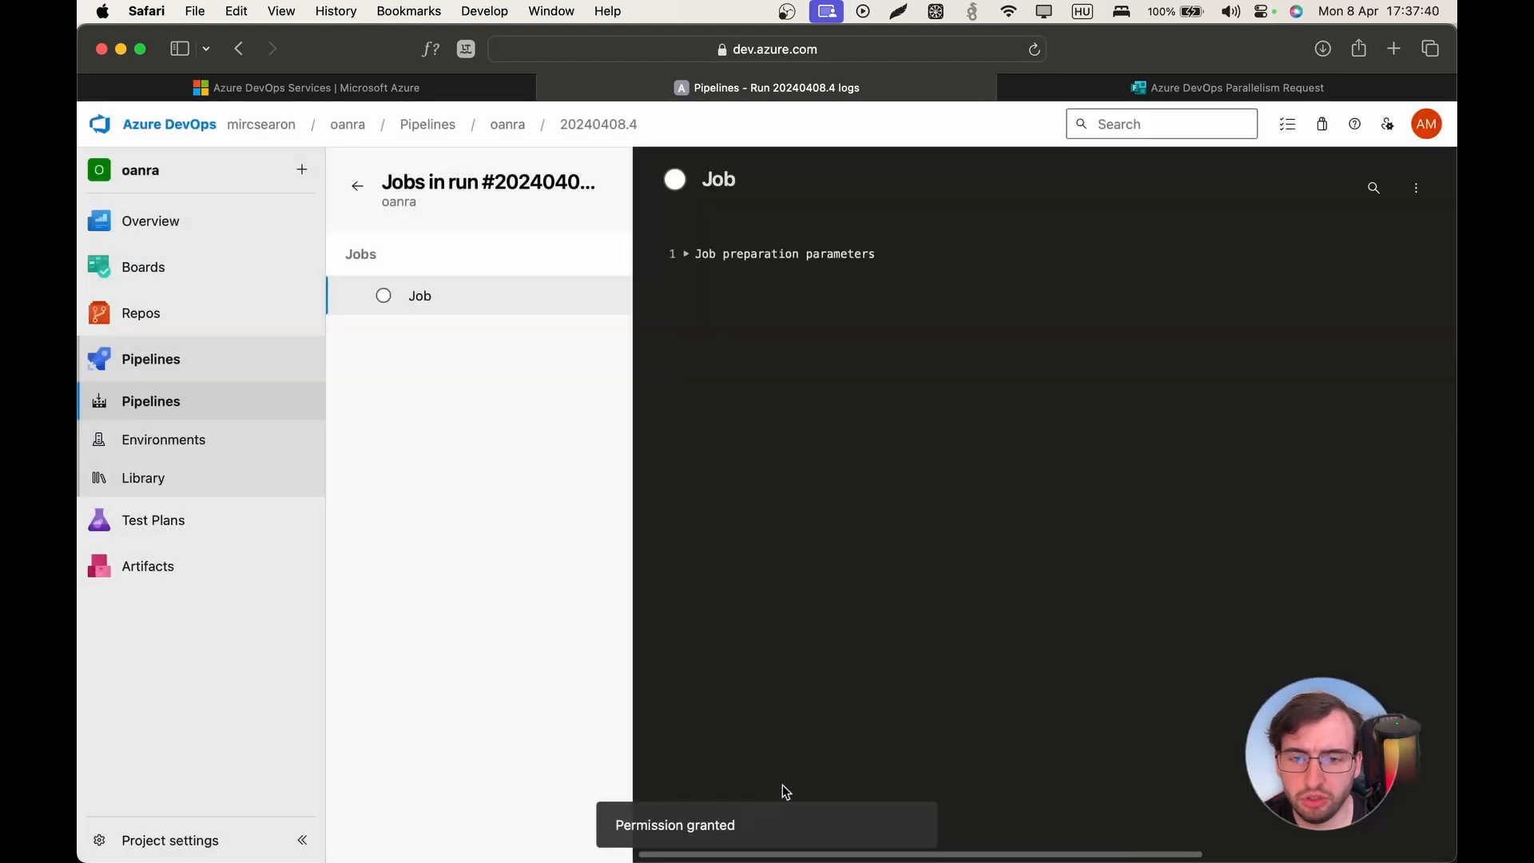
- Expand the job preparation parameters and open the job log of the latest run in the oanra pipeline's run list
left_click(687, 258)
scroll(905, 470, "down", 2)
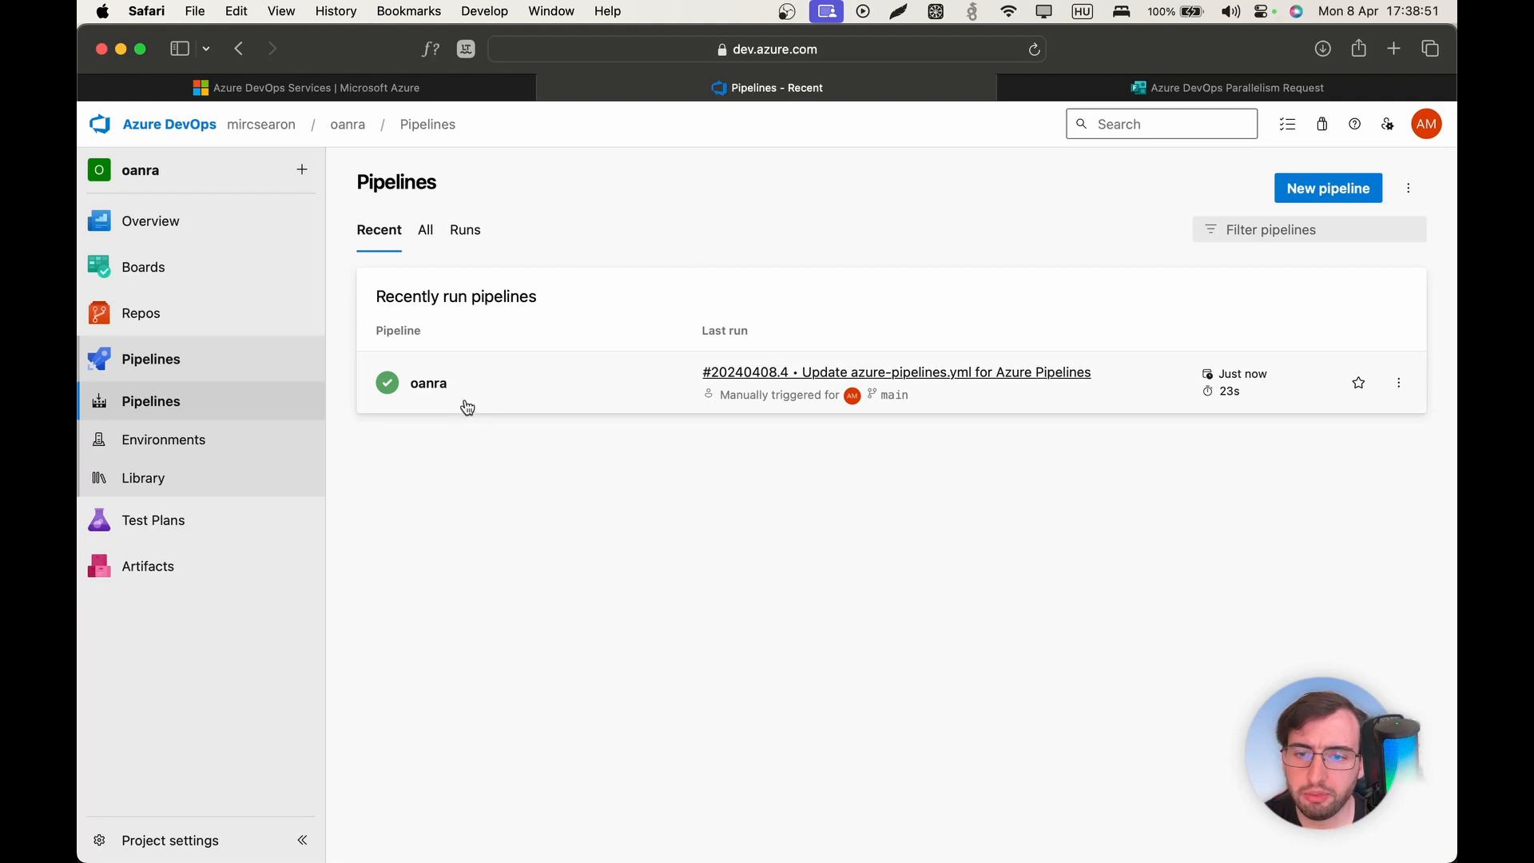
left_click(437, 387)
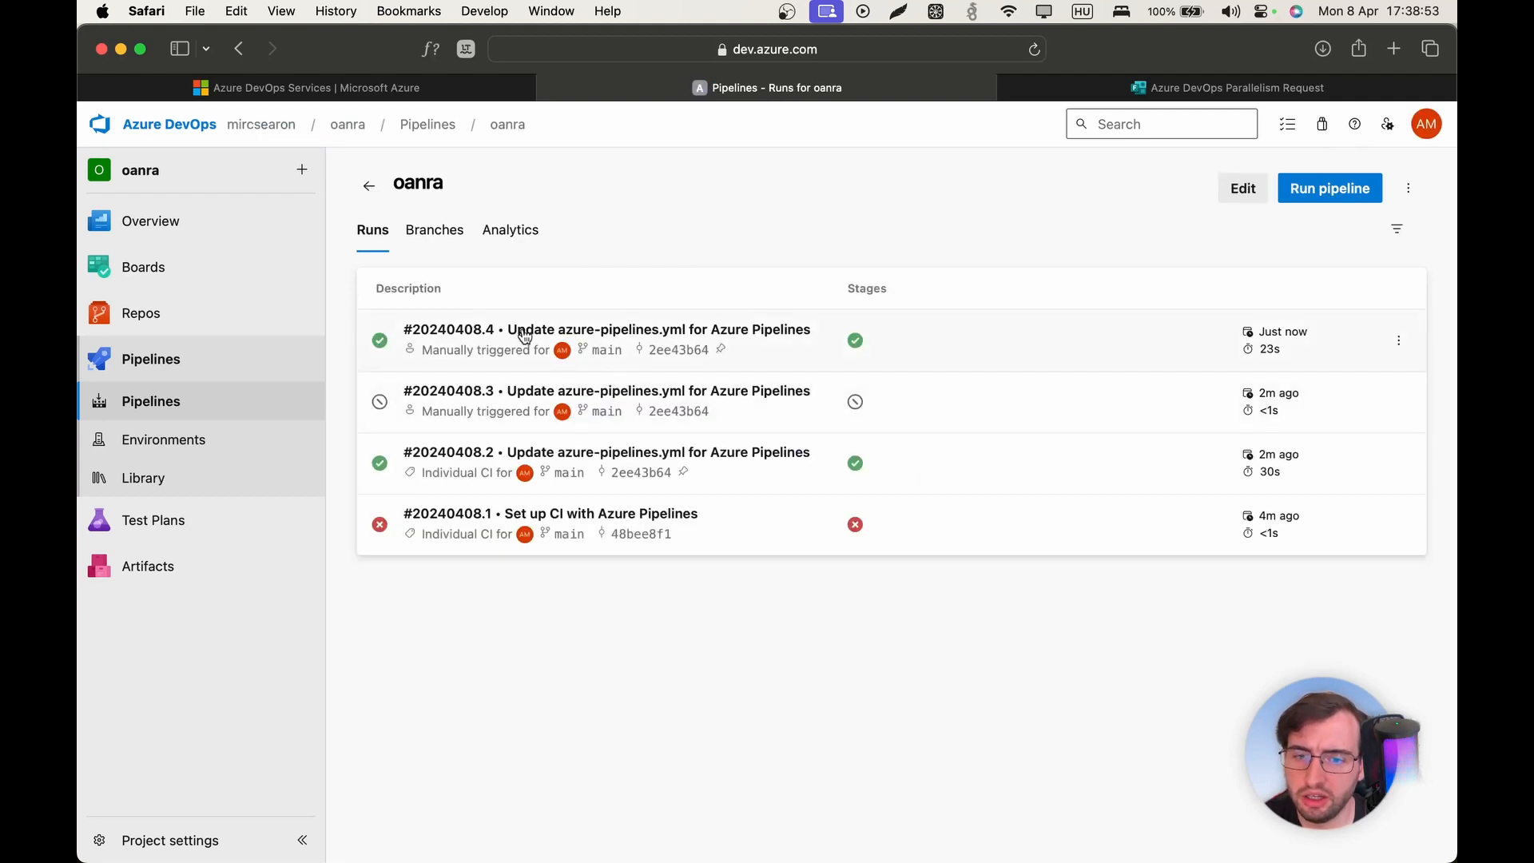
left_click(525, 334)
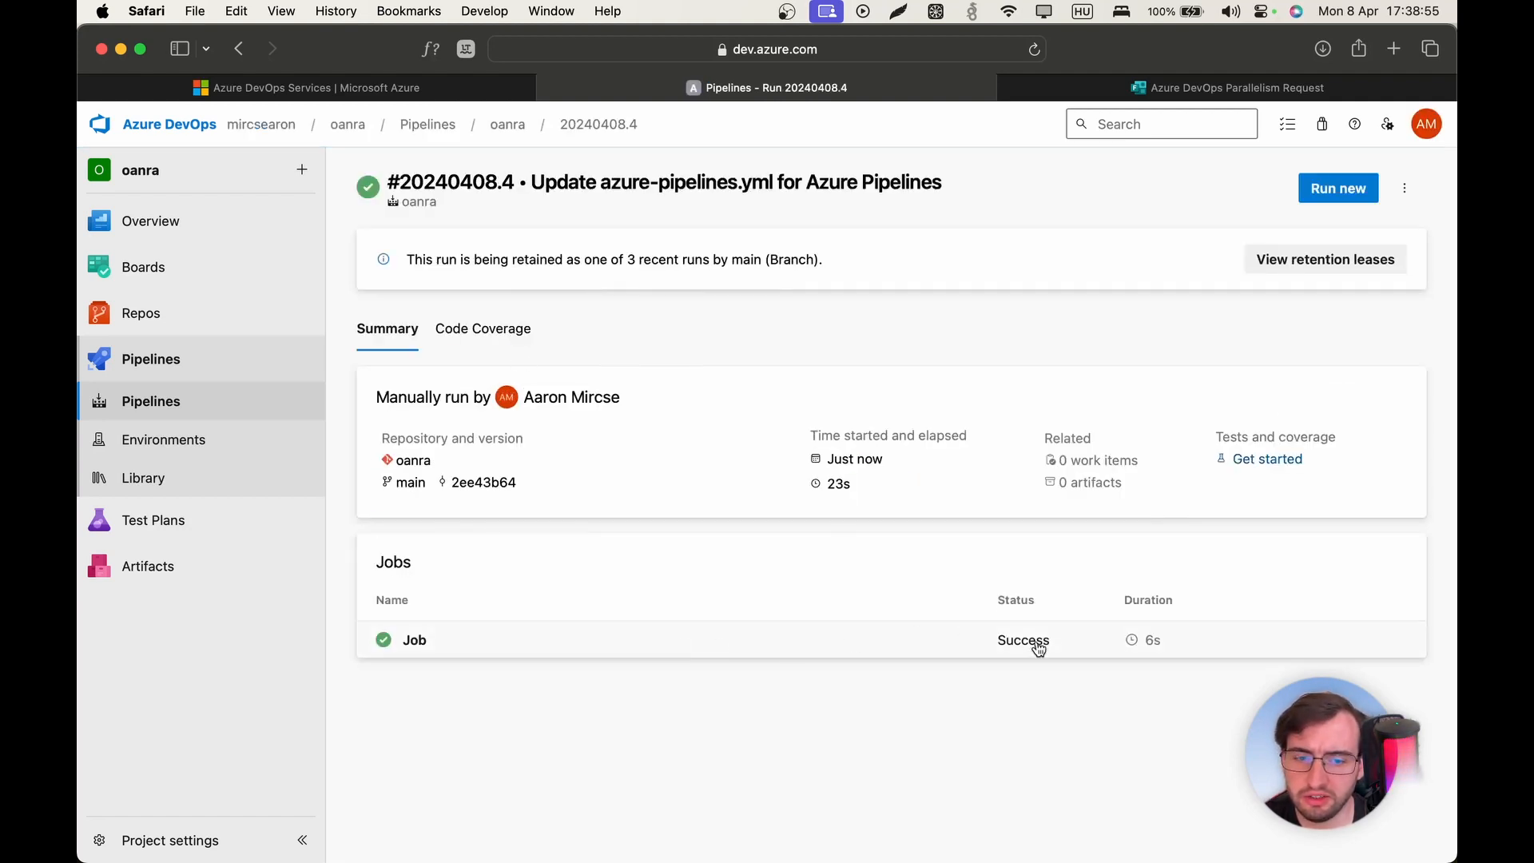
left_click(572, 640)
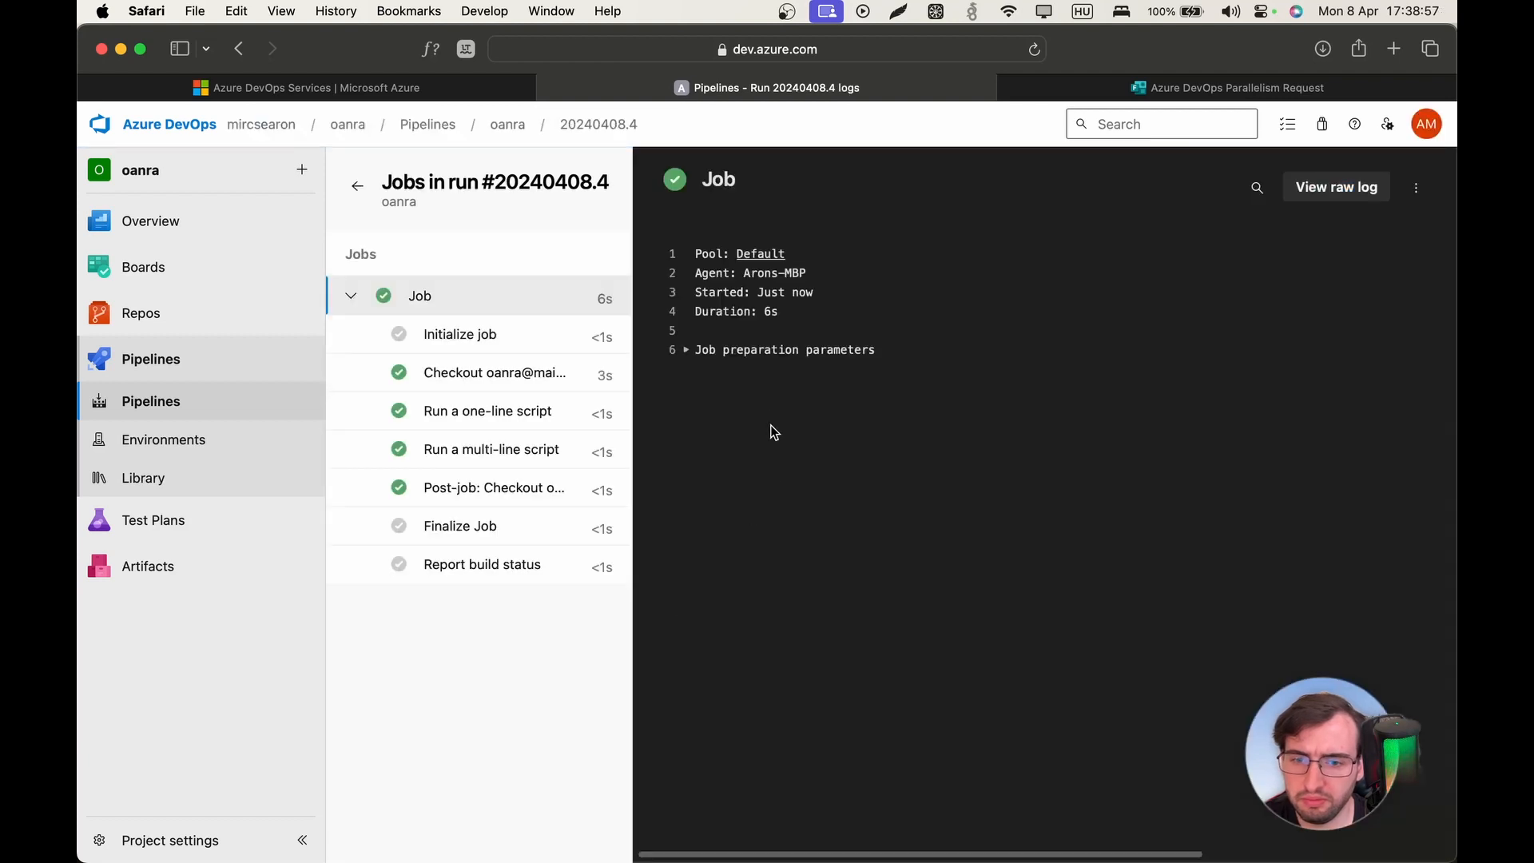
- Examine the run's logs for the checkout, one-line script and multi-line script tasks, including their command output
left_click(450, 381)
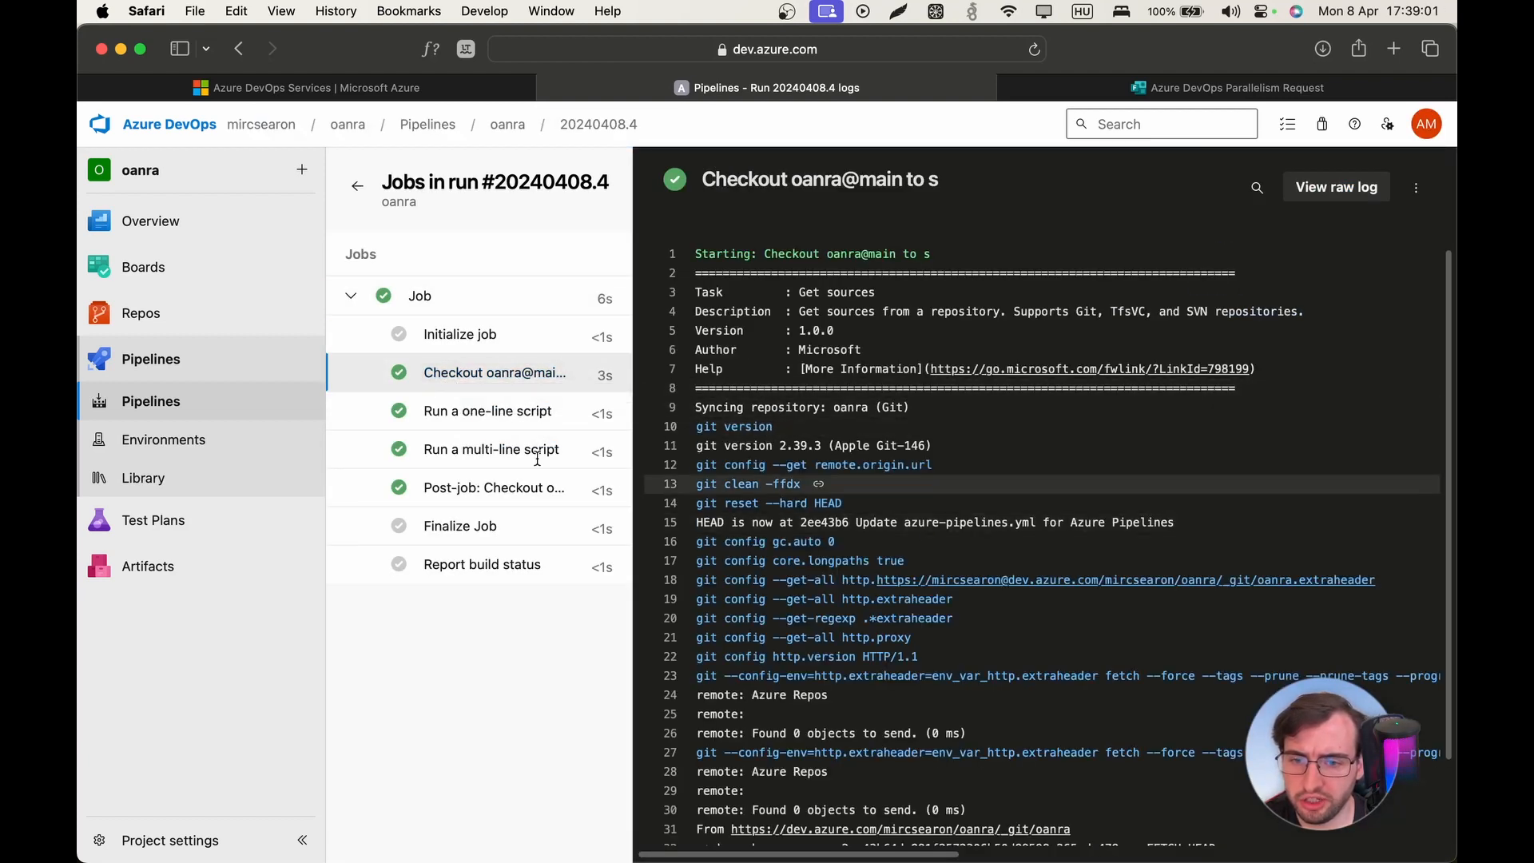
left_click(431, 414)
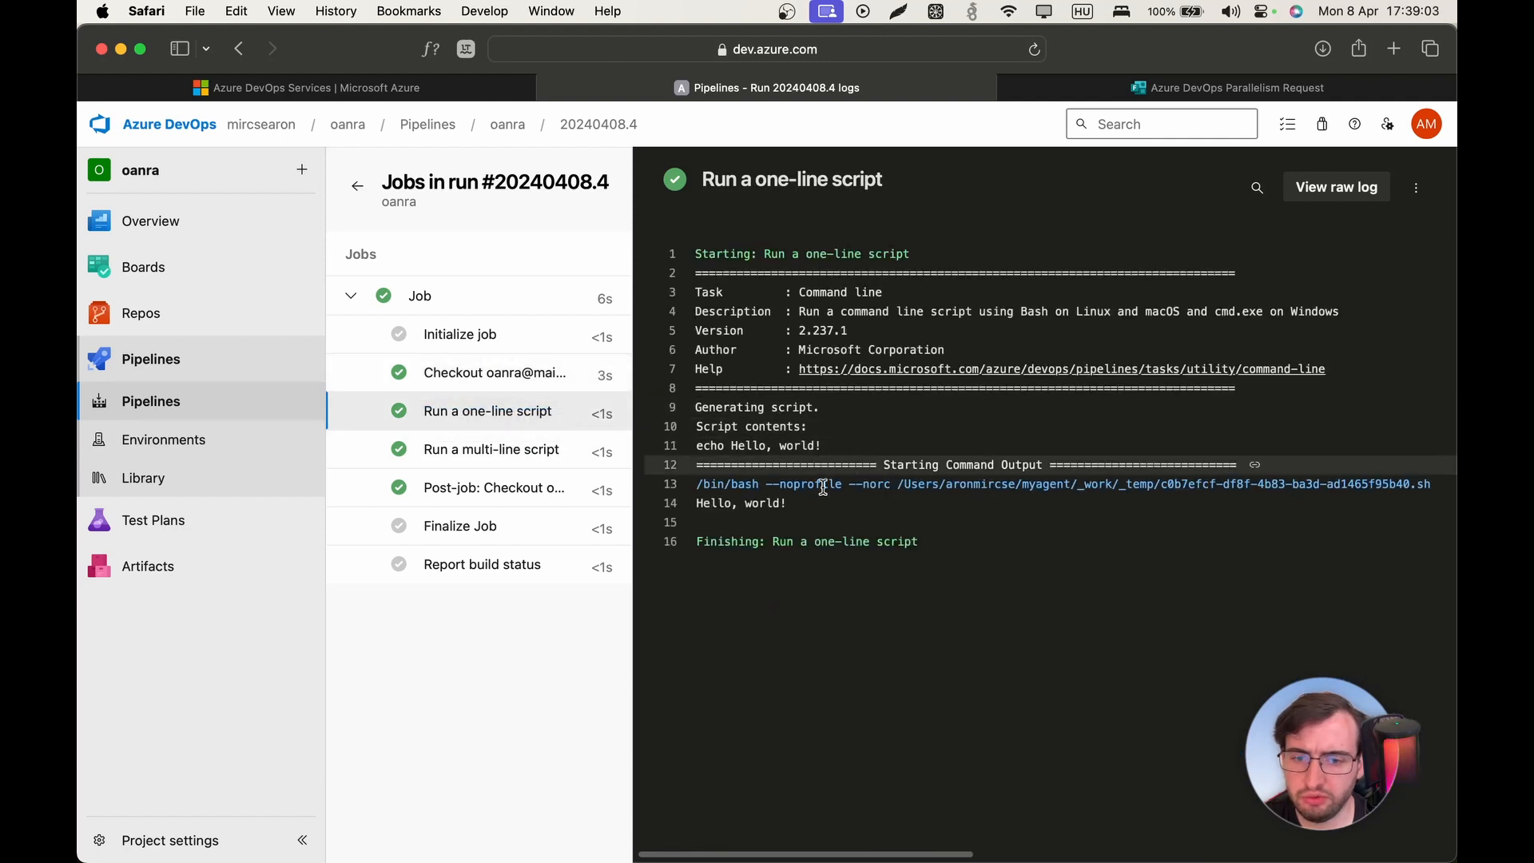
left_click_drag(789, 504, 695, 505)
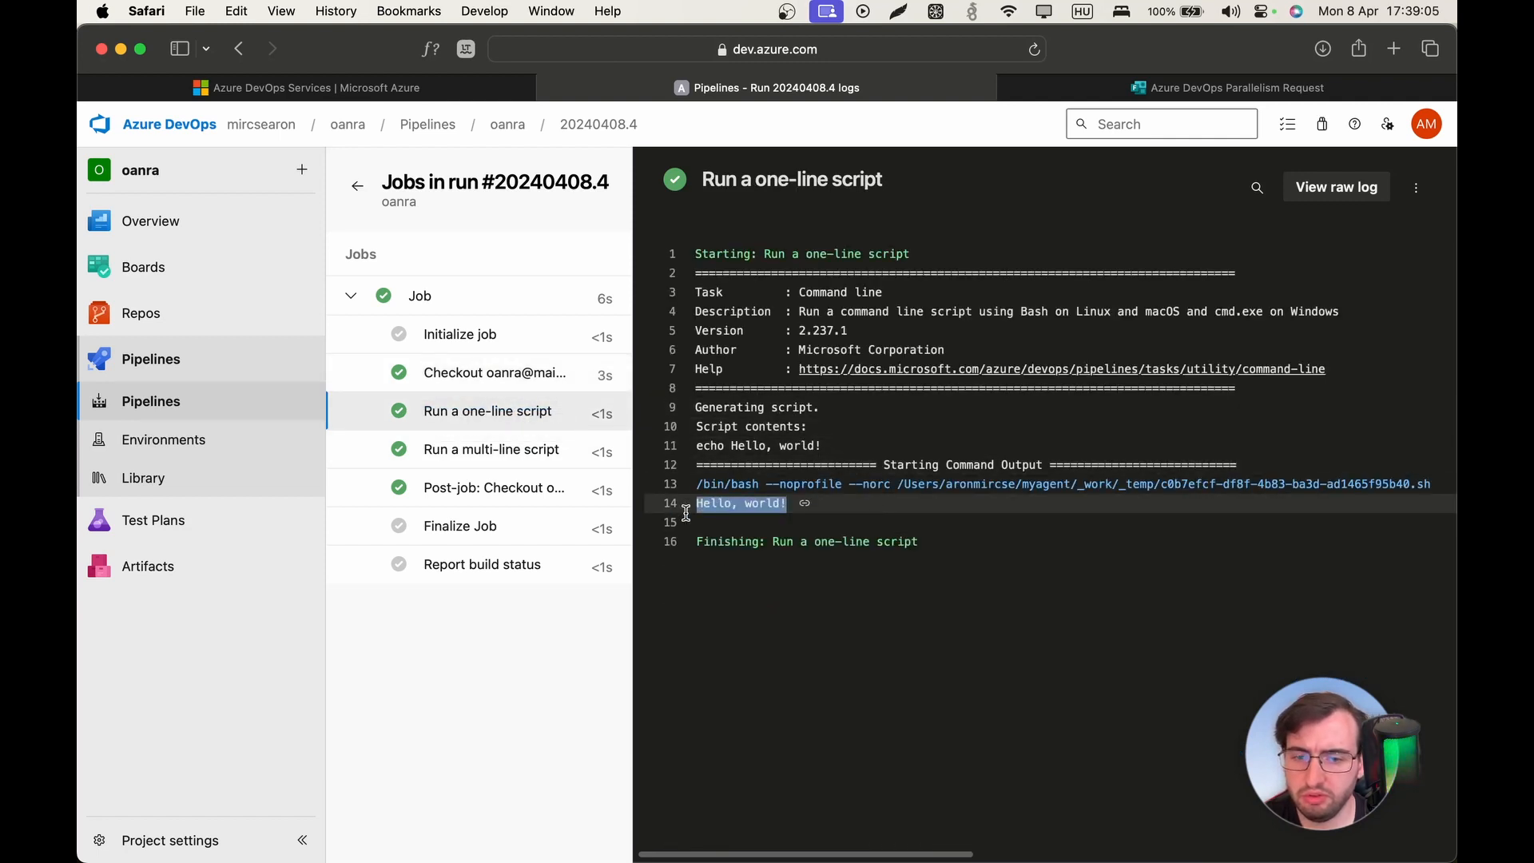
left_click(485, 453)
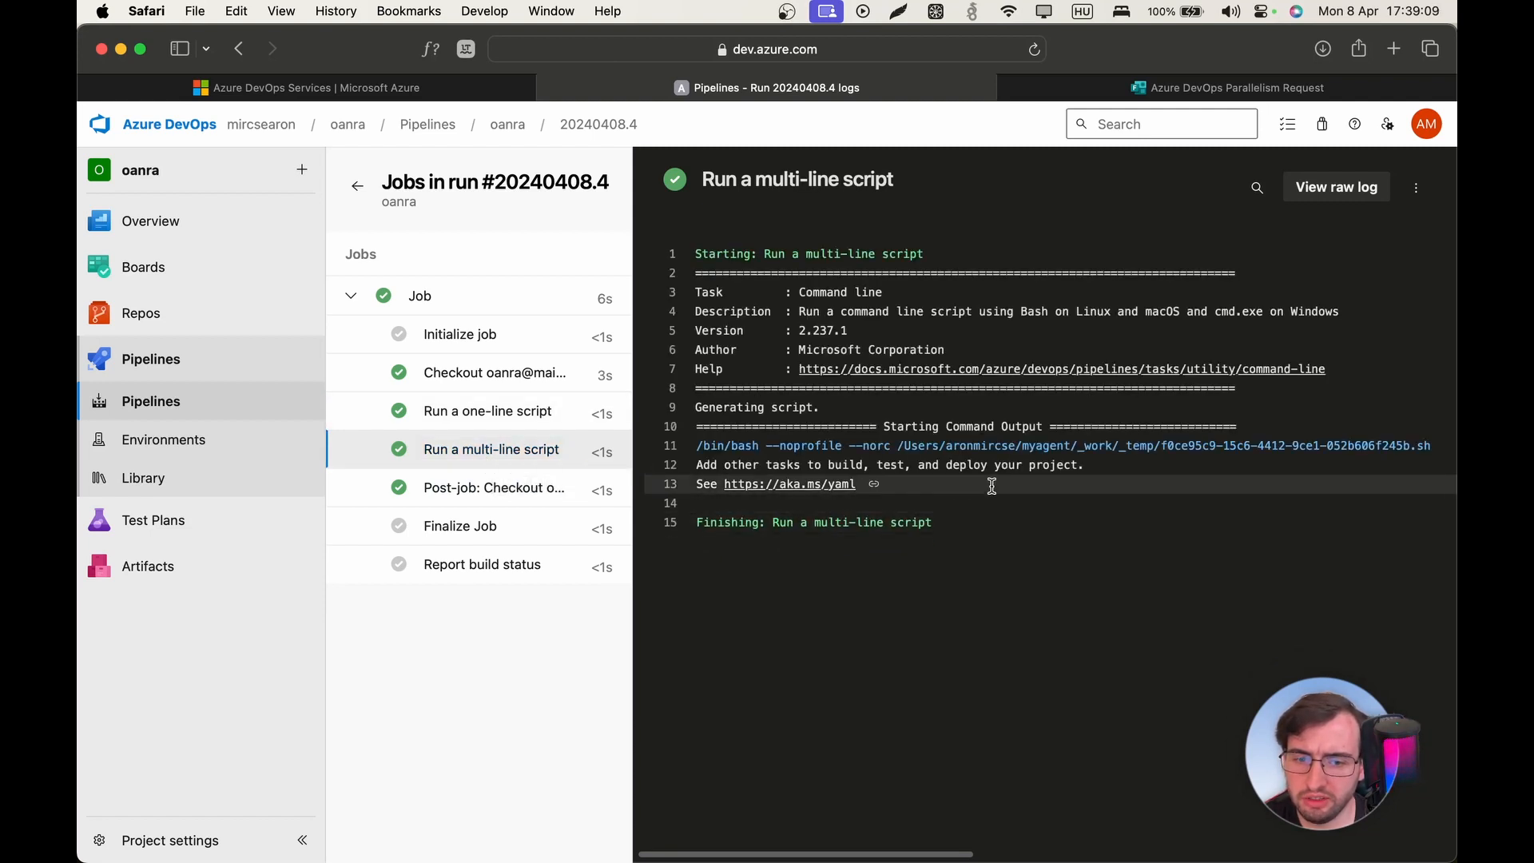
left_click_drag(986, 491, 832, 431)
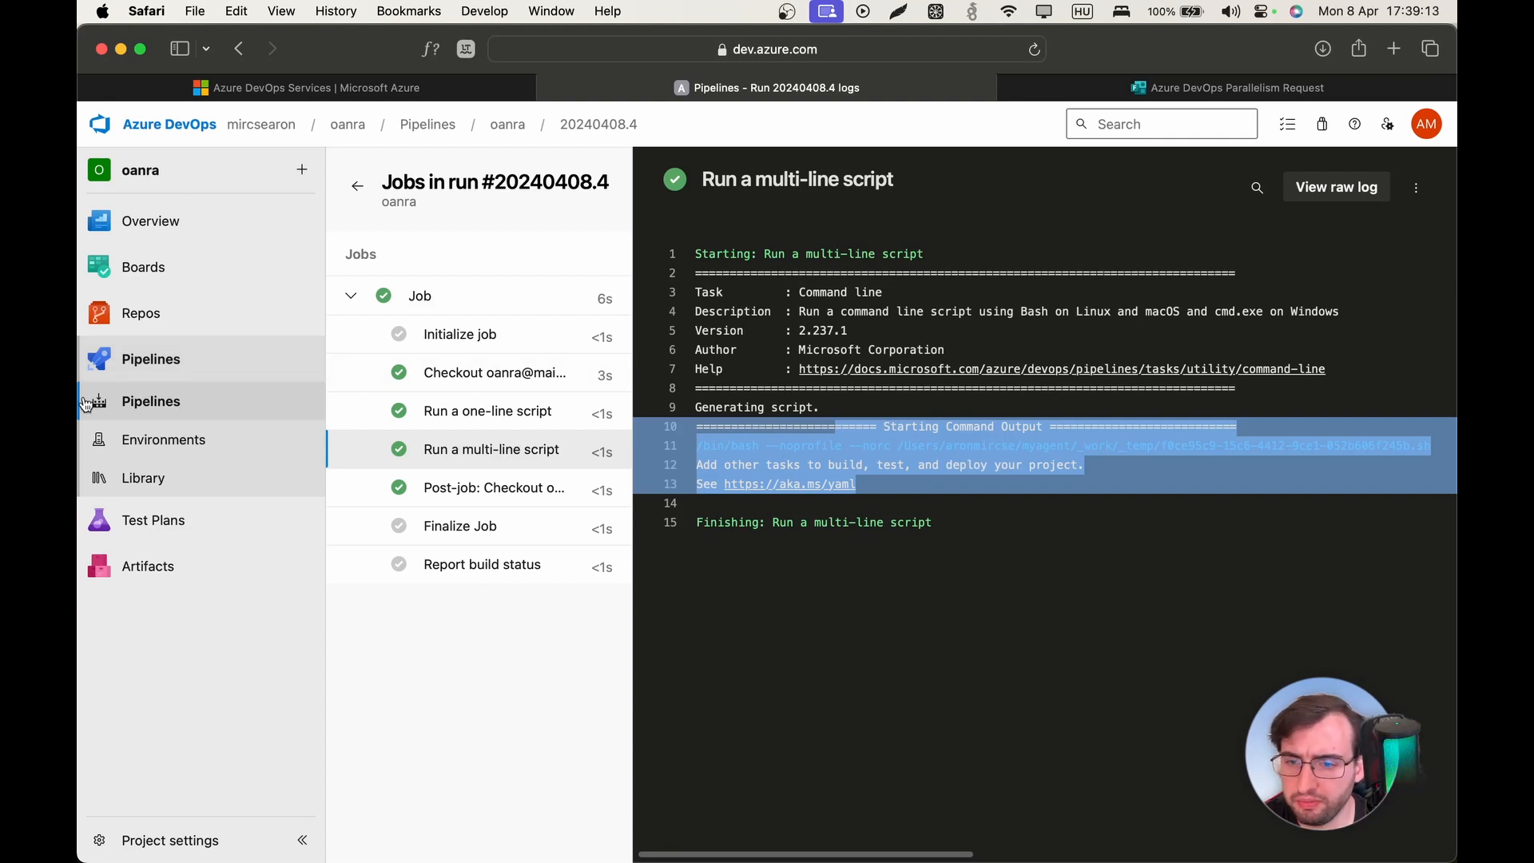
- Open the oanra pipeline's azure-pipelines.yml and examine its one-line and multi-line script steps
left_click(178, 400)
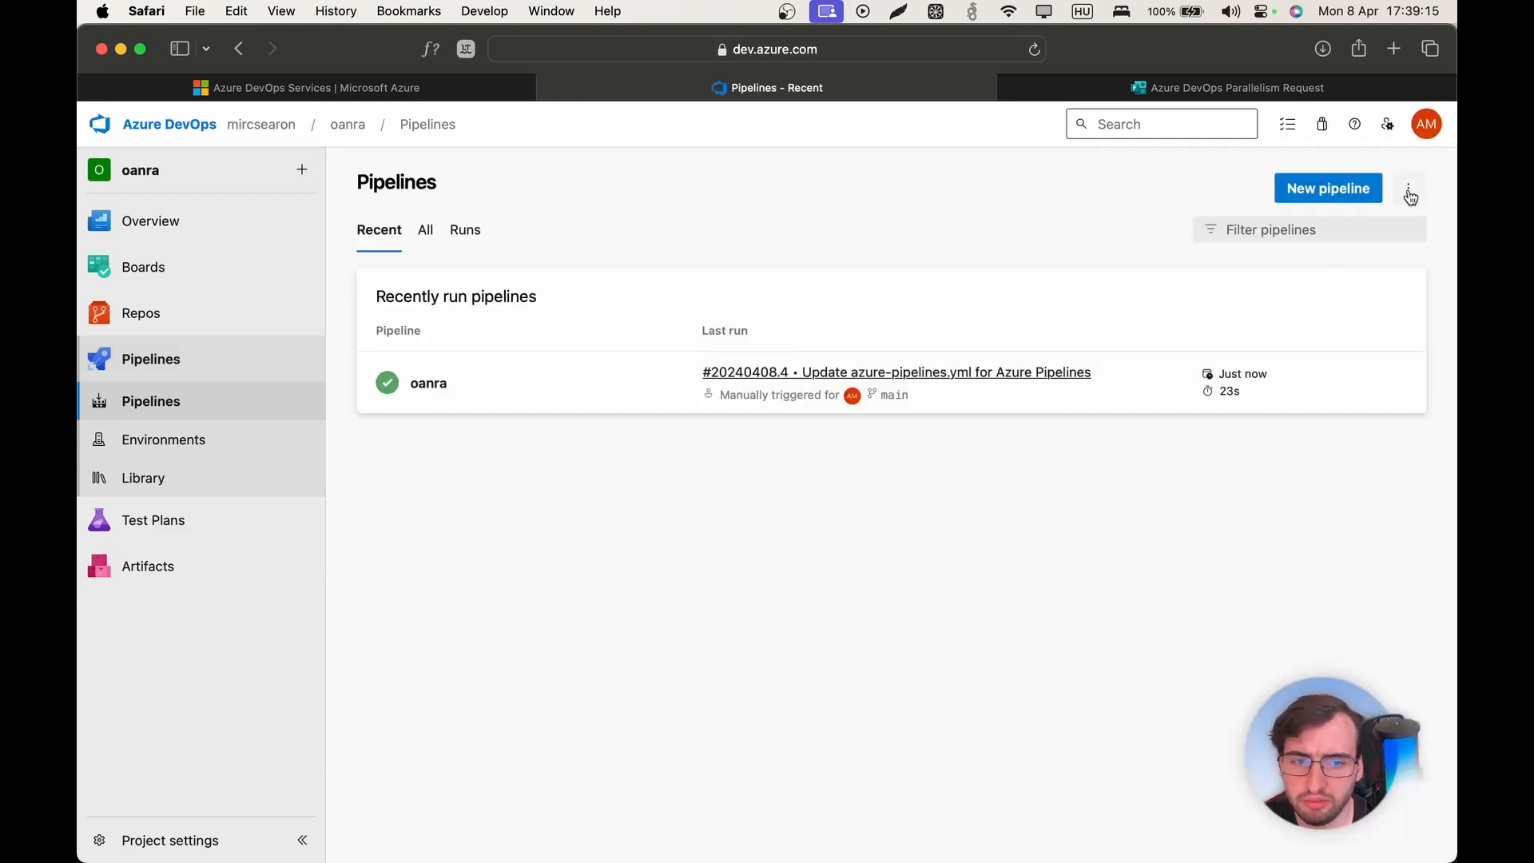
left_click(1409, 192)
left_click(1158, 333)
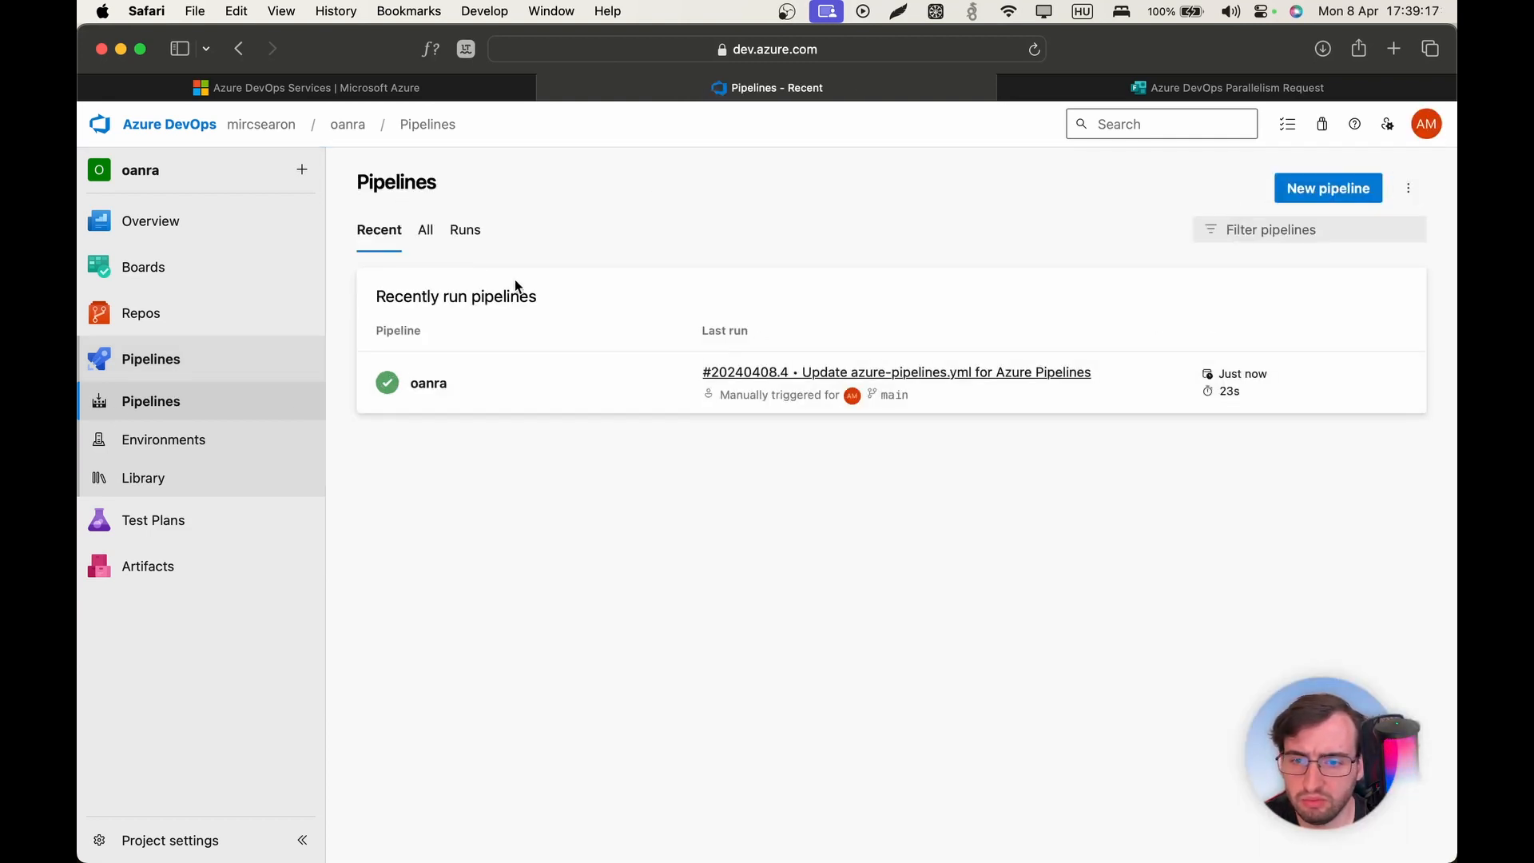
left_click(844, 394)
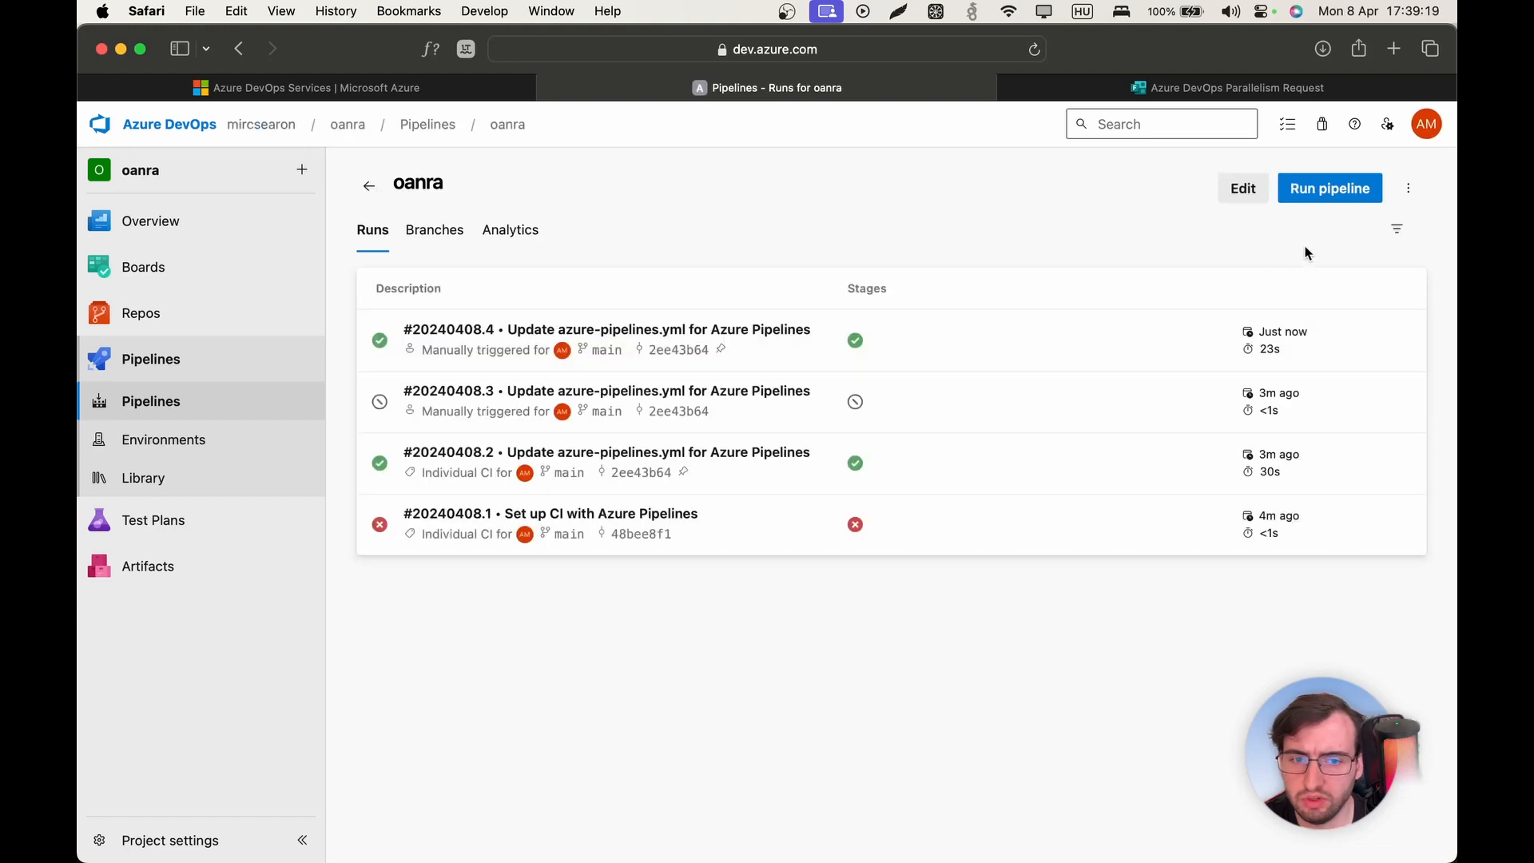
left_click(1244, 190)
left_click_drag(431, 535, 790, 550)
left_click(556, 595)
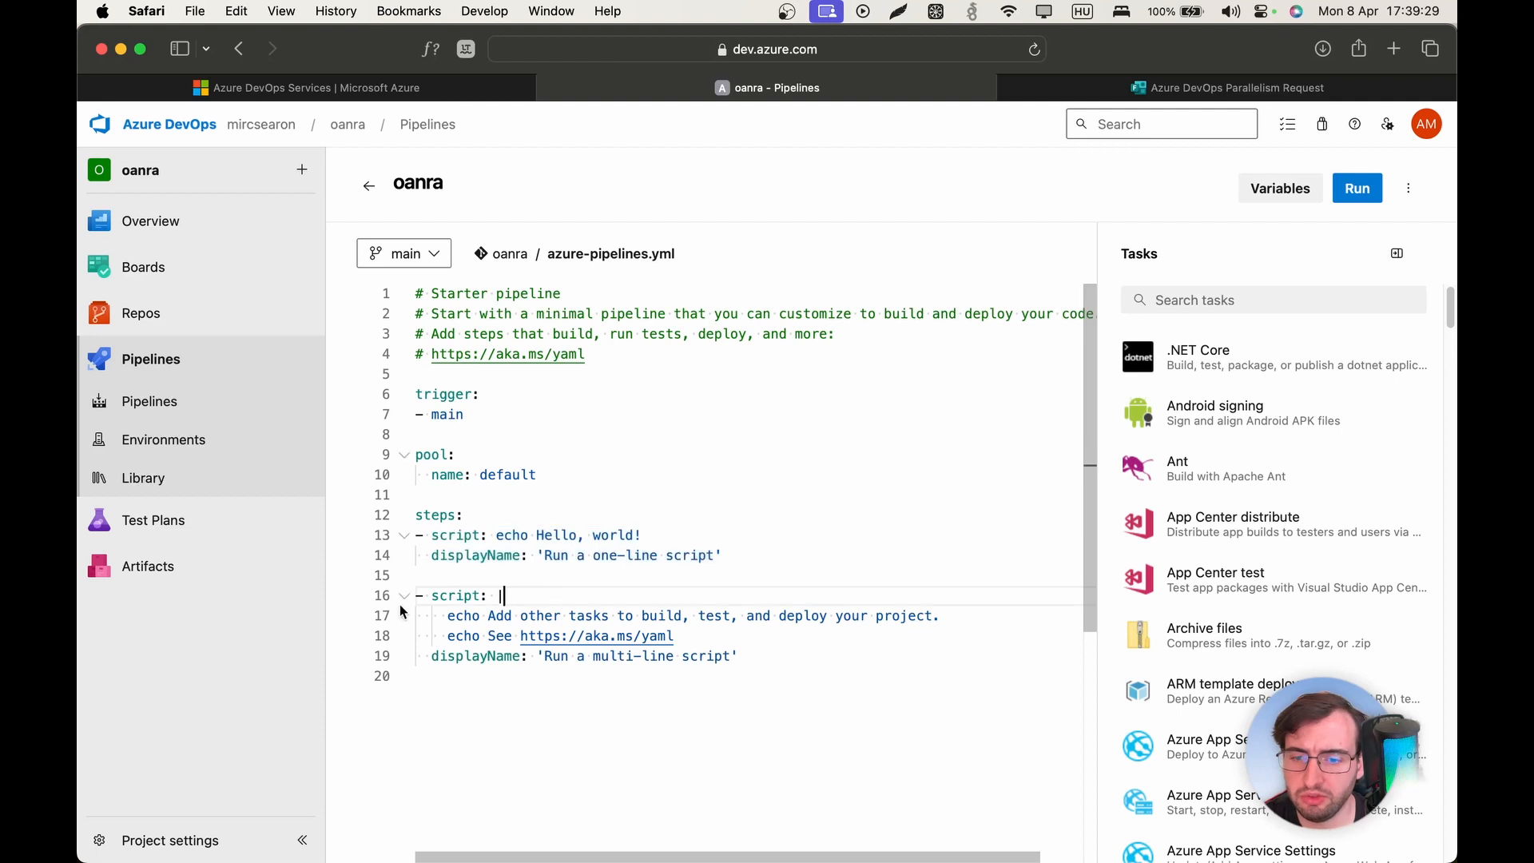
left_click_drag(433, 597, 784, 658)
left_click(828, 681)
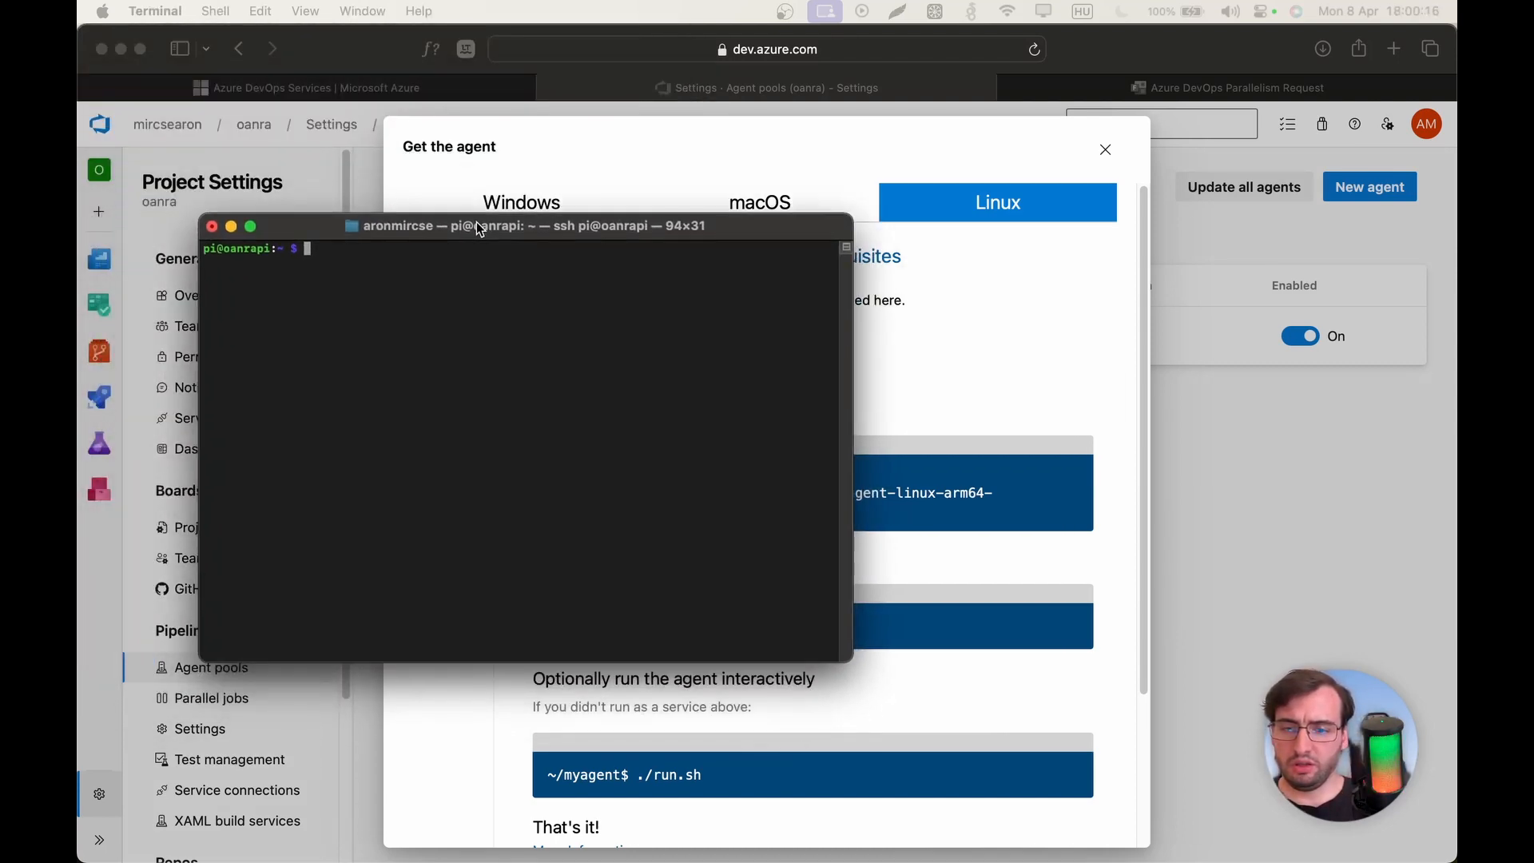
- Create and enter the agent folder in the Raspberry Pi SSH session with the copied command mkdir myagent && cd myagent
left_click_drag(480, 231, 983, 159)
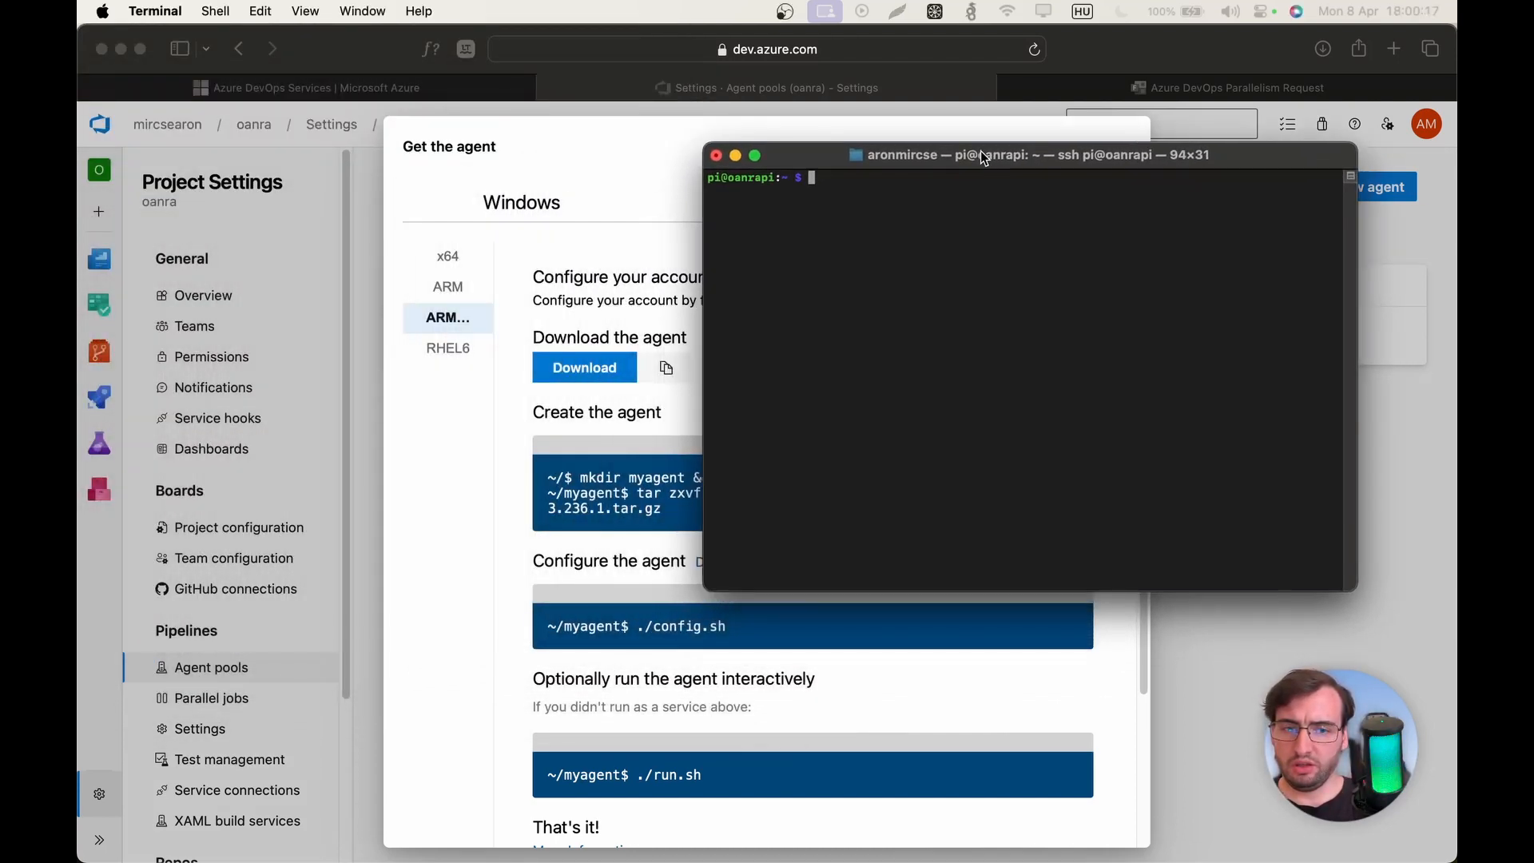
left_click(660, 520)
left_click_drag(583, 481, 803, 482)
key("super+c")
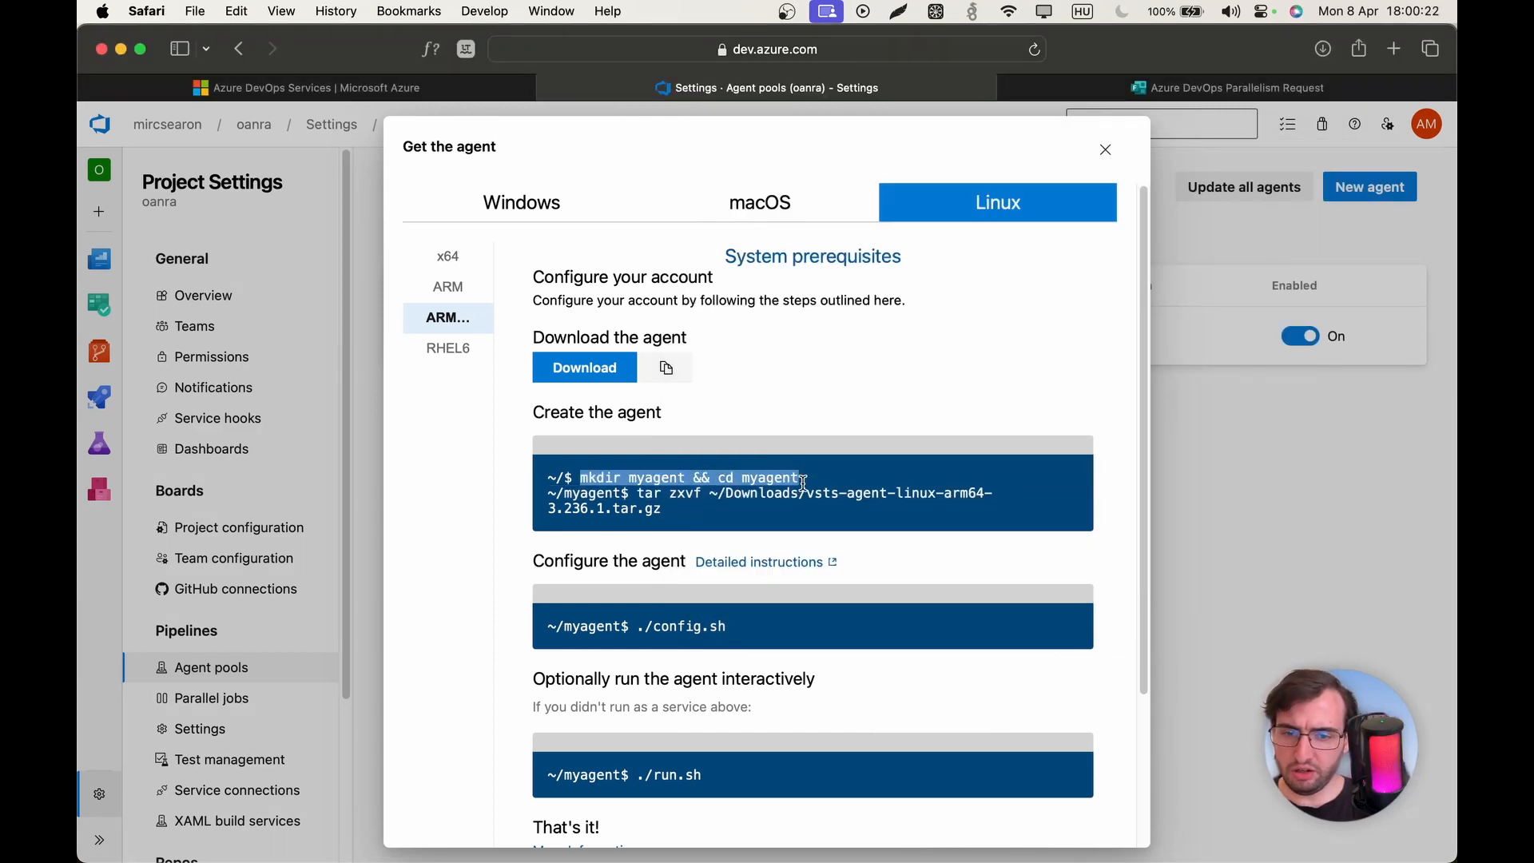
key("super+Tab")
type("v")
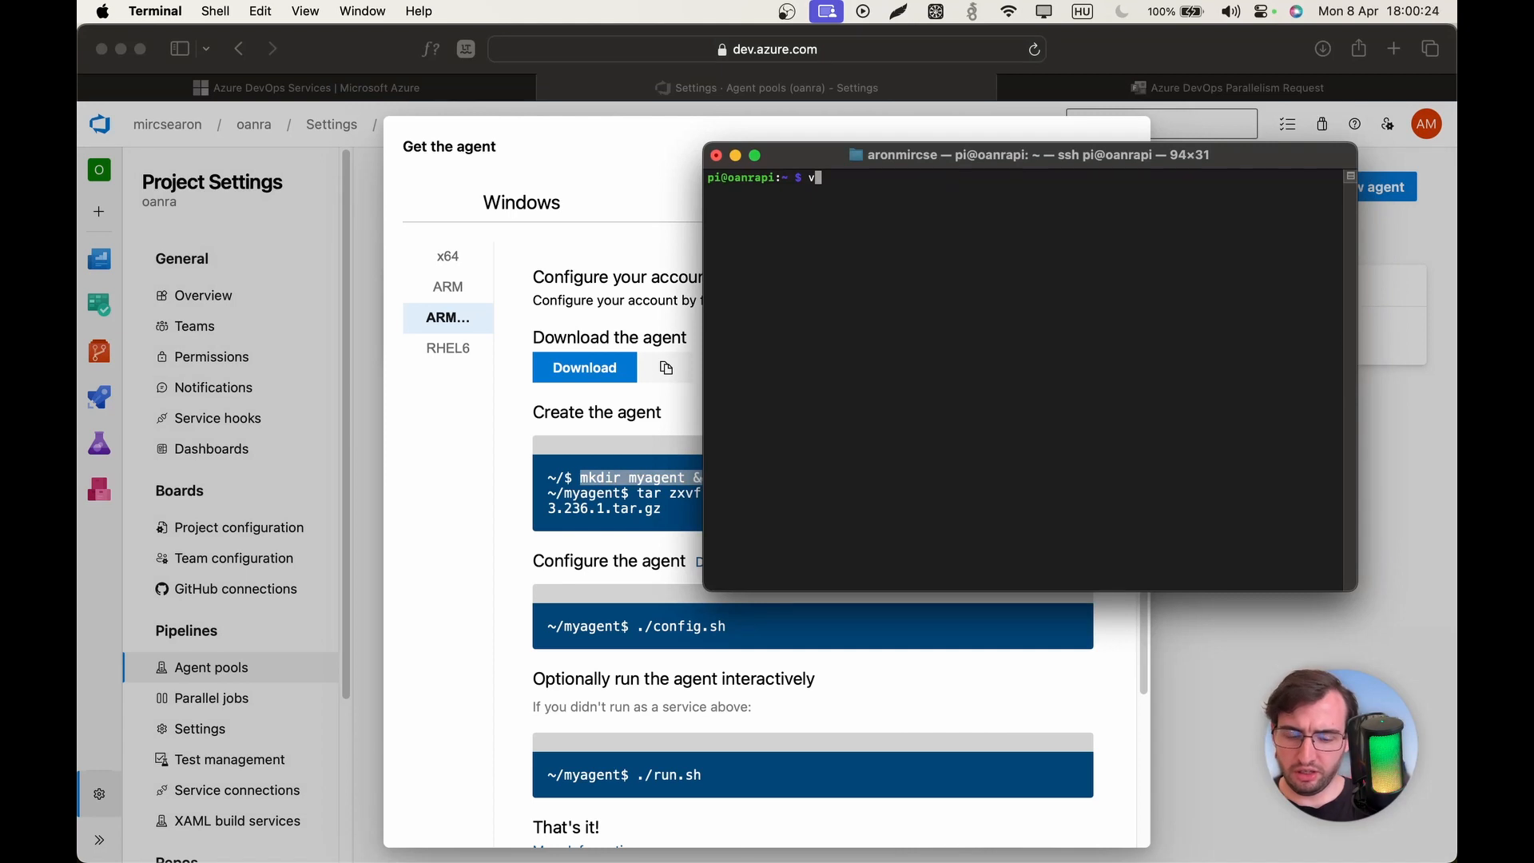
key("BackSpace")
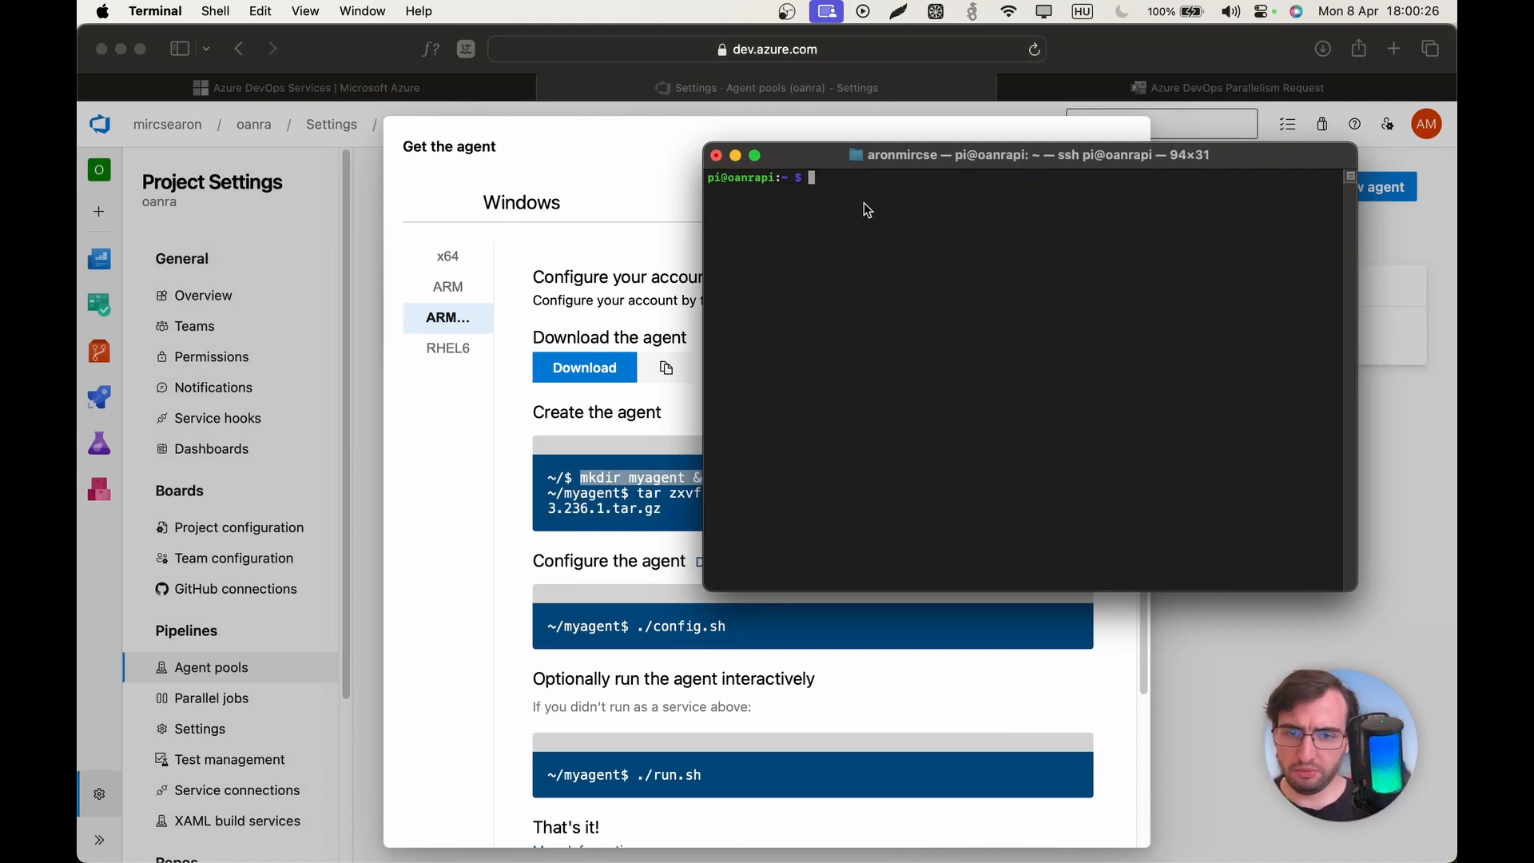
right_click(831, 191)
left_click(861, 227)
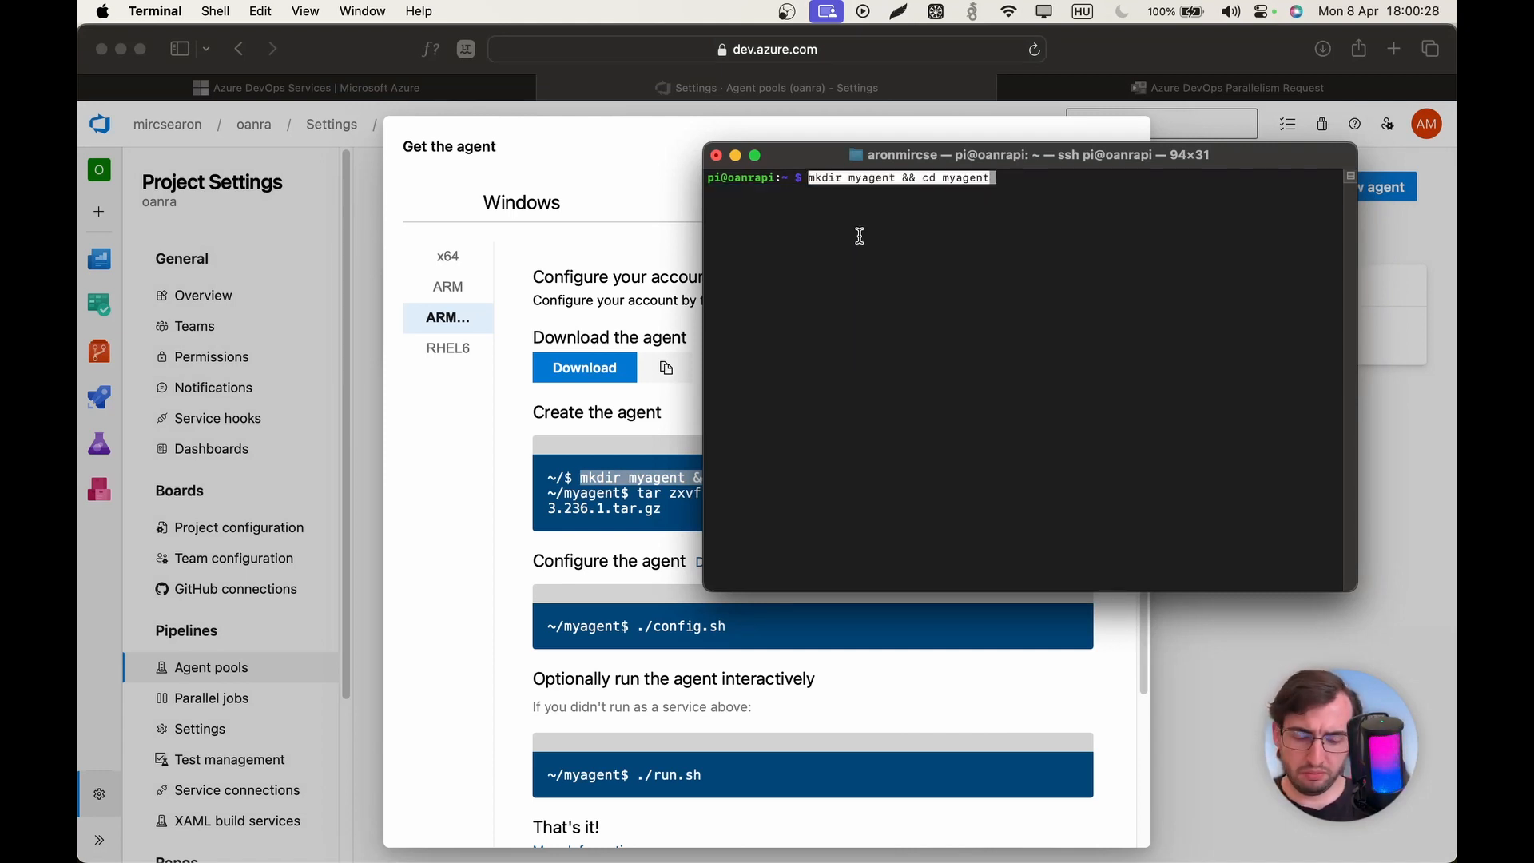
key("Return")
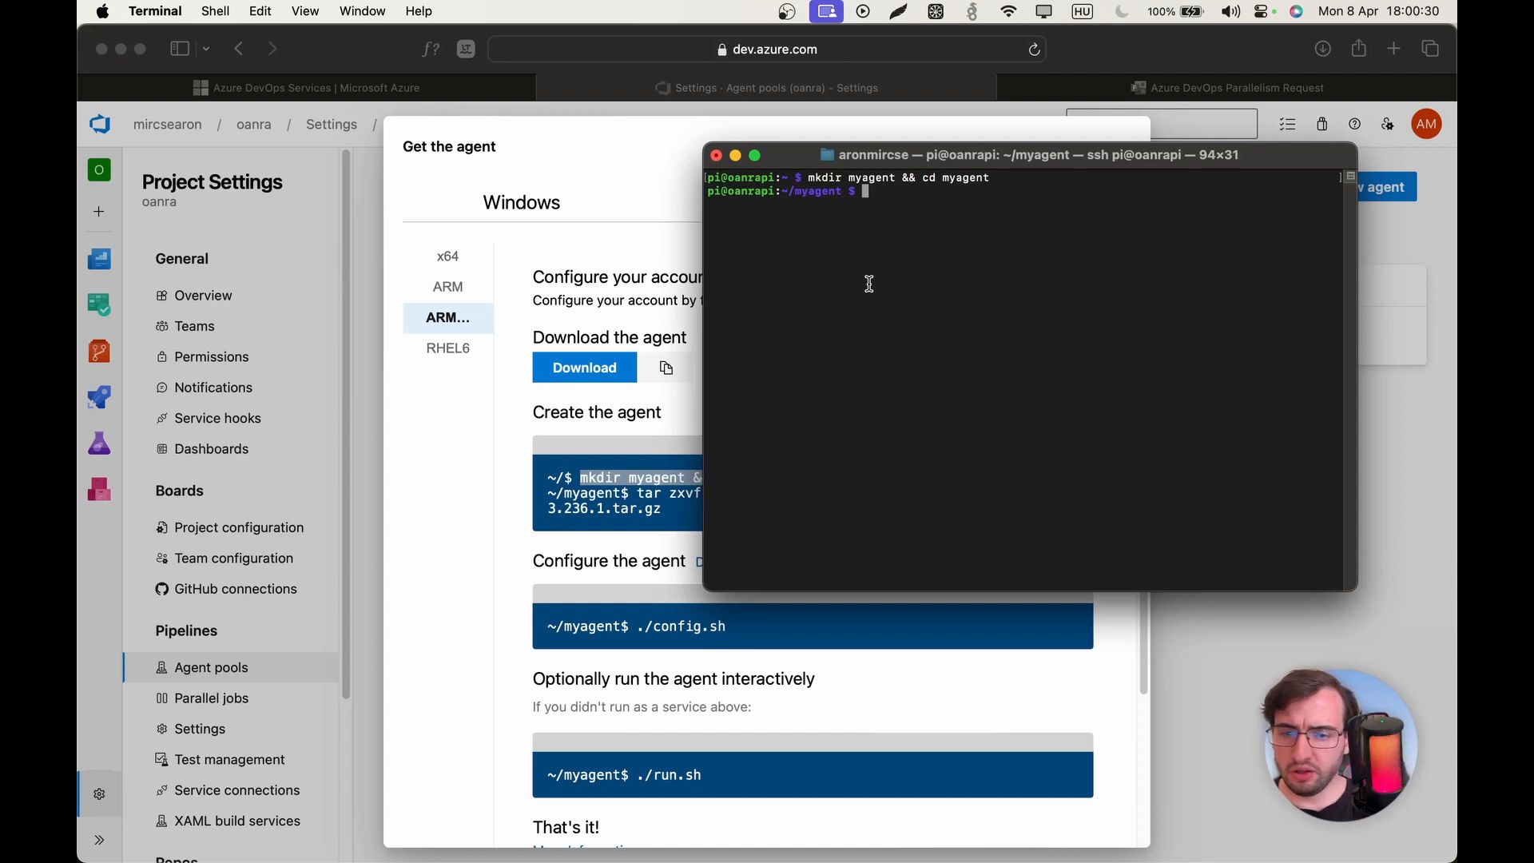
- Extract the downloaded agent archive into myagent with tar zxvf ~/Downloads/vsts-agent-linux-arm64-3.236.1.tar.gz
left_click(639, 489)
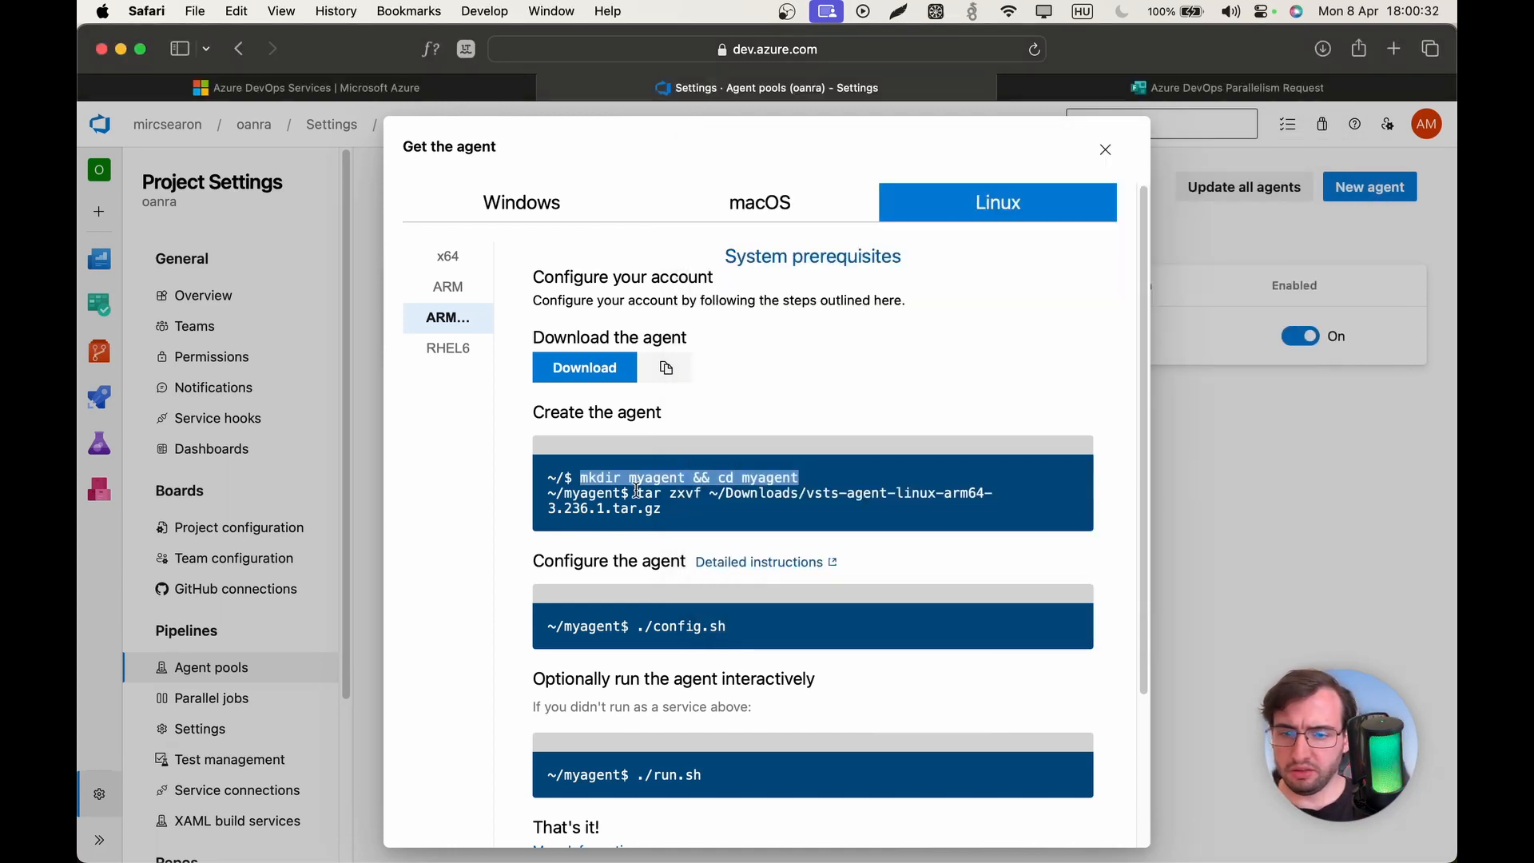
left_click_drag(639, 493, 807, 493)
right_click(807, 493)
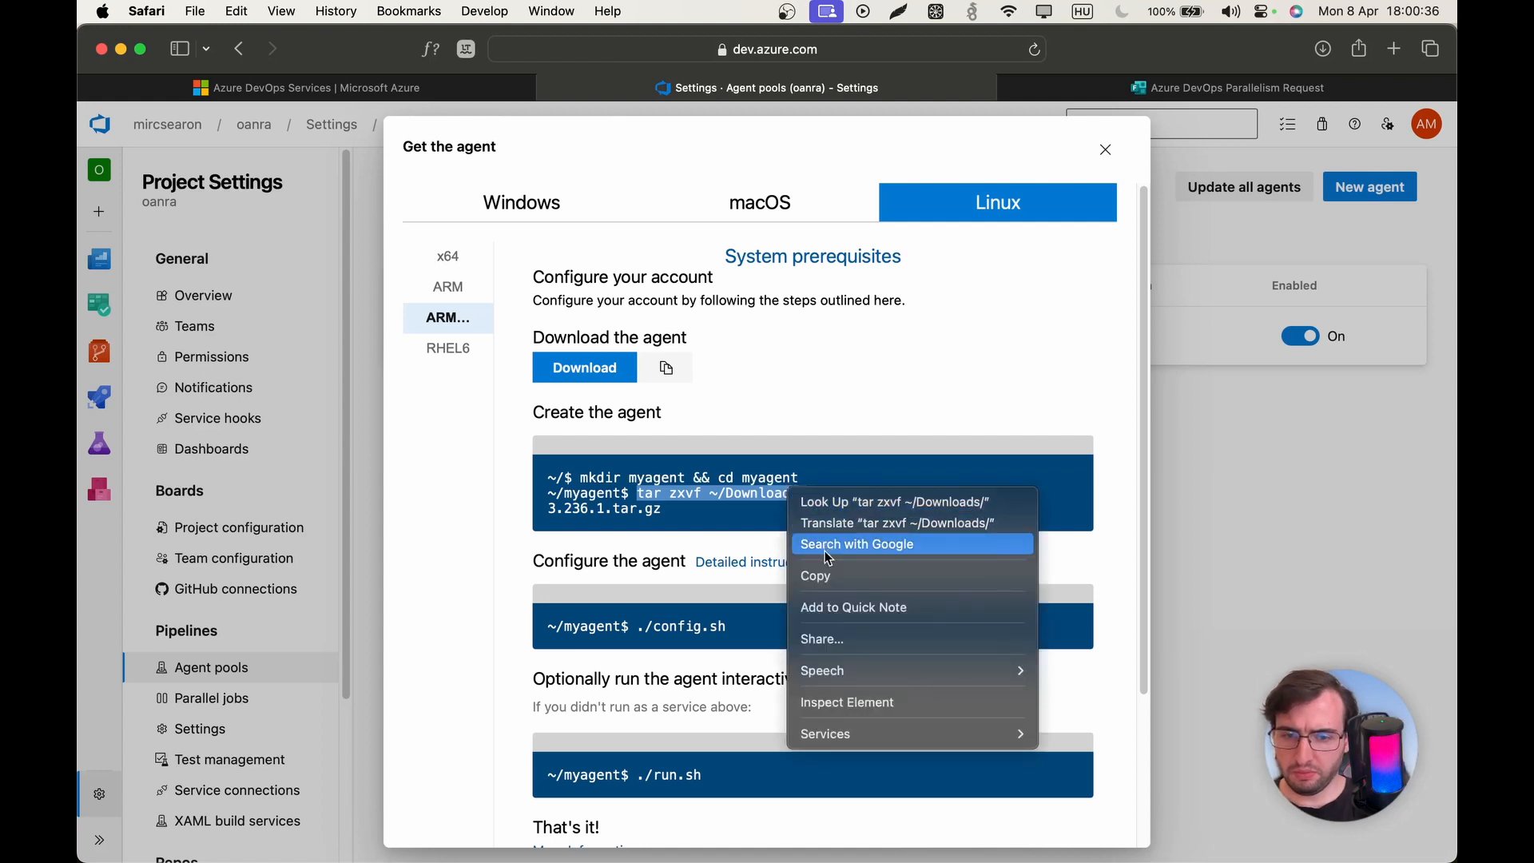
left_click(831, 575)
key("super+Tab")
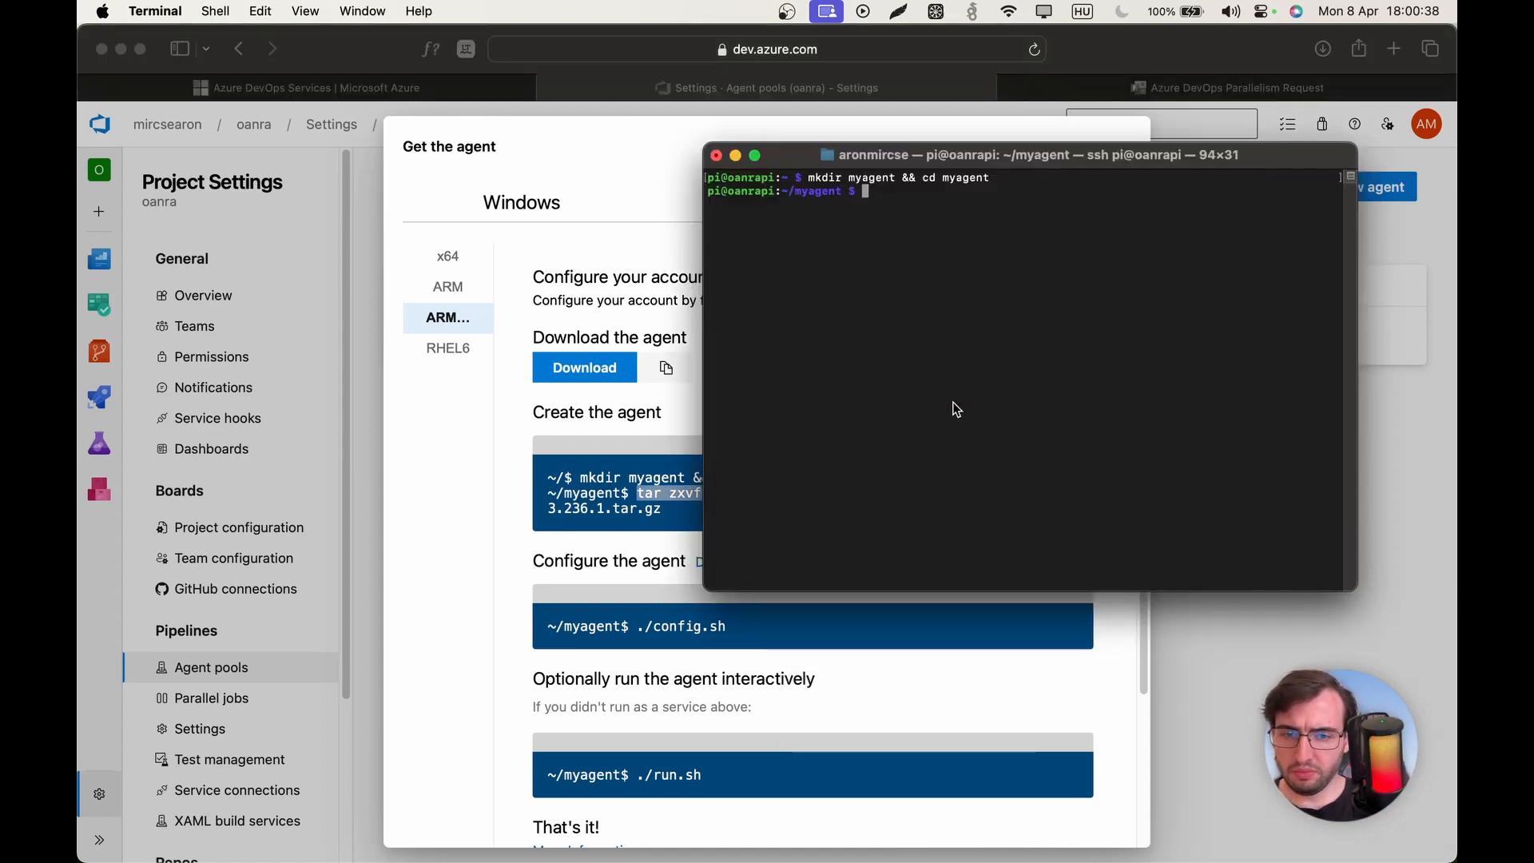
key("super+v")
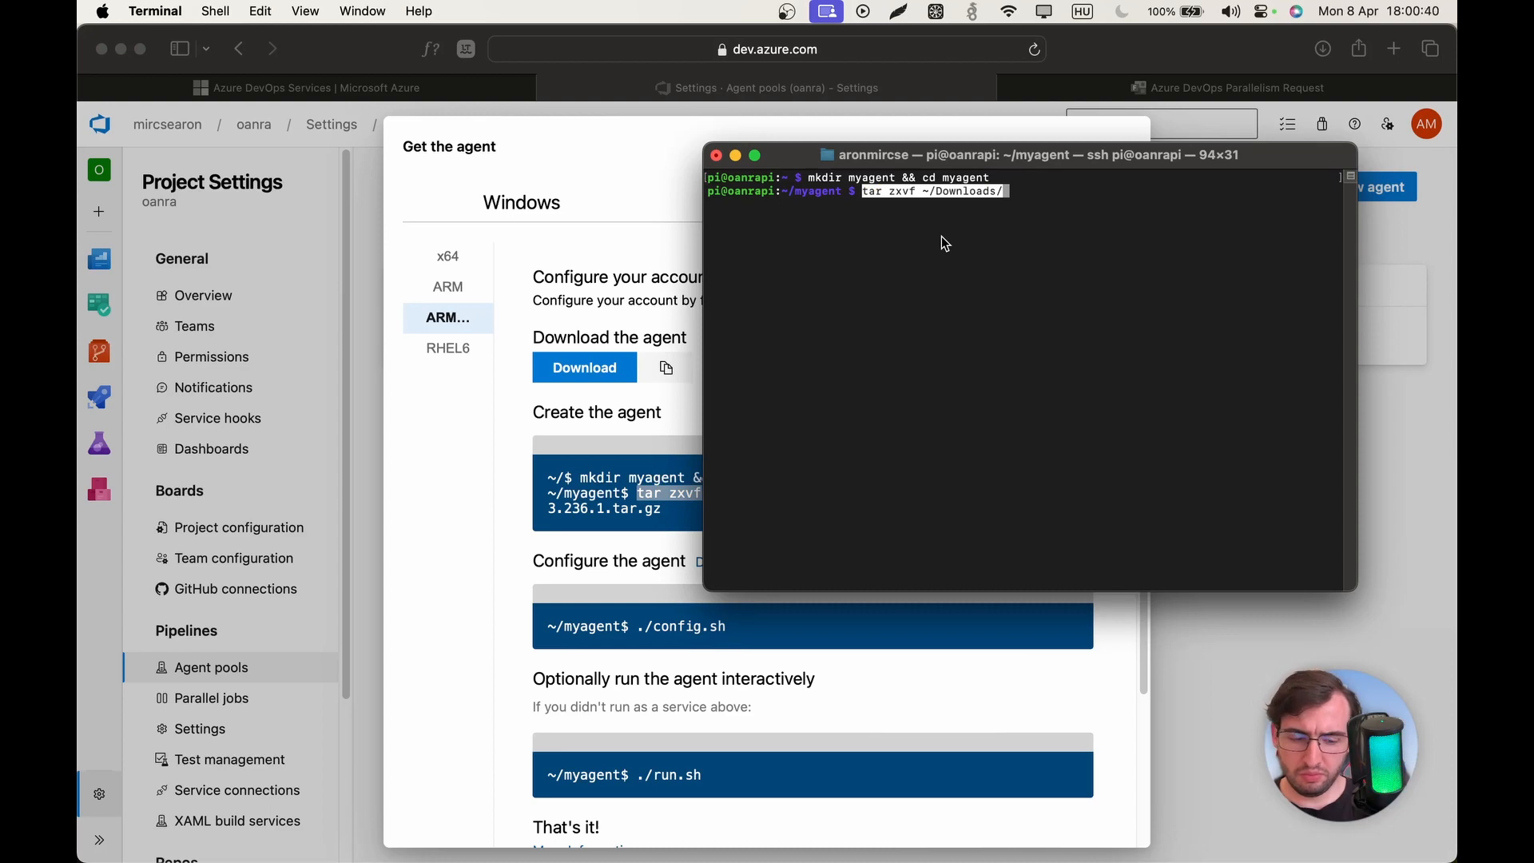
right_click(1013, 191)
left_click(1056, 230)
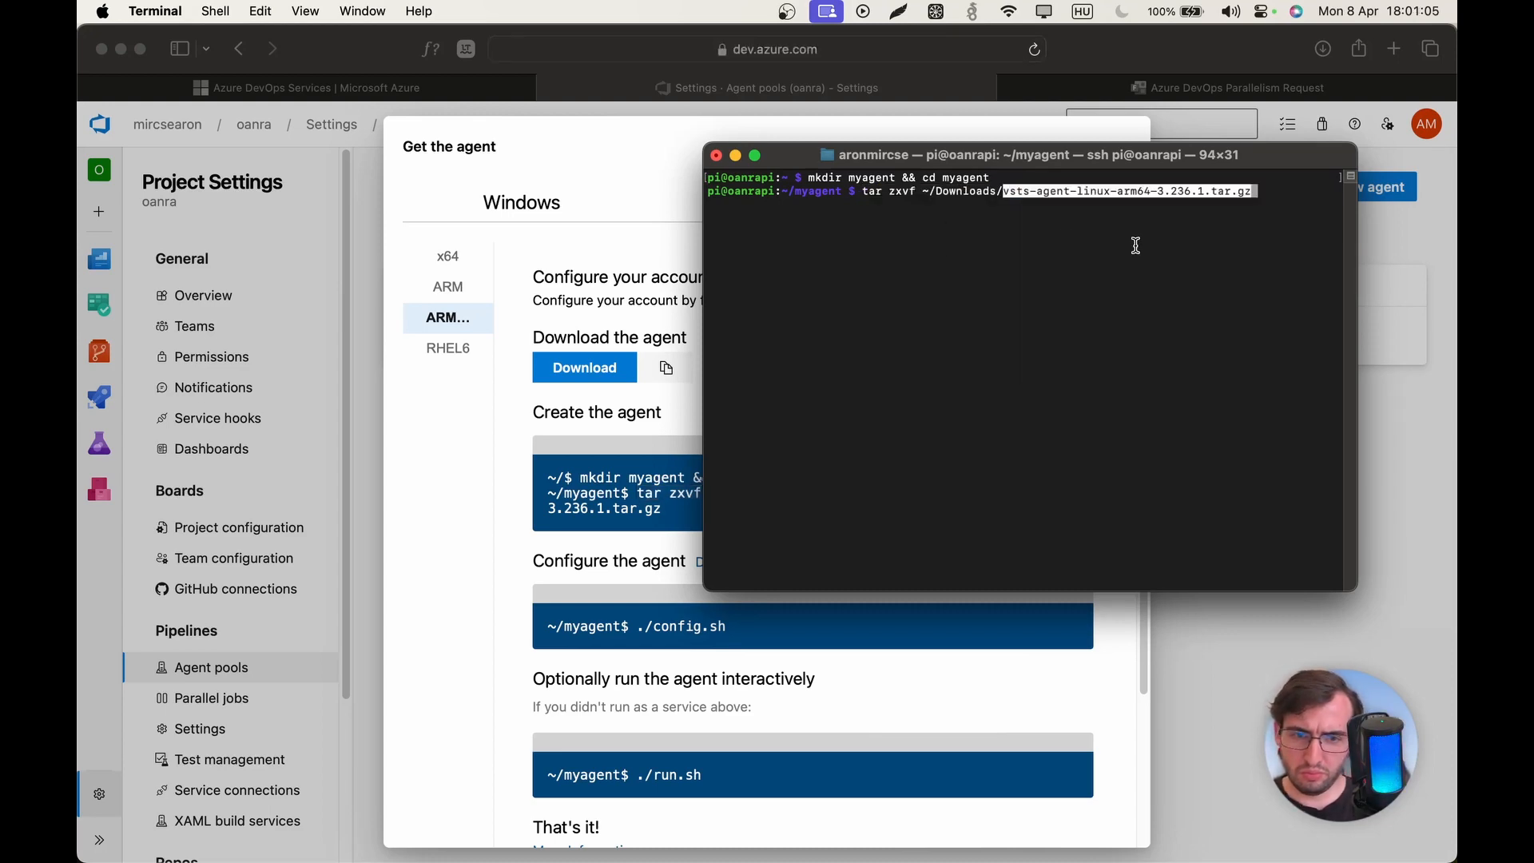
key("Return")
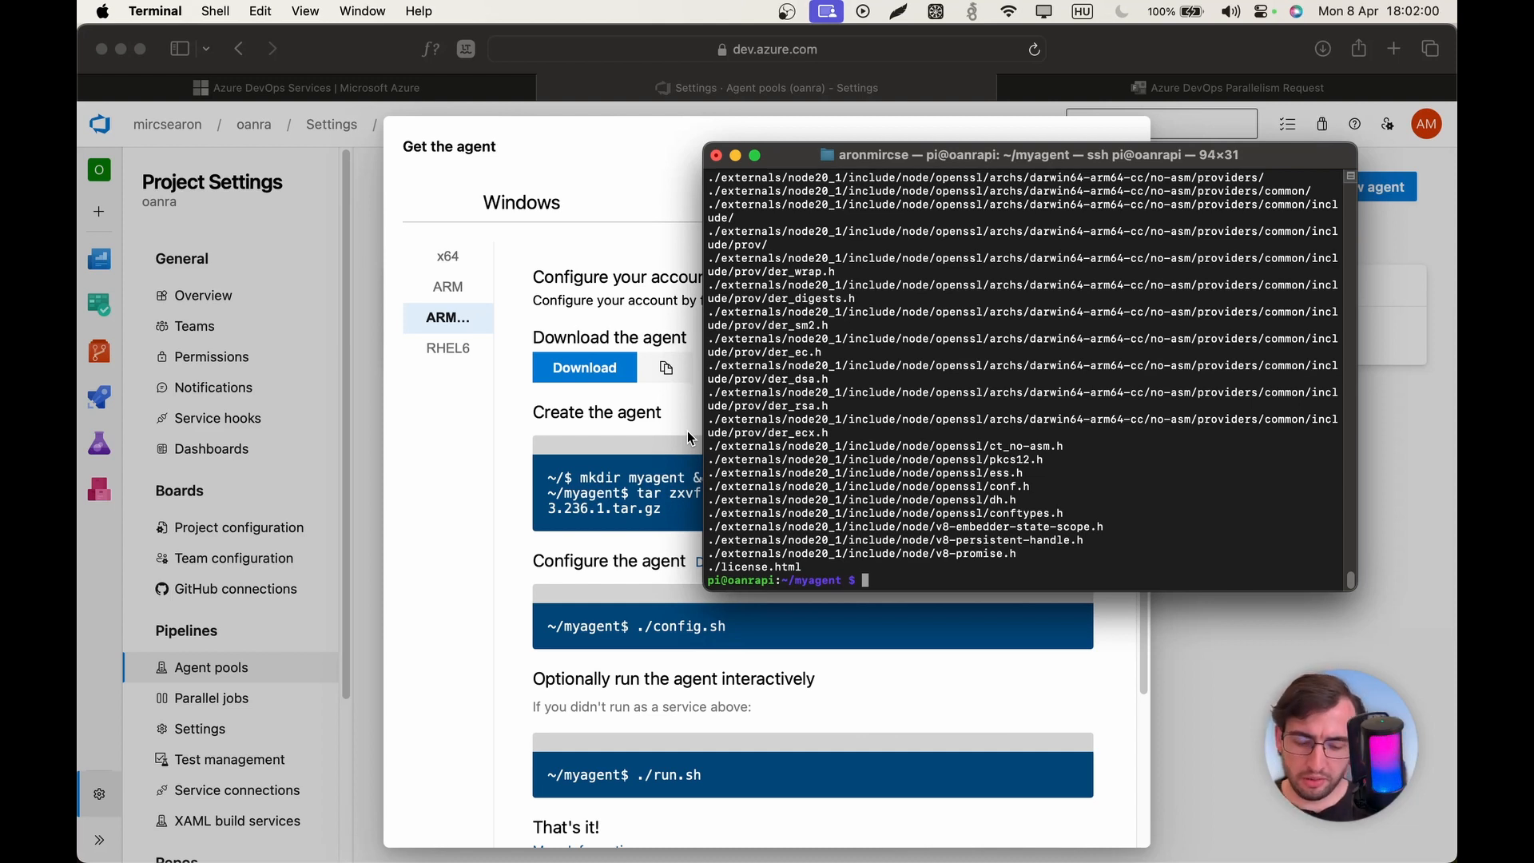
- Run ./config.sh in the myagent folder and decline the Team Explorer Everywhere license agreement by accepting the default N
type("./con")
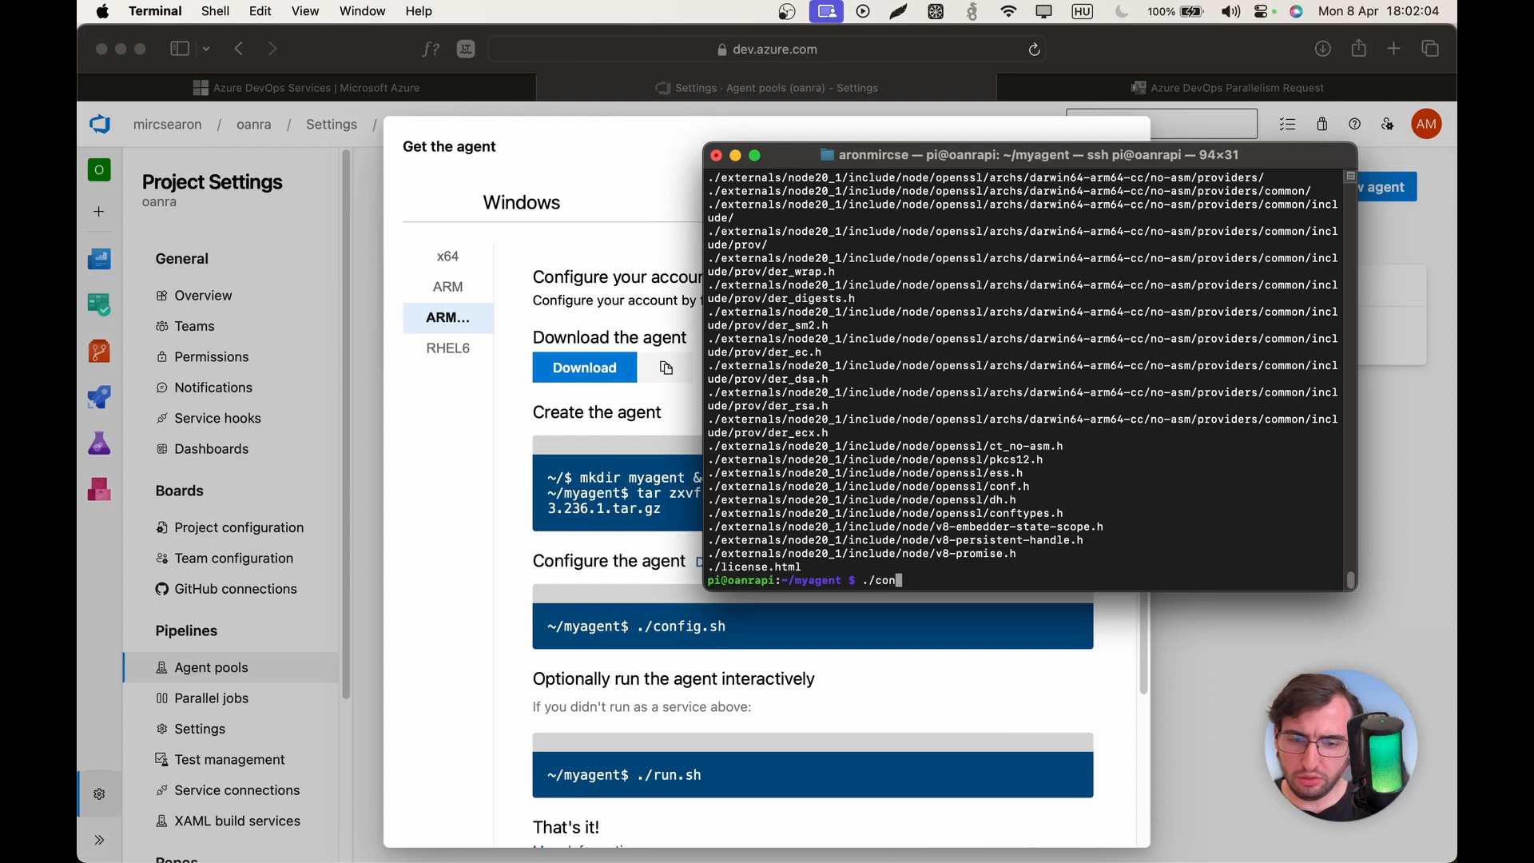
type("fig.sh")
key("Return")
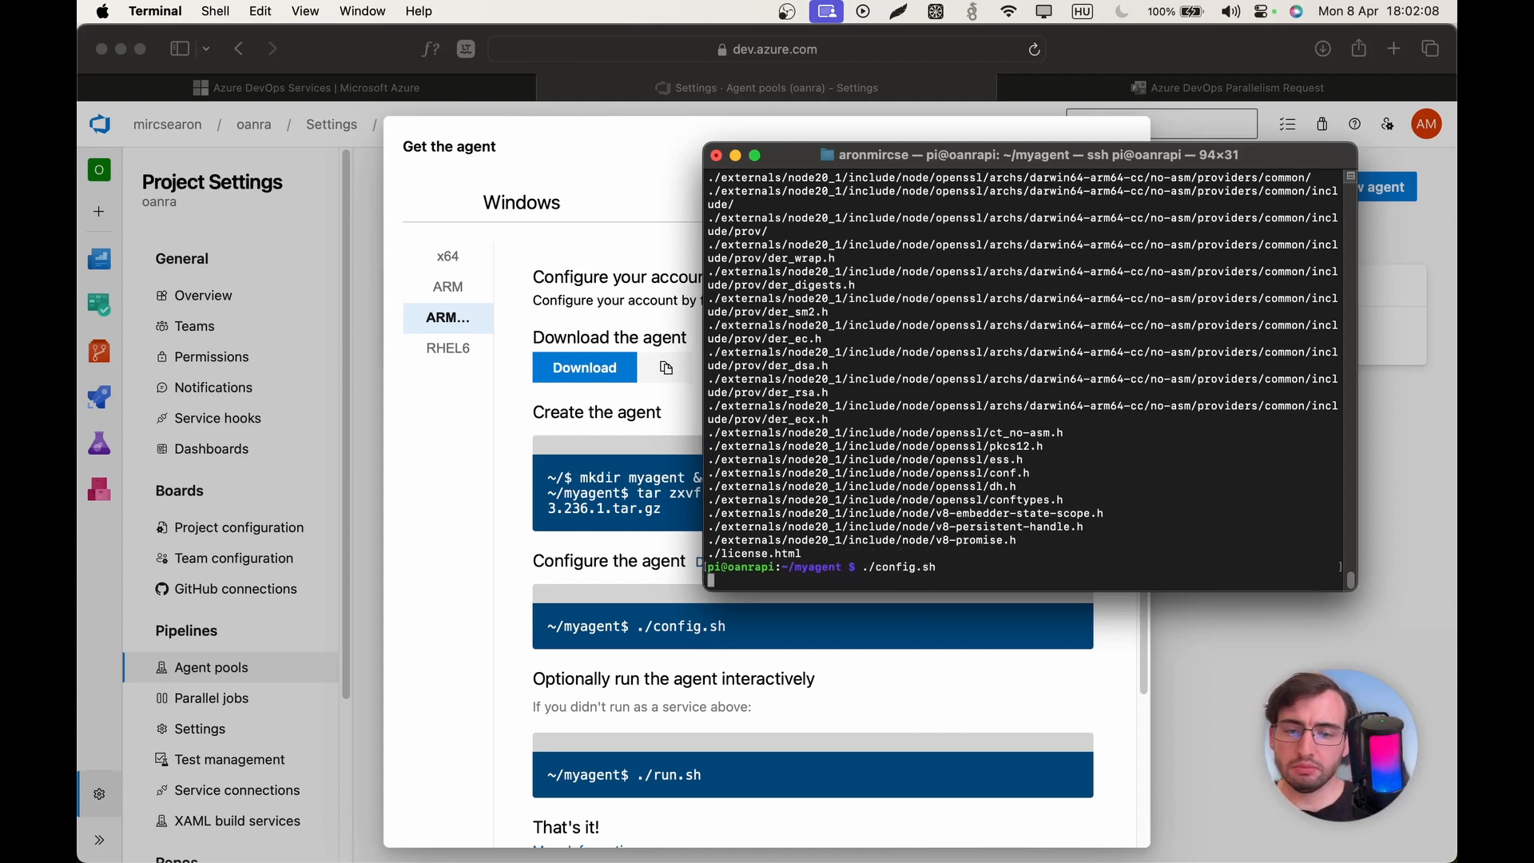
key("Return")
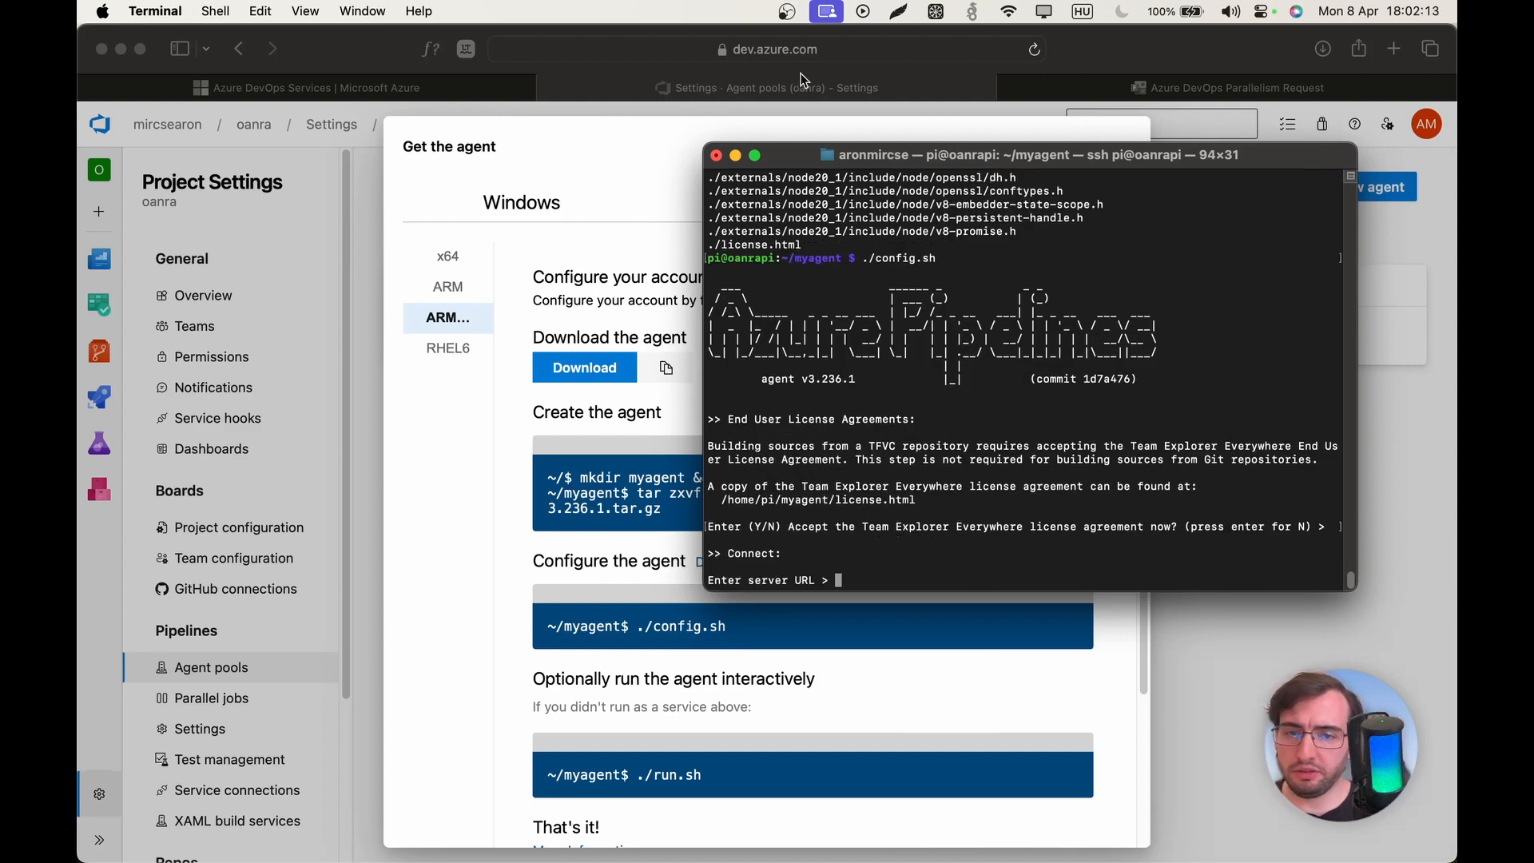
- Enter the organization's dev.azure.com base URL, copied from Safari, as the agent's server URL and accept PAT as the authentication type
left_click(826, 92)
left_click(691, 49)
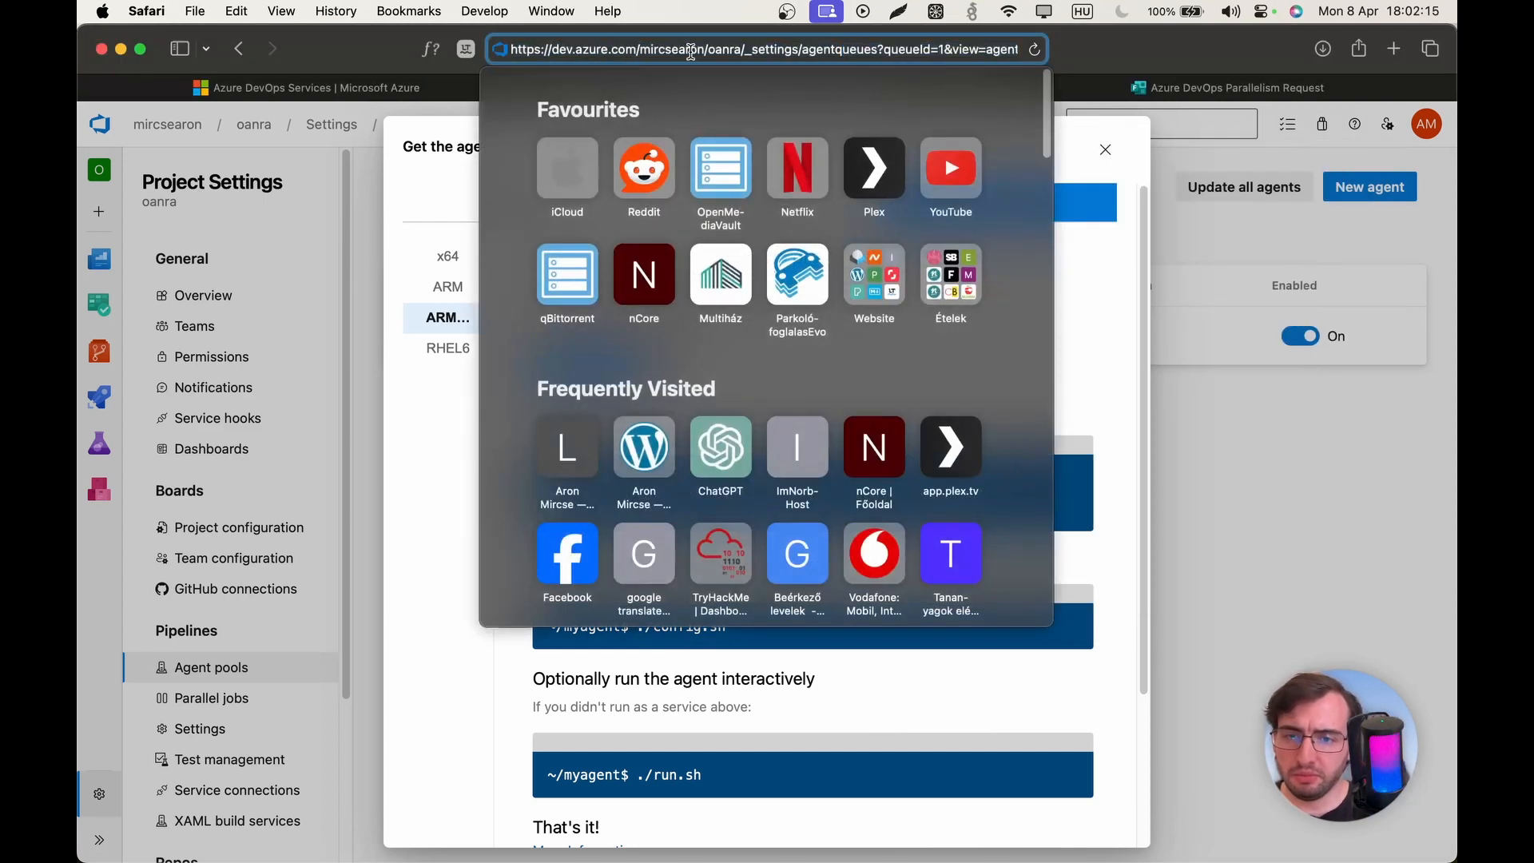
left_click_drag(703, 49, 508, 47)
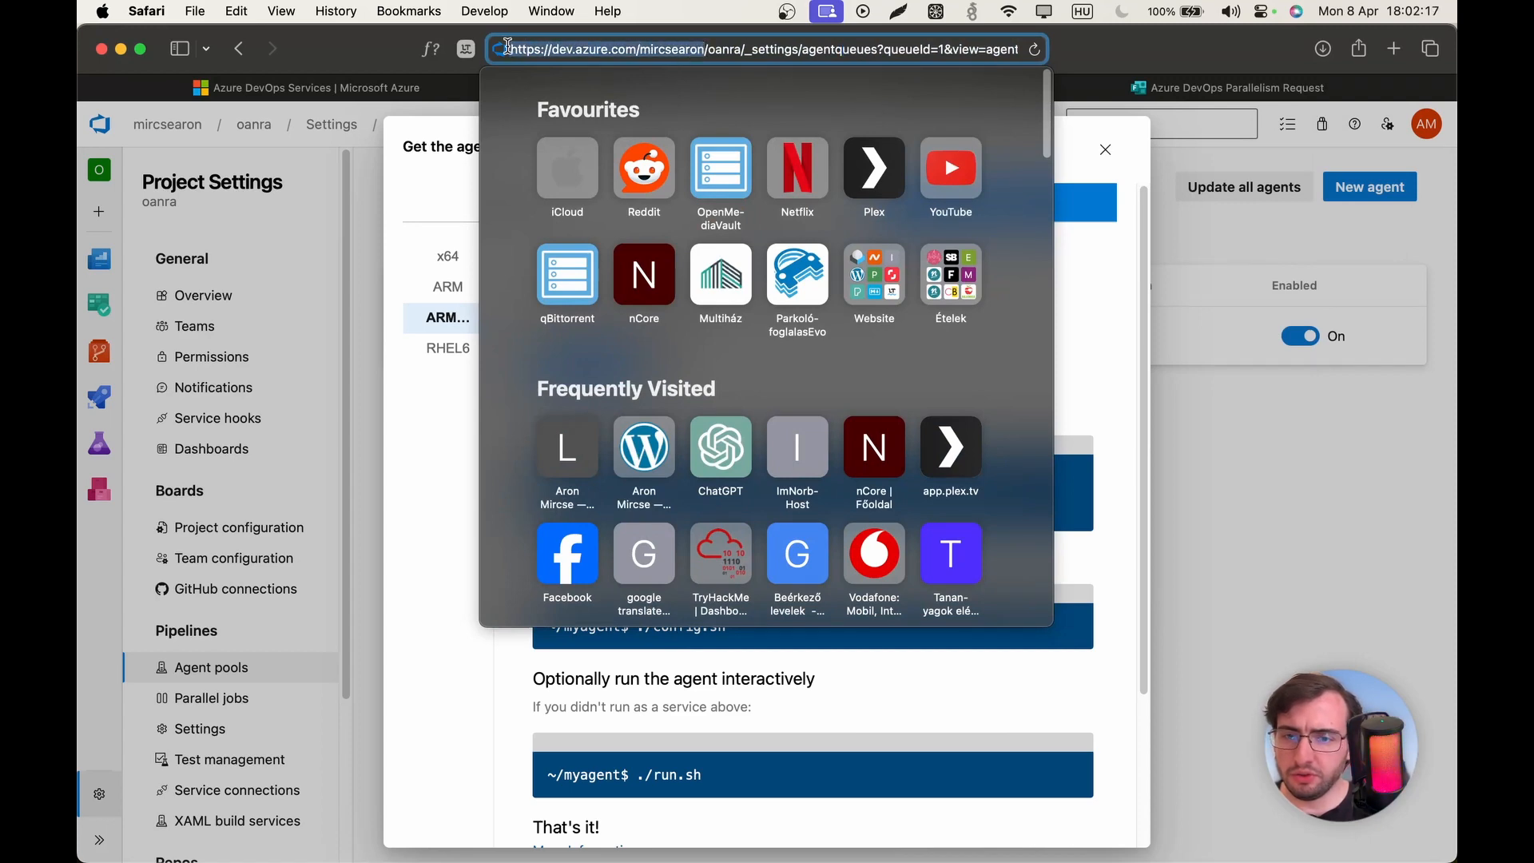
key("super+Tab")
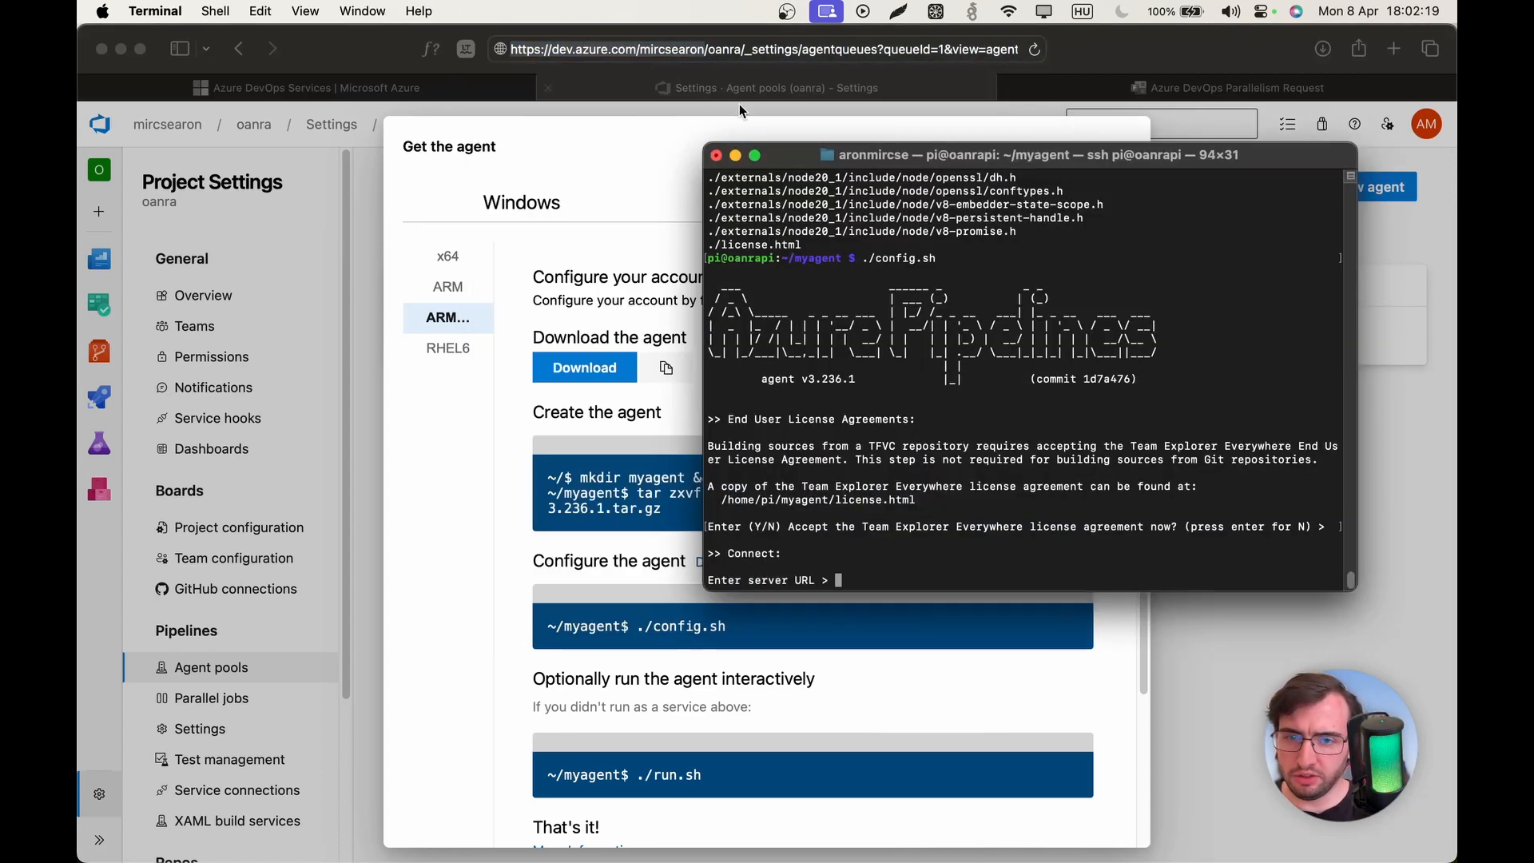
right_click(878, 577)
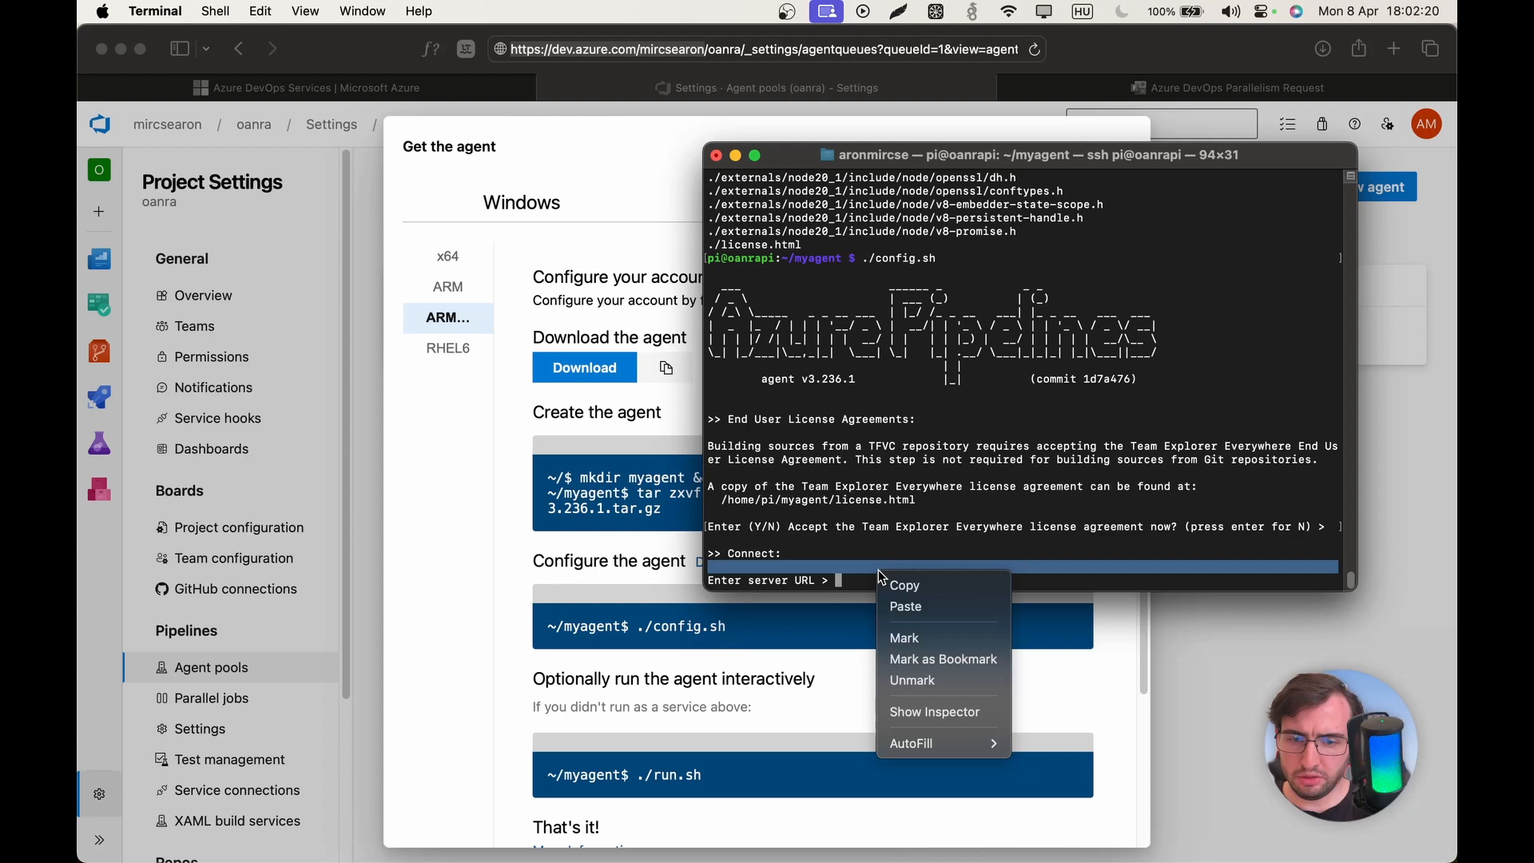
left_click(905, 609)
key("Return")
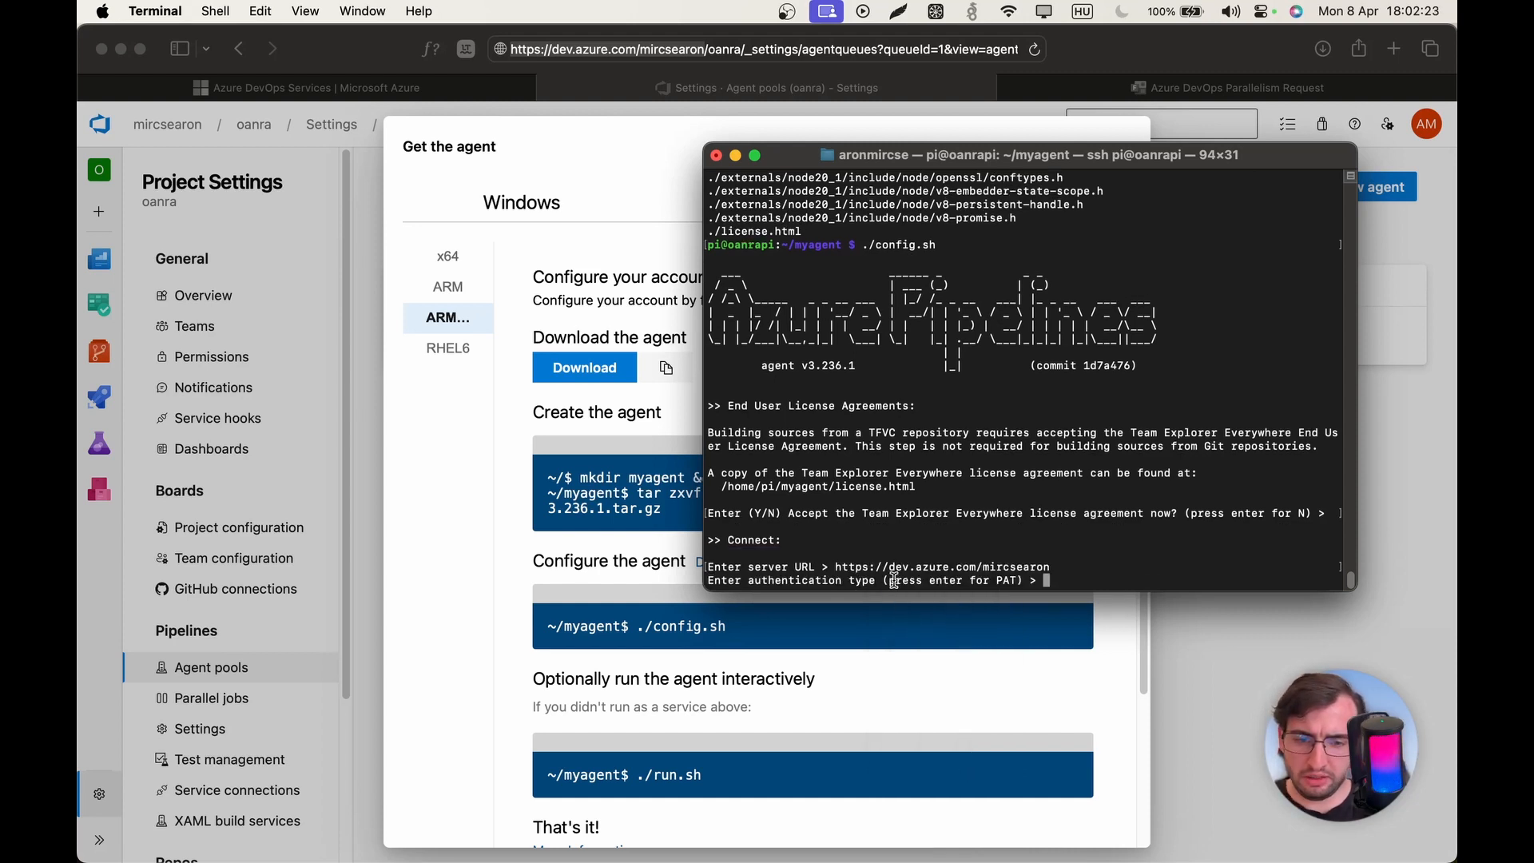
key("Return")
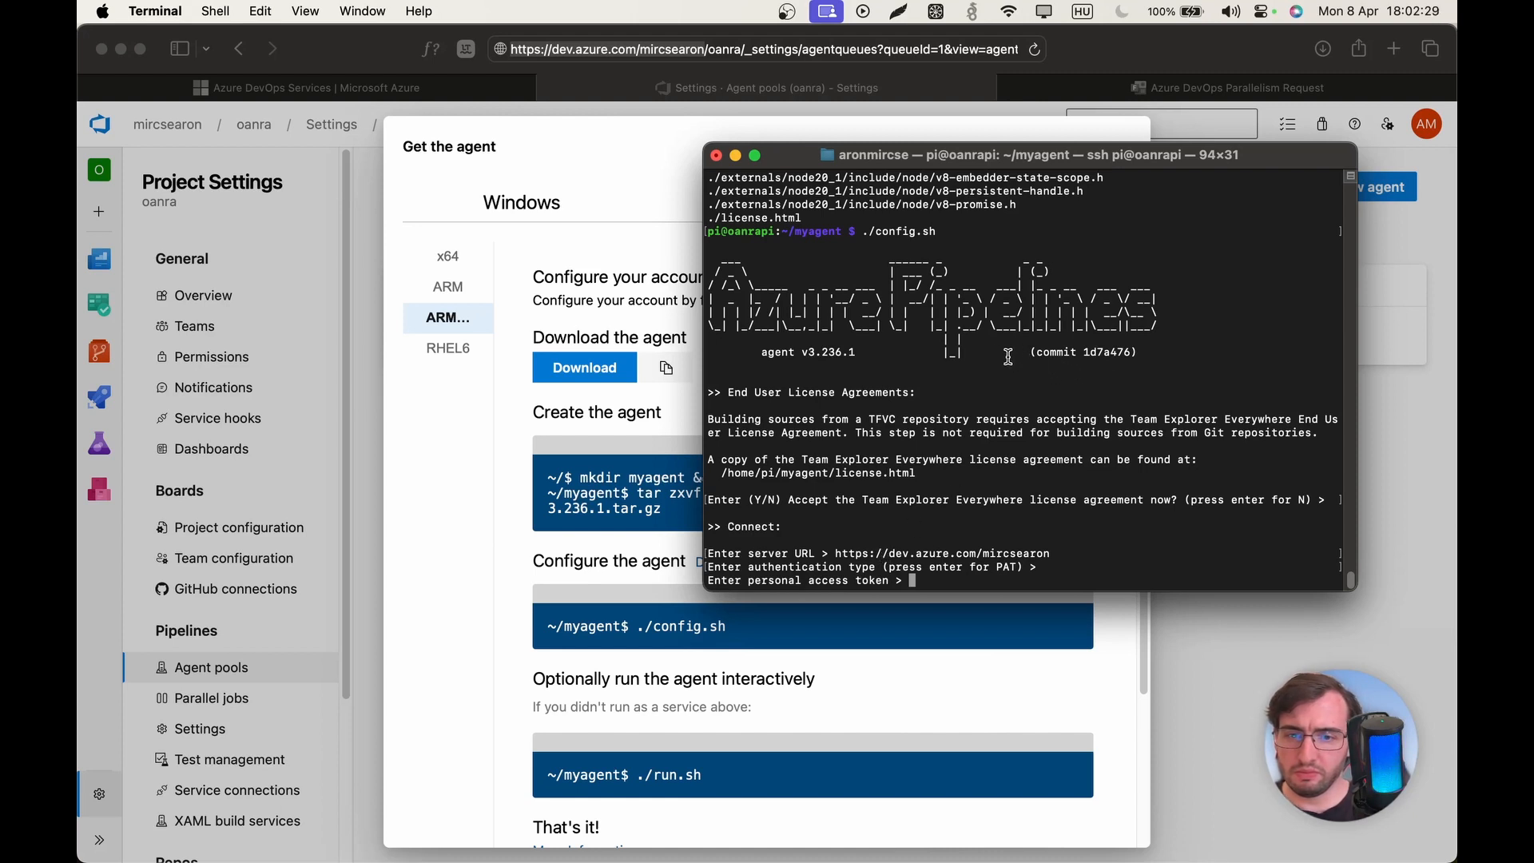
- Switch to Azure DevOps in Safari and create a personal access token named token2 with full access
left_click(1428, 238)
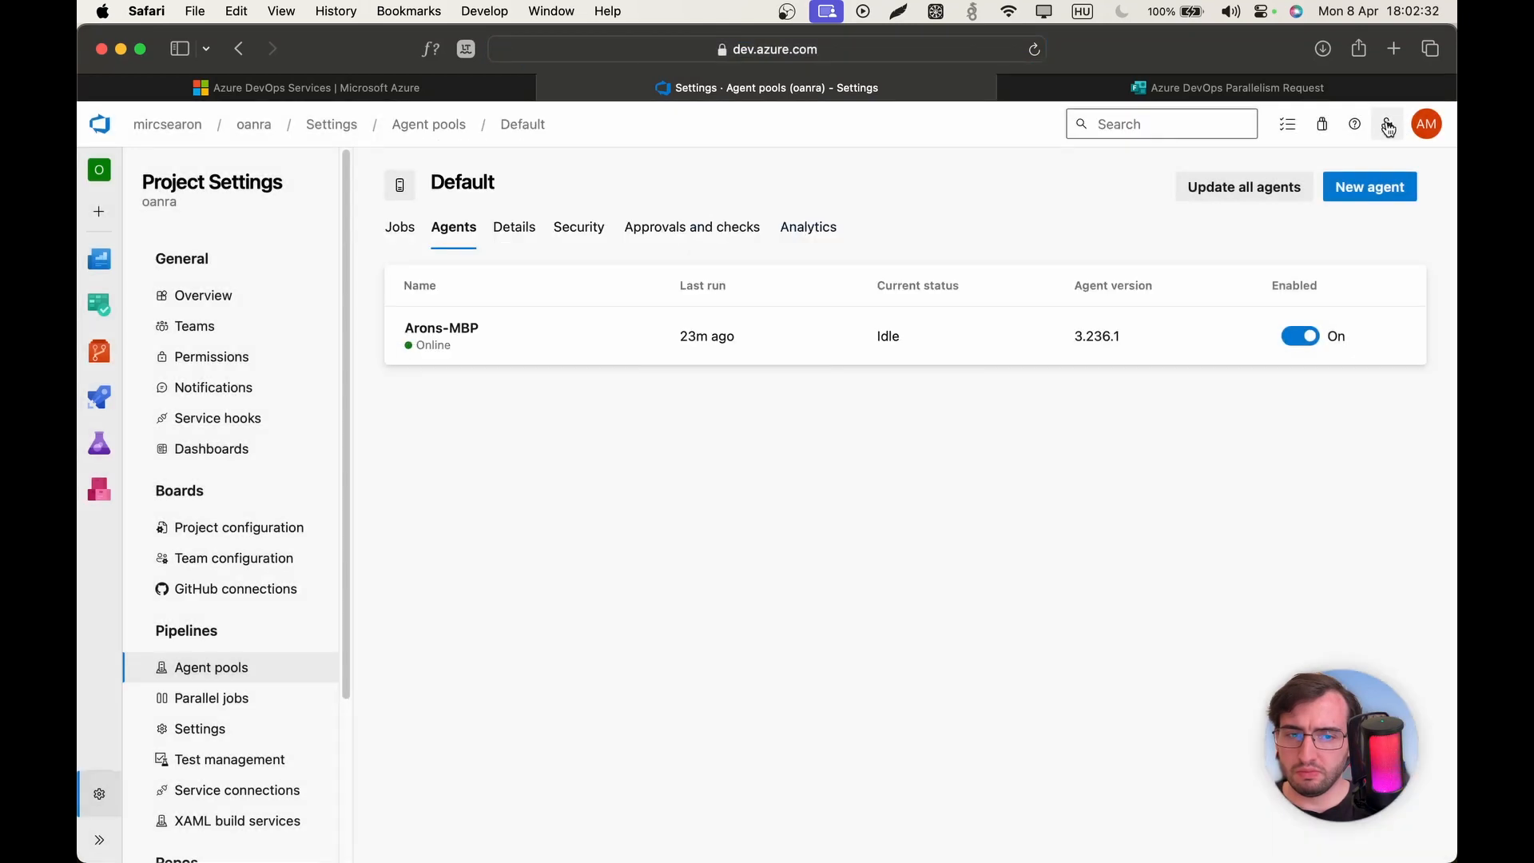
left_click(1388, 126)
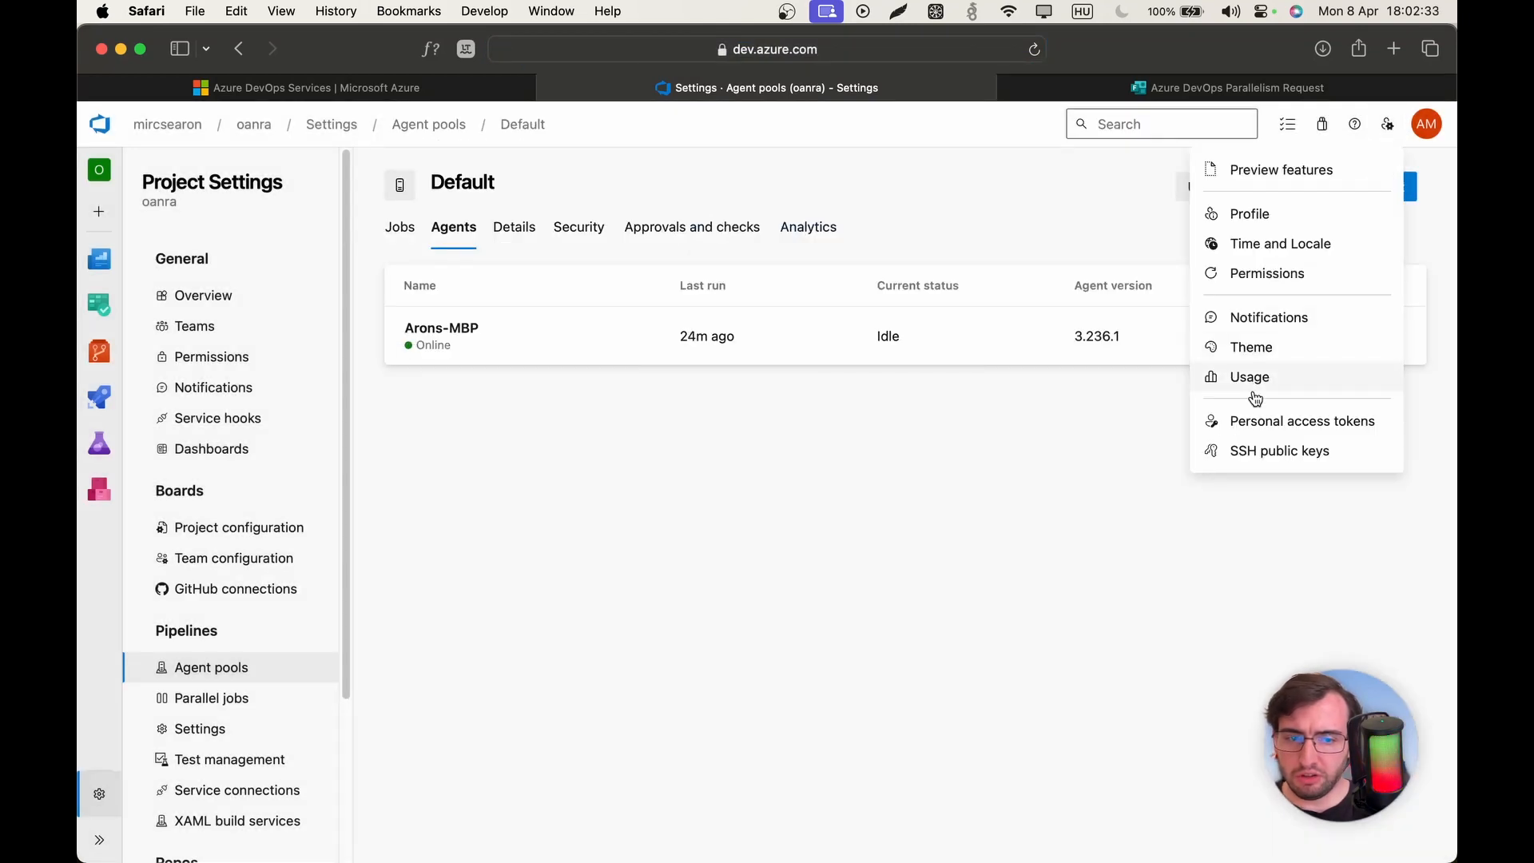
left_click(1253, 421)
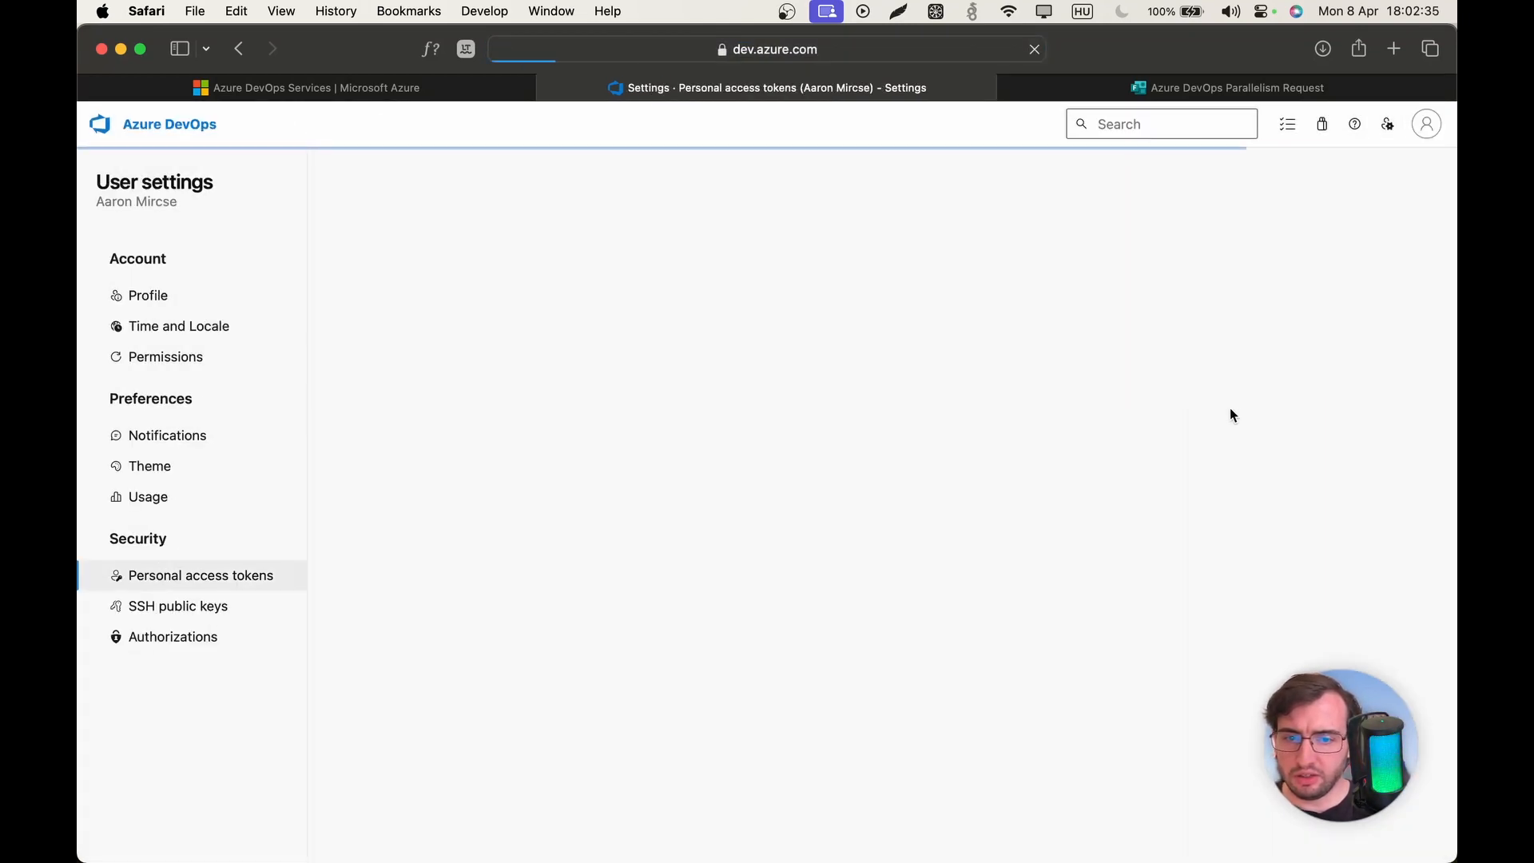
left_click(1358, 179)
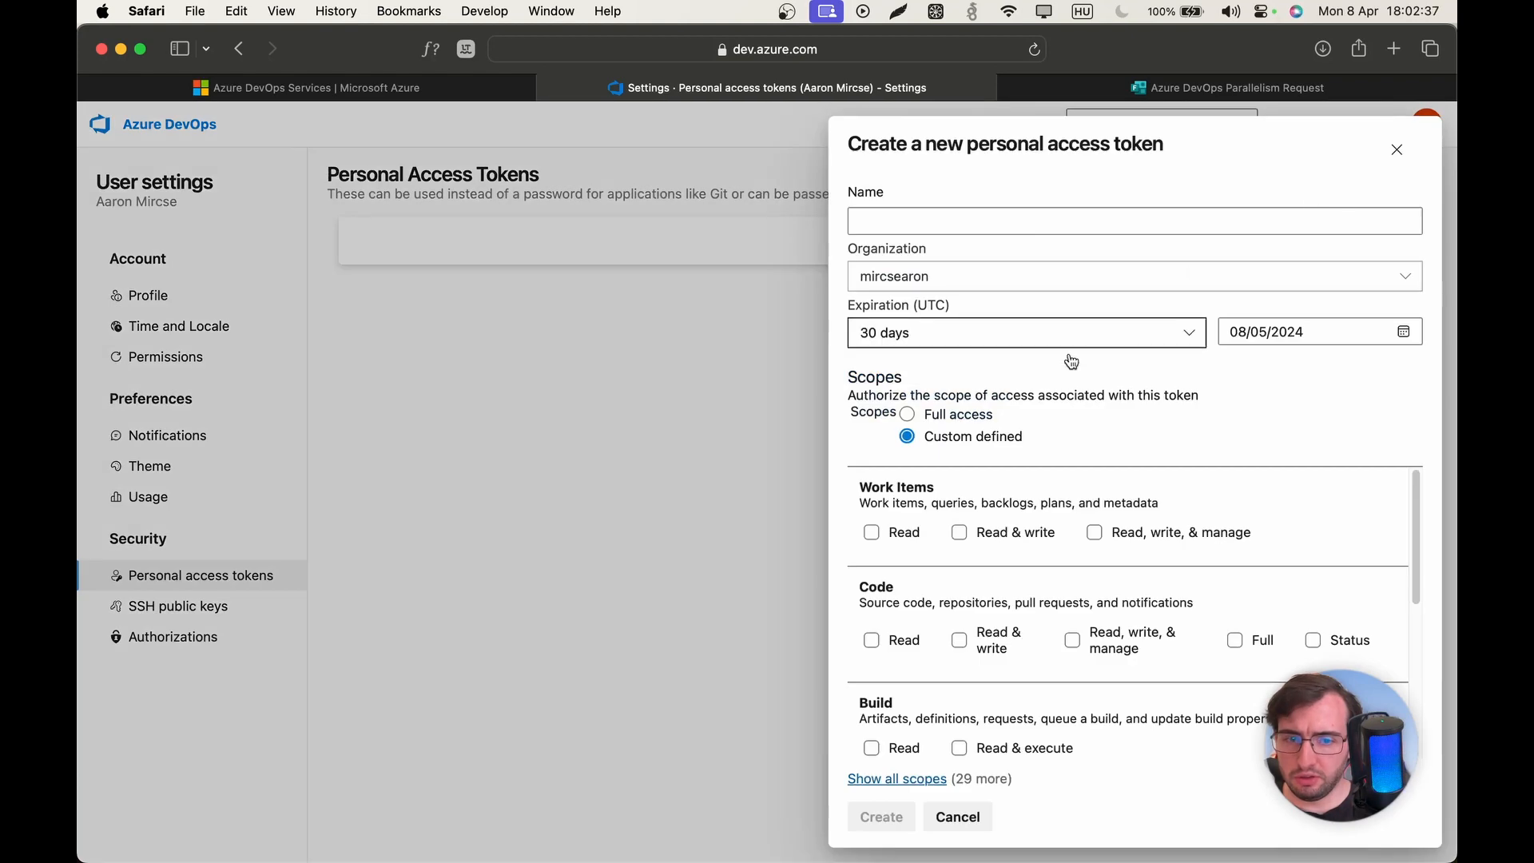
left_click(911, 415)
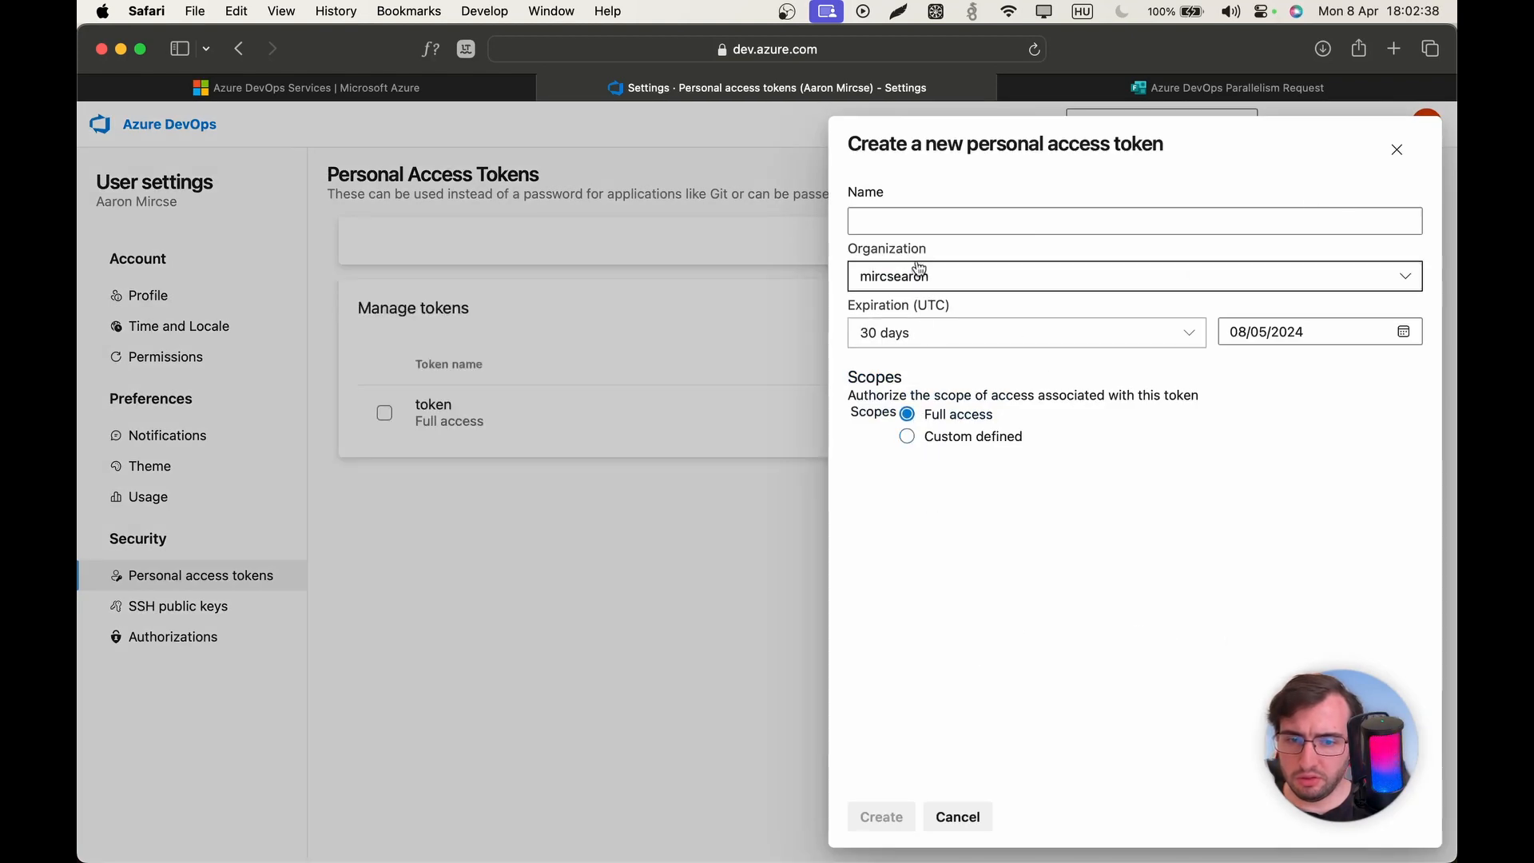
left_click(900, 223)
type("token2")
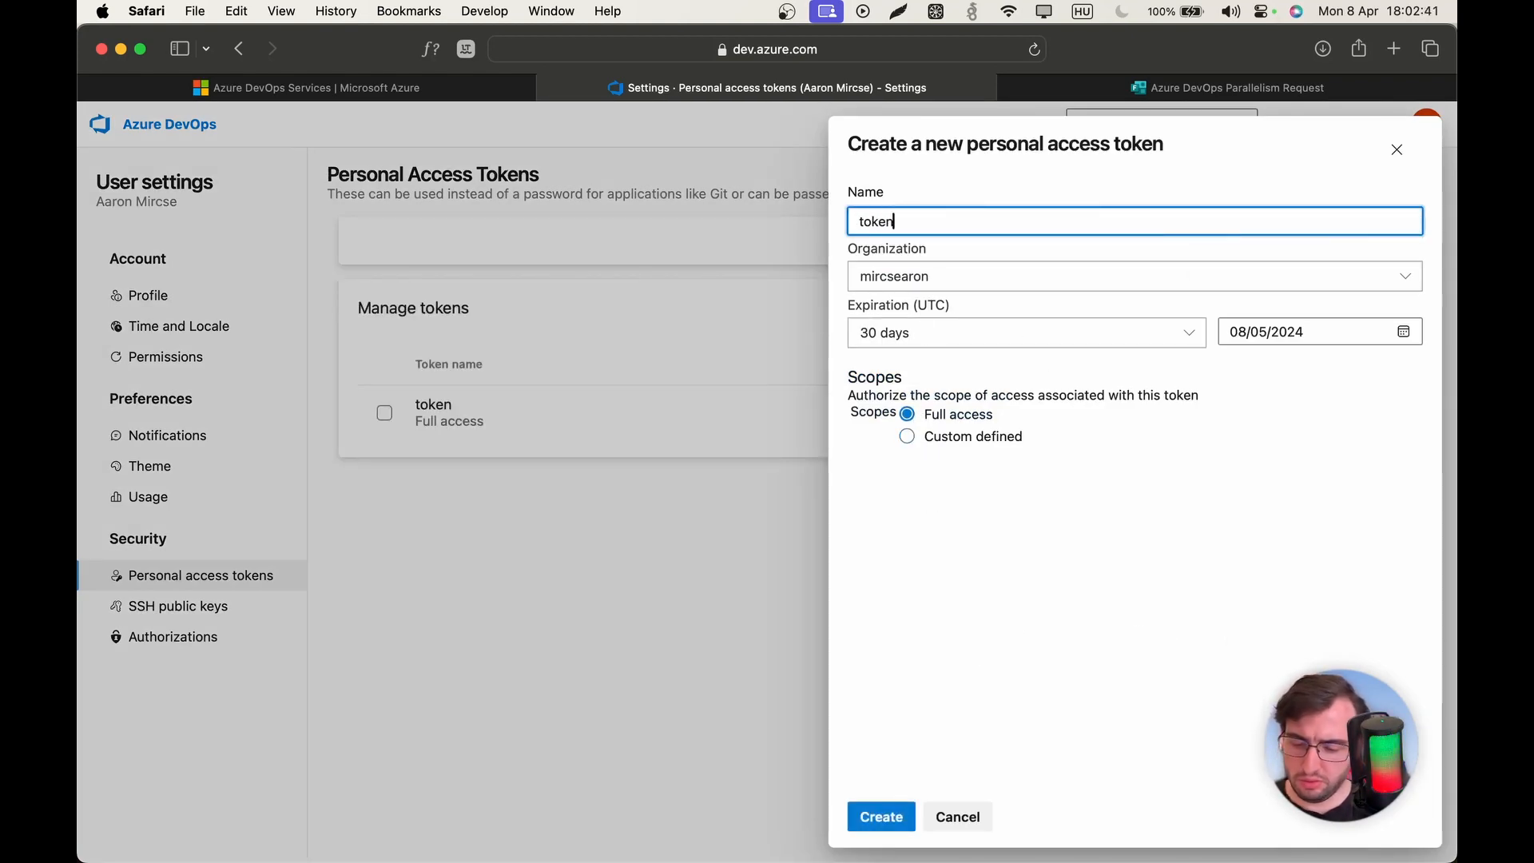
left_click(881, 816)
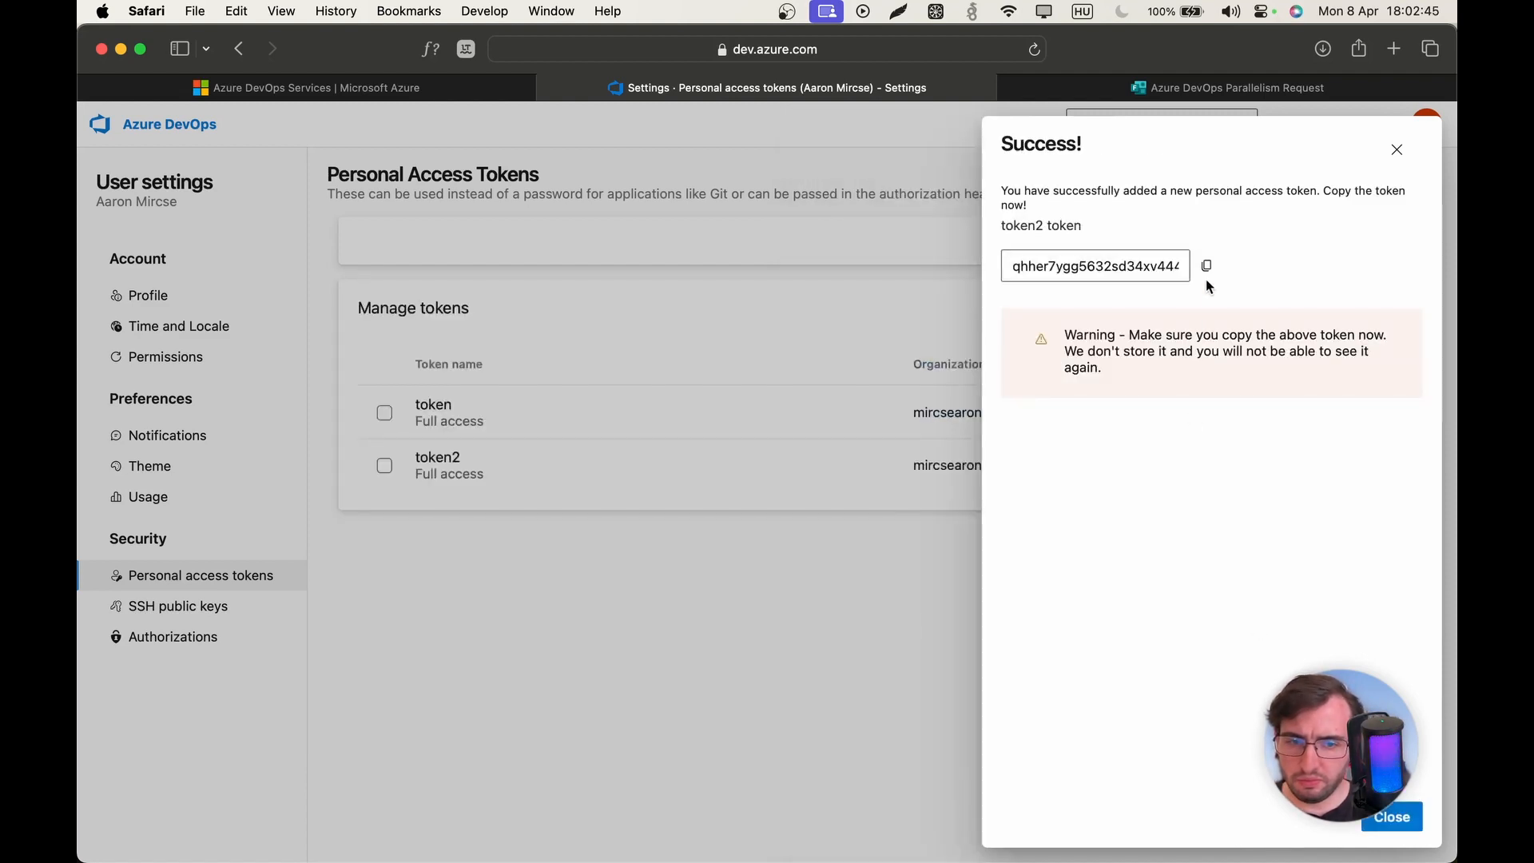
- Copy the value of the newly created personal access token and close its confirmation
left_click(1206, 266)
left_click(1392, 816)
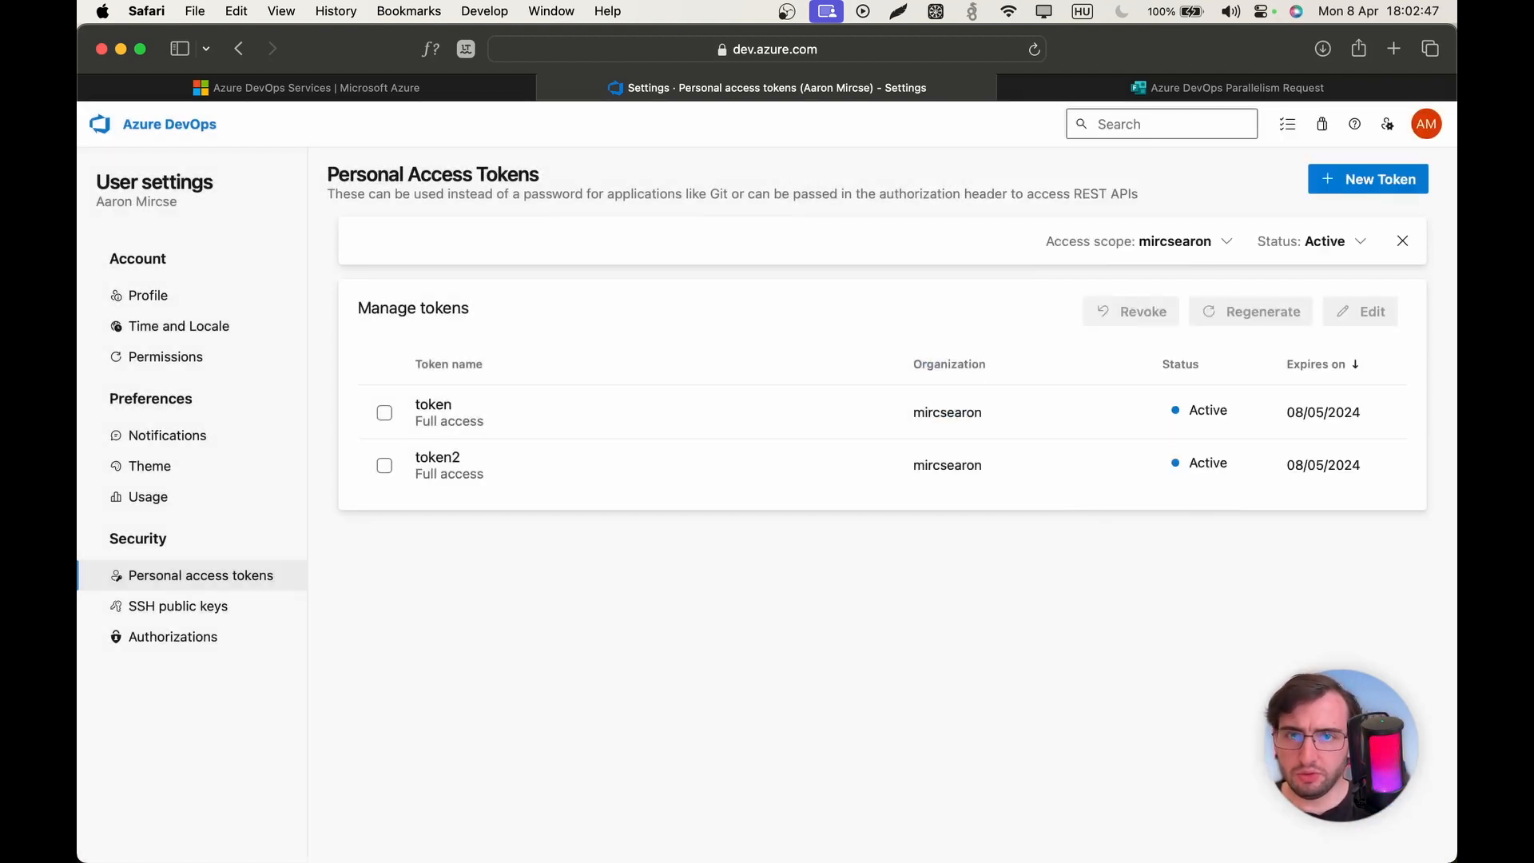
mouse_move(883, 839)
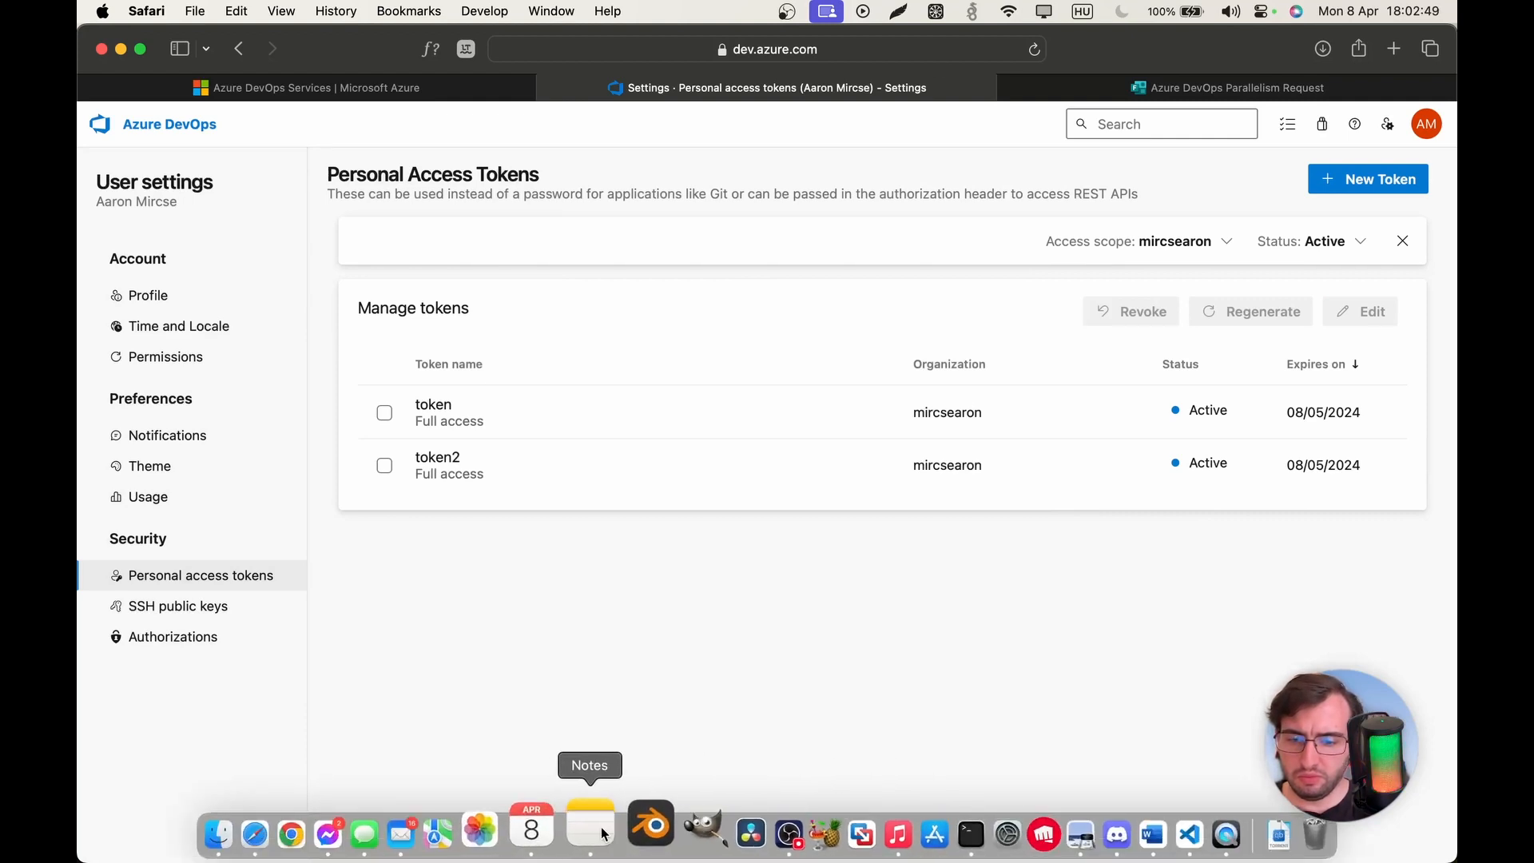
- Switch to the Raspberry Pi's SSH session in Terminal and submit the copied personal access token to the agent configuration
left_click(602, 832)
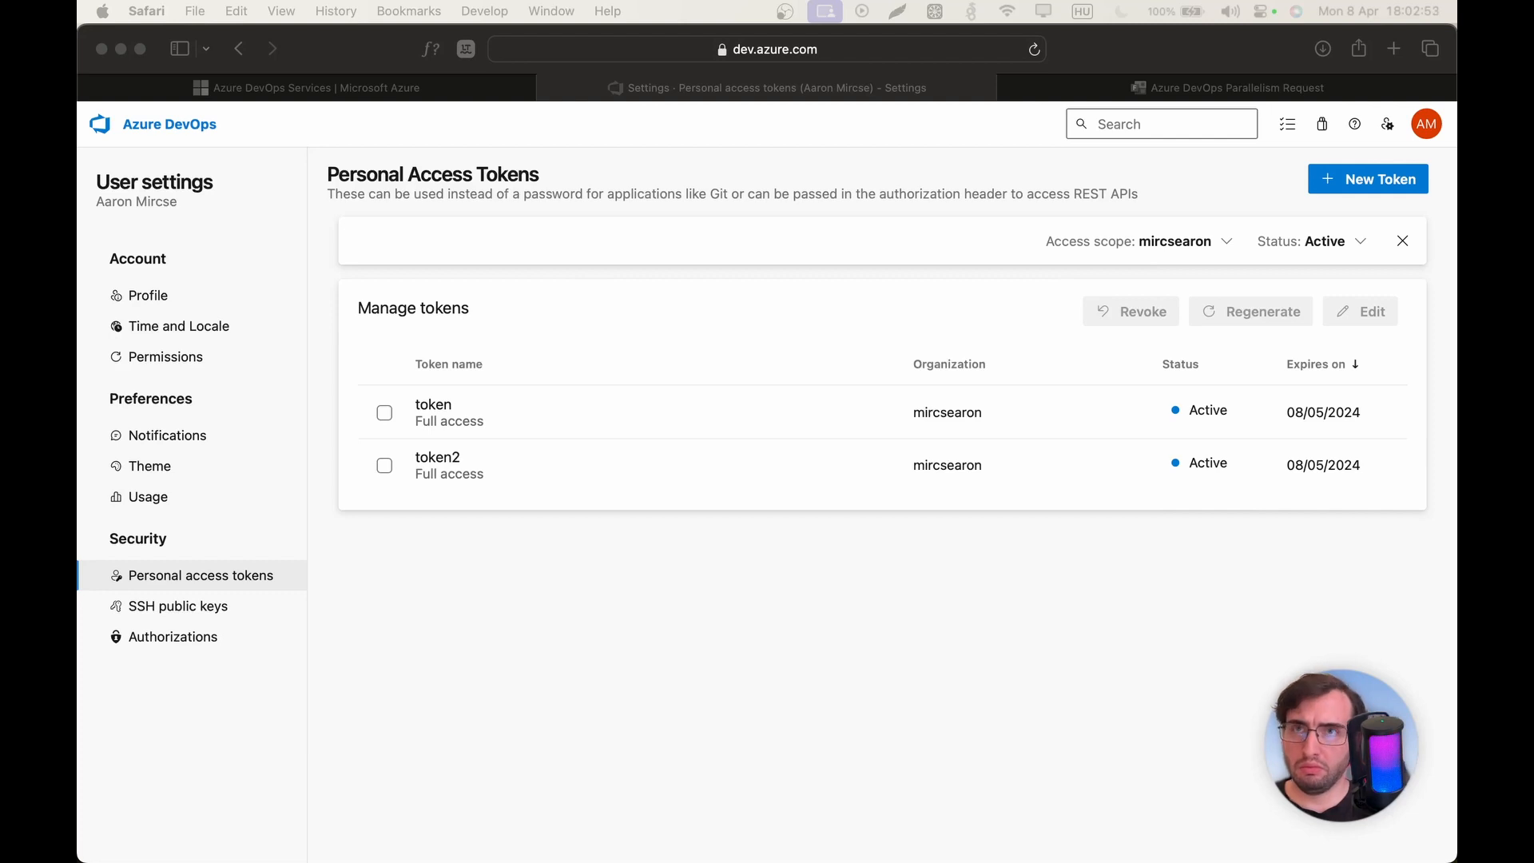
left_click(880, 676)
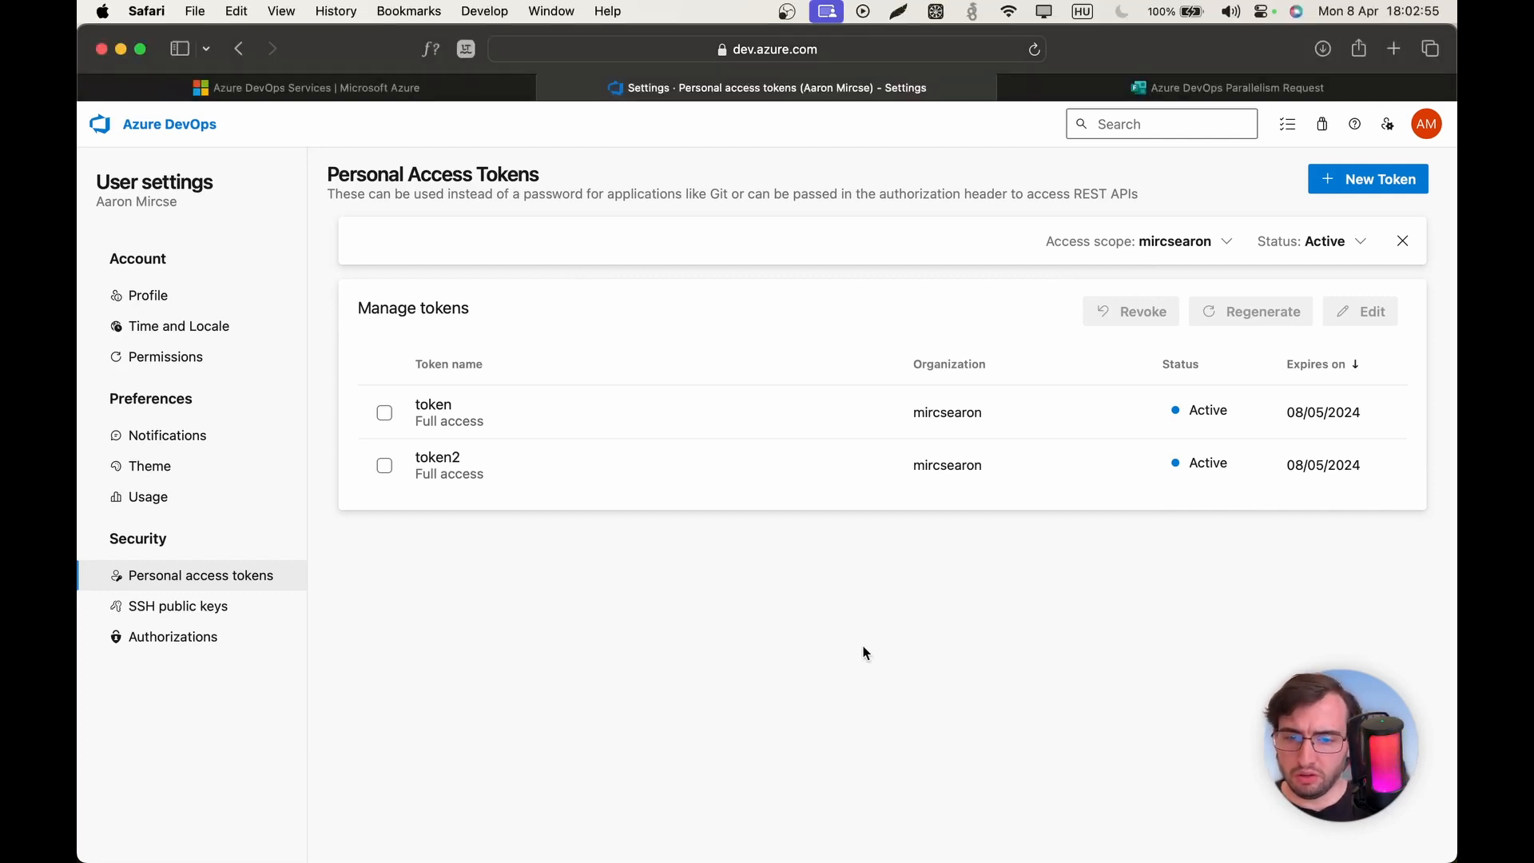
key("super+Tab")
key("super+Tab")
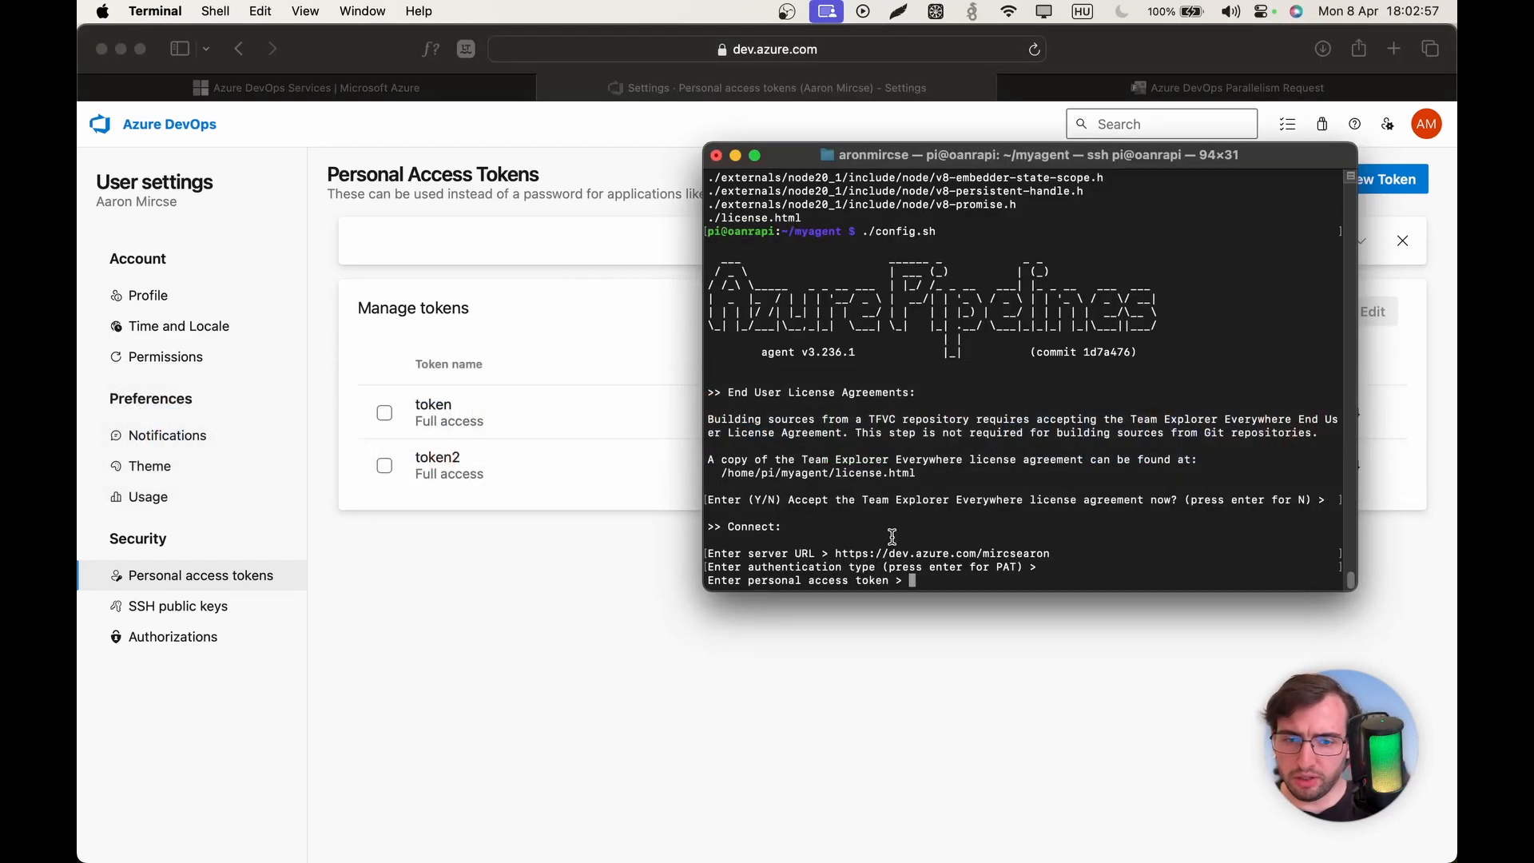
right_click(926, 586)
left_click(925, 585)
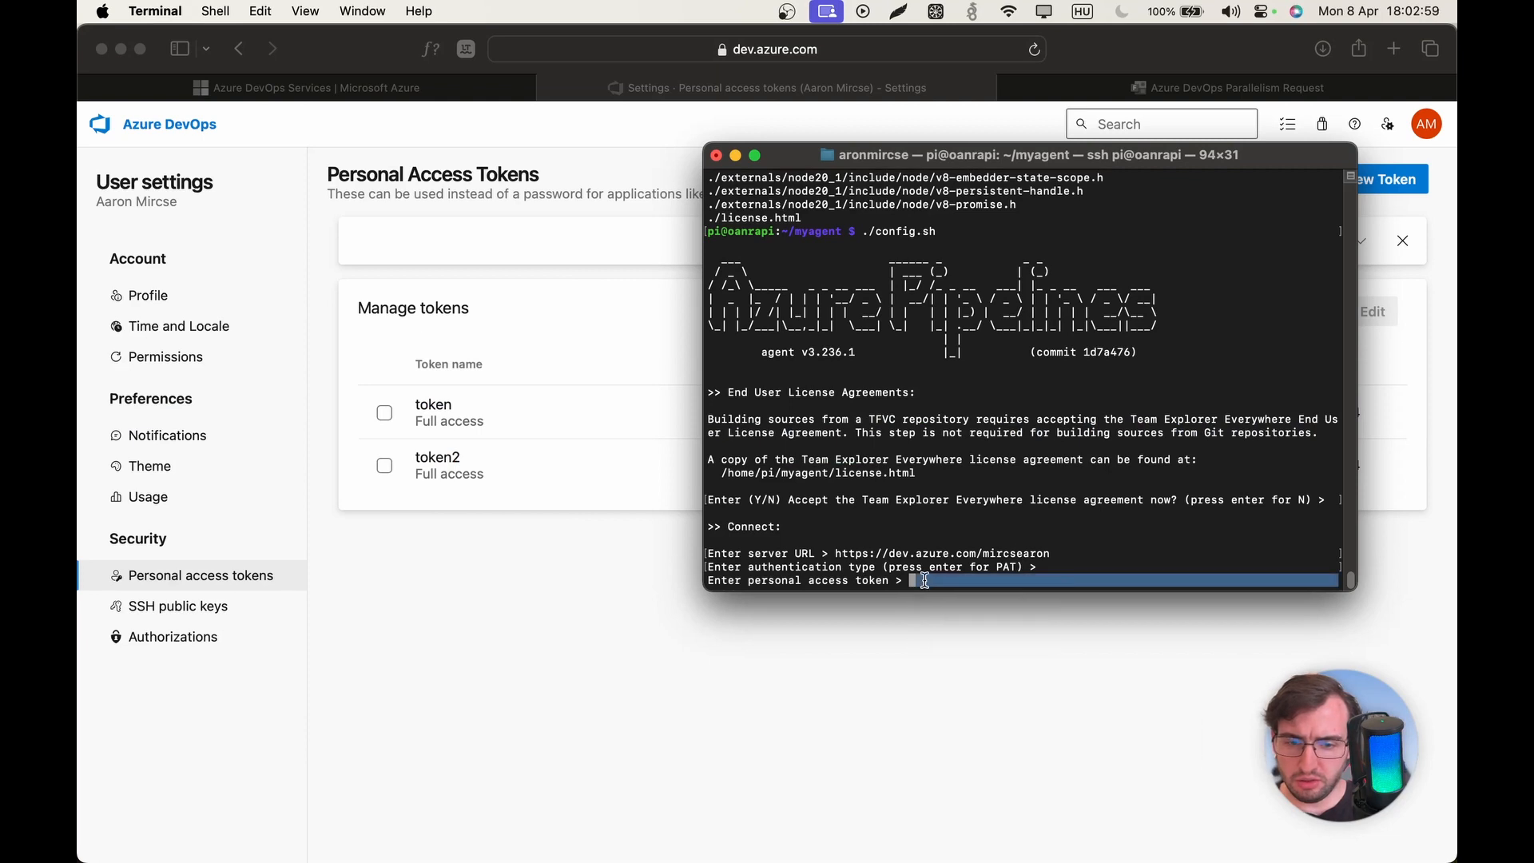
right_click(926, 588)
left_click(959, 622)
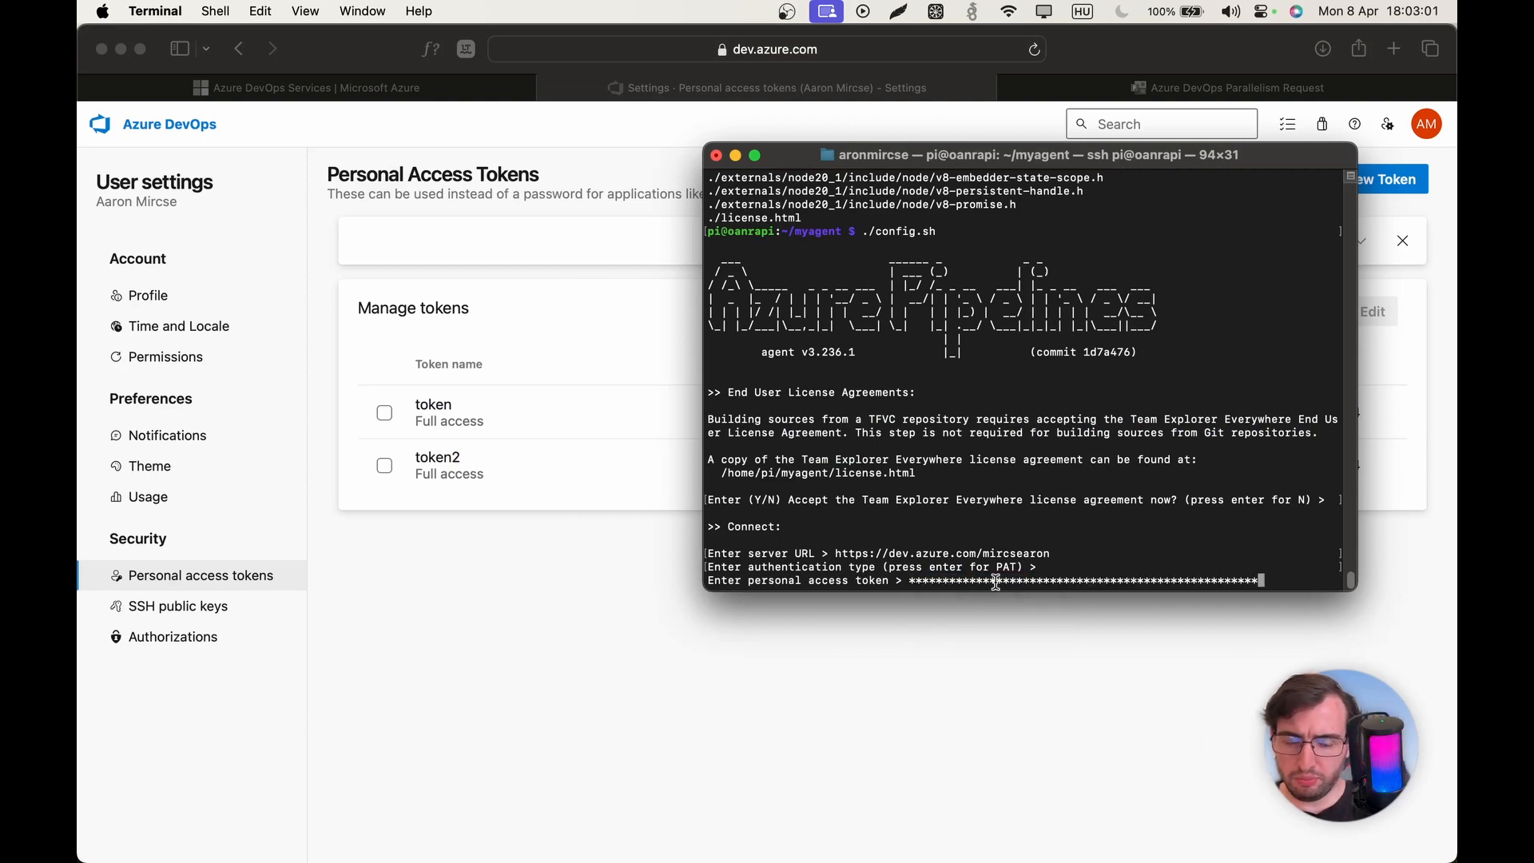
key("Return")
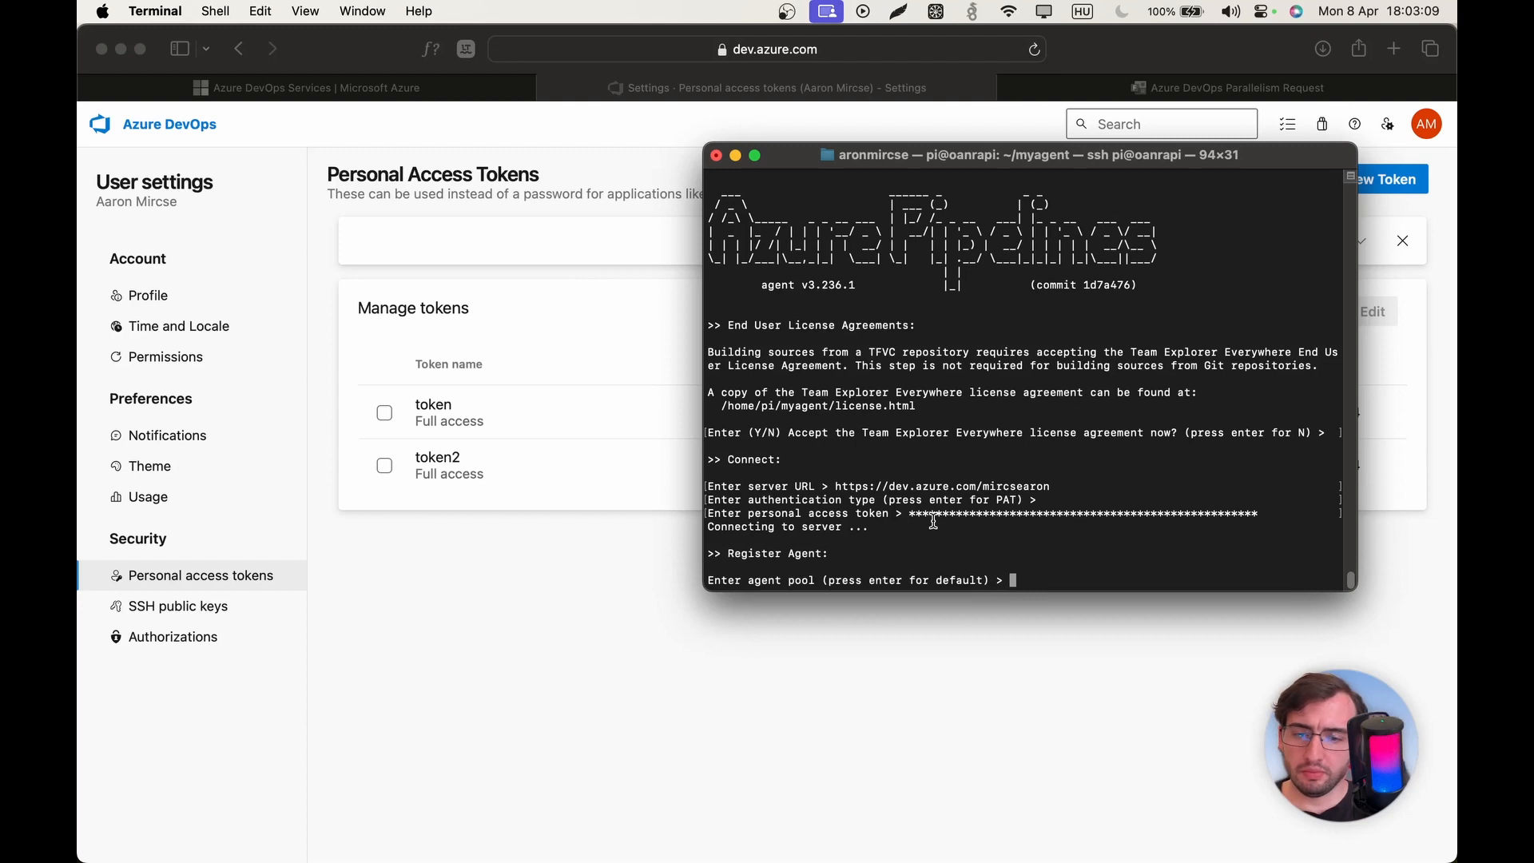
- Register the agent with the default pool, agent name oanrapi and work folder _work, and start it with ./run.sh
key("Return")
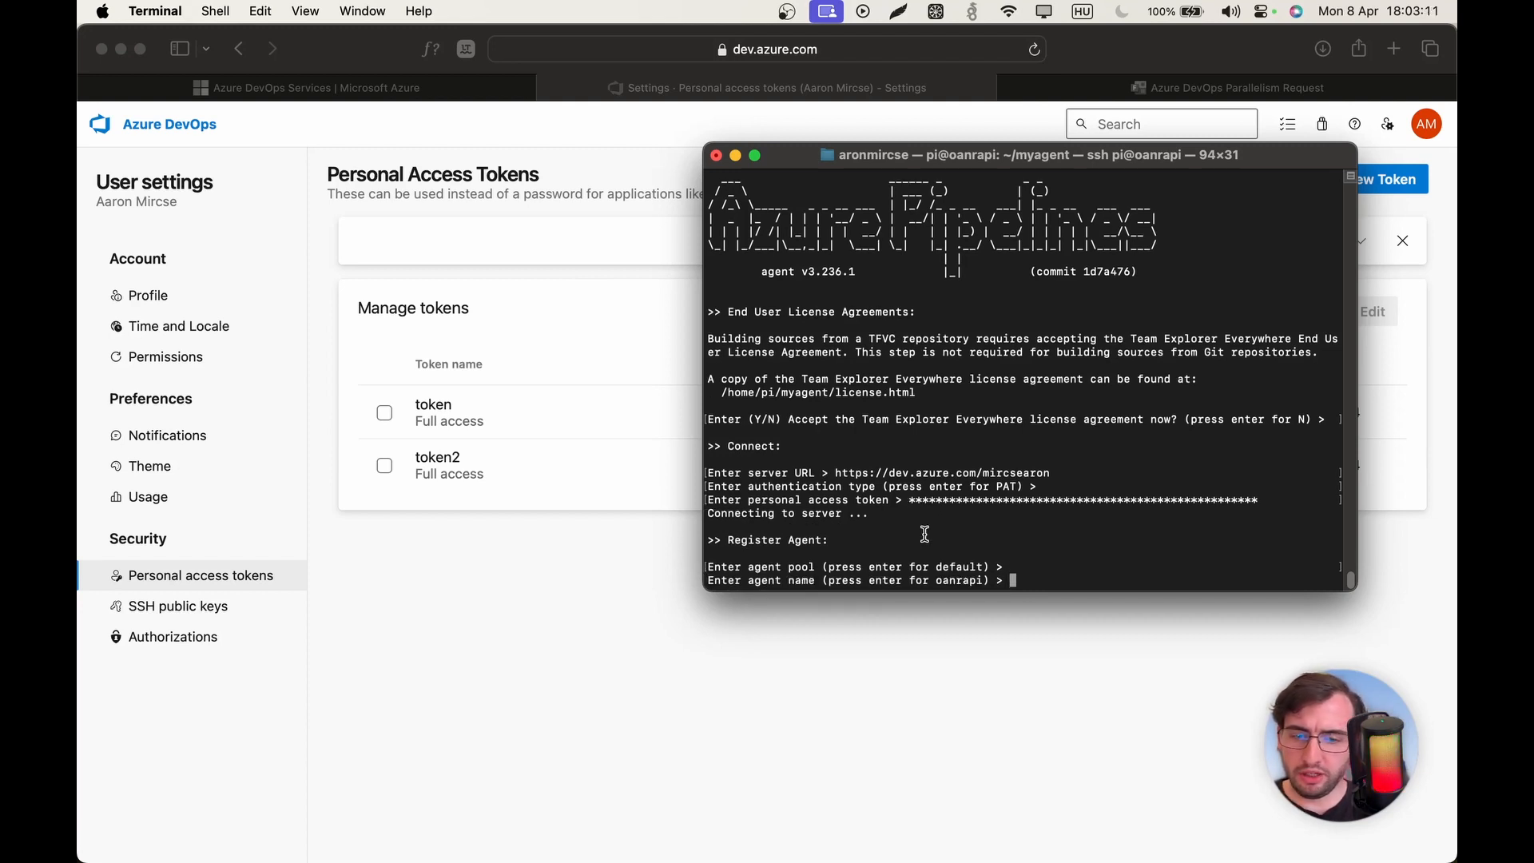
key("Return")
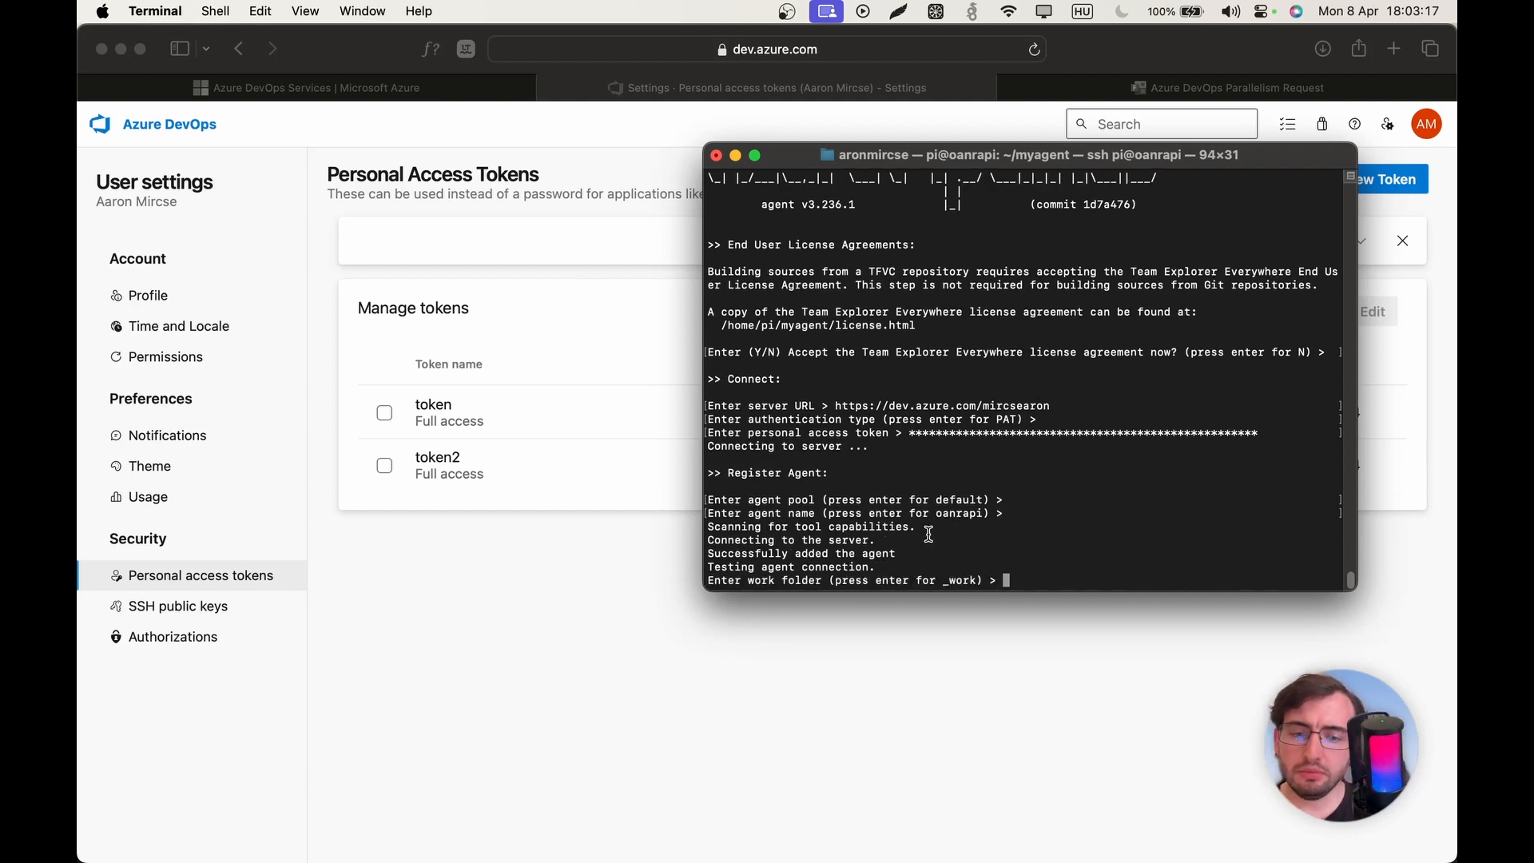
key("Return")
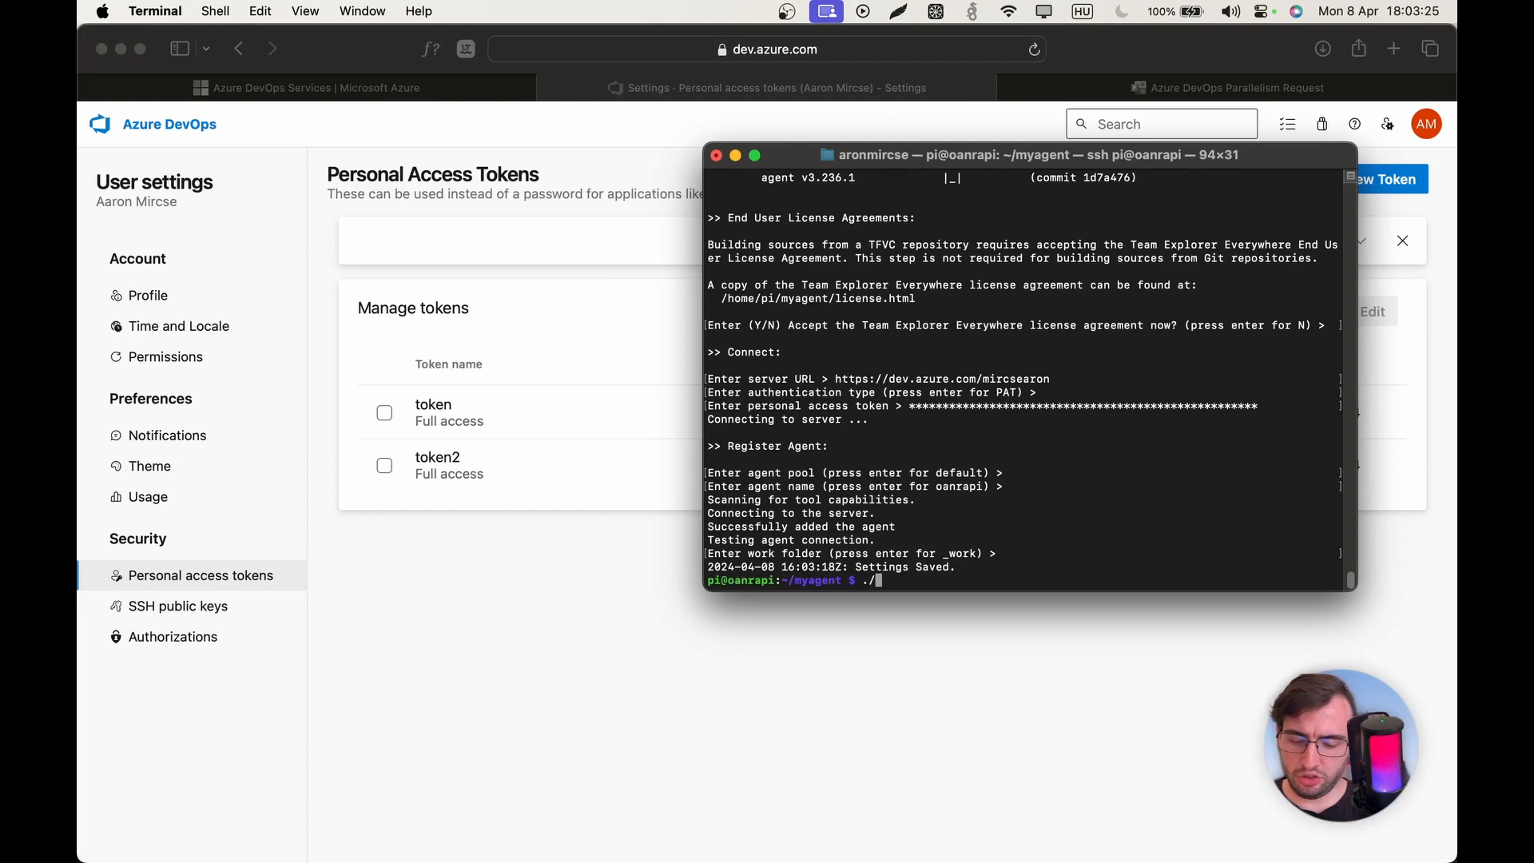
type("./run.sh")
key("Return")
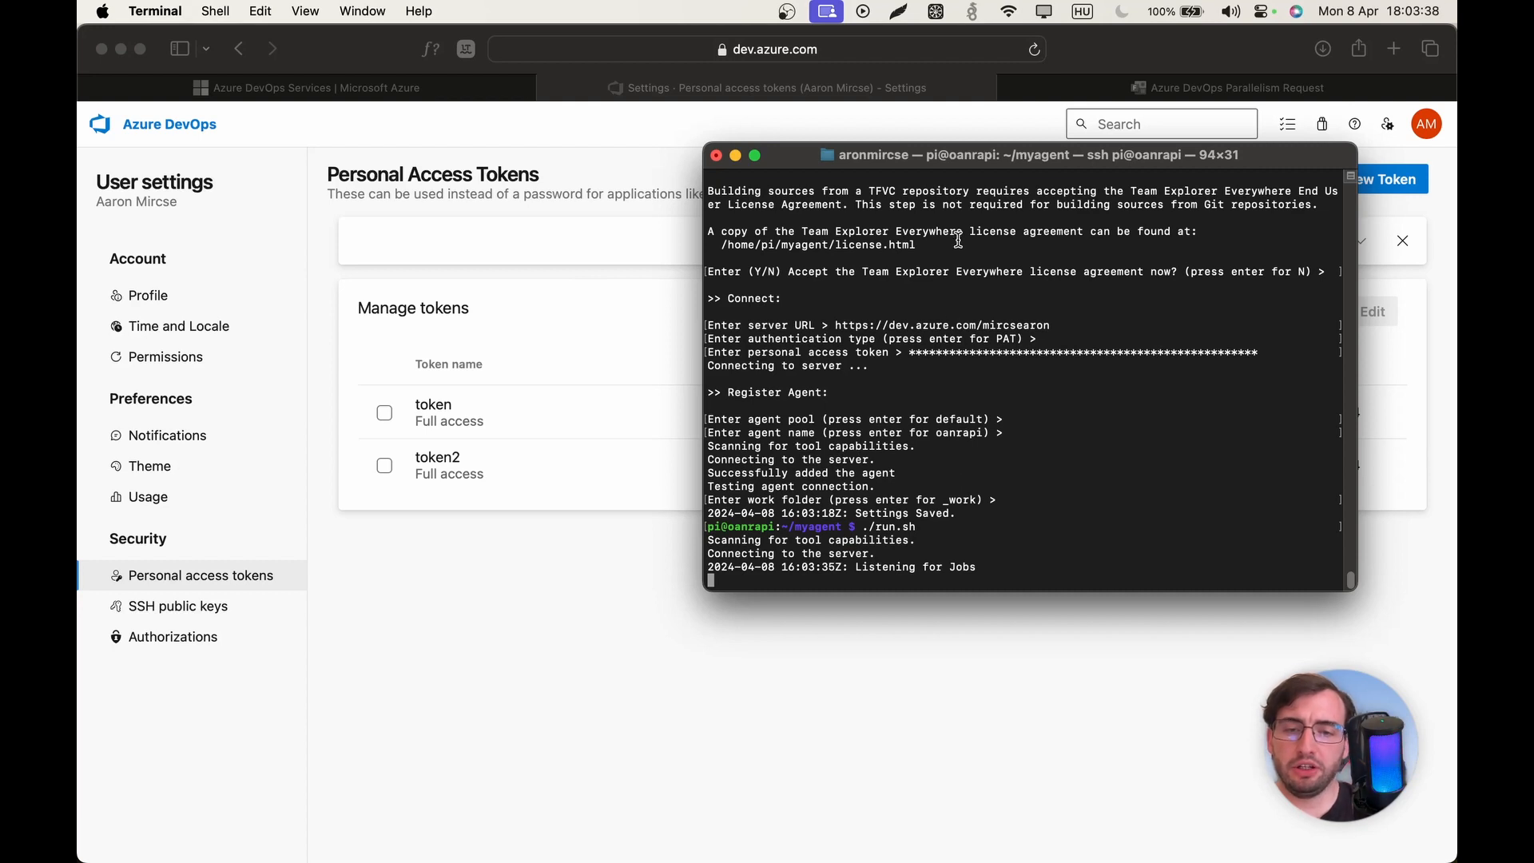
- Switch to Azure DevOps in Safari and view the agents of the Default pool in the oanra project settings
left_click_drag(971, 160, 1099, 0)
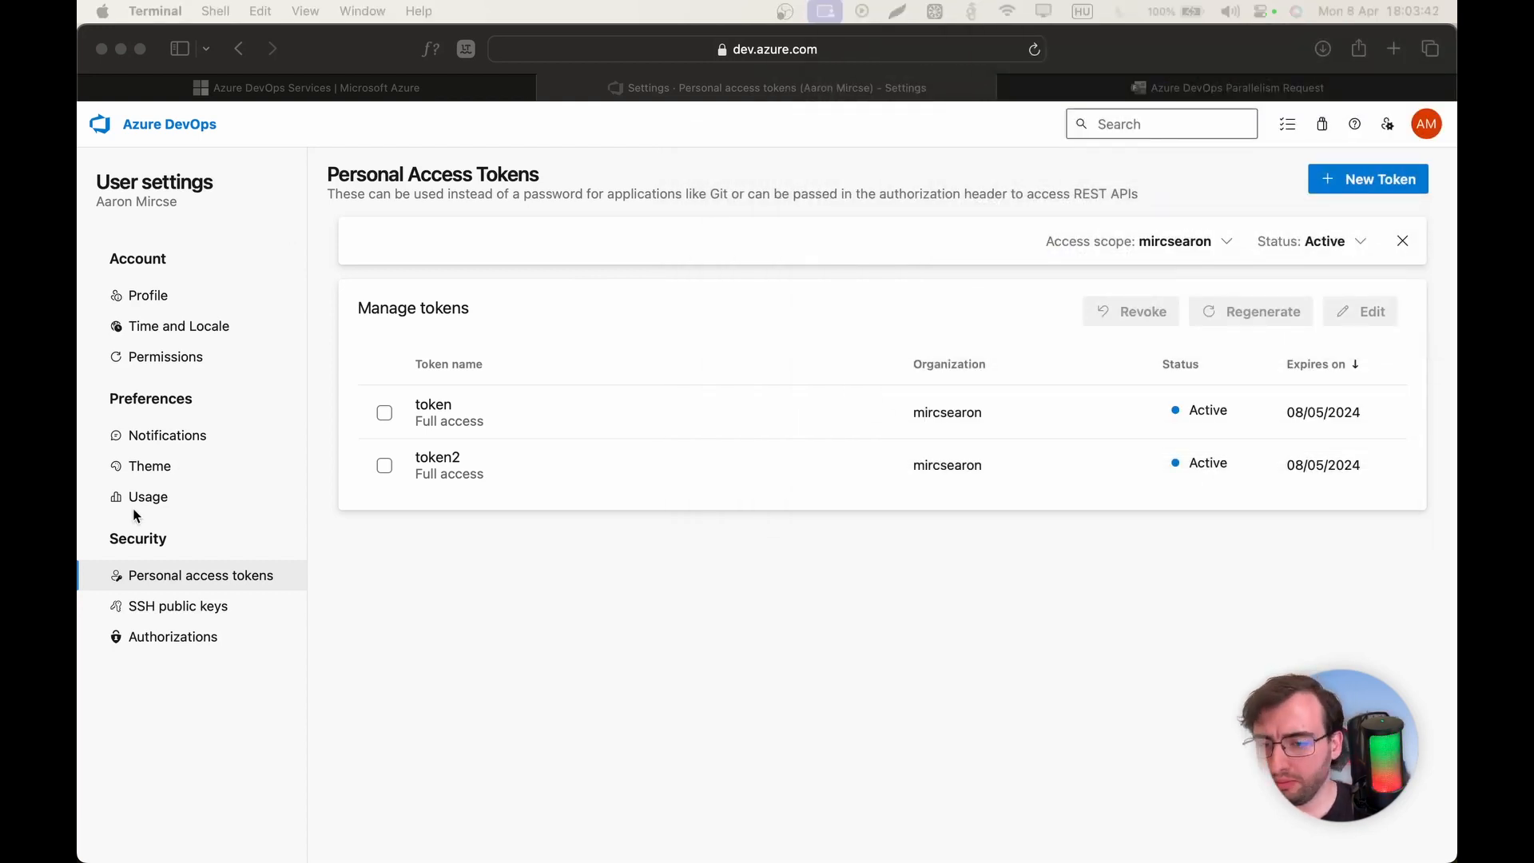
left_click(161, 120)
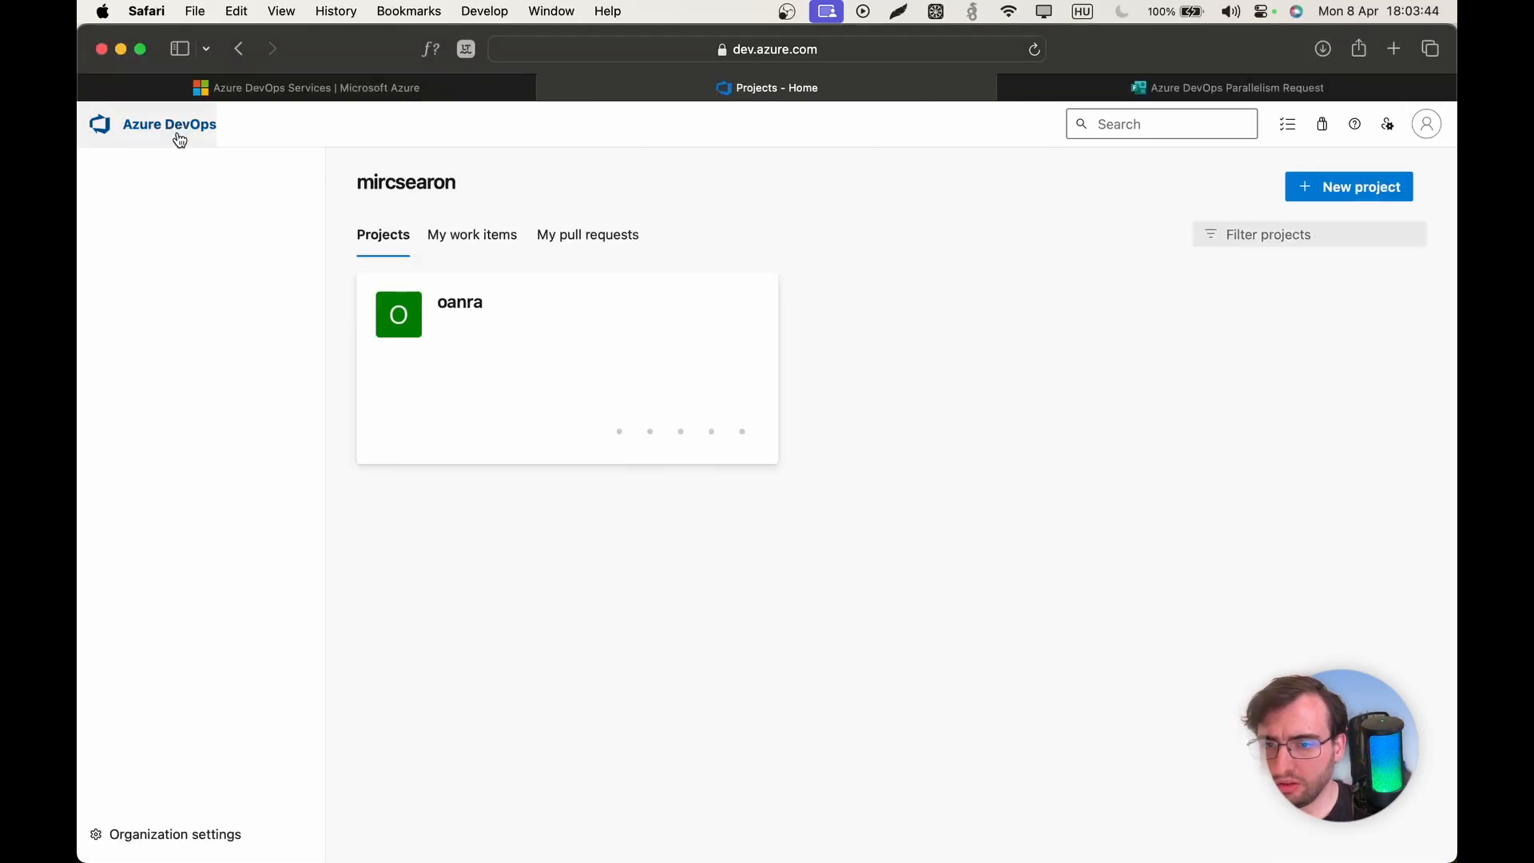
left_click(420, 344)
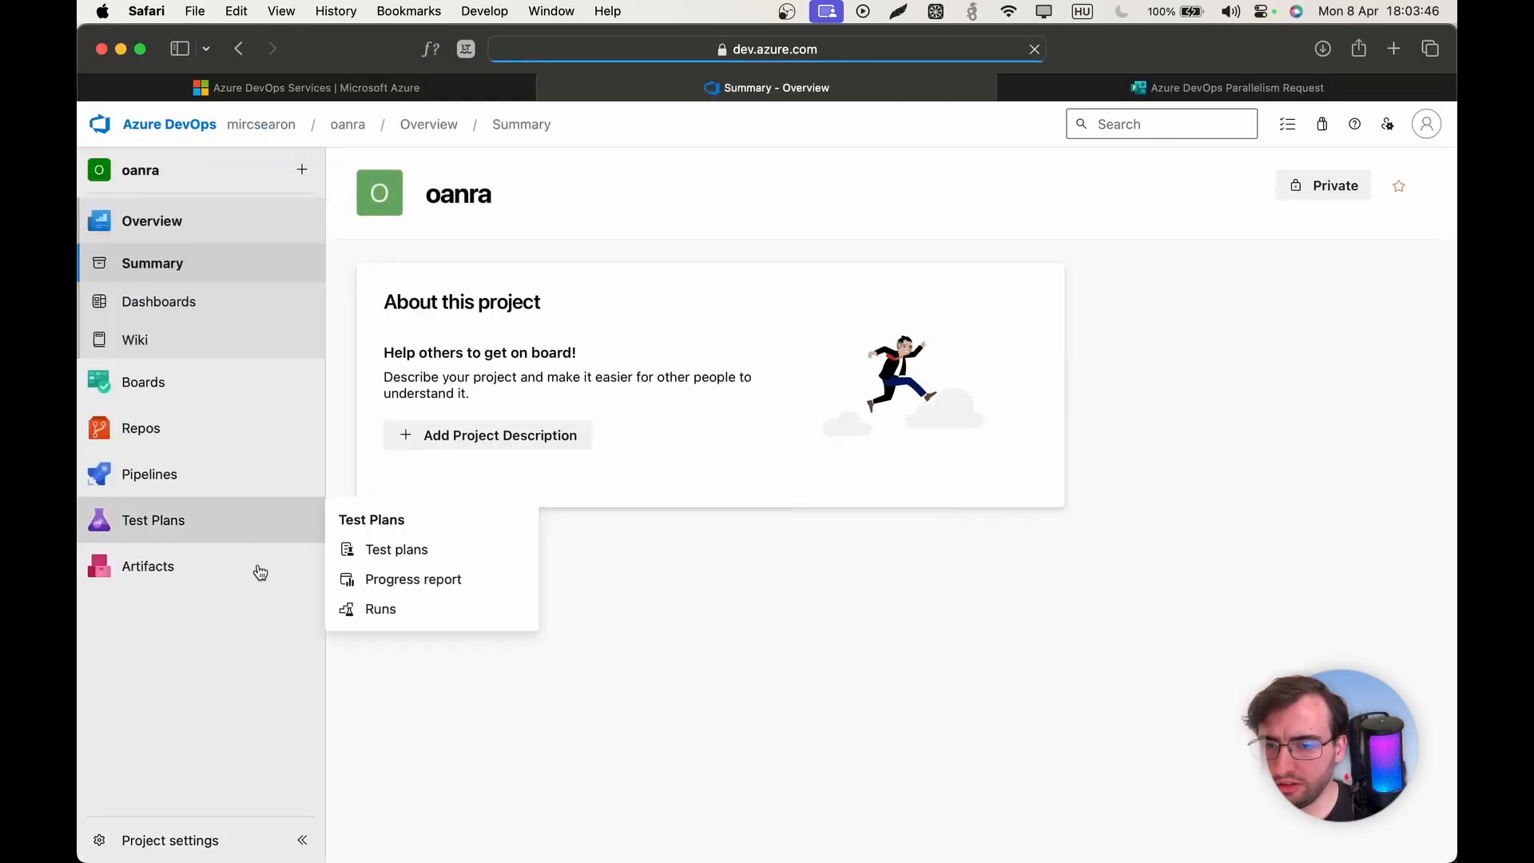
left_click(180, 843)
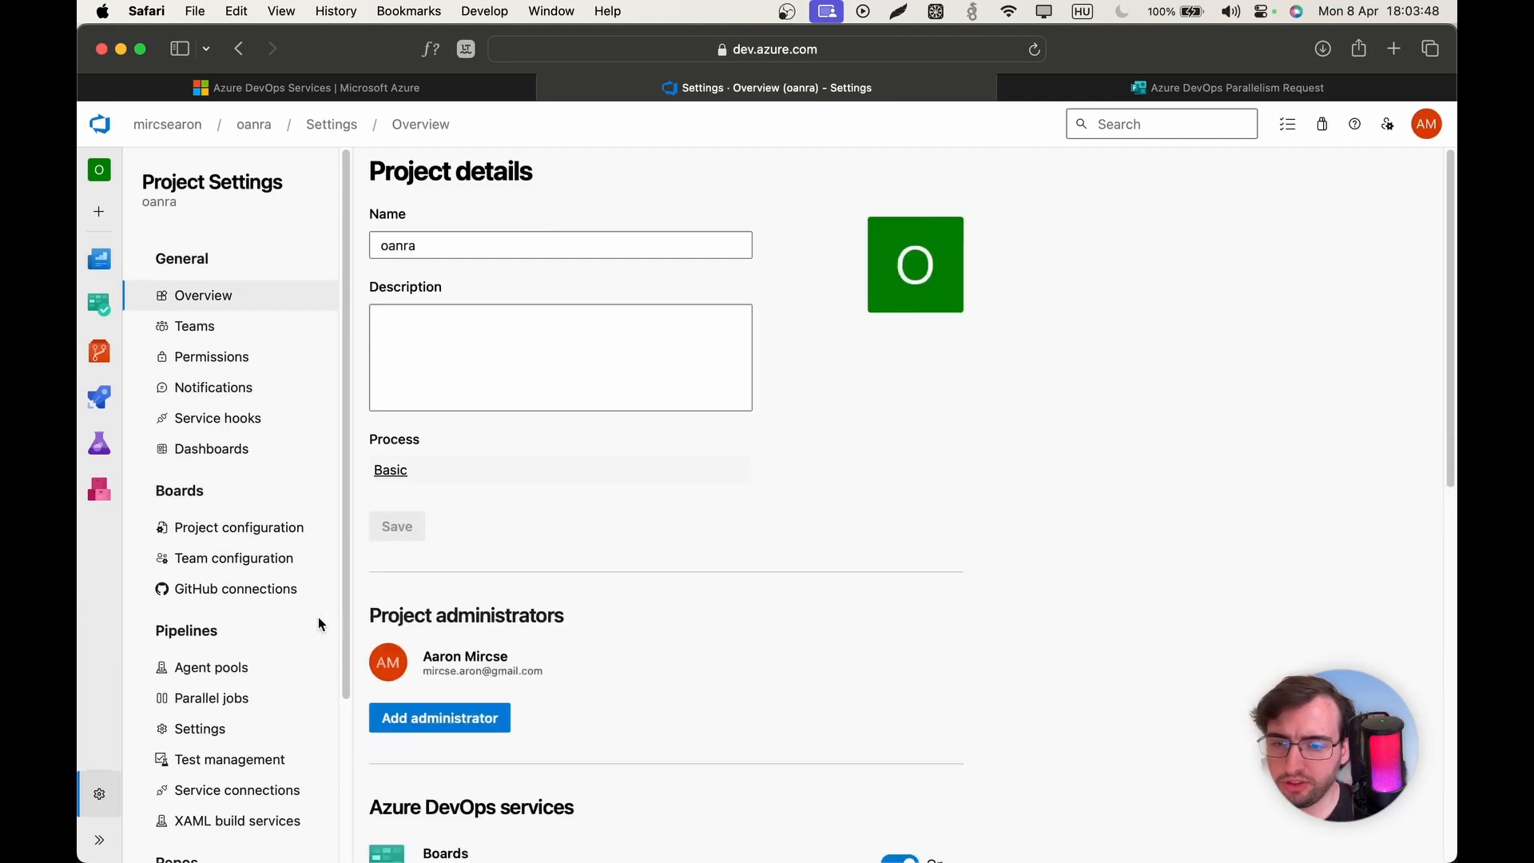
left_click(186, 674)
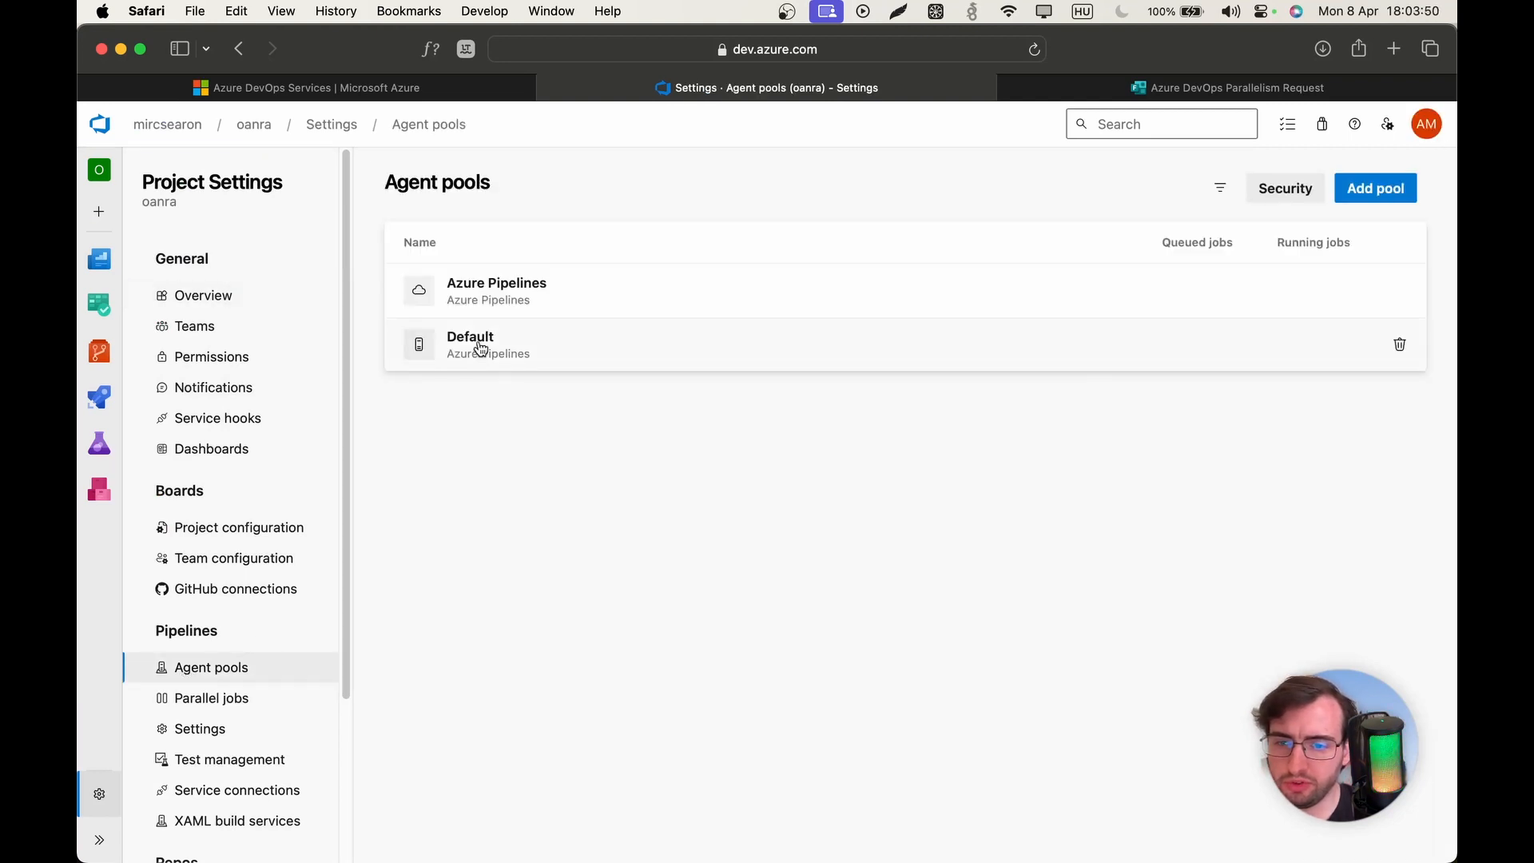
left_click(480, 348)
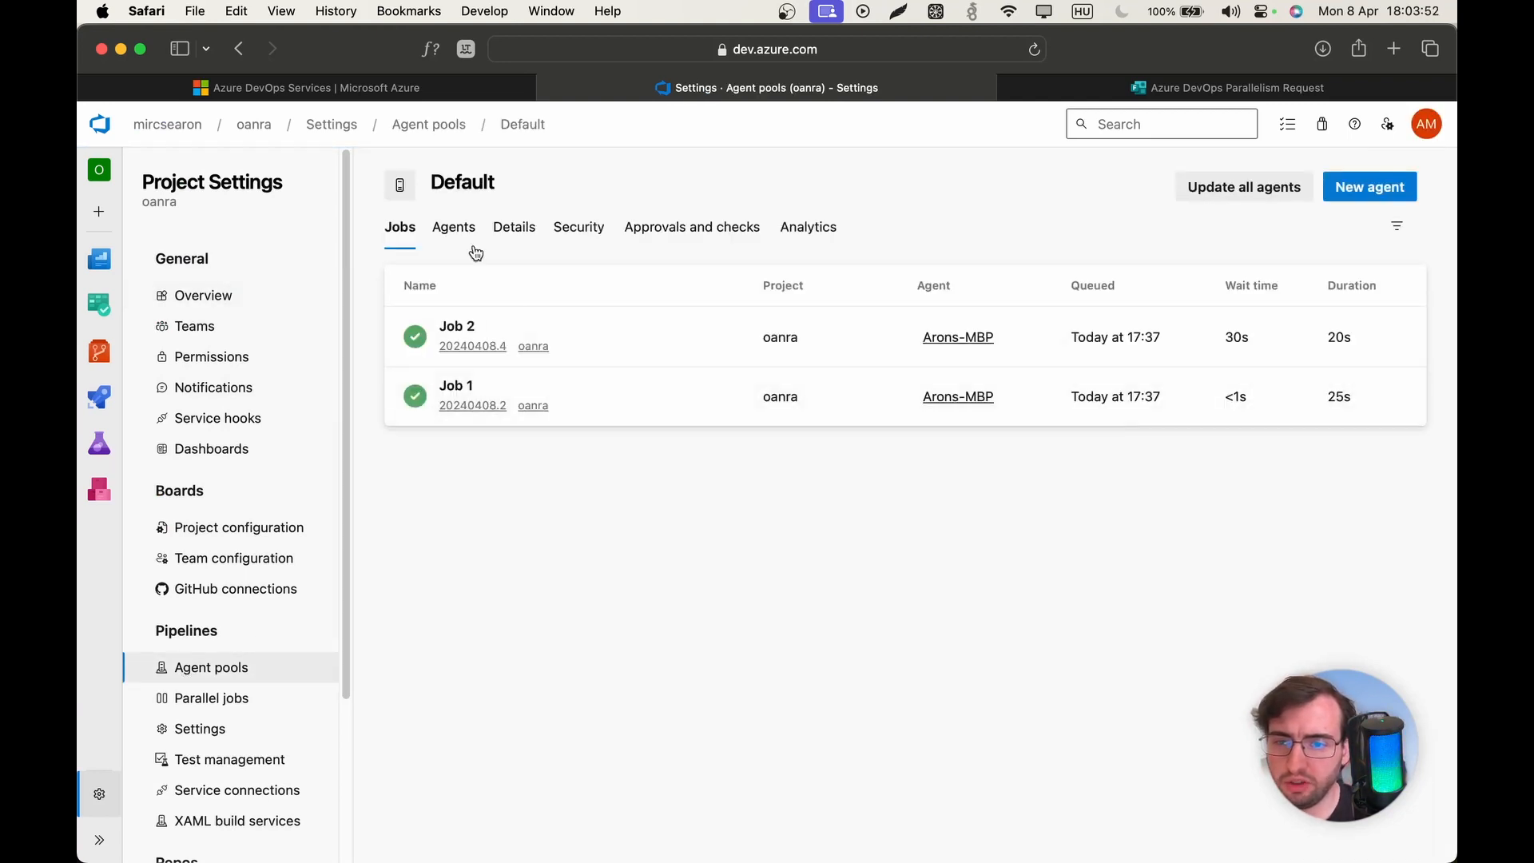
left_click(457, 236)
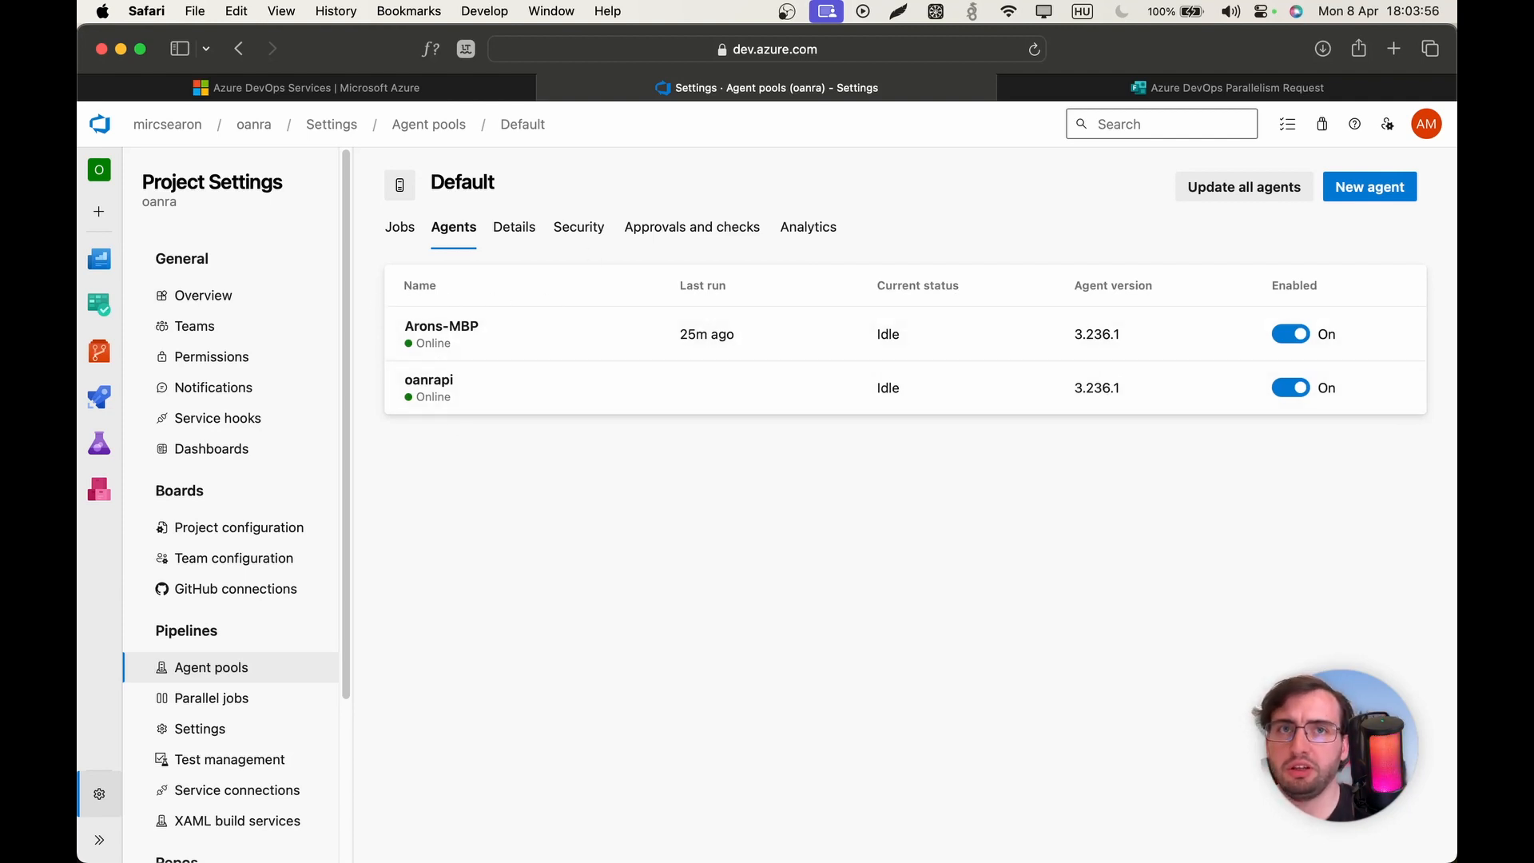
- Stop the macOS agent's run.sh process in its local Terminal window and move that window out of the way
left_click_drag(1107, 4, 837, 318)
key("ctrl+c")
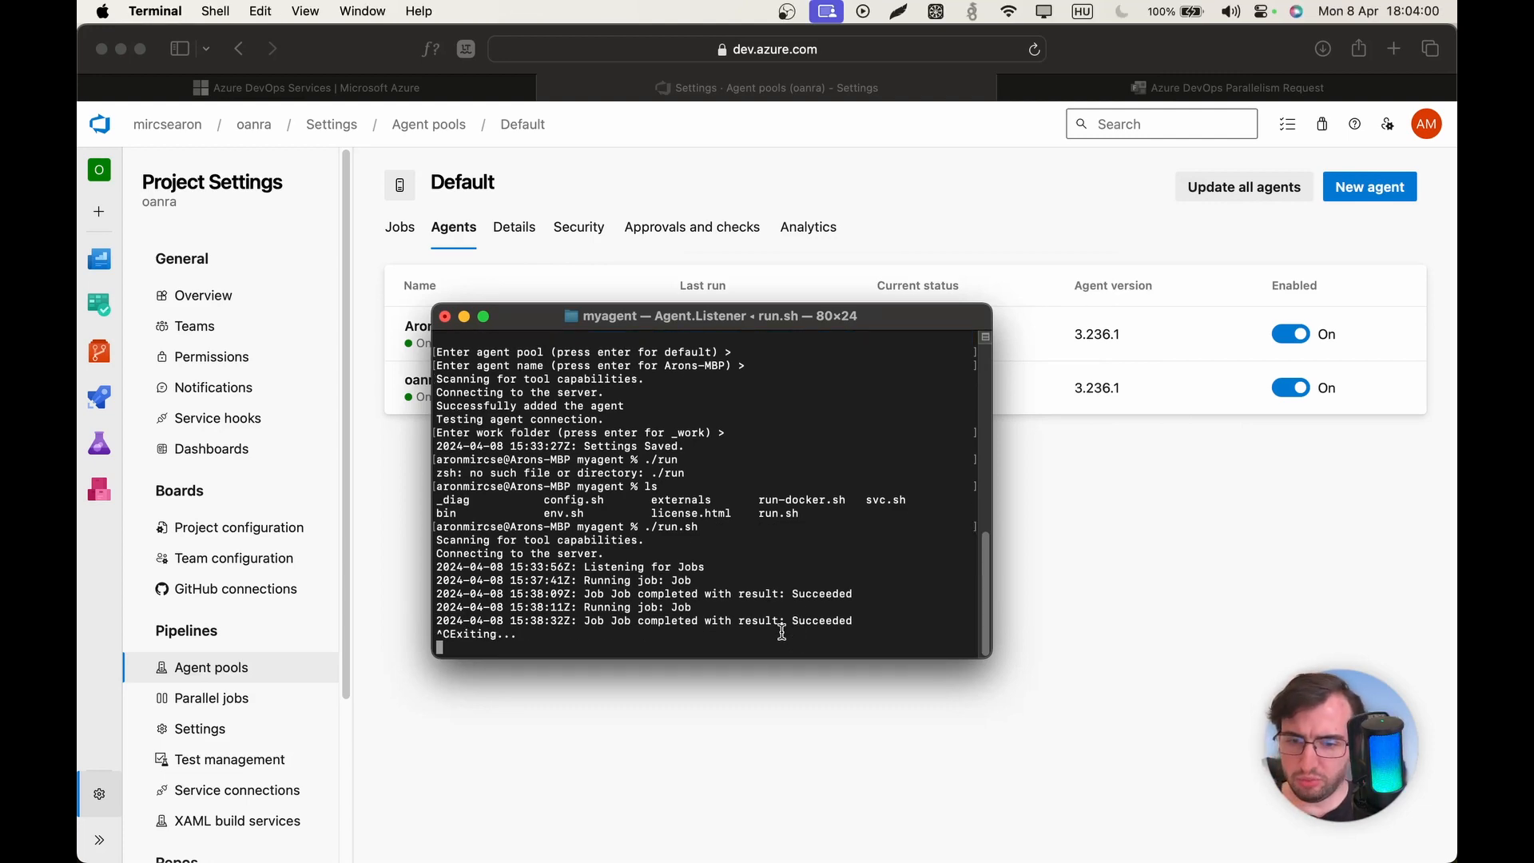
left_click_drag(704, 316, 713, 2)
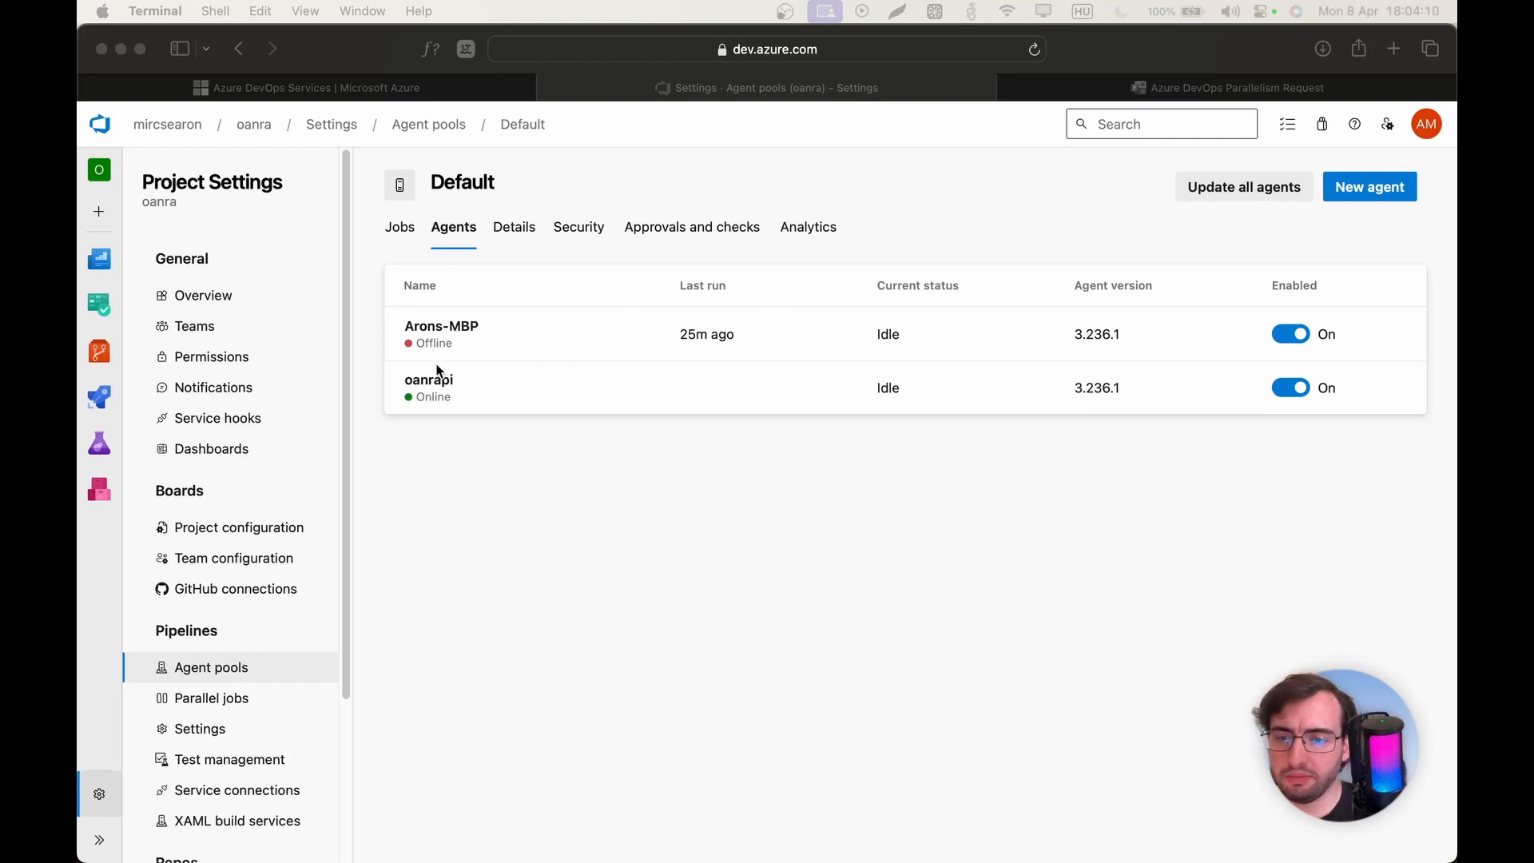
- Run the oanra pipeline manually in Azure DevOps on the main branch with the default options
left_click(101, 403)
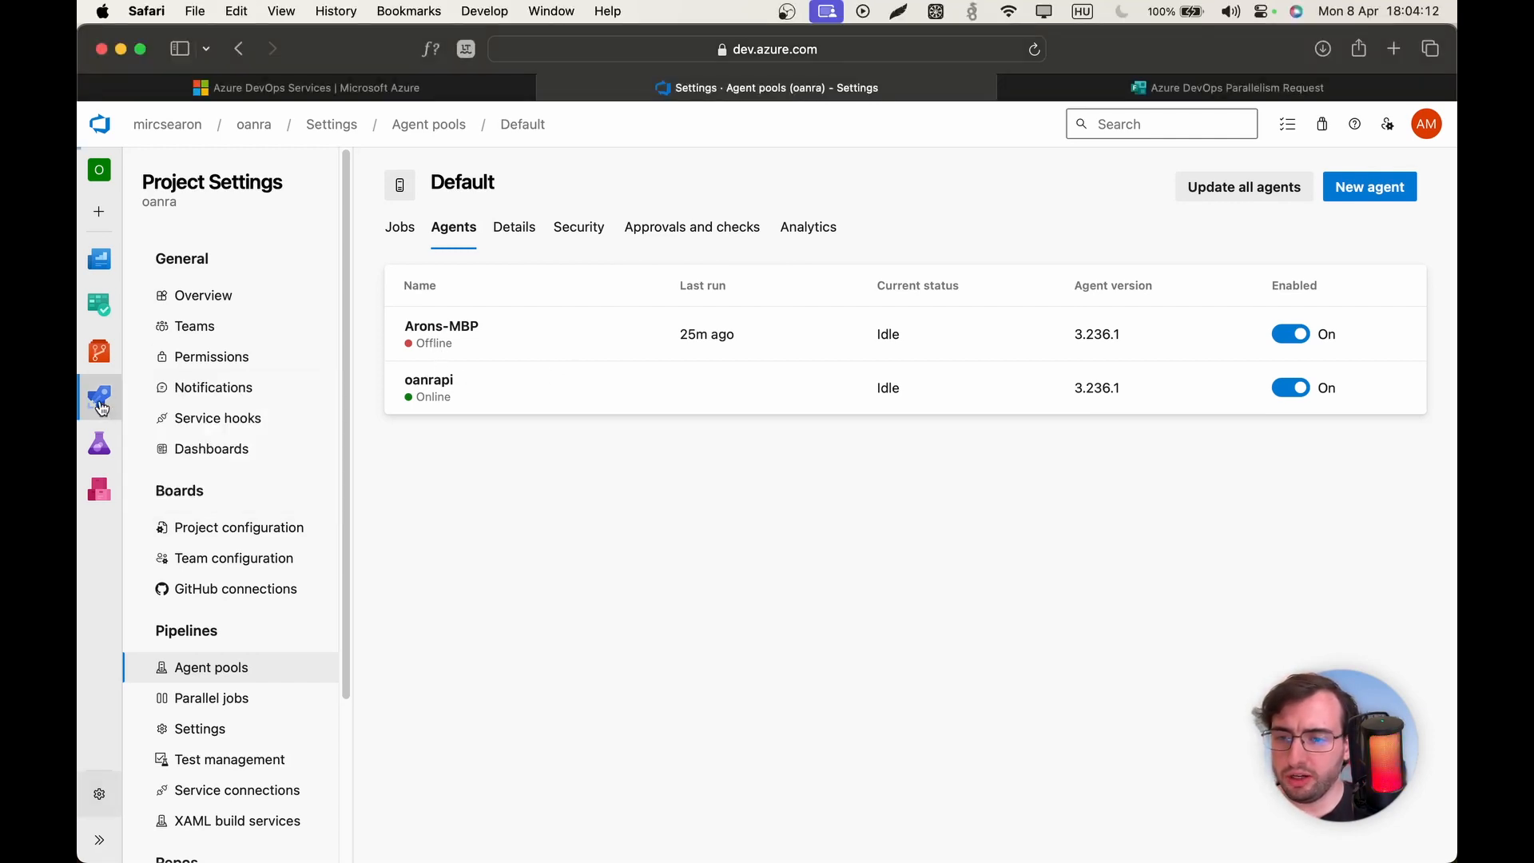
left_click(100, 403)
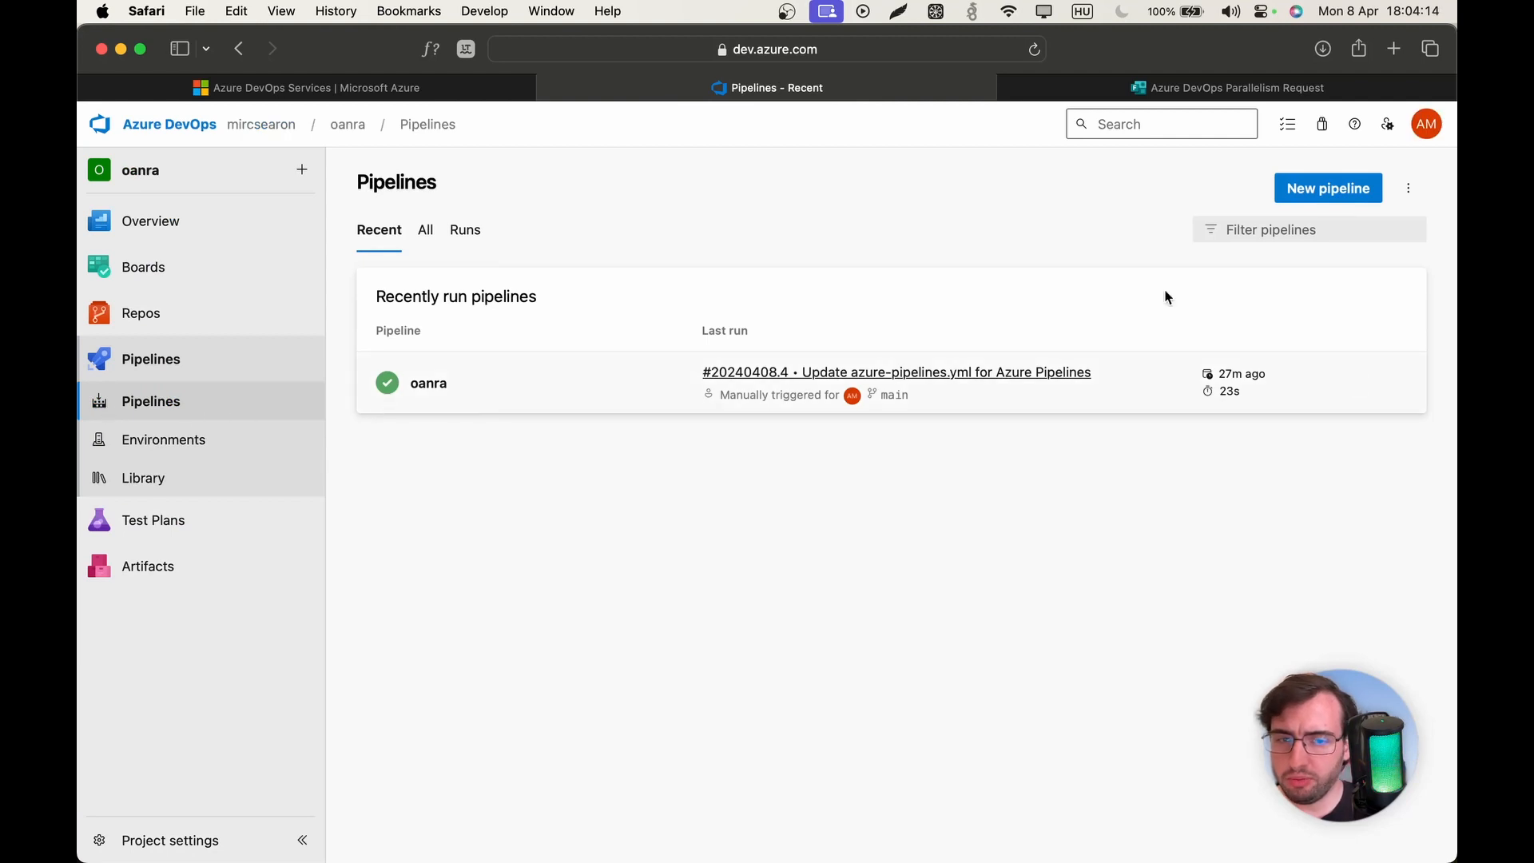
left_click(532, 387)
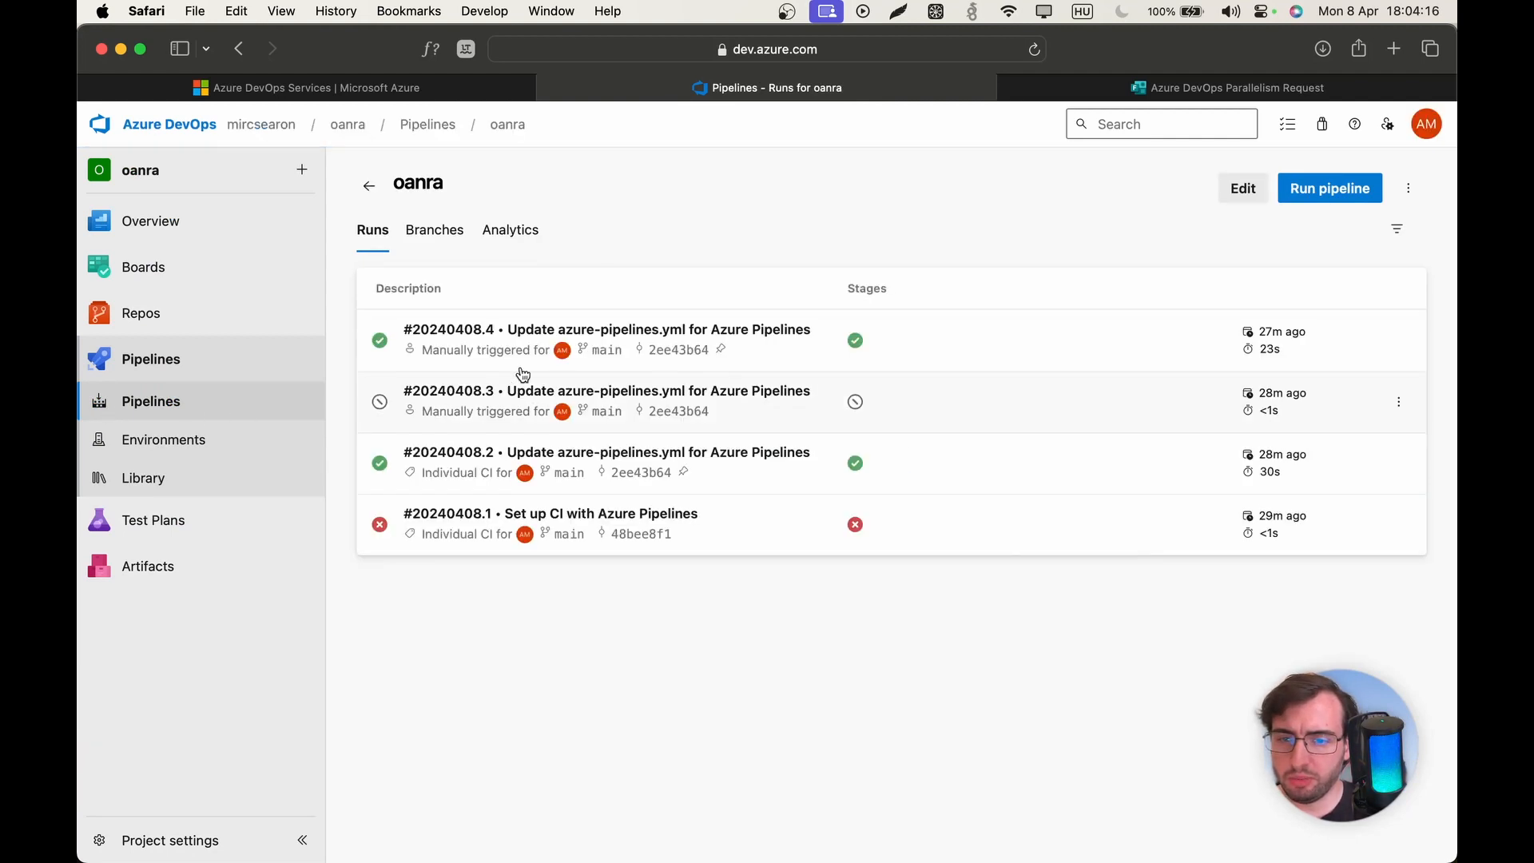
left_click(1329, 187)
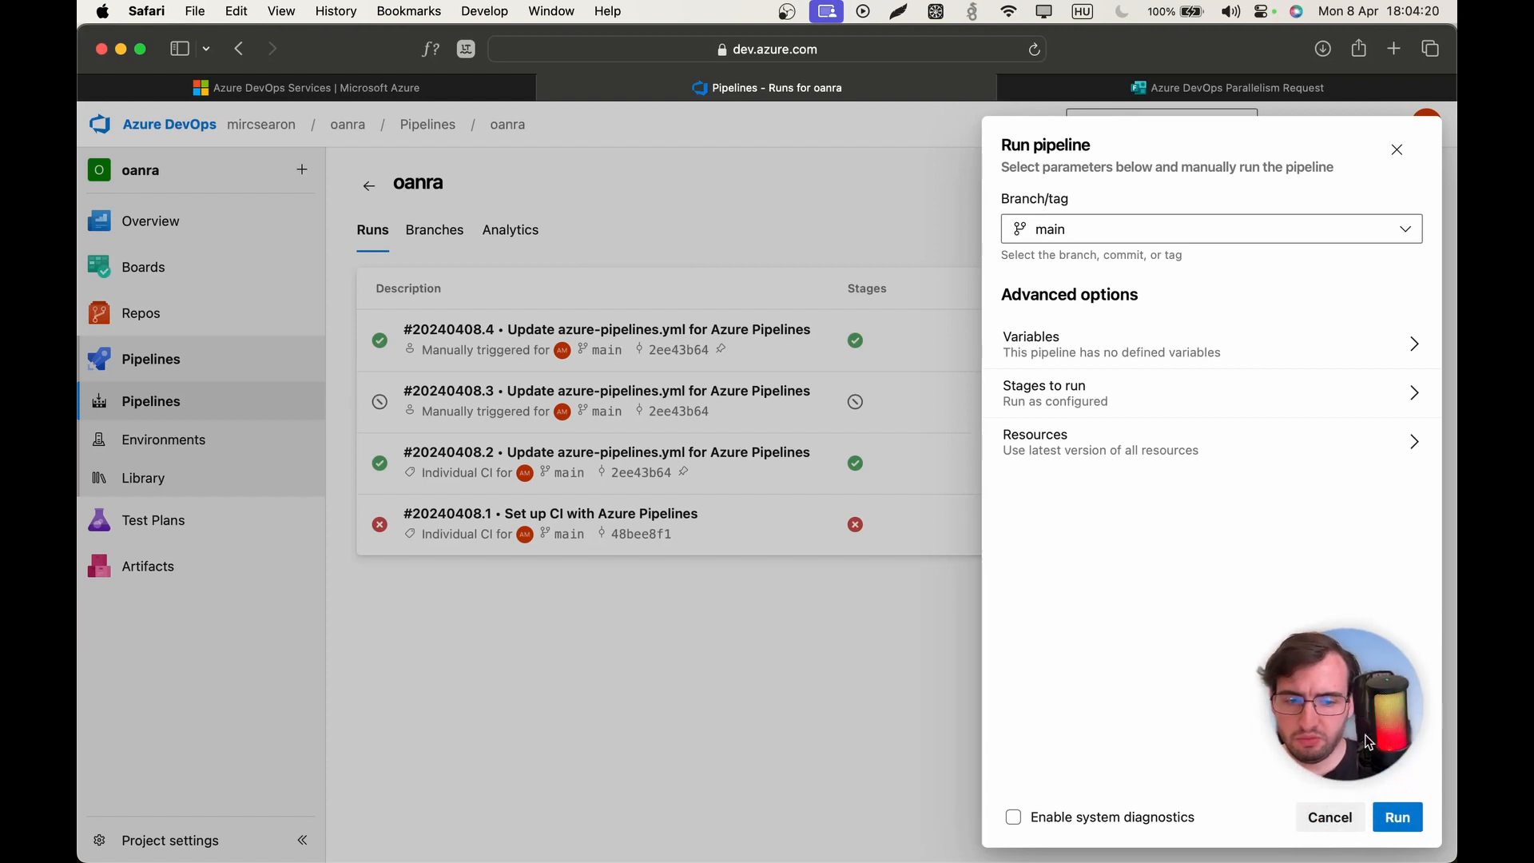
left_click(1397, 820)
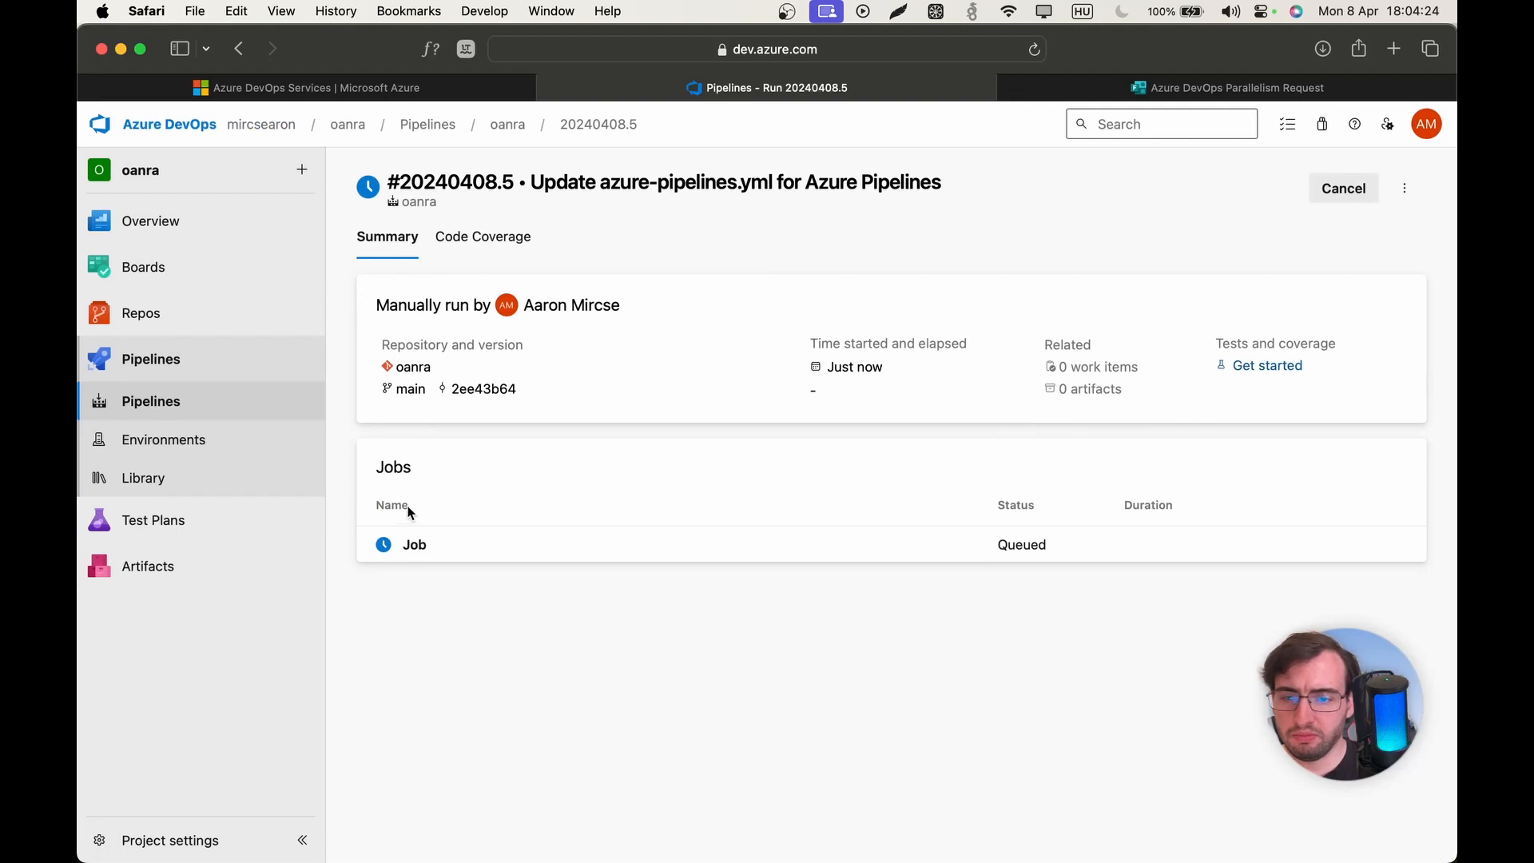
- Open the log of the new run's job and check the Raspberry Pi agent's Terminal output for job activity
left_click(428, 544)
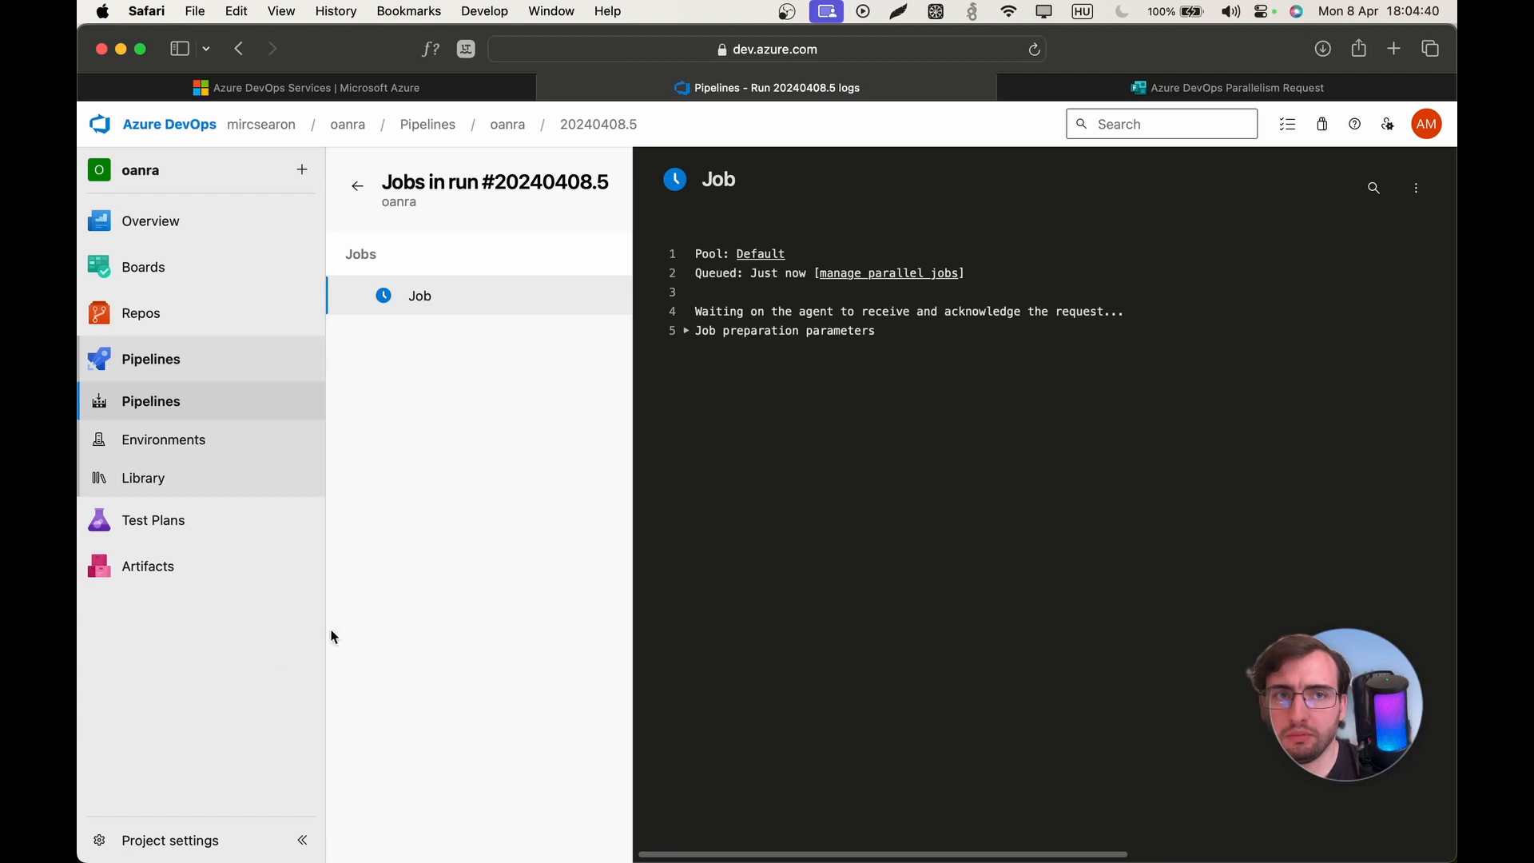
left_click_drag(1119, 2, 688, 285)
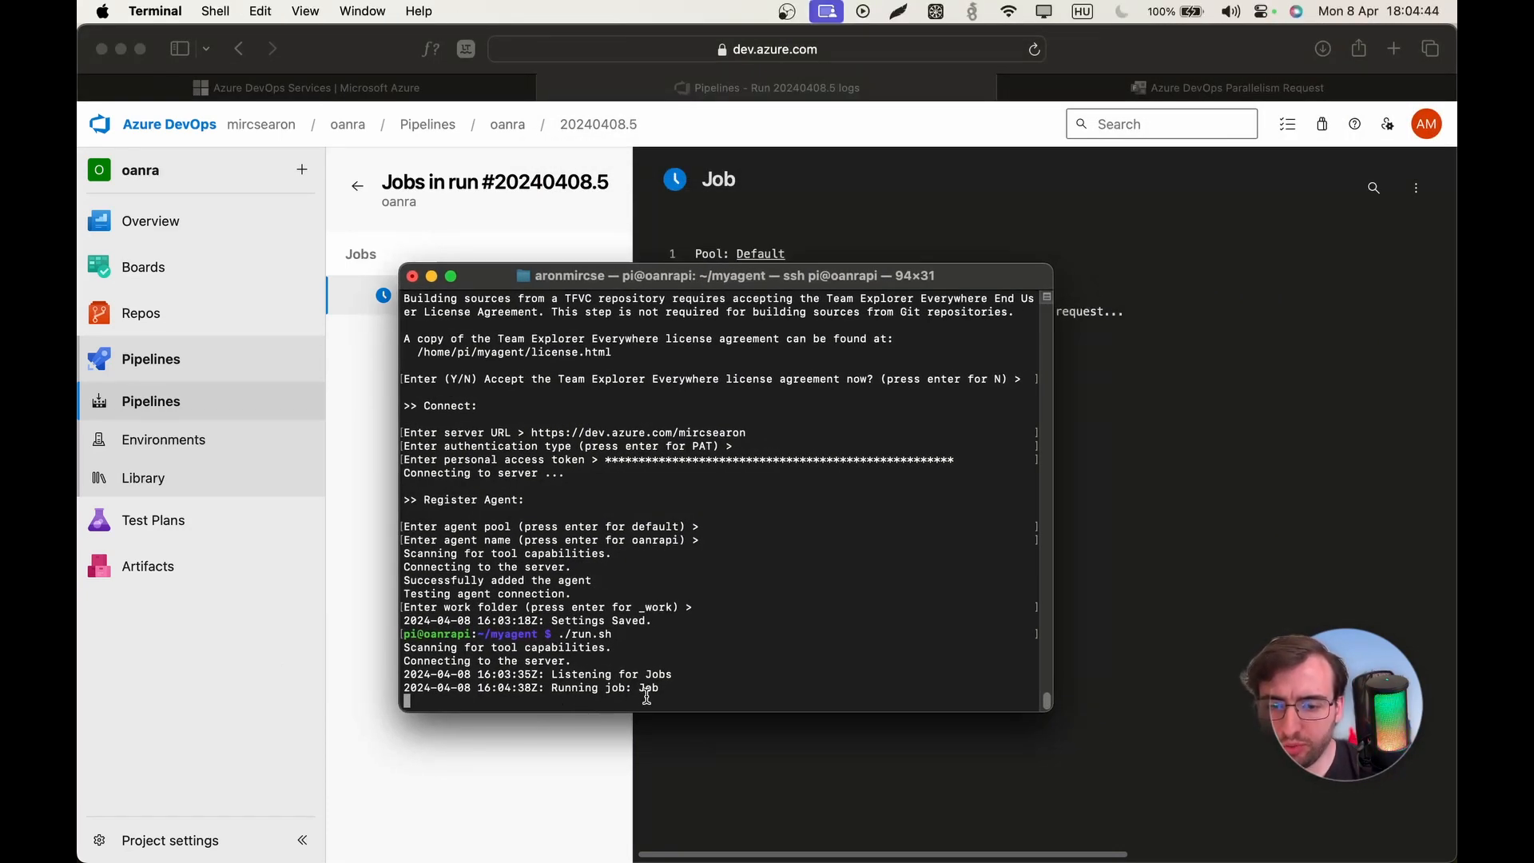
left_click_drag(678, 281, 587, 2)
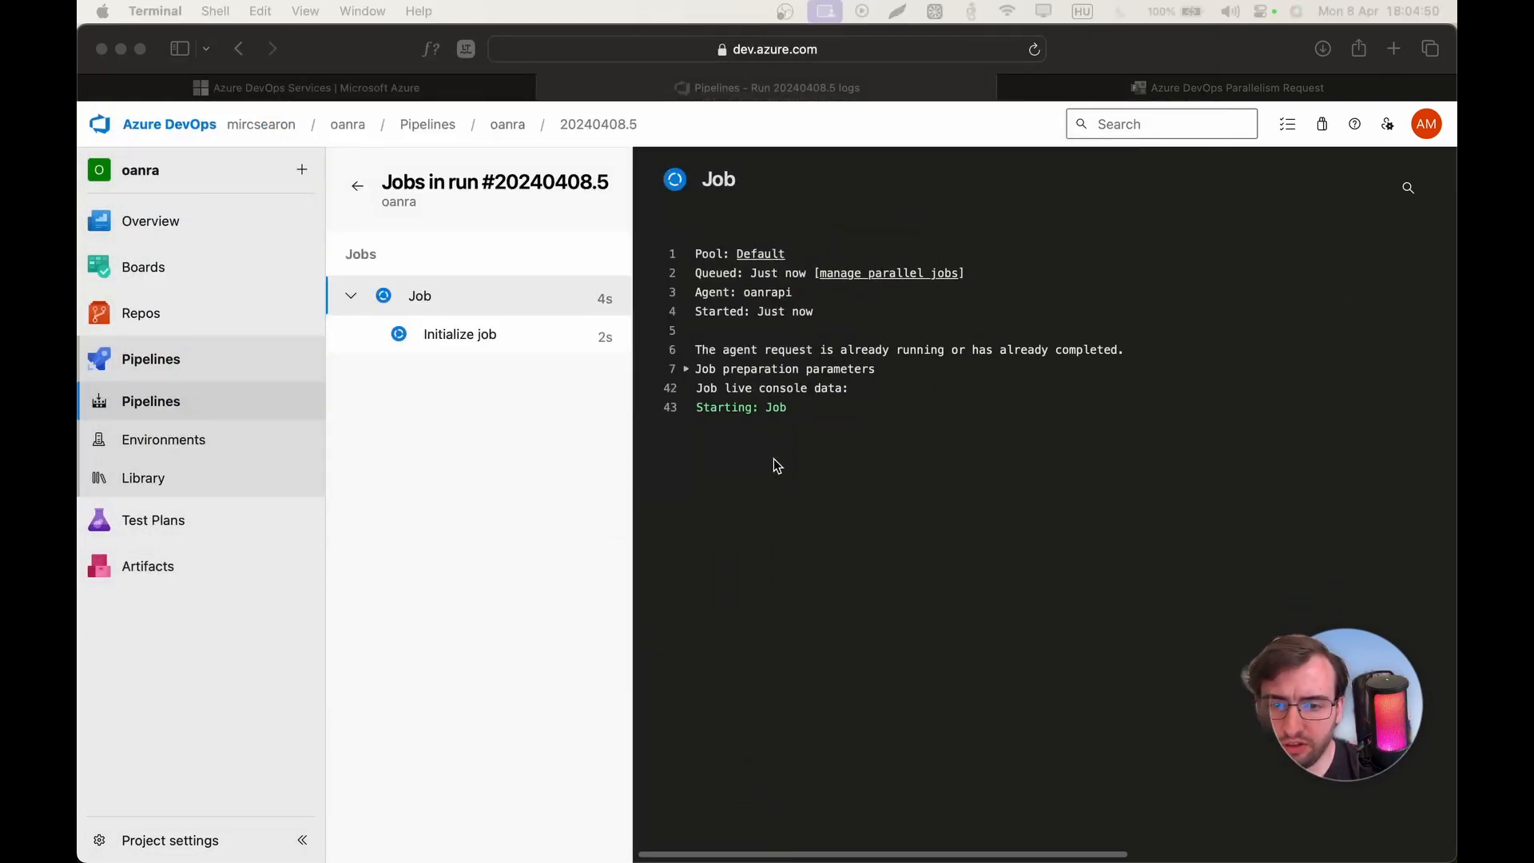
- Examine the logs of the job's initialization, one-line script, multi-line script and post-job checkout steps
left_click(463, 341)
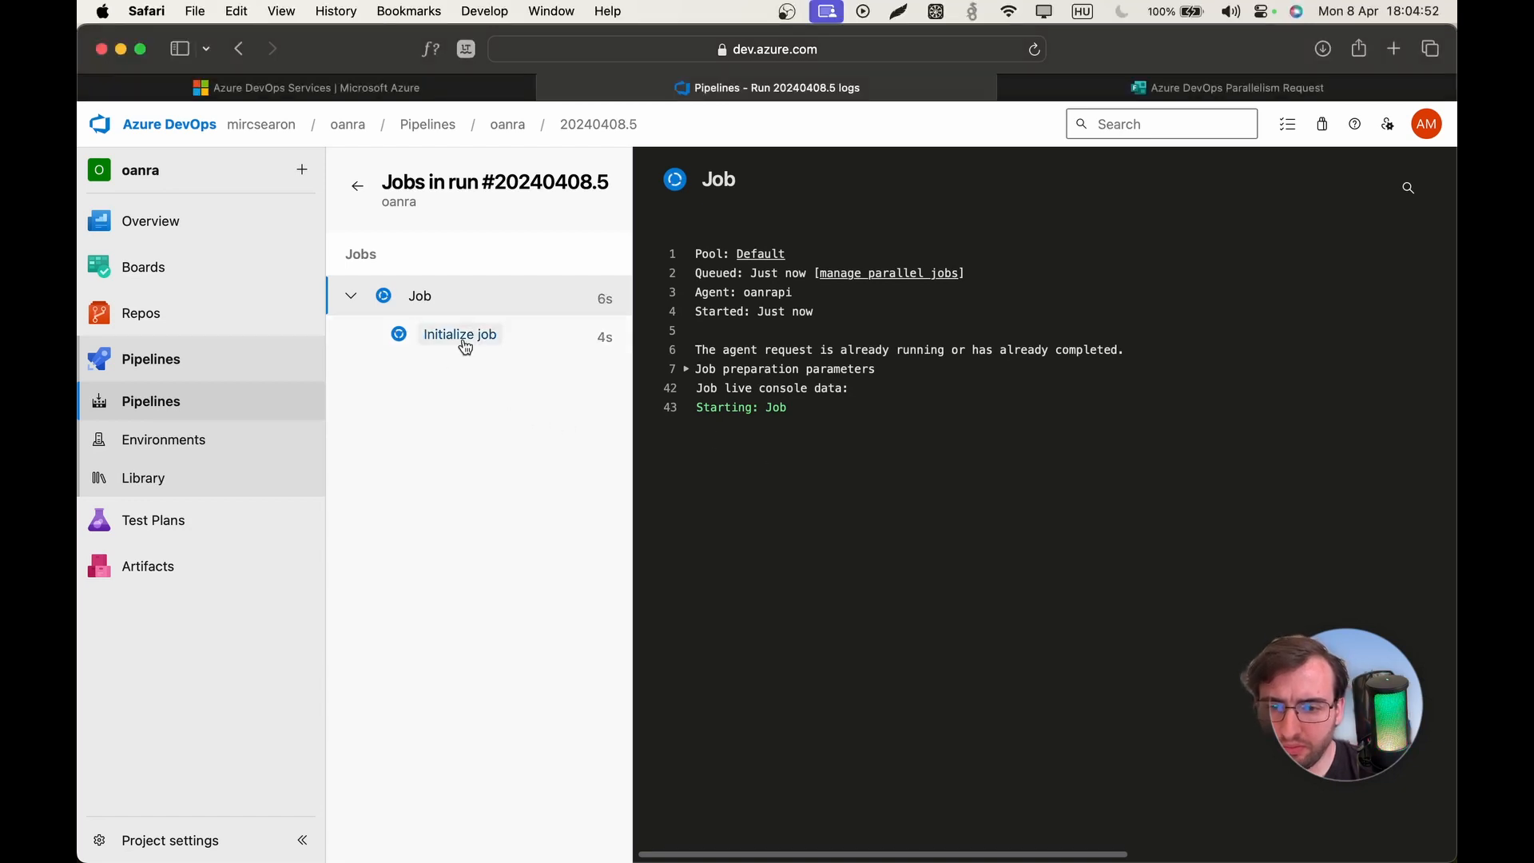
left_click(464, 341)
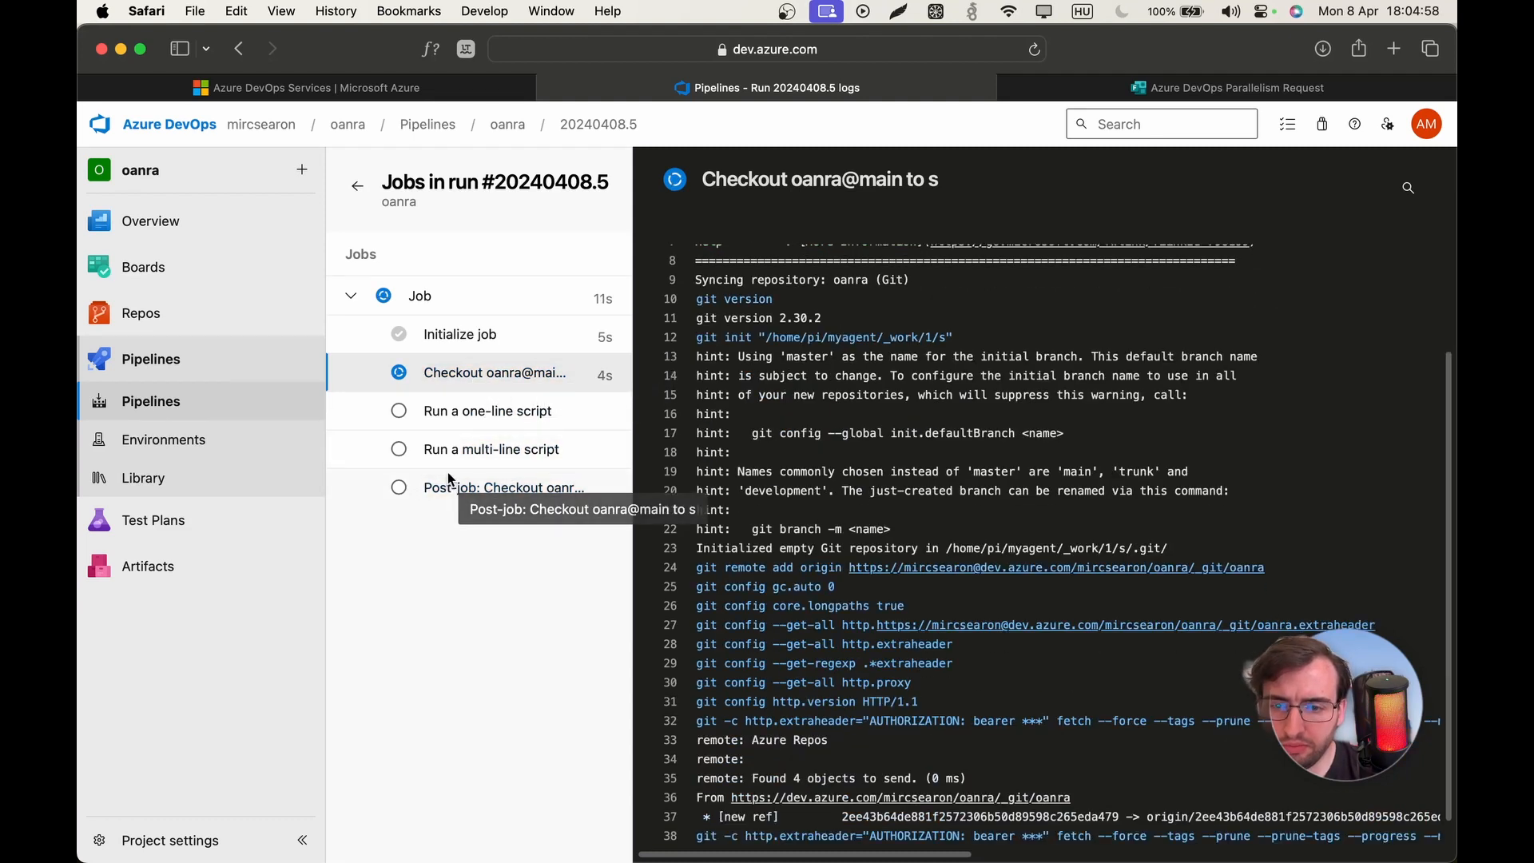
left_click(462, 421)
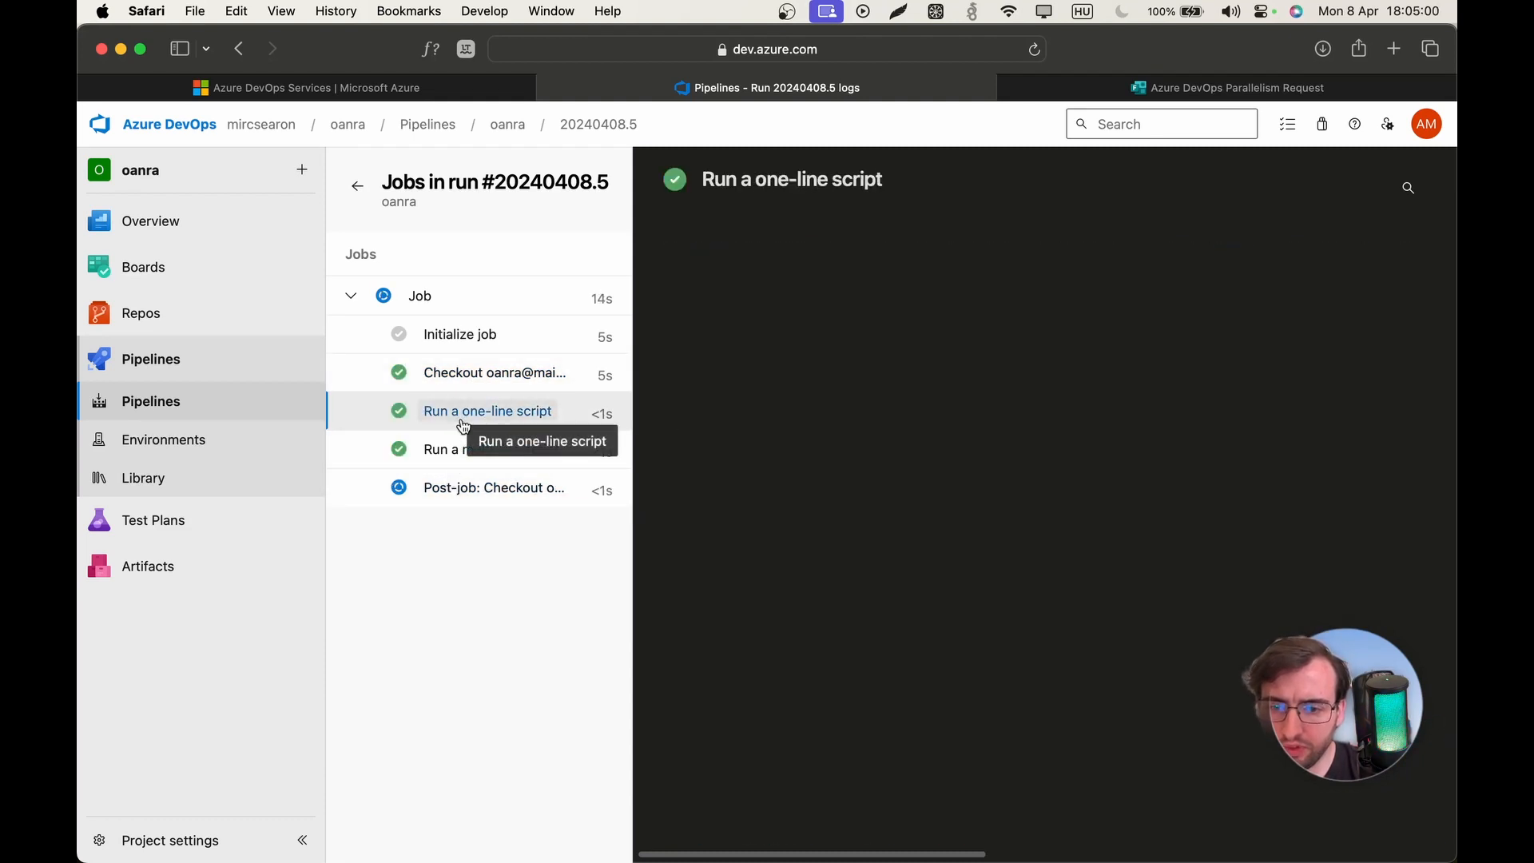
left_click(448, 451)
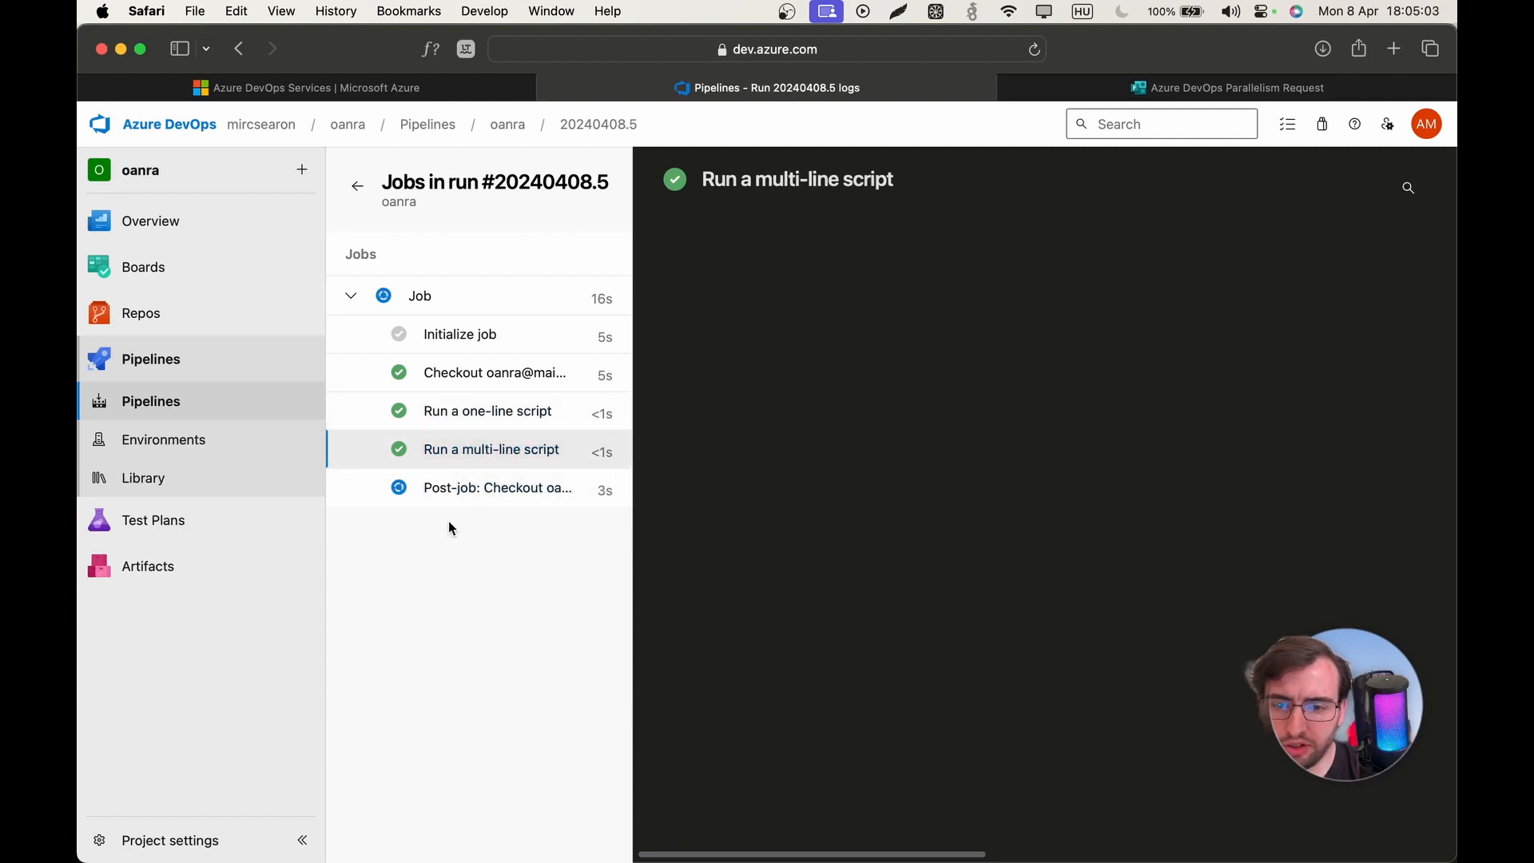
left_click(479, 493)
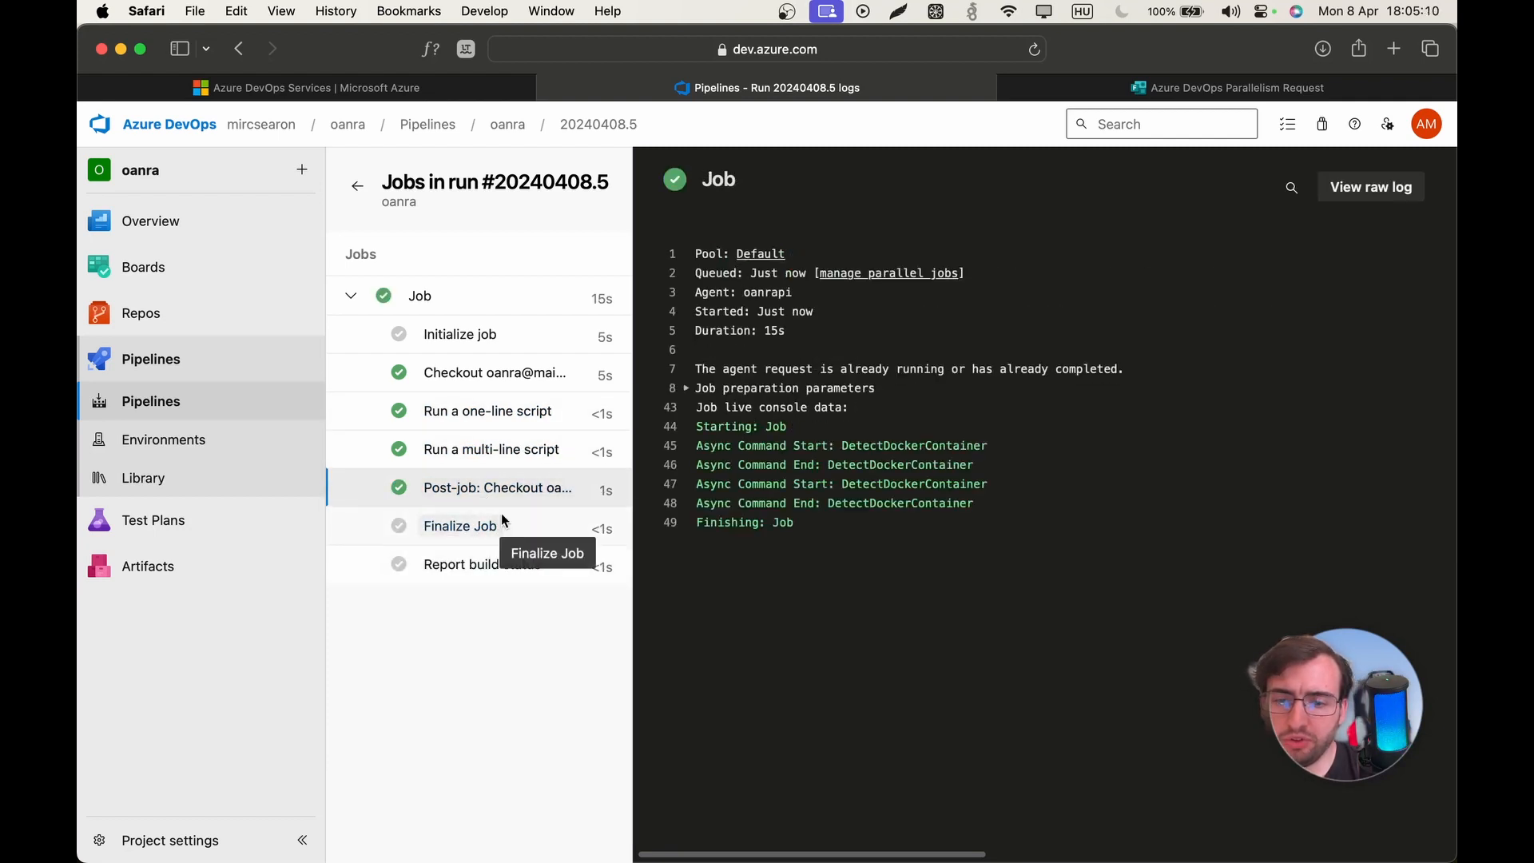